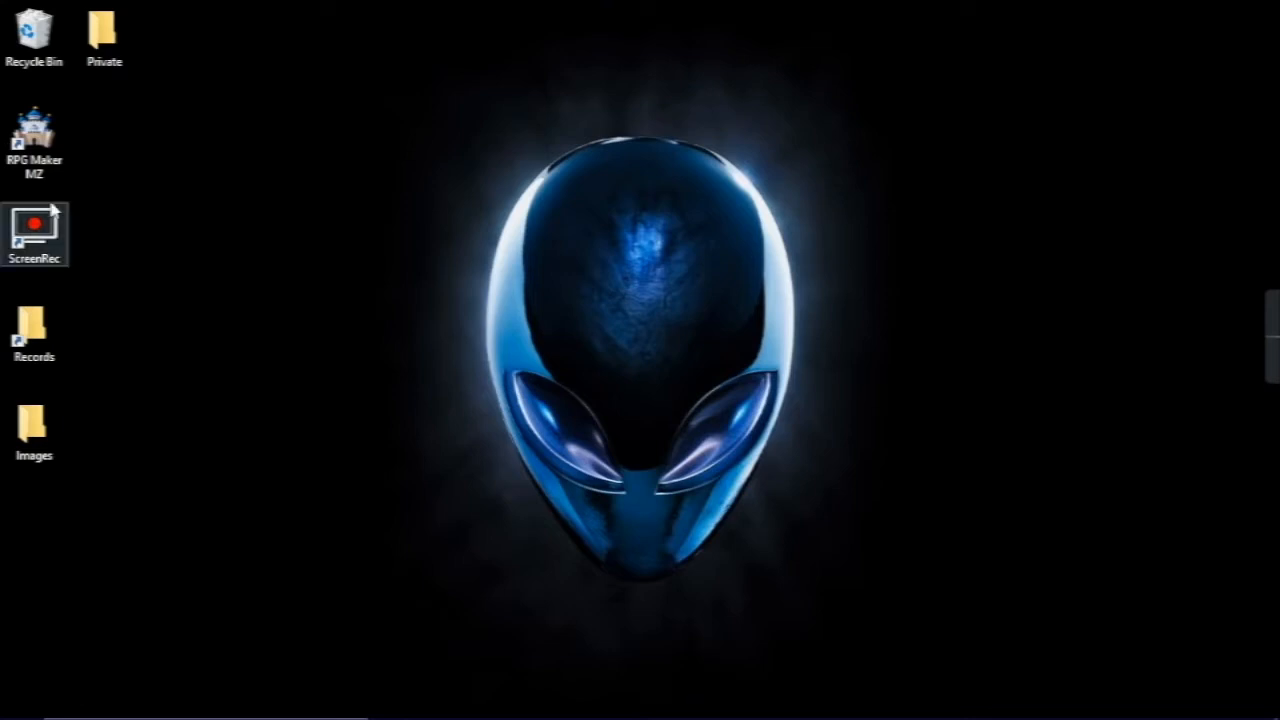
# - Launch RPG Maker MZ, continue the free trial and open the game.rmmzproject file from the Potatoland folder
pyautogui.doubleClick(74, 138)
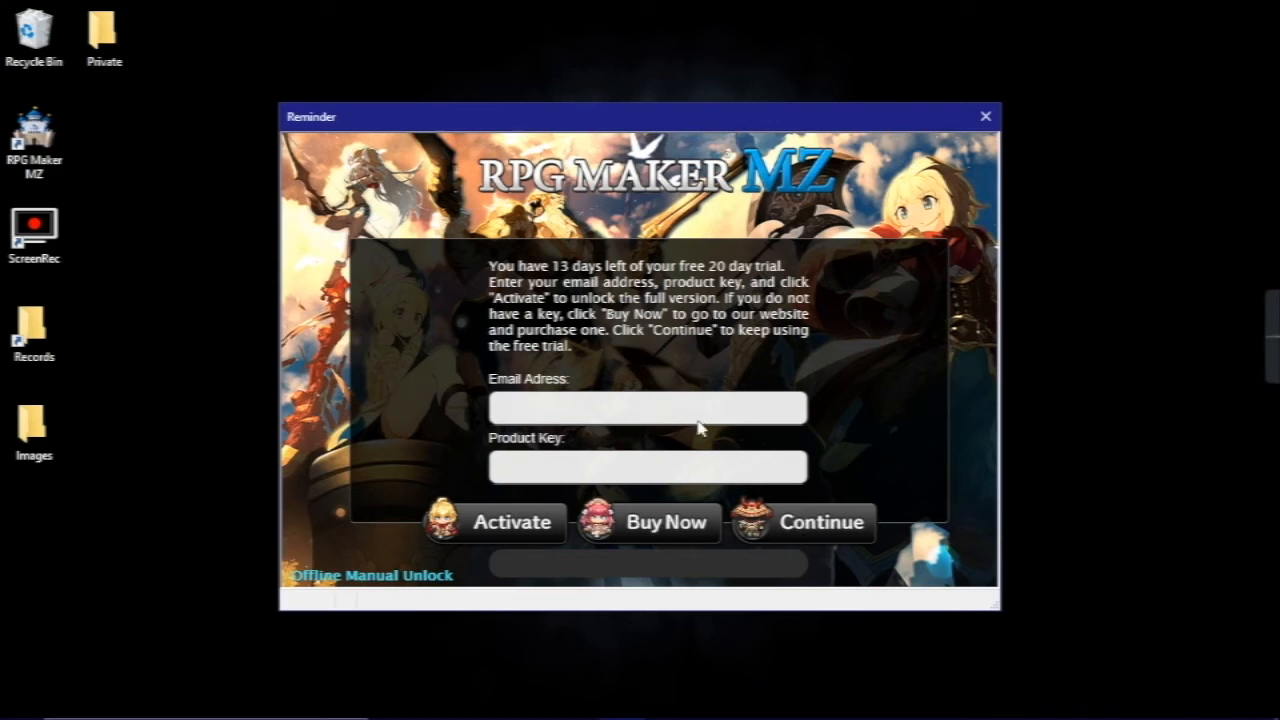
pyautogui.click(794, 532)
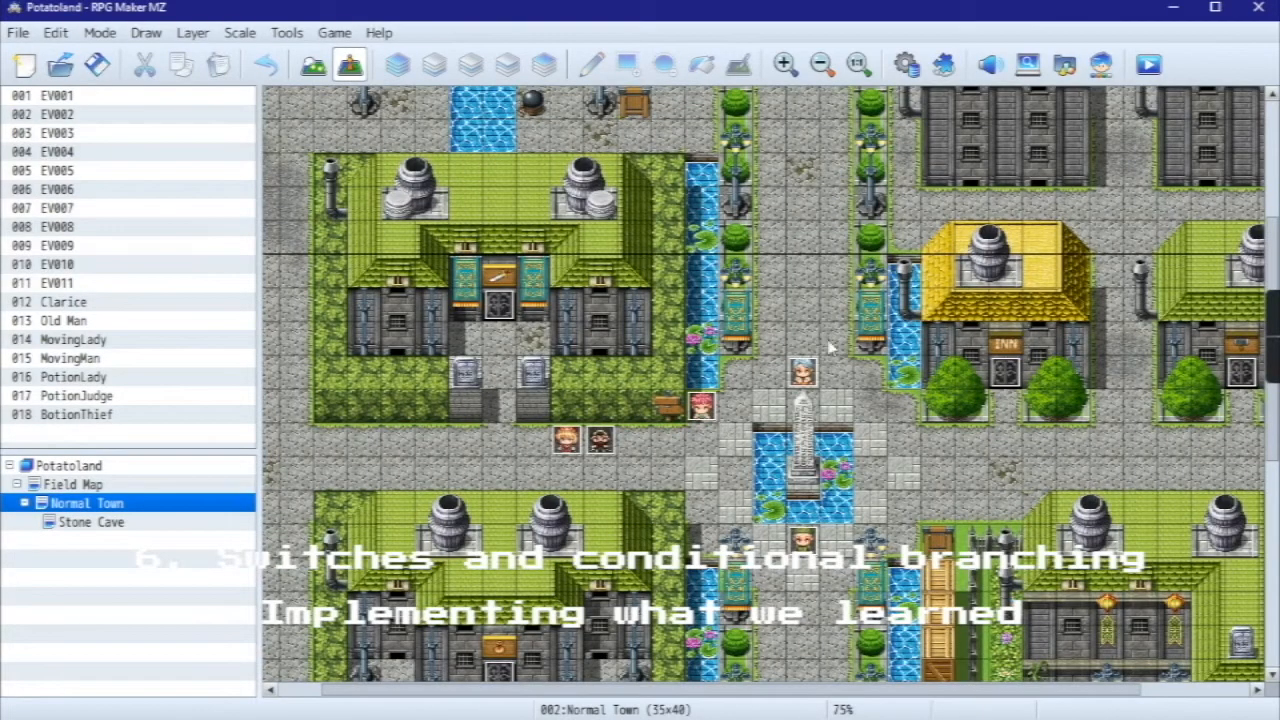
pyautogui.click(60, 66)
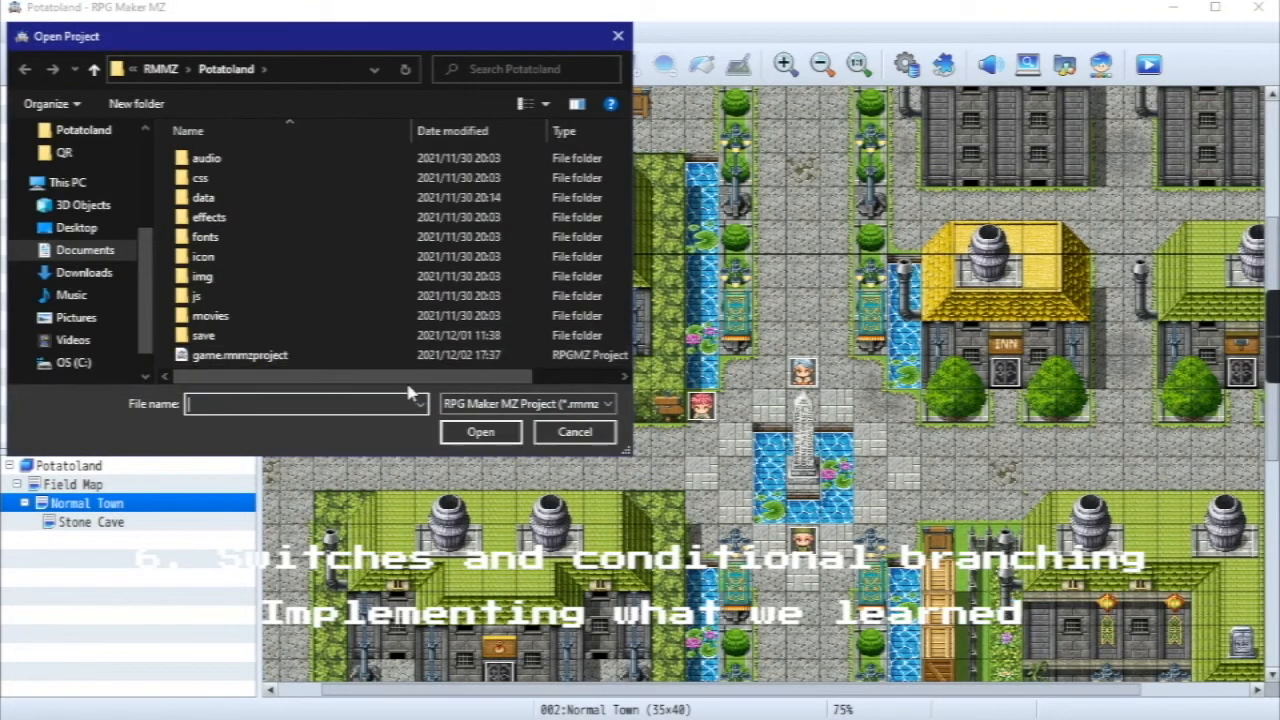
pyautogui.click(363, 354)
pyautogui.click(516, 431)
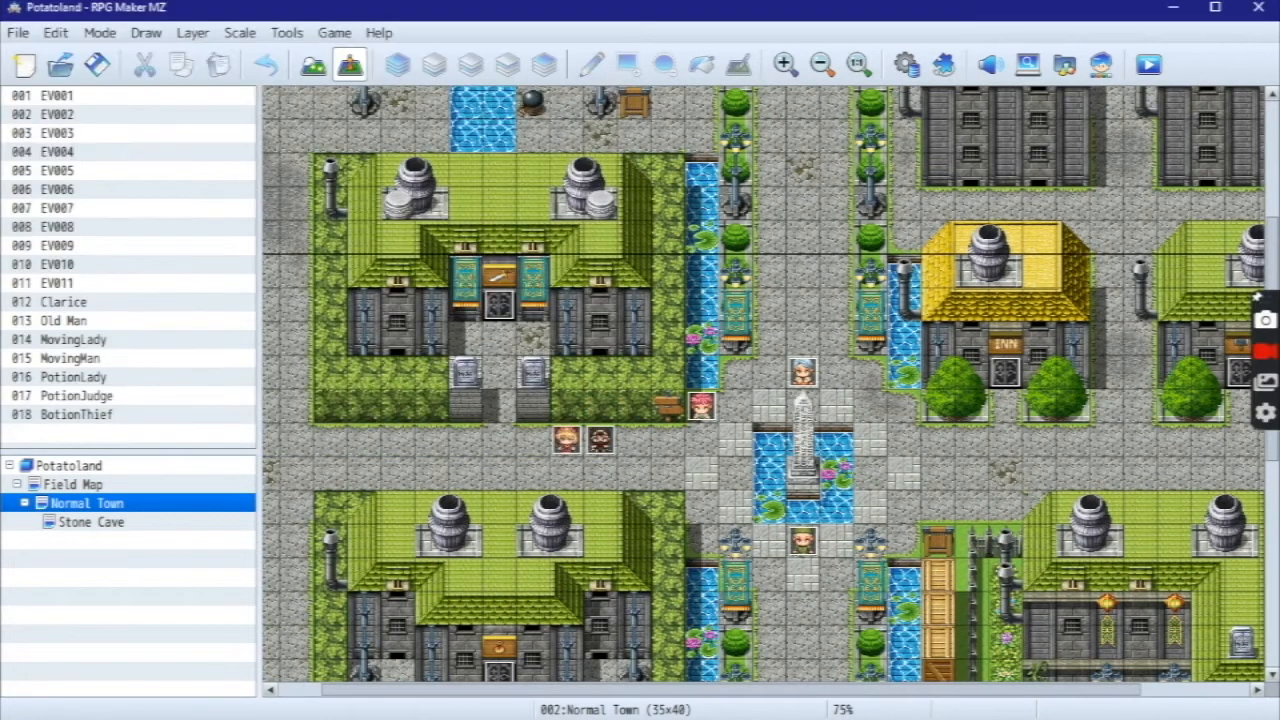
# - Examine the character events placed around Normal Town, including Clarice, Old Man, MovingLady and PotionJudge
pyautogui.scroll(-1, 843, 387)
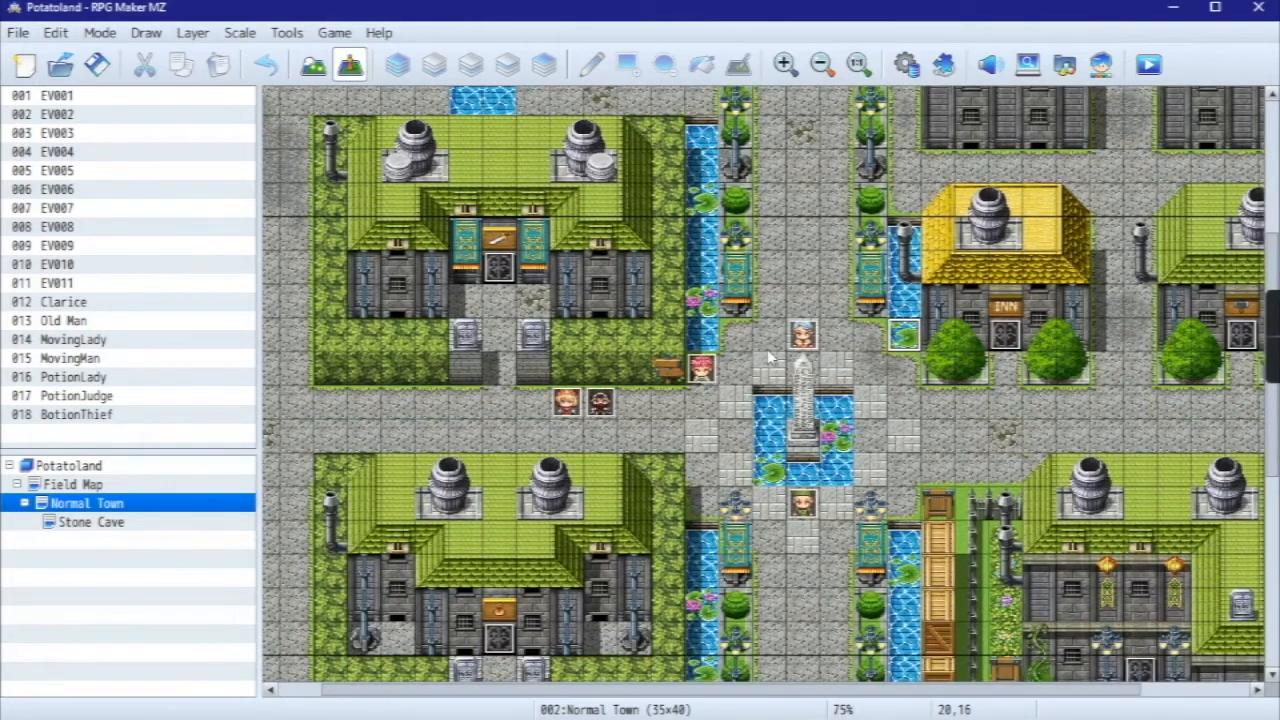
pyautogui.scroll(-3, 768, 356)
pyautogui.keyDown('ctrl'); pyautogui.scroll(-2, 735, 342); pyautogui.keyUp('ctrl')
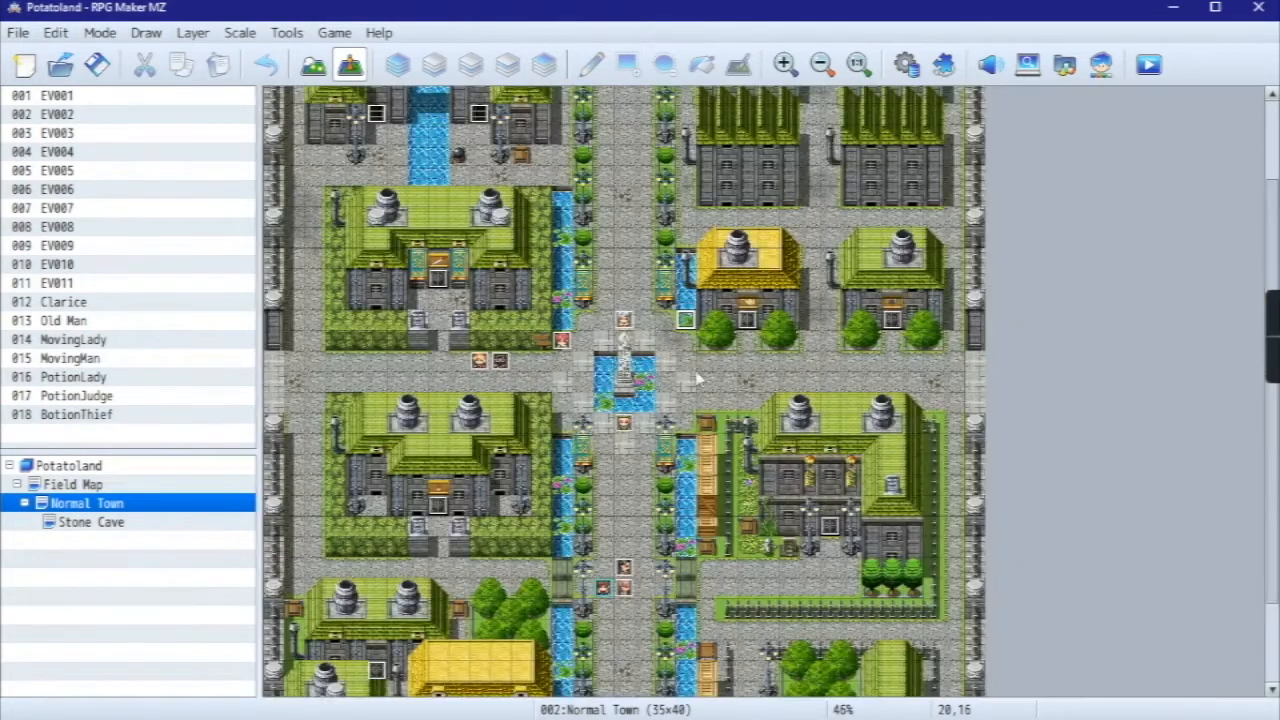
pyautogui.keyDown('ctrl'); pyautogui.scroll(4, 698, 379); pyautogui.keyUp('ctrl')
pyautogui.click(738, 330)
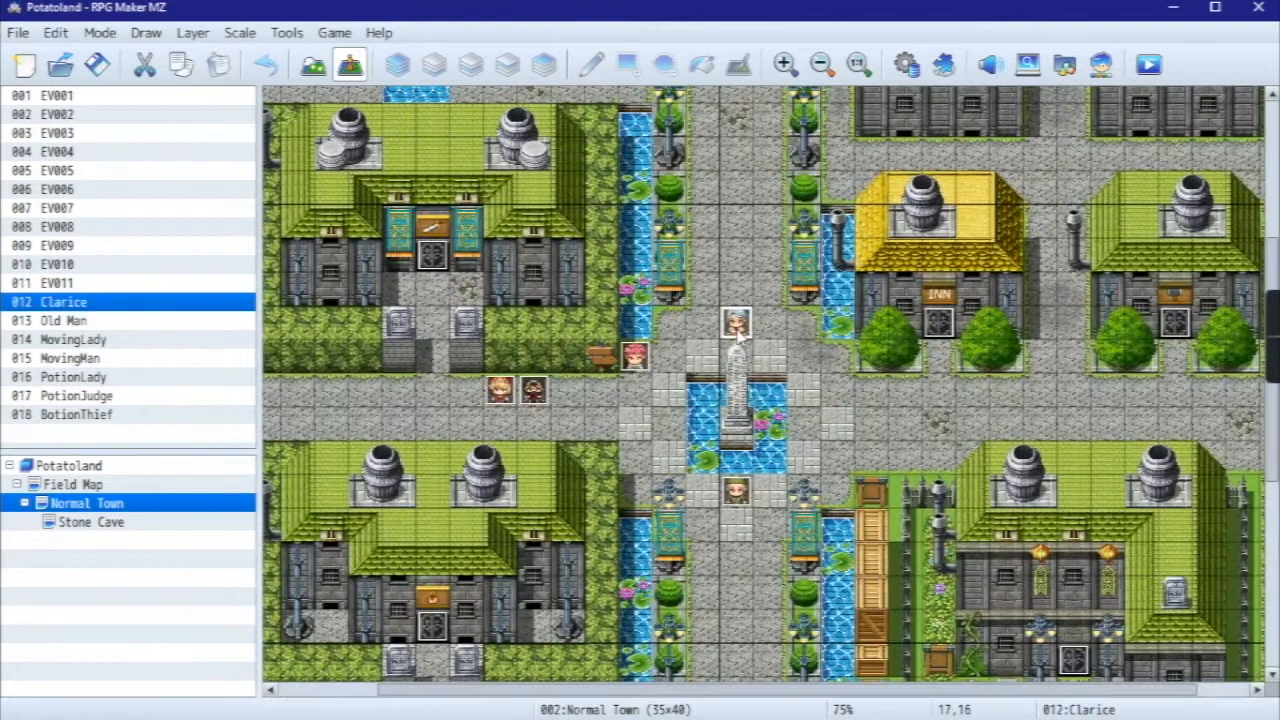
pyautogui.rightClick(737, 328)
pyautogui.press('Escape')
pyautogui.click(738, 495)
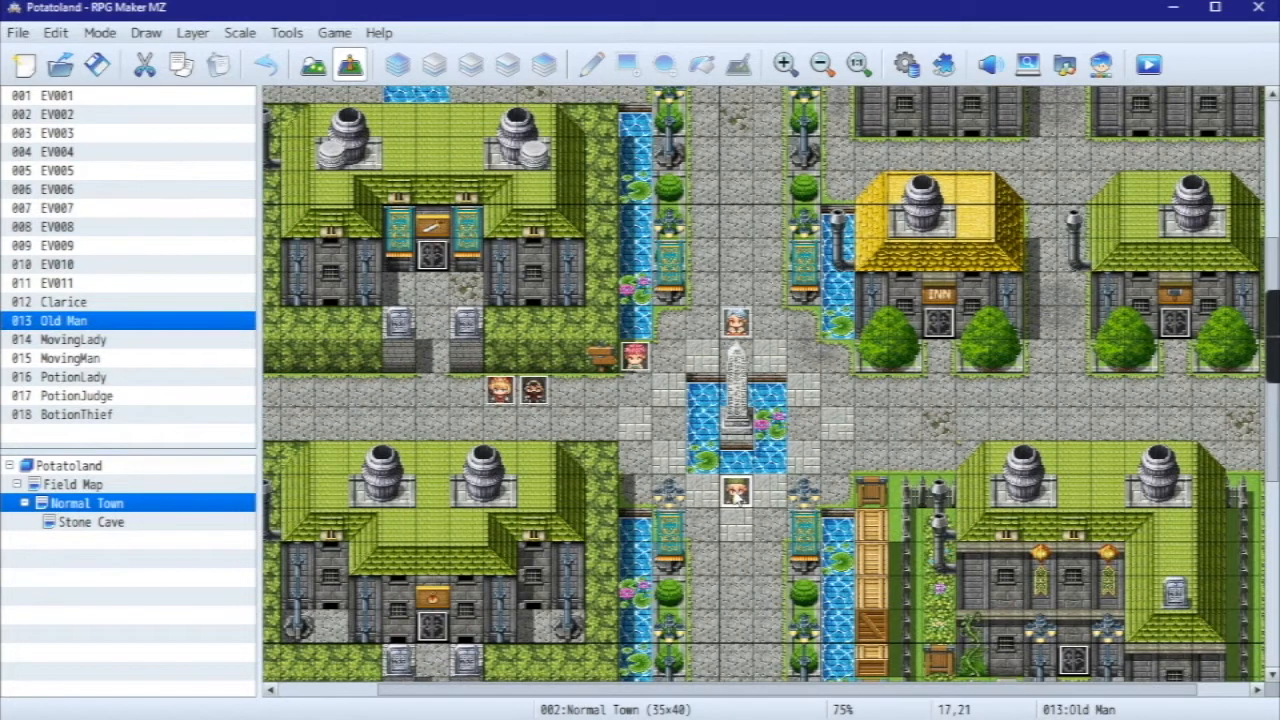
pyautogui.scroll(-2, 737, 433)
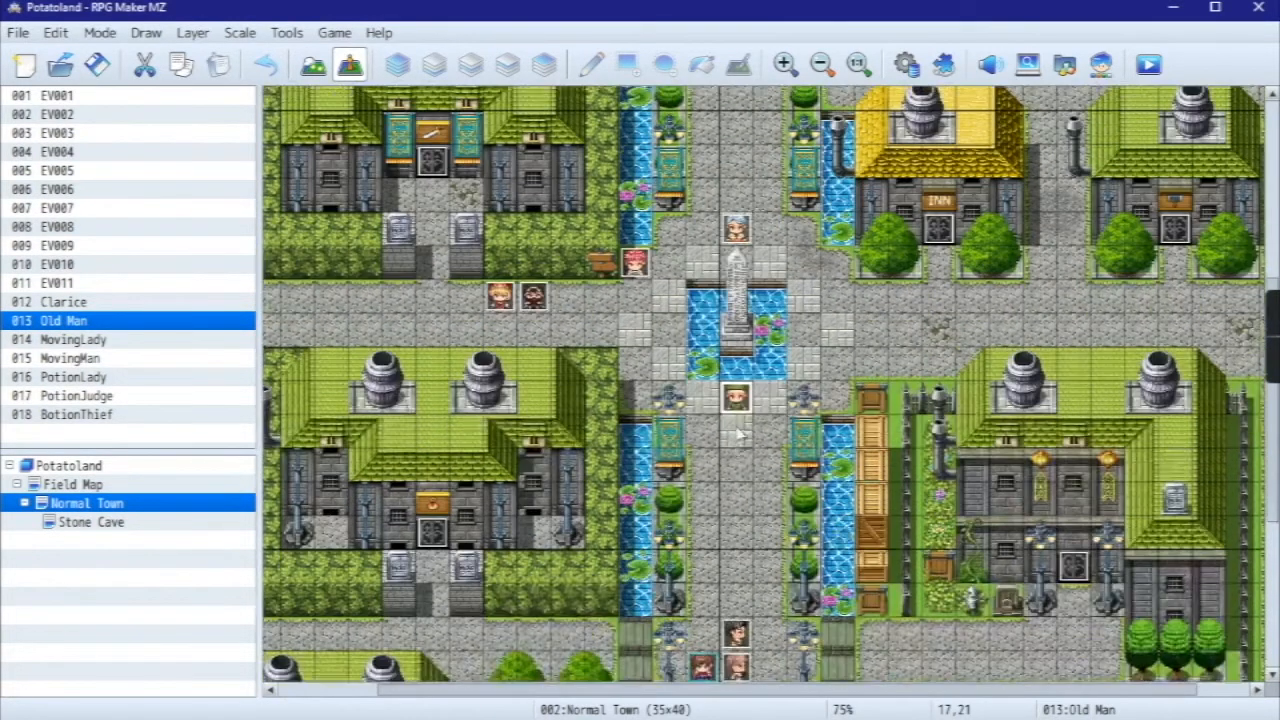
pyautogui.scroll(-2, 739, 432)
pyautogui.click(736, 556)
pyautogui.click(740, 524)
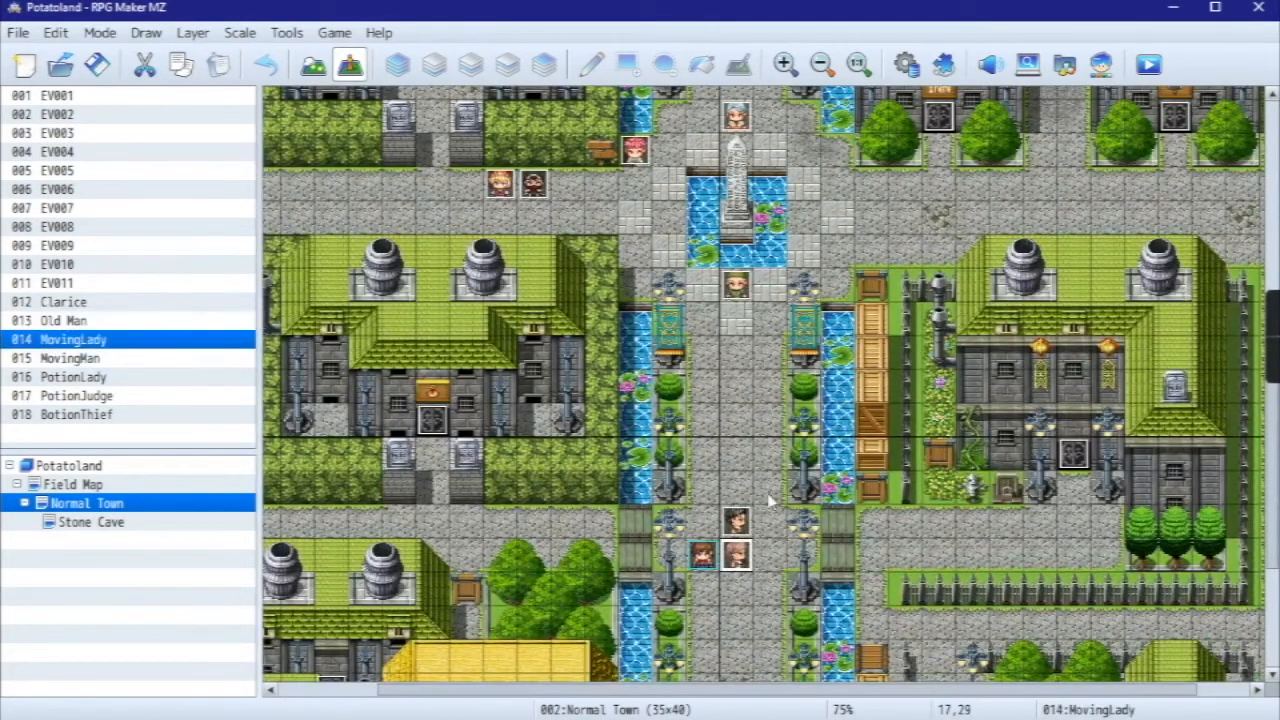
pyautogui.scroll(1, 685, 398)
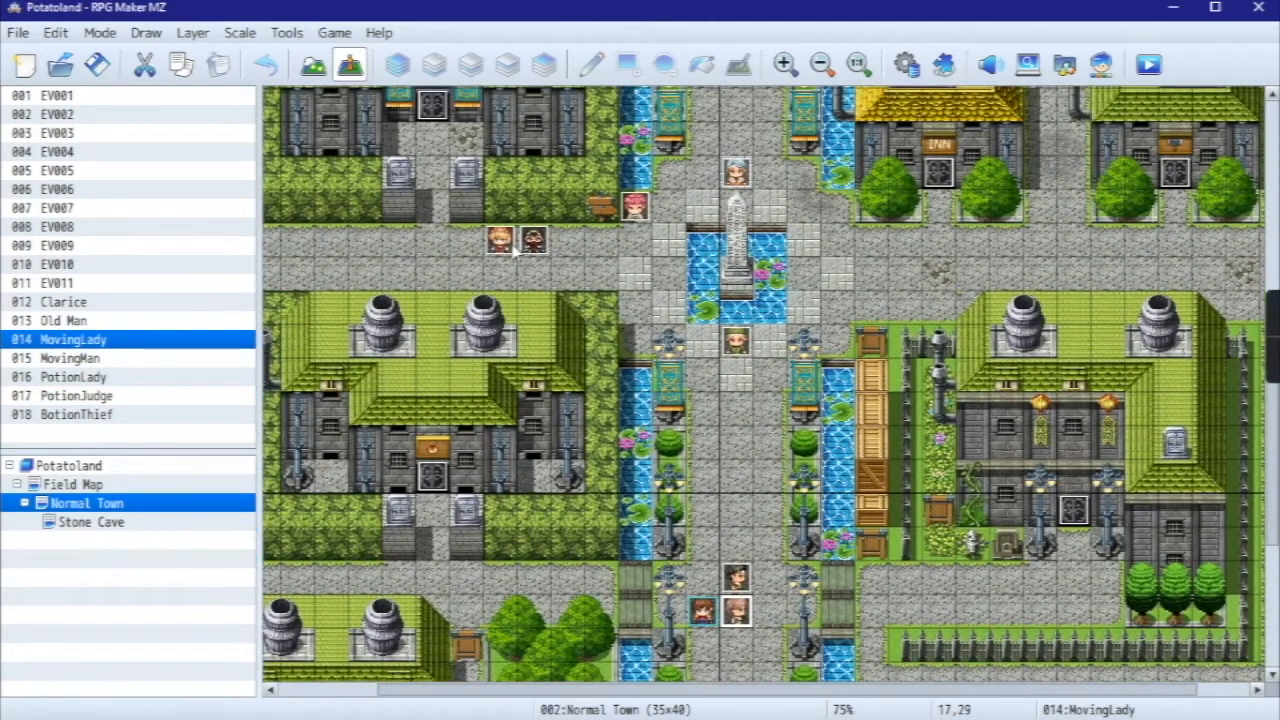
pyautogui.click(513, 252)
pyautogui.click(545, 236)
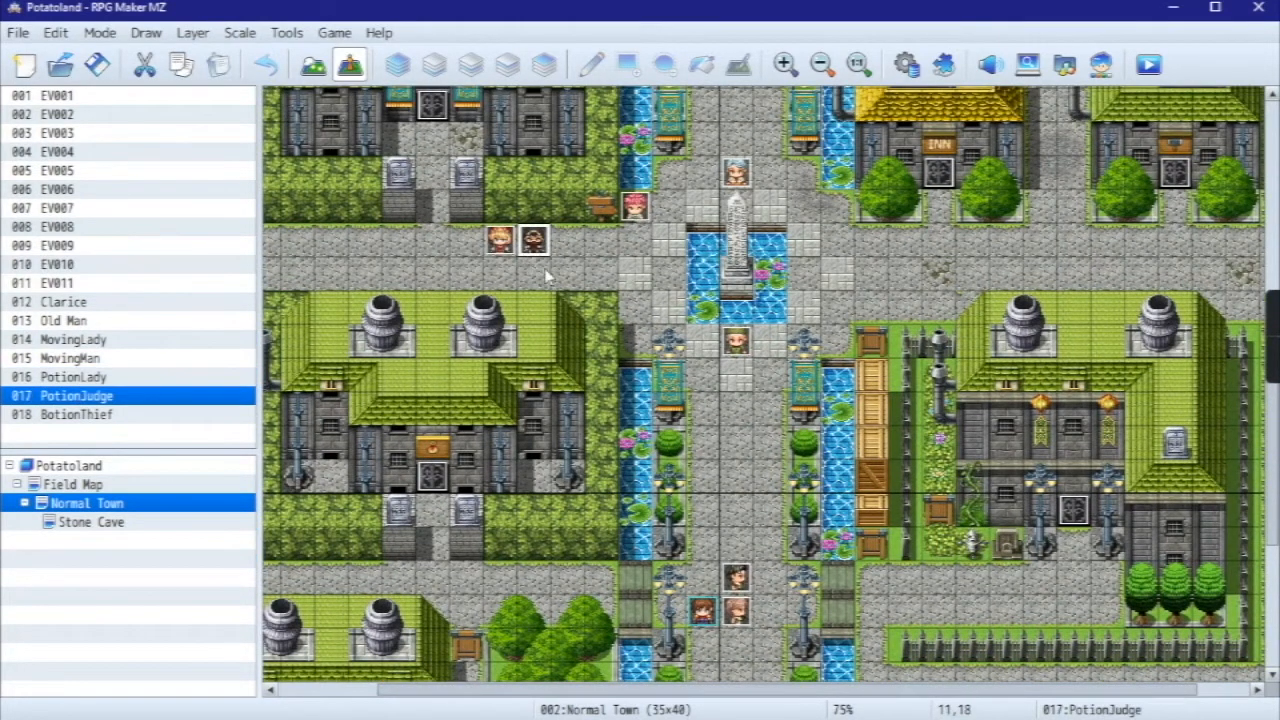
pyautogui.scroll(1, 547, 277)
# - Rename the BotionThief event beside the signpost in Normal Town to PotionThief
pyautogui.click(638, 265)
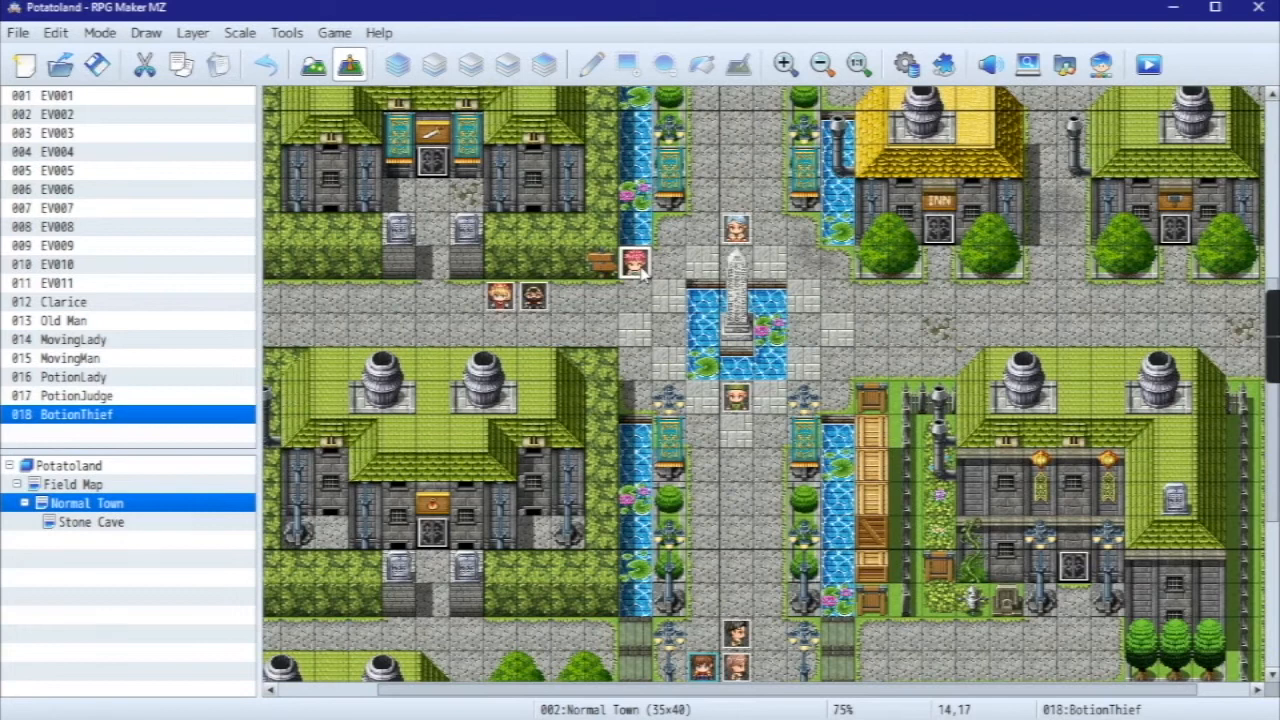
pyautogui.rightClick(634, 270)
pyautogui.click(674, 284)
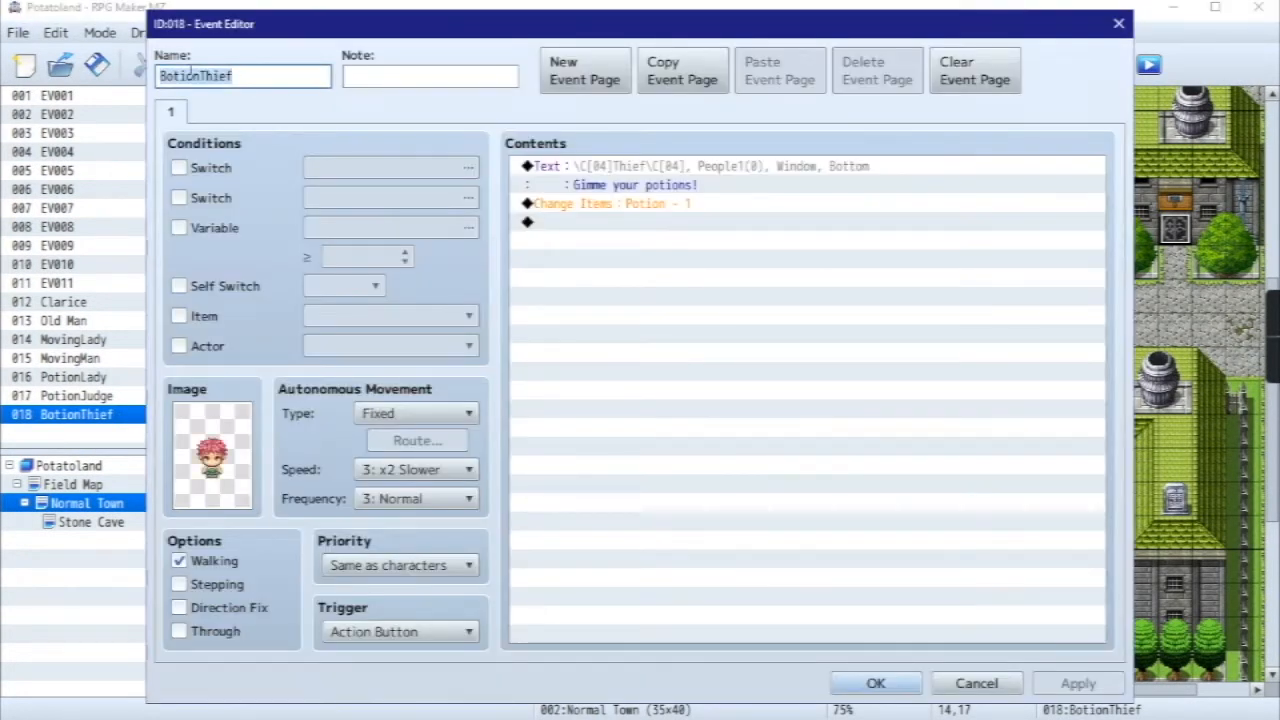
pyautogui.press('BackSpace')
pyautogui.write('P')
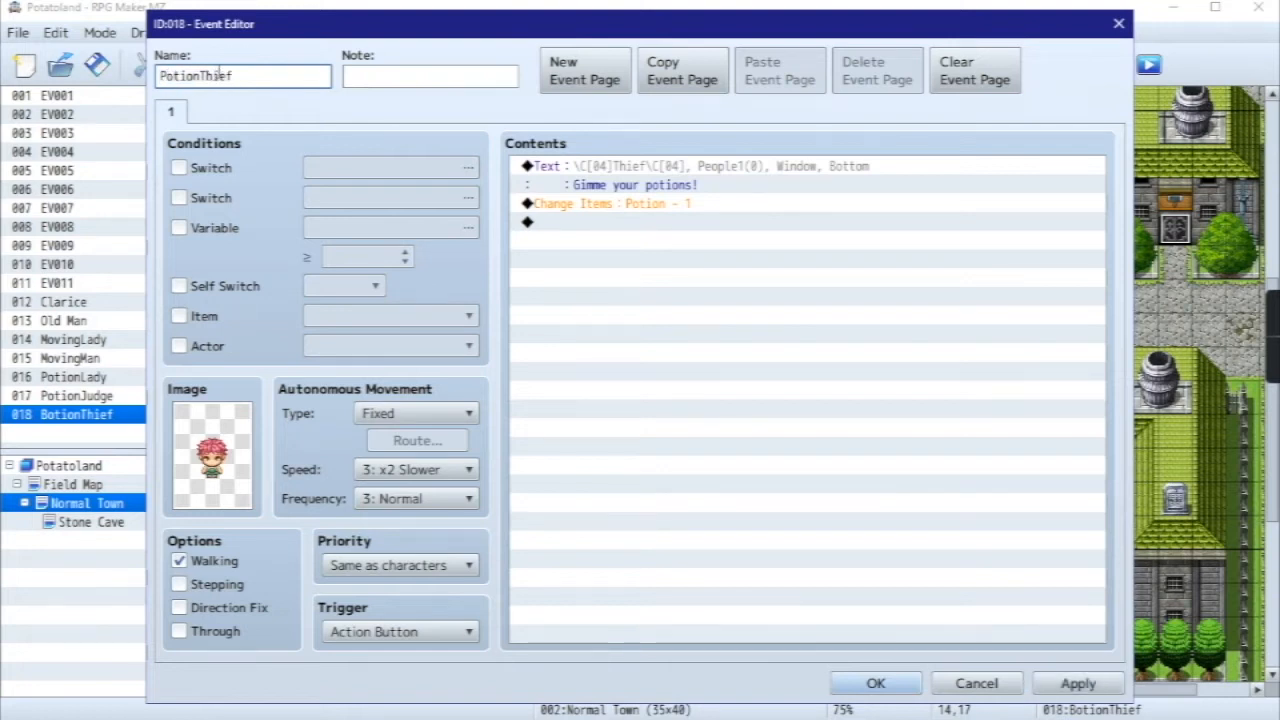
pyautogui.click(872, 681)
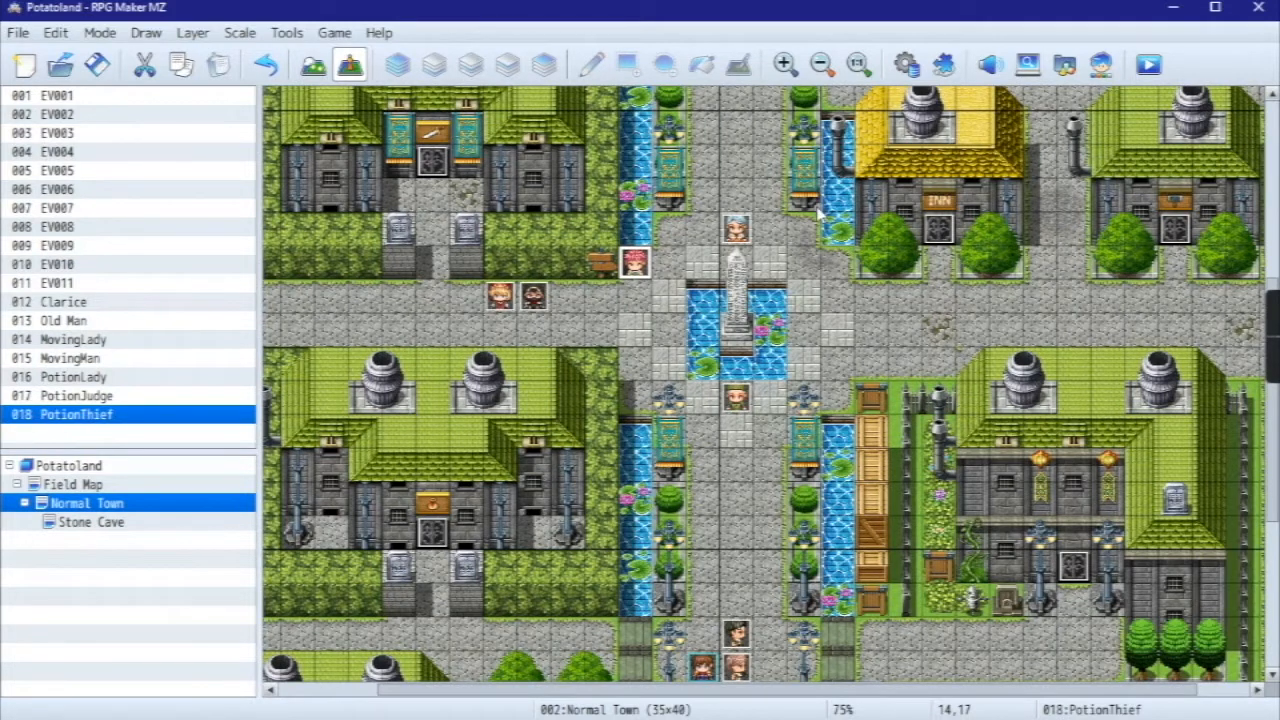
# - Move the player's starting position in Normal Town to tile 17,24 on the central street below the fountain
pyautogui.scroll(-3, 765, 232)
pyautogui.moveTo(713, 515); pyautogui.dragTo(770, 382)
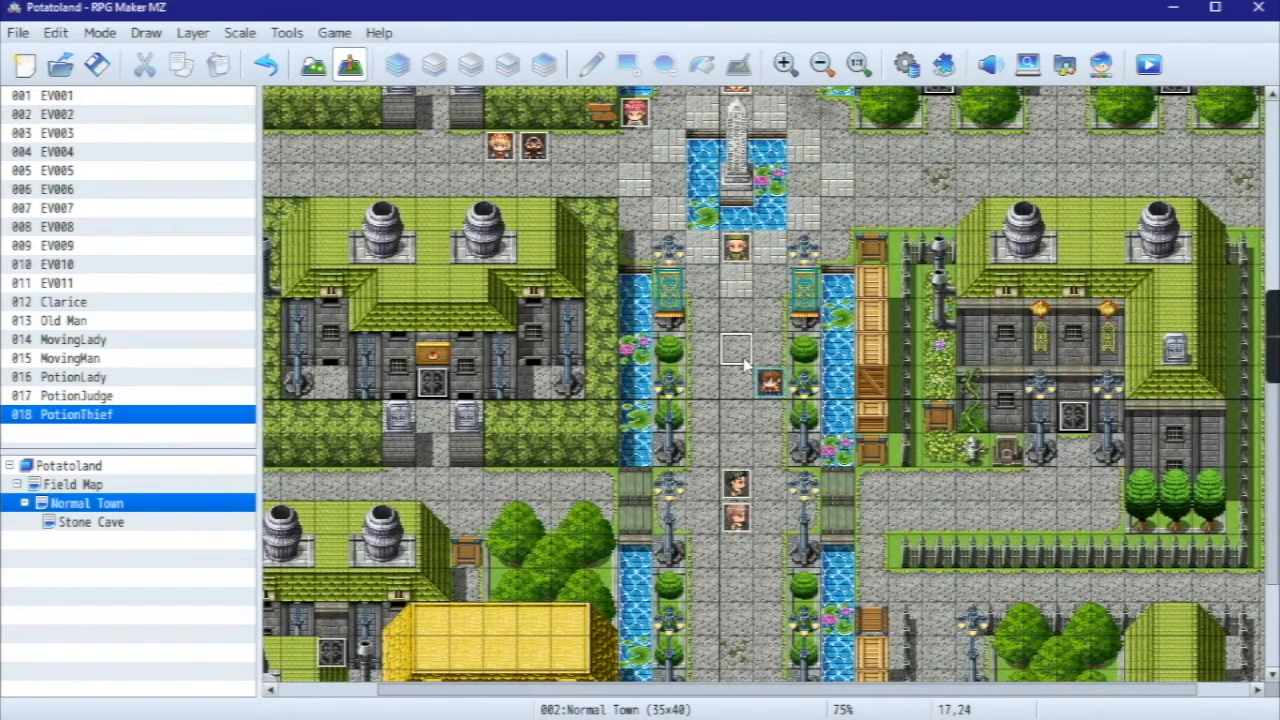
pyautogui.scroll(3, 743, 365)
pyautogui.moveTo(770, 496); pyautogui.dragTo(738, 462)
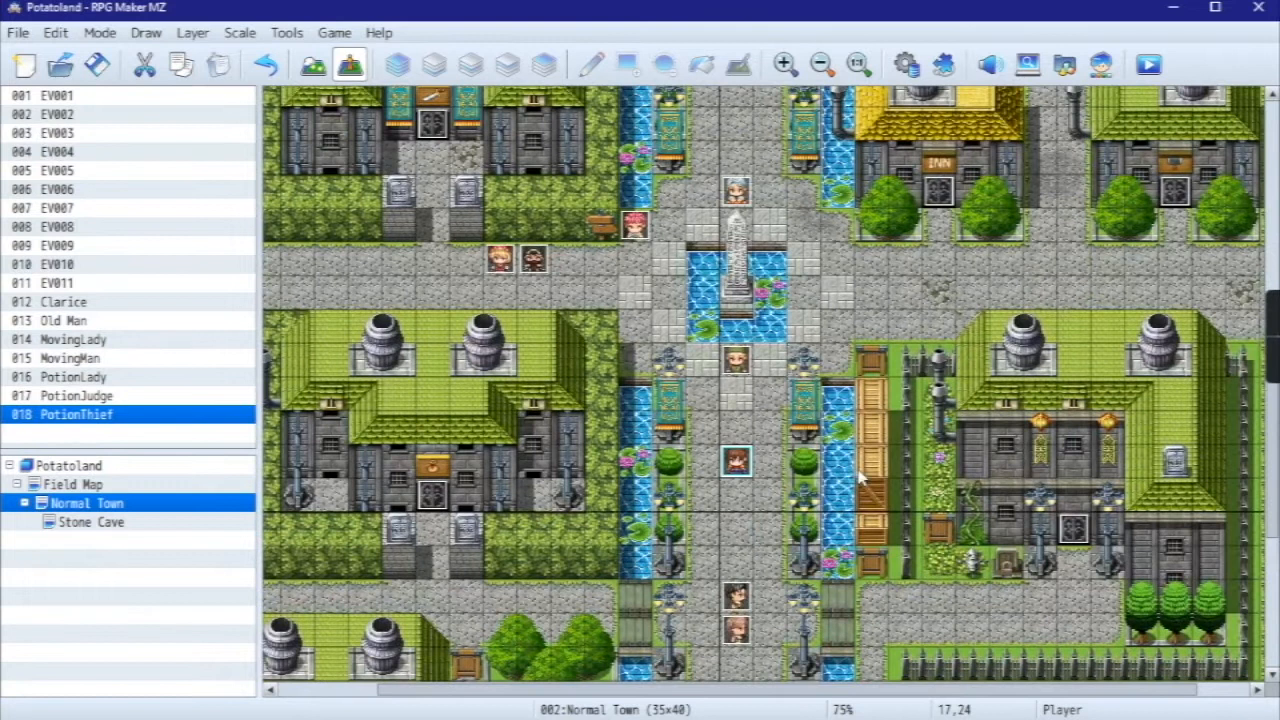
# - Select the door event EV006 in Normal Town and open the sample maps for adding one beneath the town map
pyautogui.click(1215, 513)
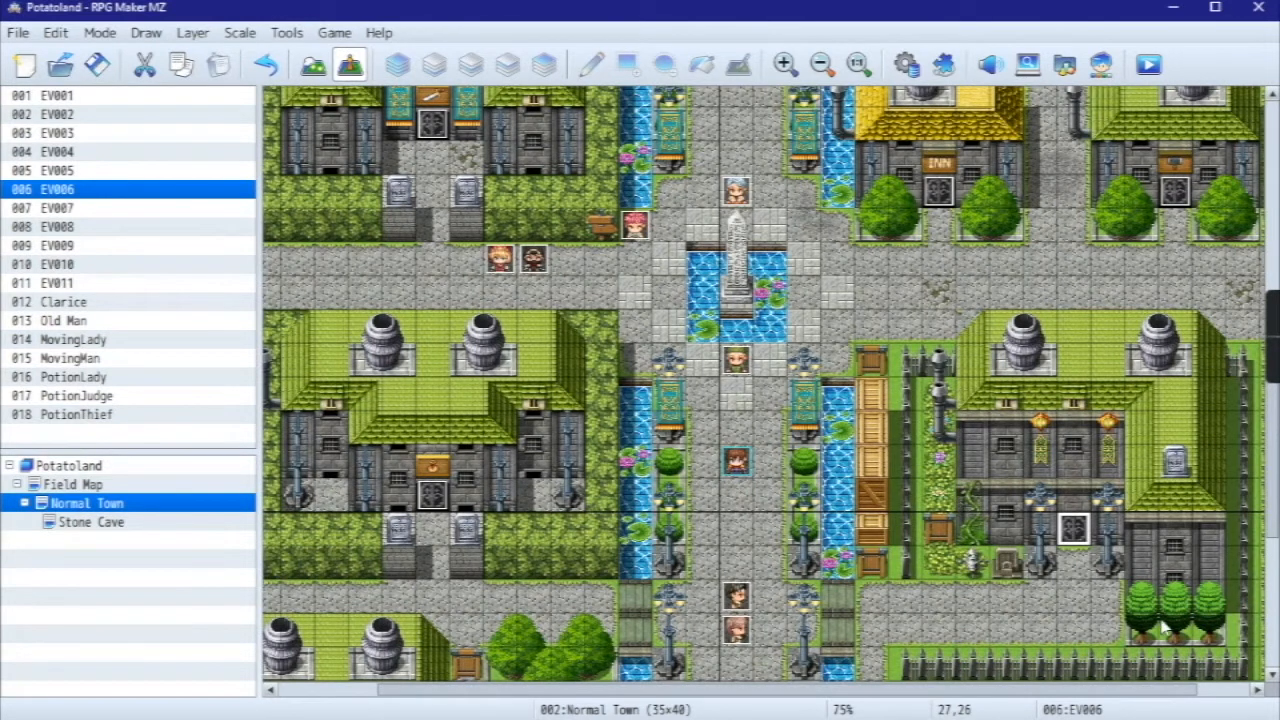
pyautogui.rightClick(137, 530)
pyautogui.click(88, 550)
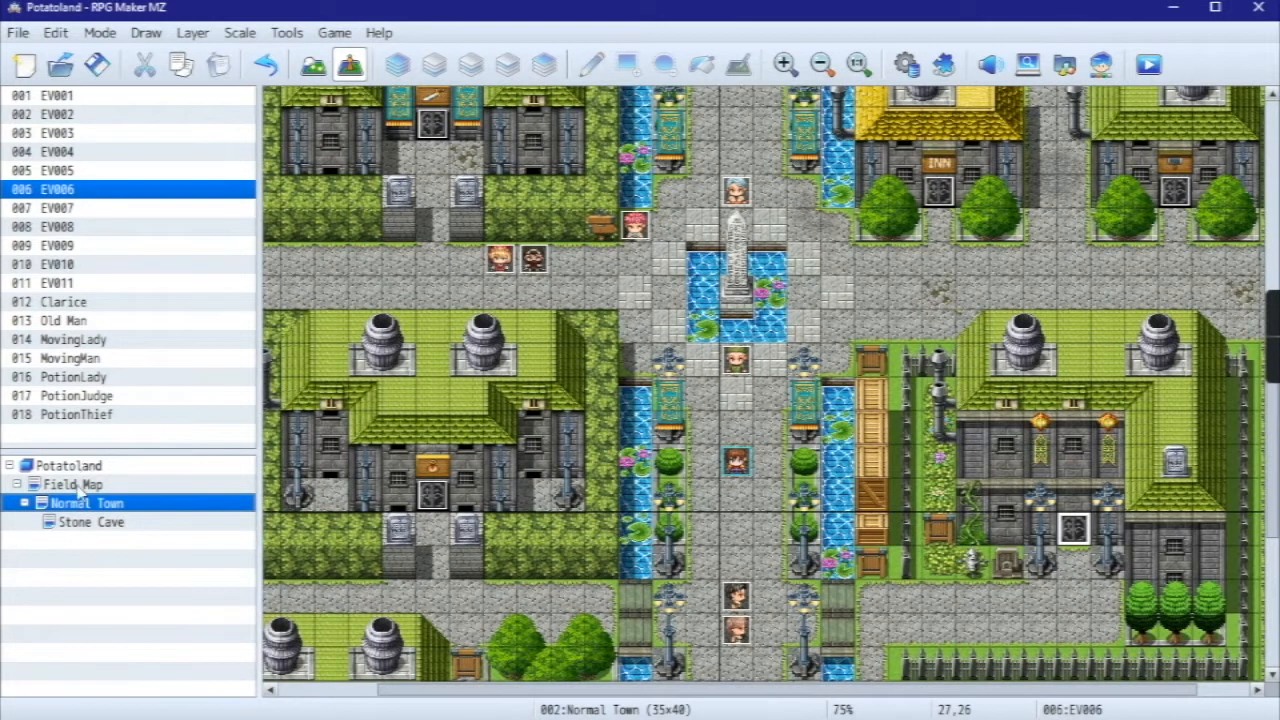
pyautogui.rightClick(128, 549)
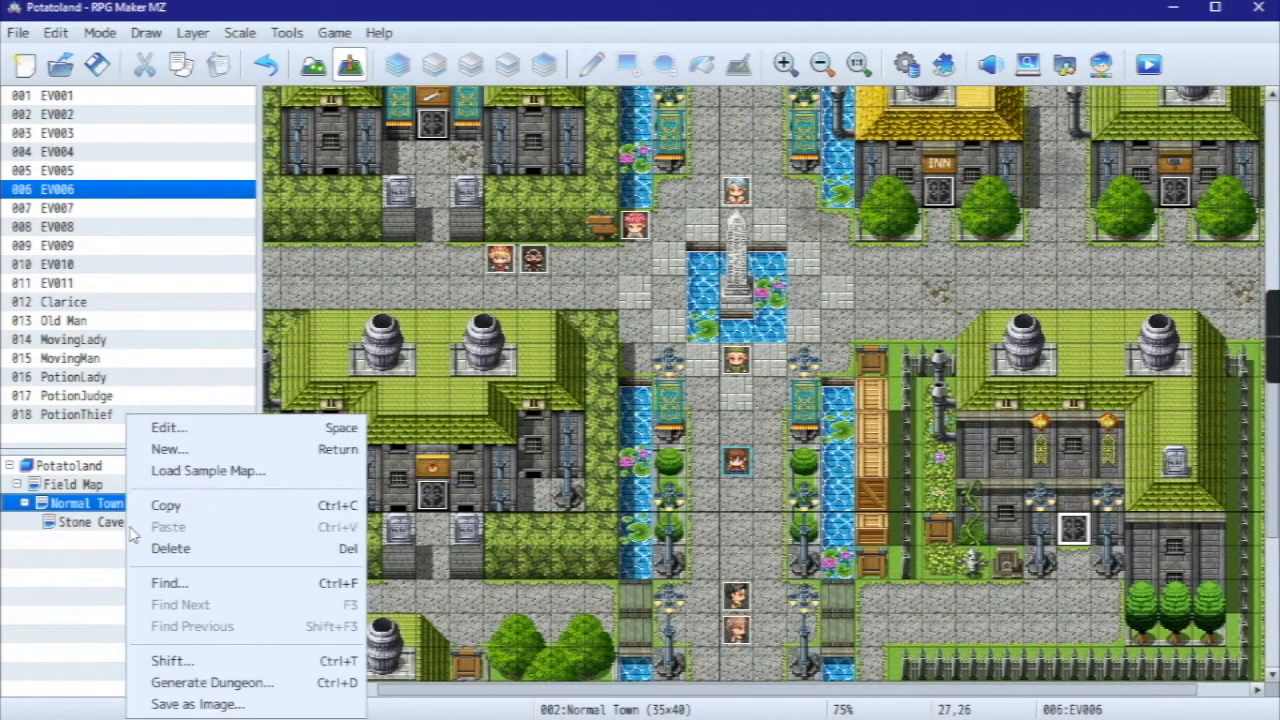
pyautogui.click(193, 471)
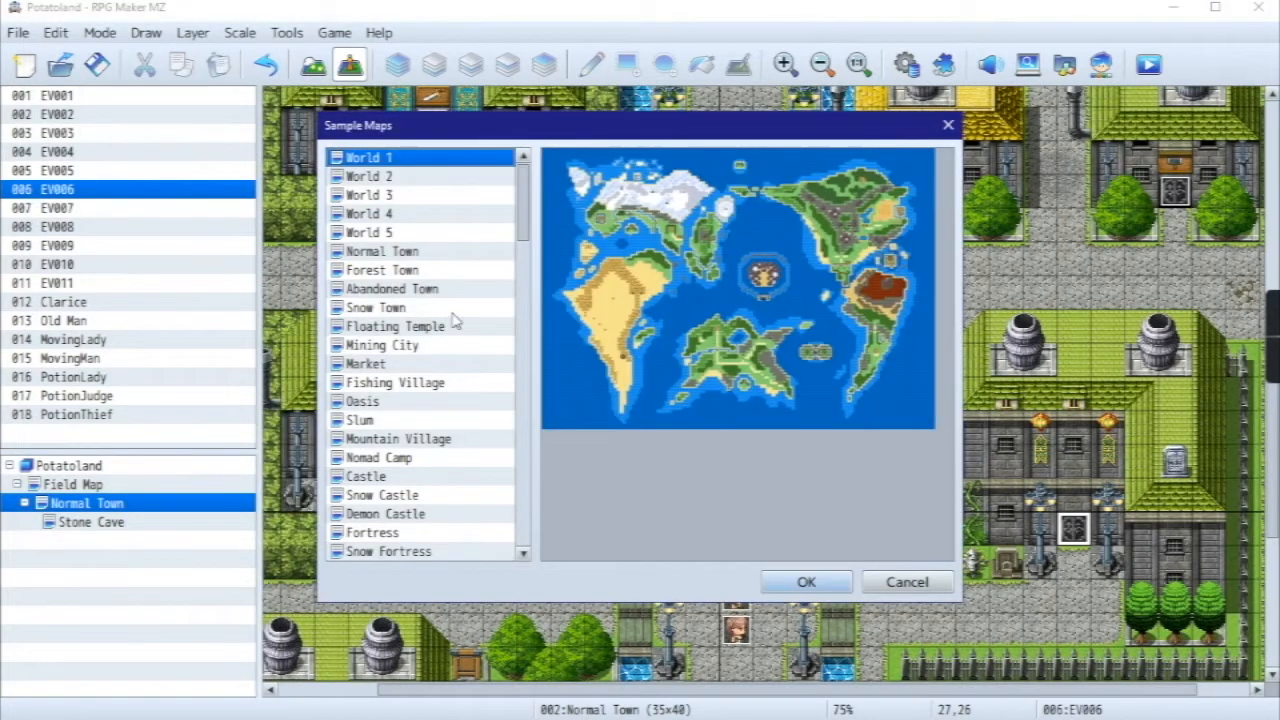
# - Preview the available sample maps, from the towns and castles through to the house interiors
pyautogui.scroll(-2, 405, 300)
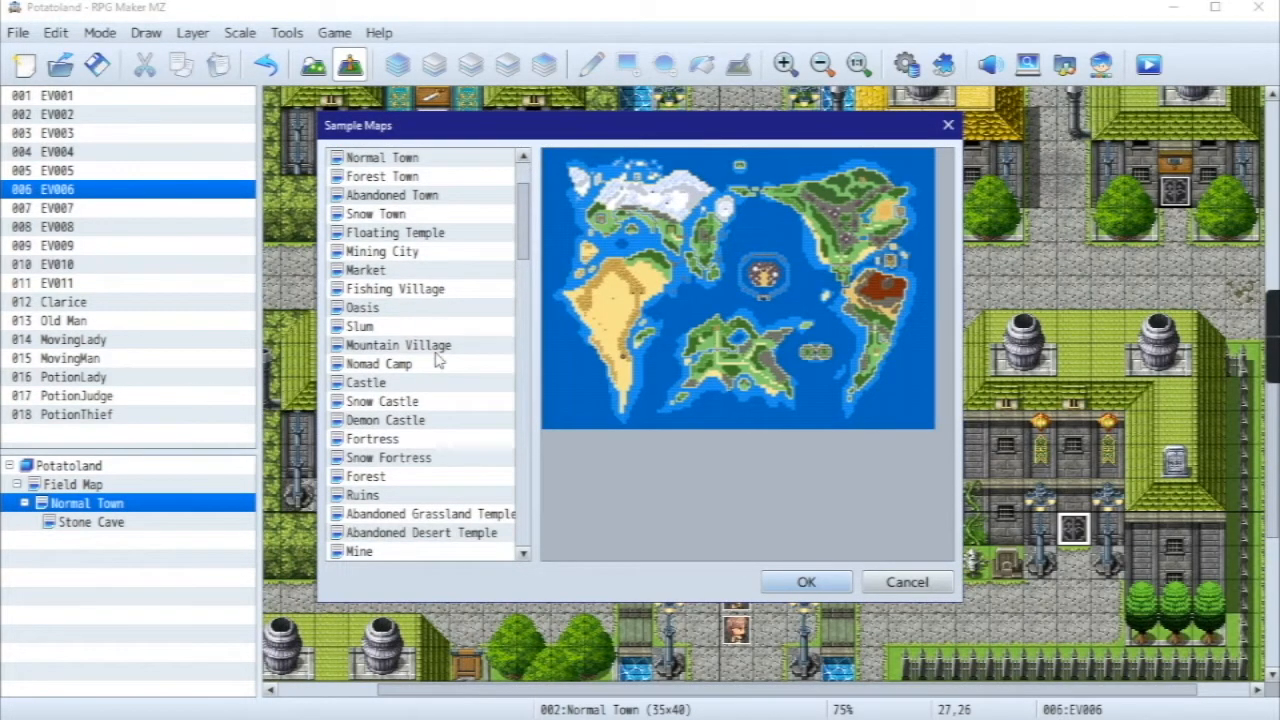
pyautogui.click(395, 279)
pyautogui.press('Down')
pyautogui.press('Down')
pyautogui.press('Down')
pyautogui.press('Down')
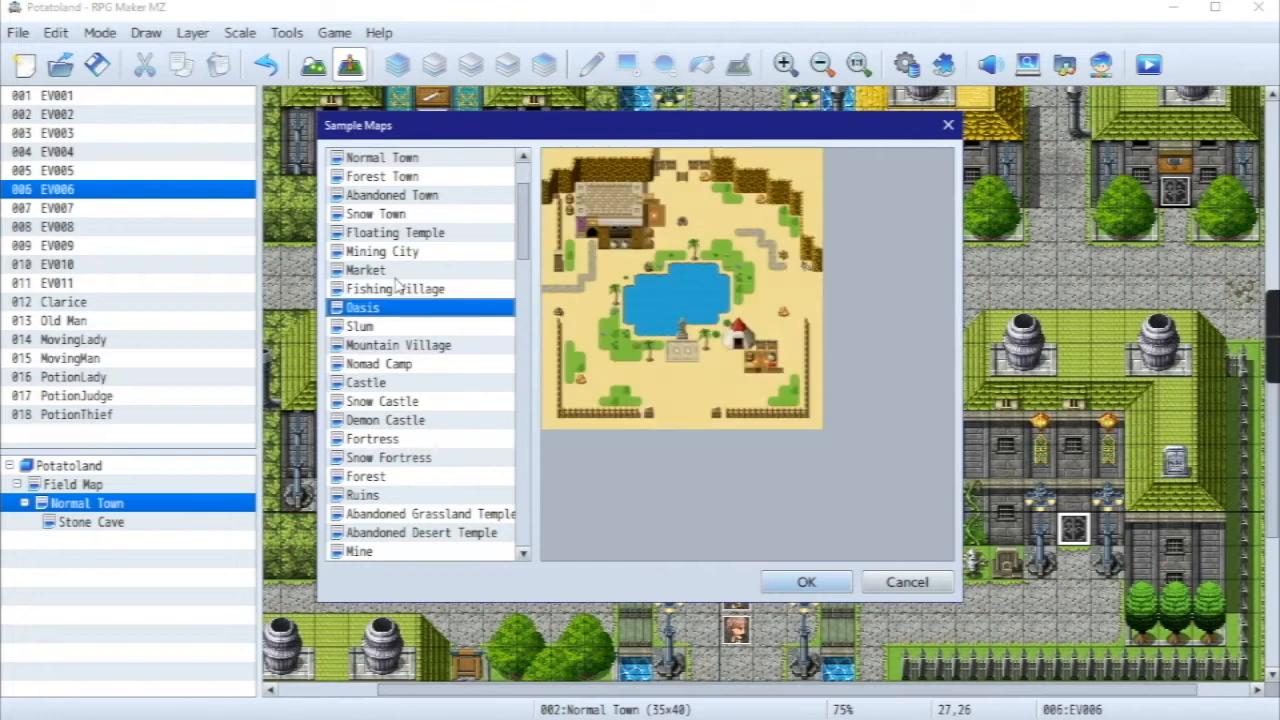
pyautogui.press('Down')
pyautogui.press('Down')
pyautogui.press('Down')
pyautogui.press('Down')
pyautogui.press('Down')
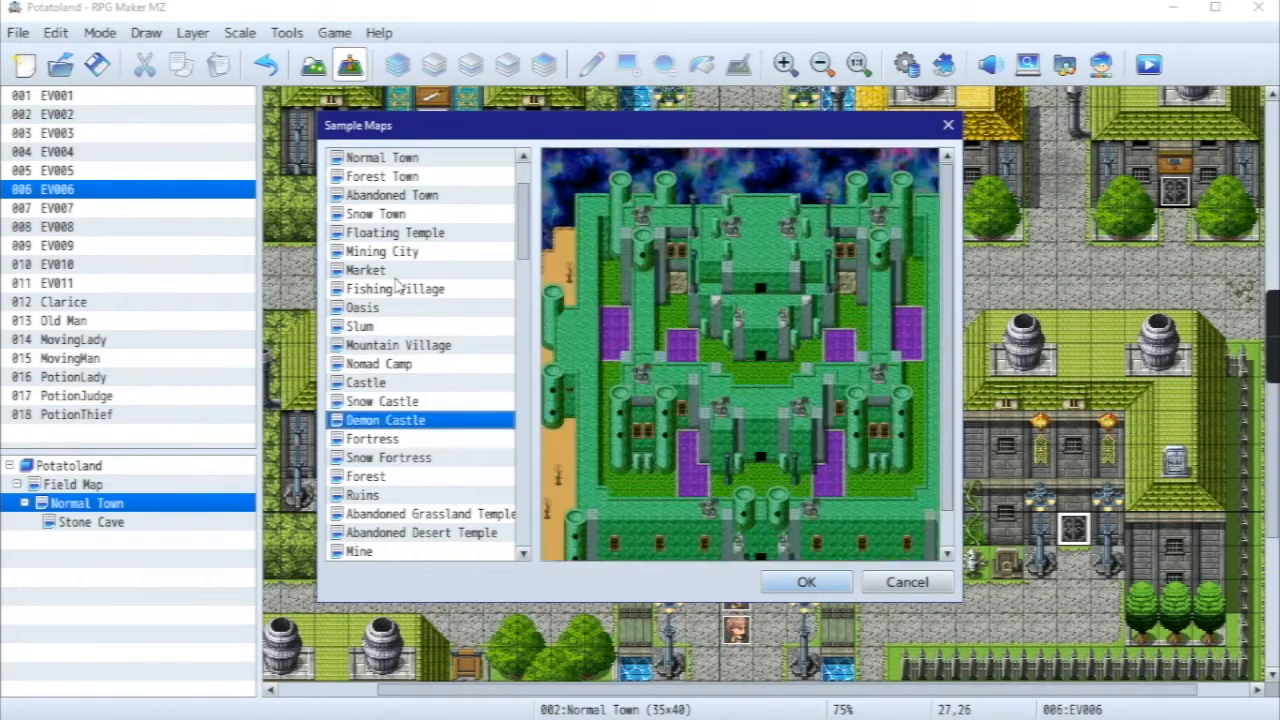
pyautogui.press('Down')
pyautogui.press('Down')
pyautogui.press('Down')
pyautogui.press('Down')
pyautogui.press('Down')
pyautogui.press('Down')
pyautogui.press('Down')
pyautogui.press('Down')
pyautogui.press('Down')
pyautogui.press('Down')
pyautogui.press('Down')
pyautogui.press('Down')
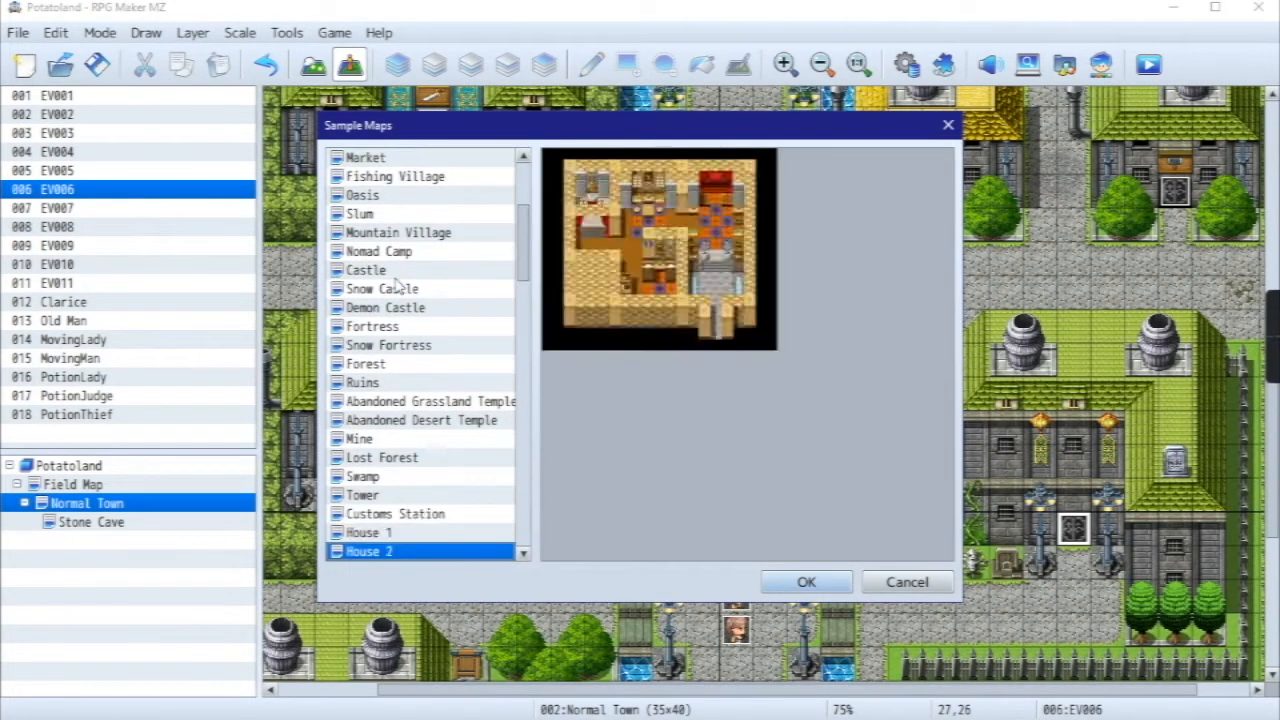
# - Load the House 1 sample map beneath Normal Town
pyautogui.scroll(-1, 398, 285)
pyautogui.press('Up')
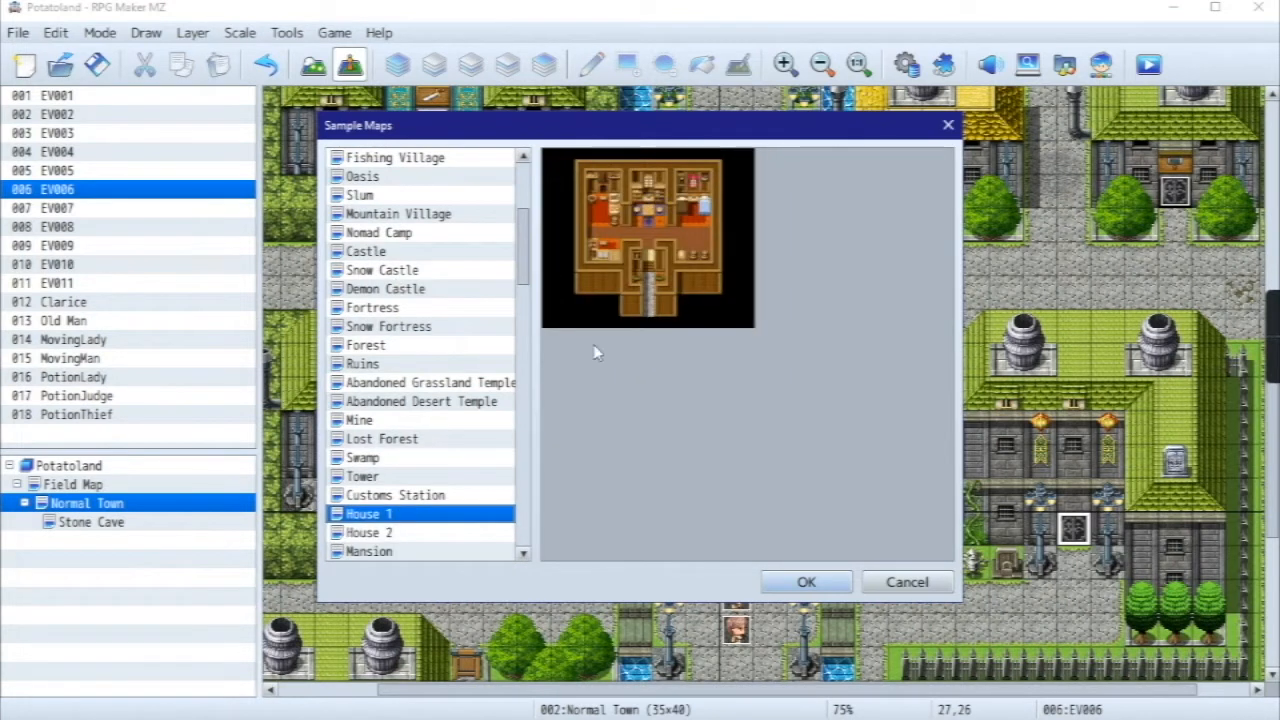
pyautogui.scroll(-5, 473, 422)
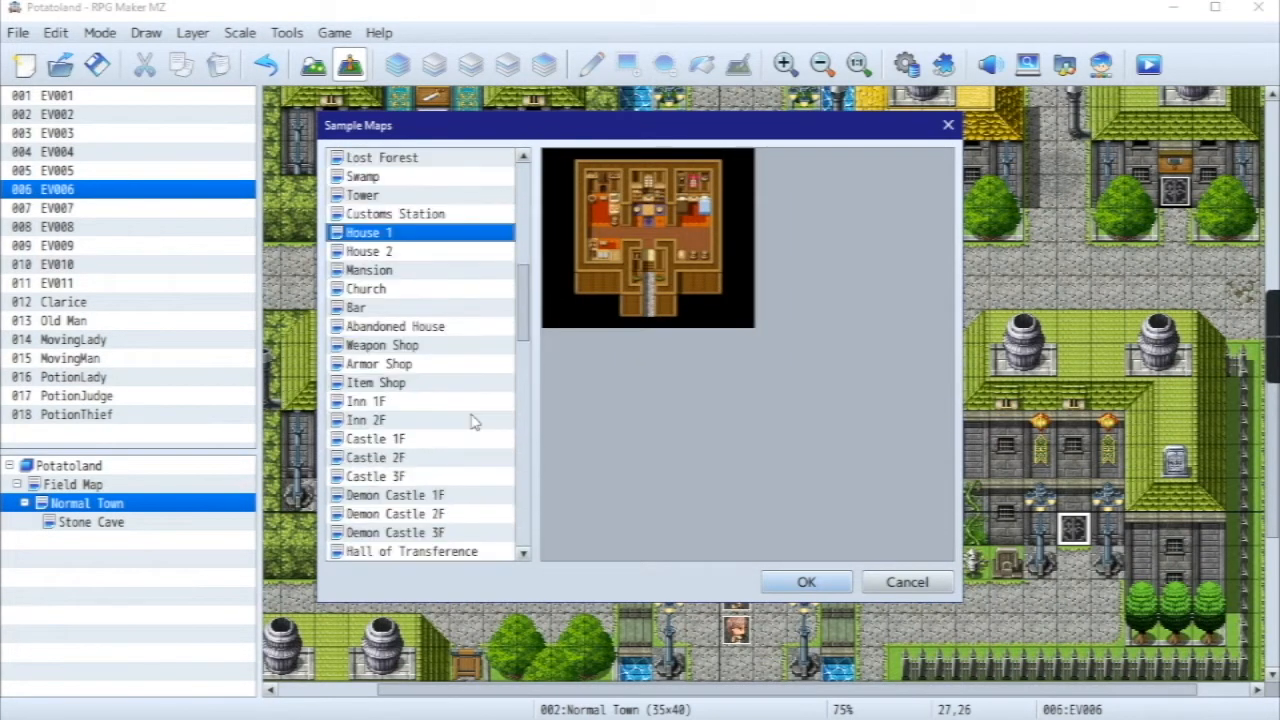
pyautogui.scroll(-6, 478, 445)
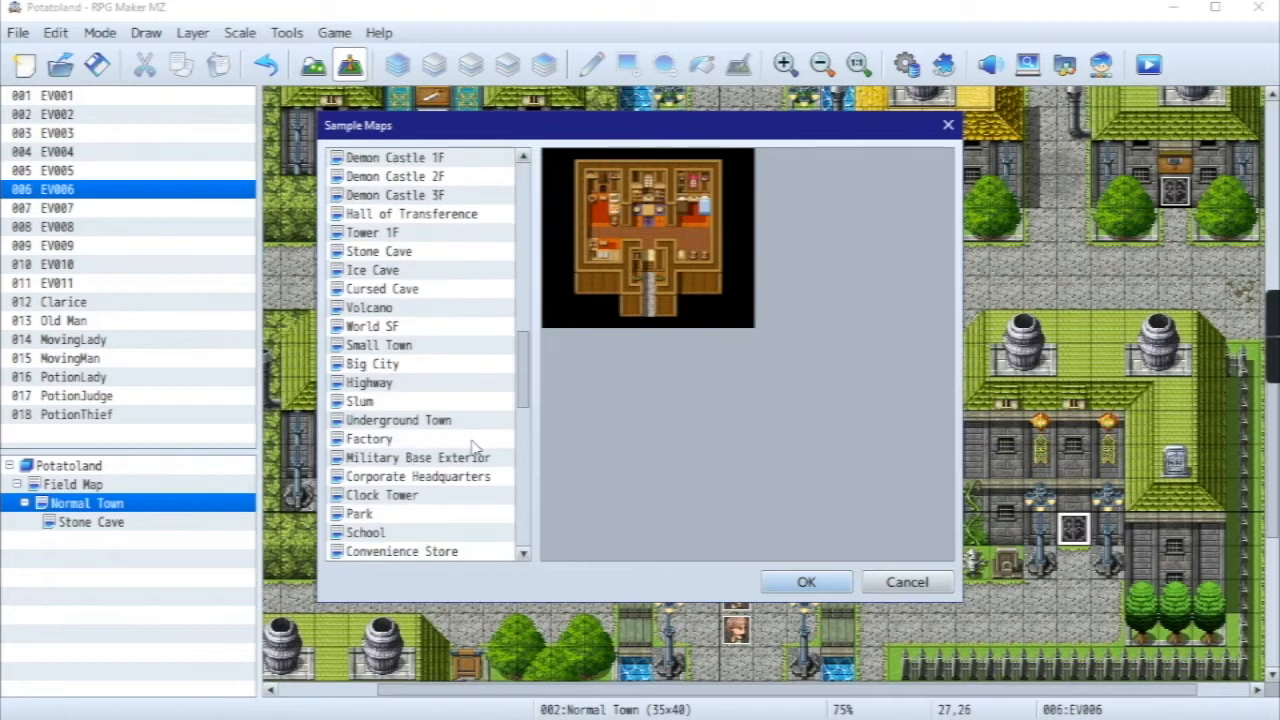
pyautogui.click(806, 582)
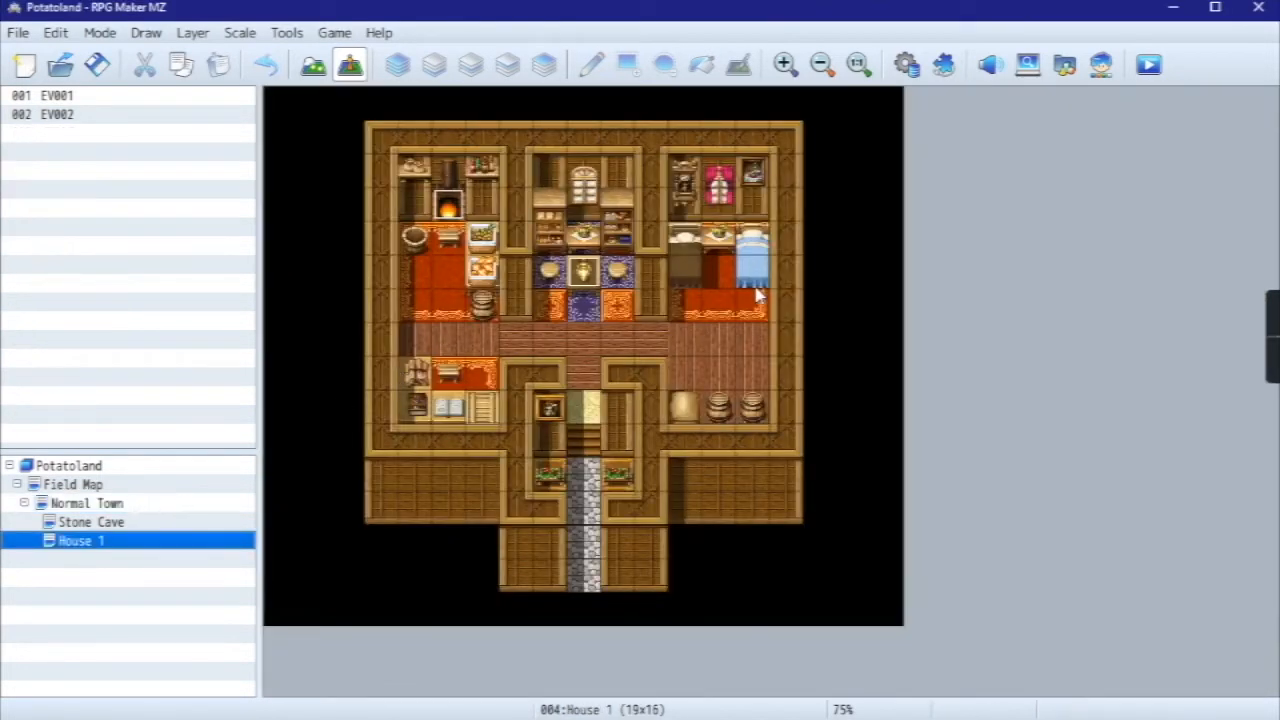
# - Set the player's starting position in House 1 to tile 13,5, between the two beds
pyautogui.rightClick(721, 280)
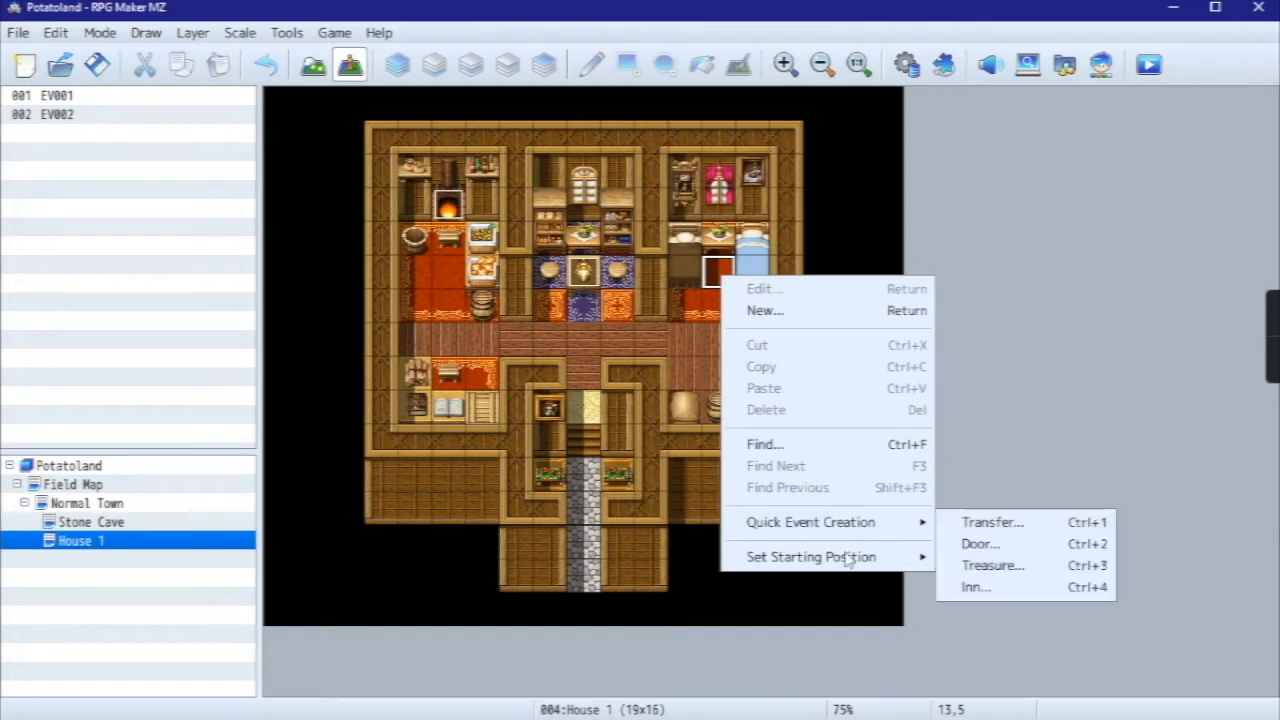
pyautogui.click(715, 277)
pyautogui.rightClick(712, 275)
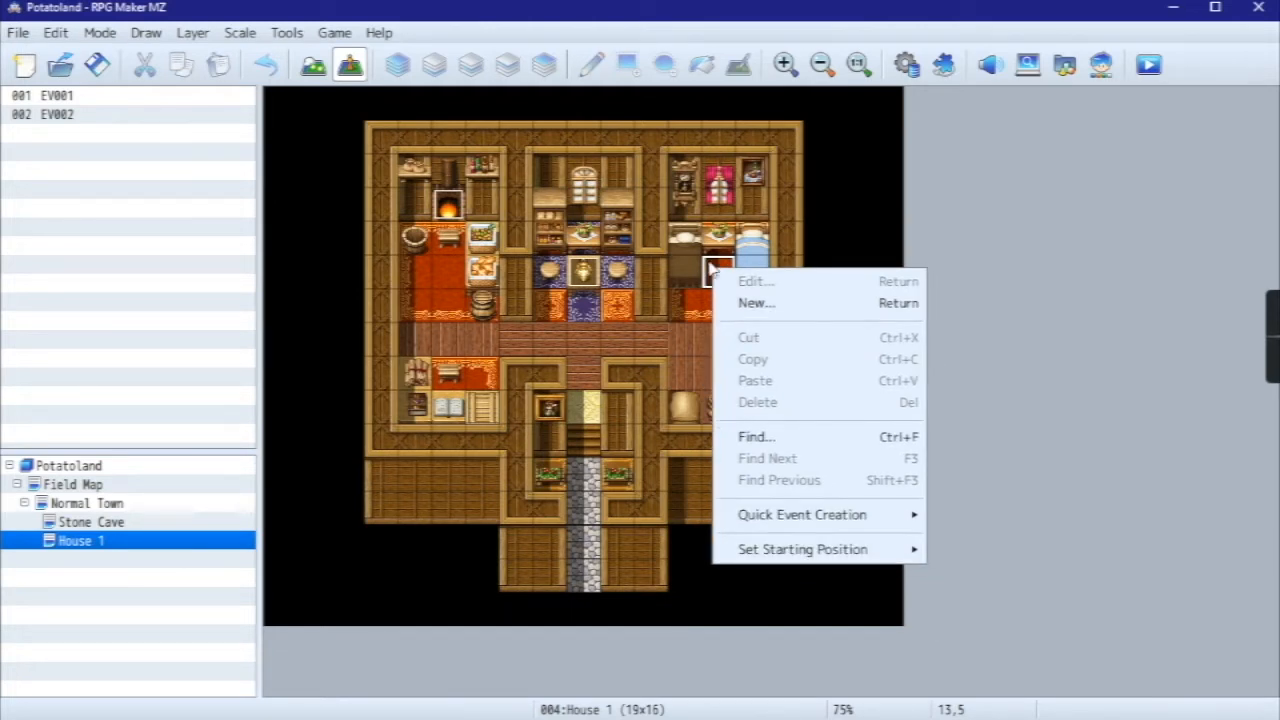
pyautogui.click(716, 276)
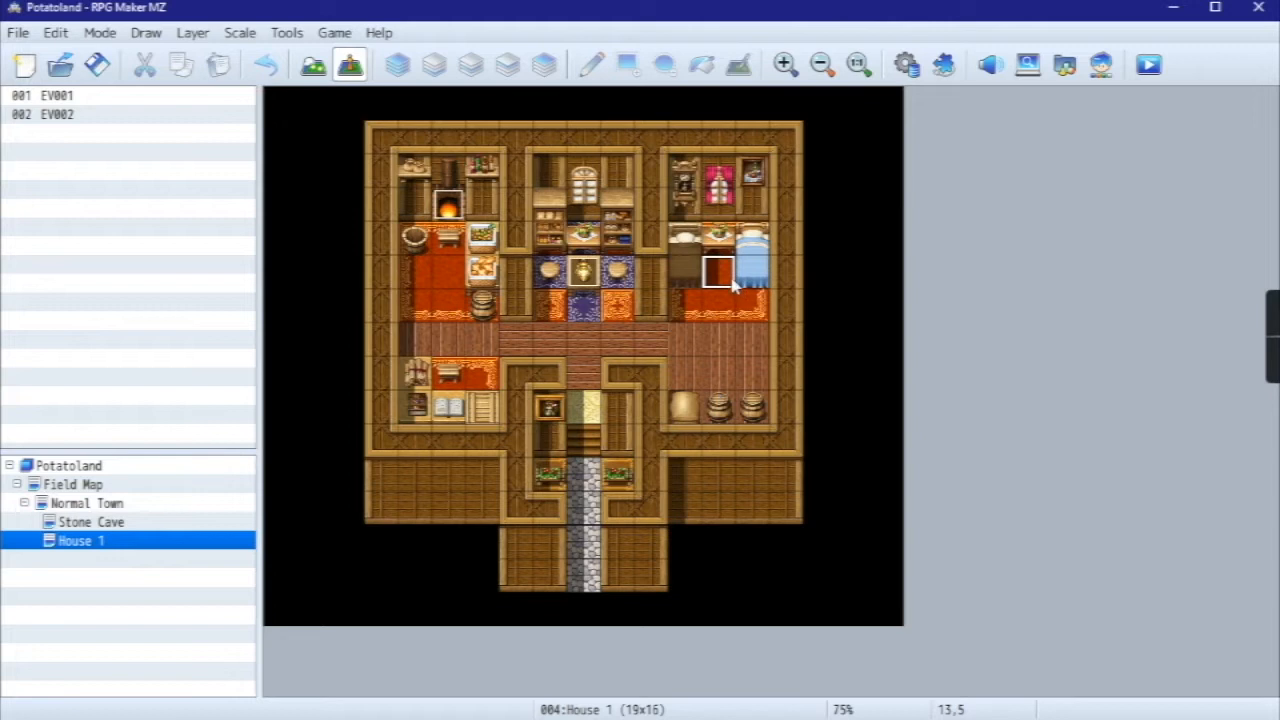
pyautogui.rightClick(720, 274)
pyautogui.moveTo(797, 549)
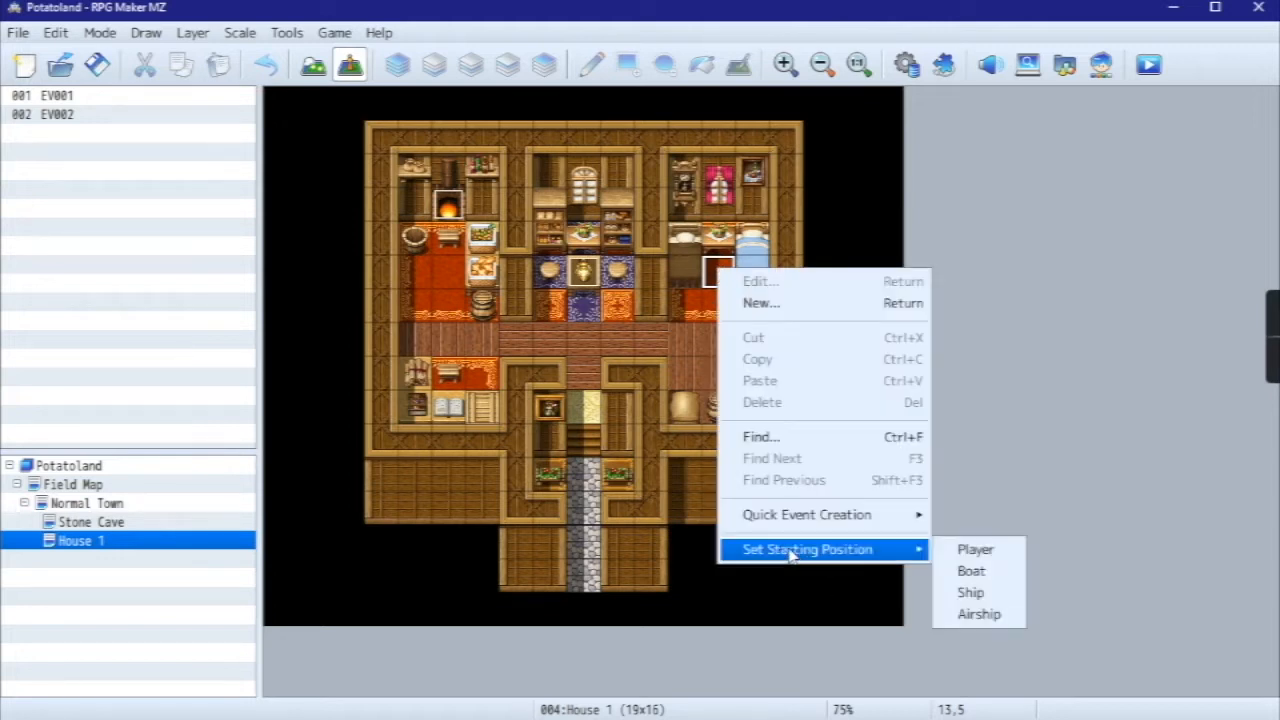
pyautogui.click(975, 551)
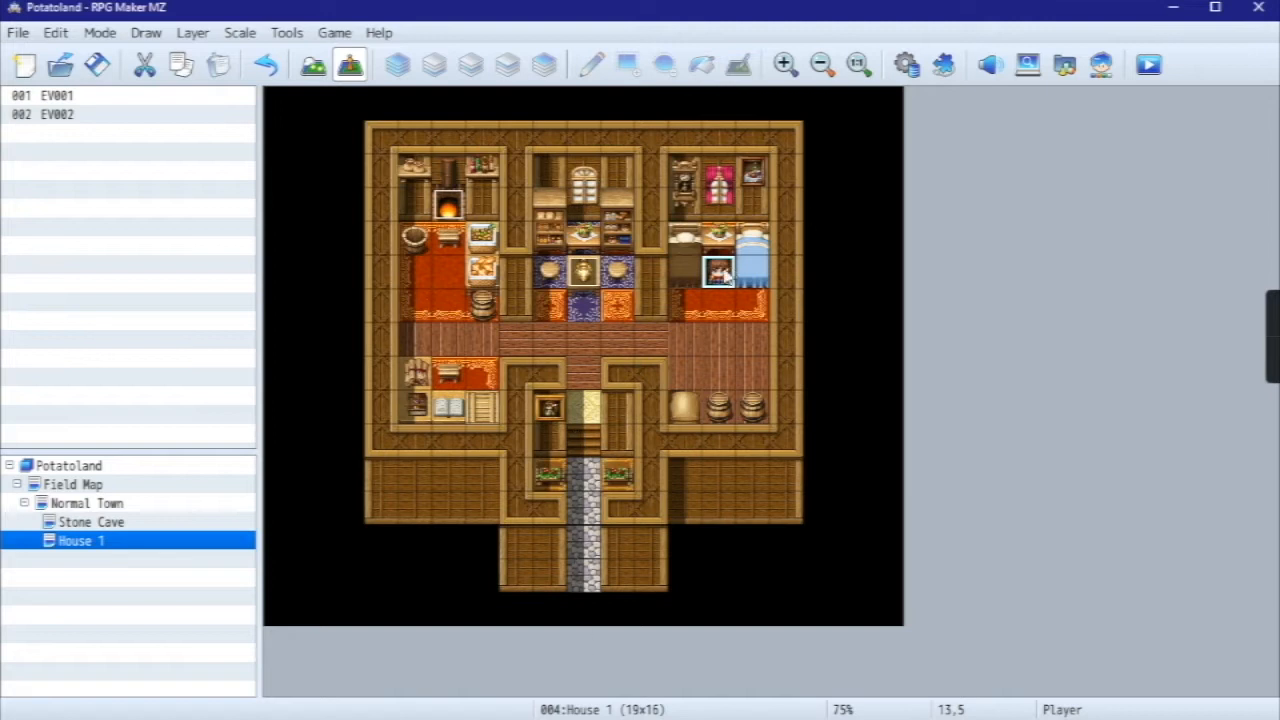
# - Create a transfer event on House 1's entrance tile 9,14 leading to Normal Town at 27,27, with the direction set to Retain
pyautogui.click(583, 573)
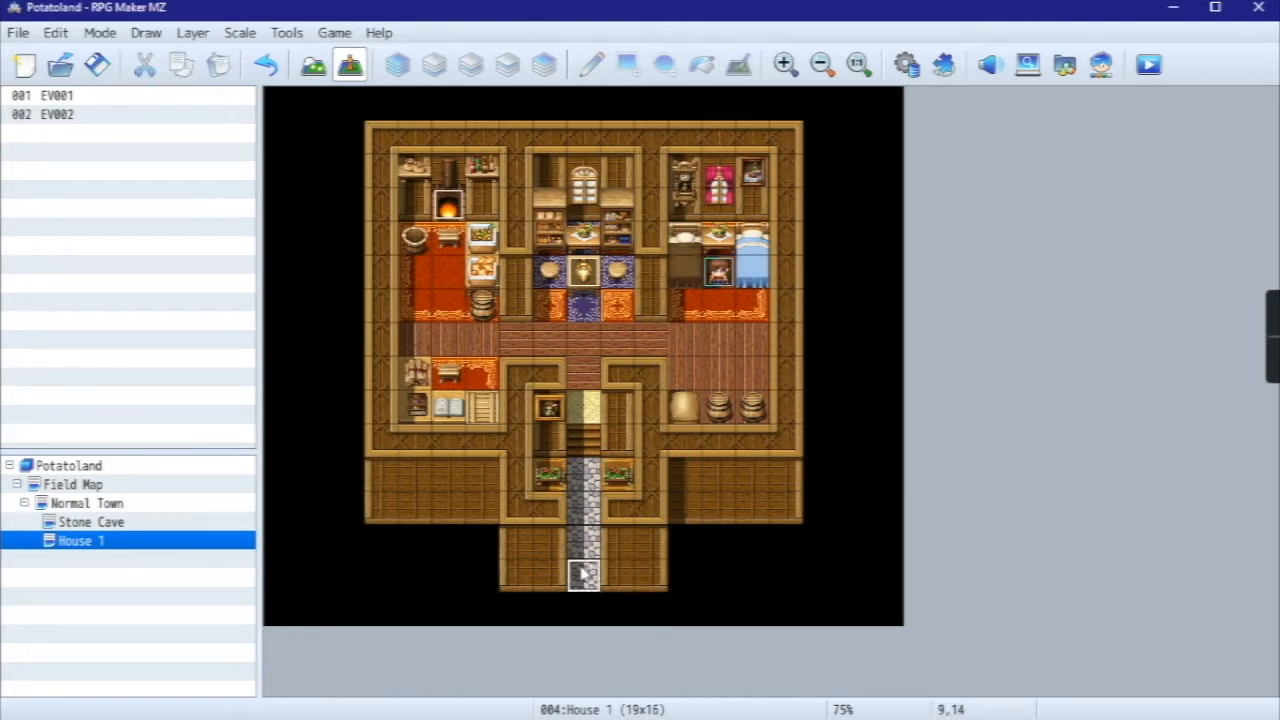
pyautogui.click(100, 503)
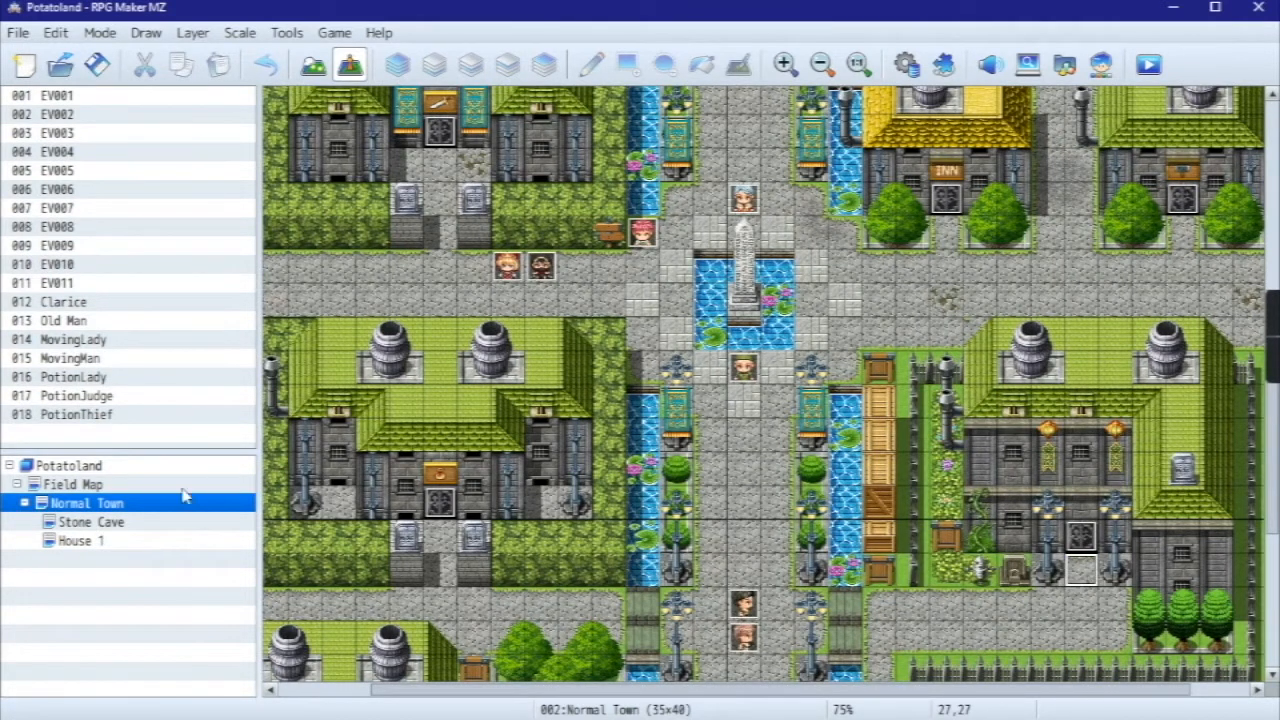
pyautogui.click(85, 541)
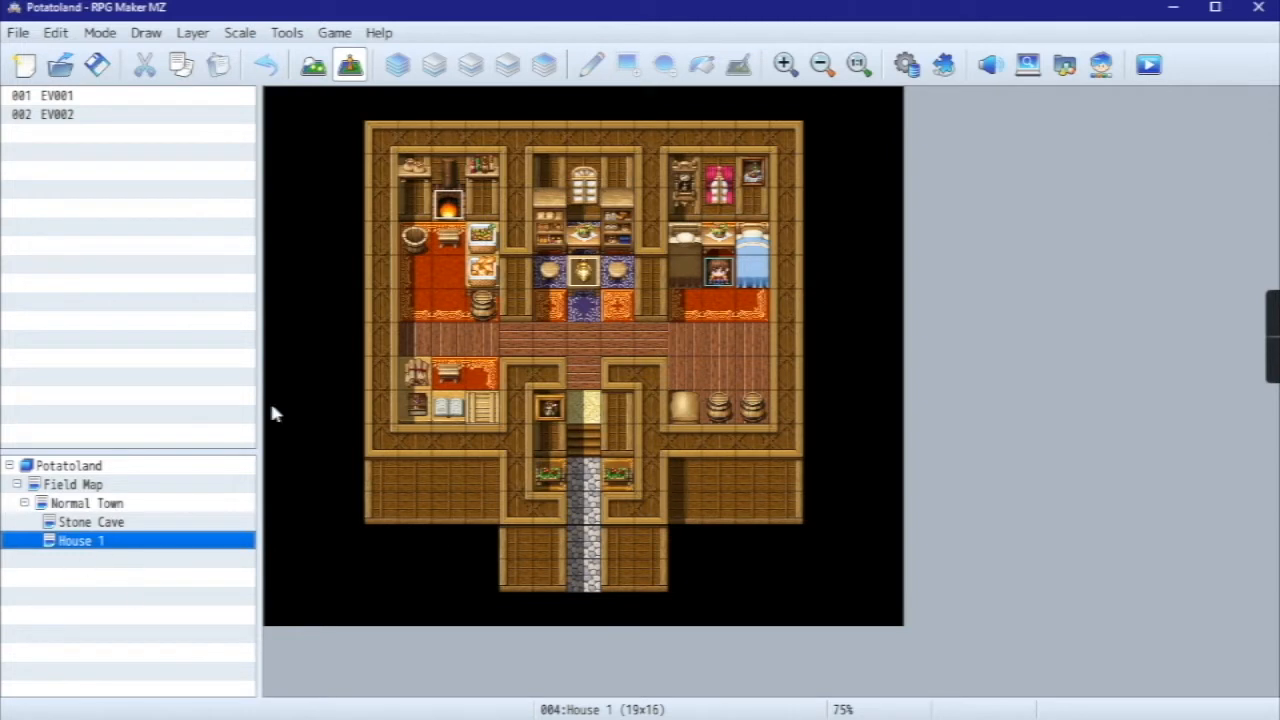
pyautogui.rightClick(587, 580)
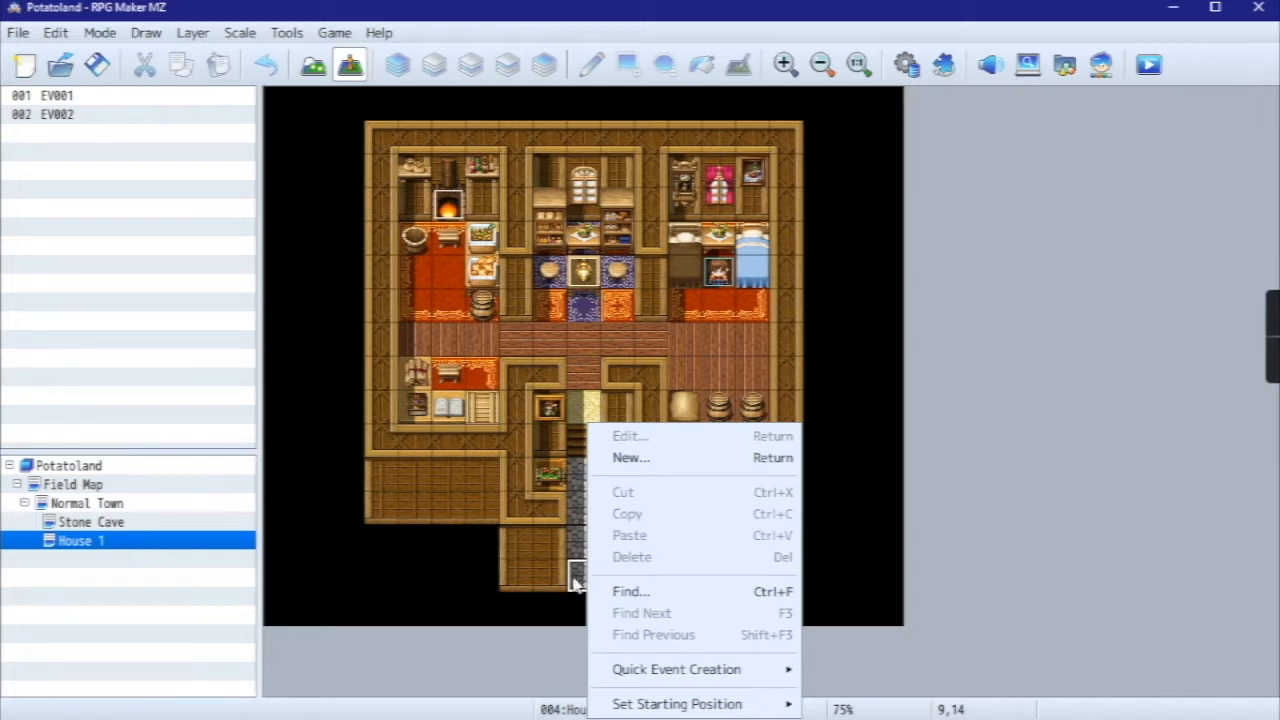
pyautogui.moveTo(618, 668)
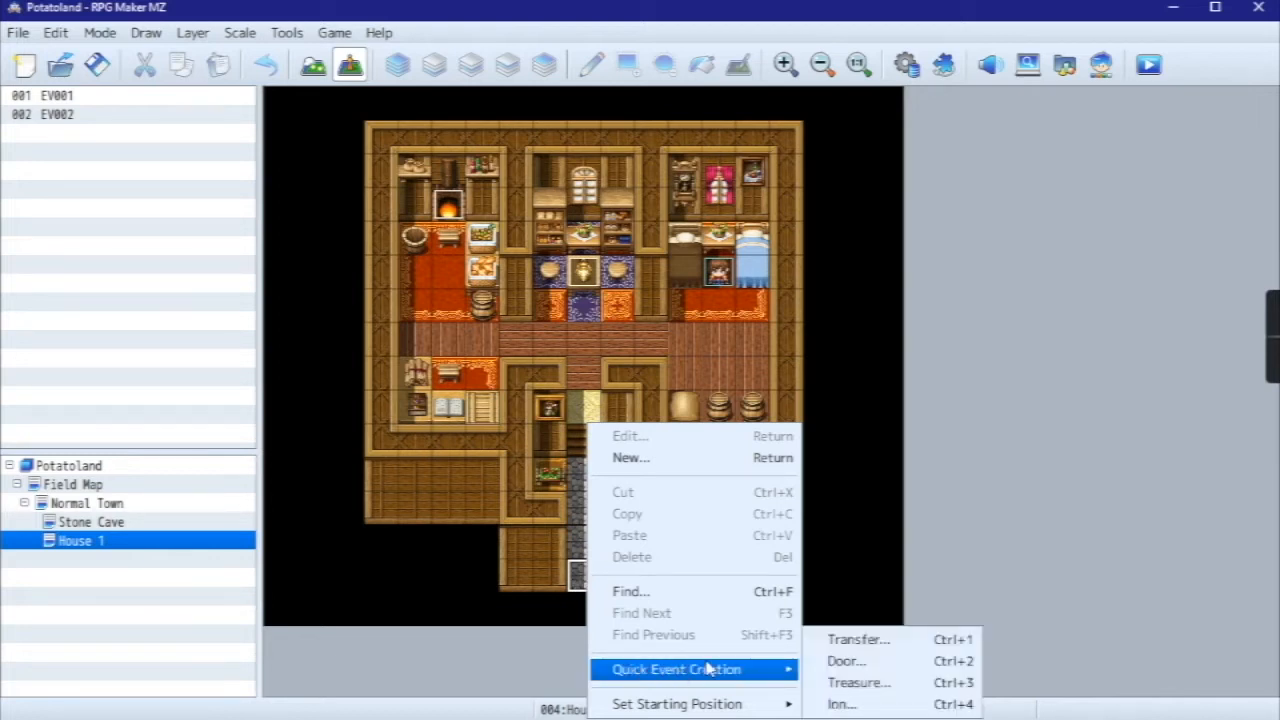
pyautogui.click(855, 643)
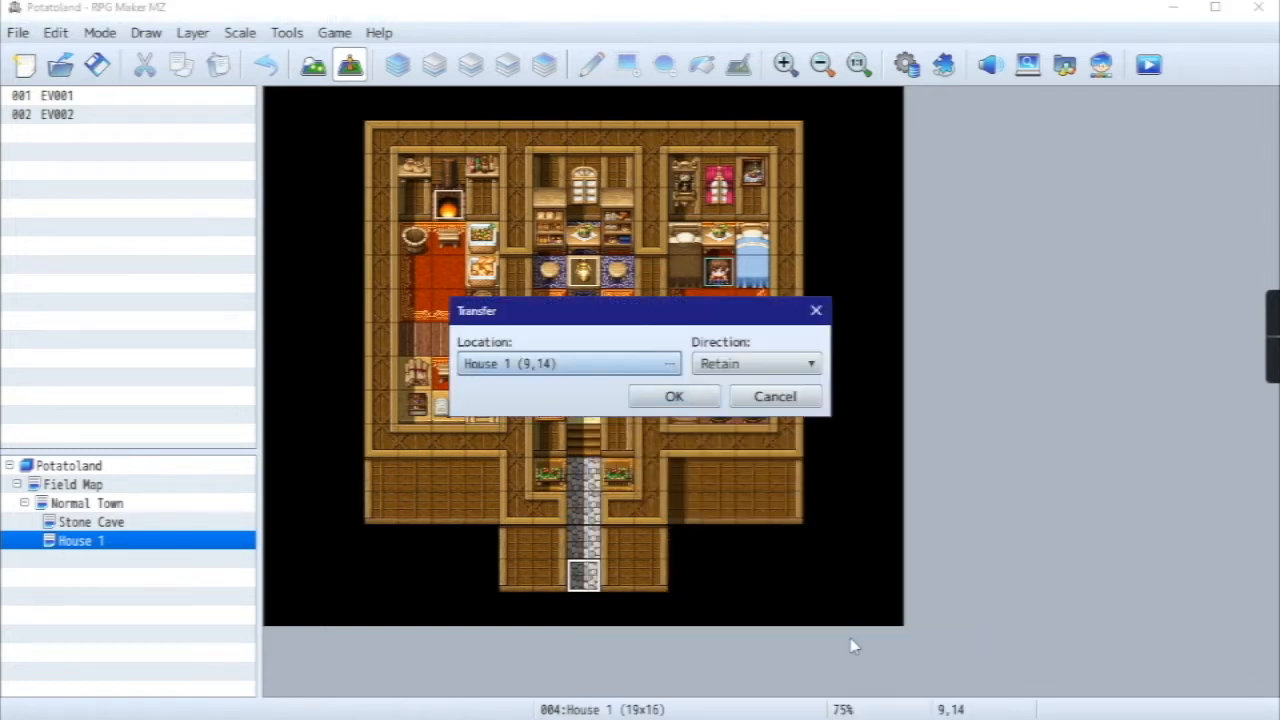
pyautogui.click(565, 363)
pyautogui.click(222, 103)
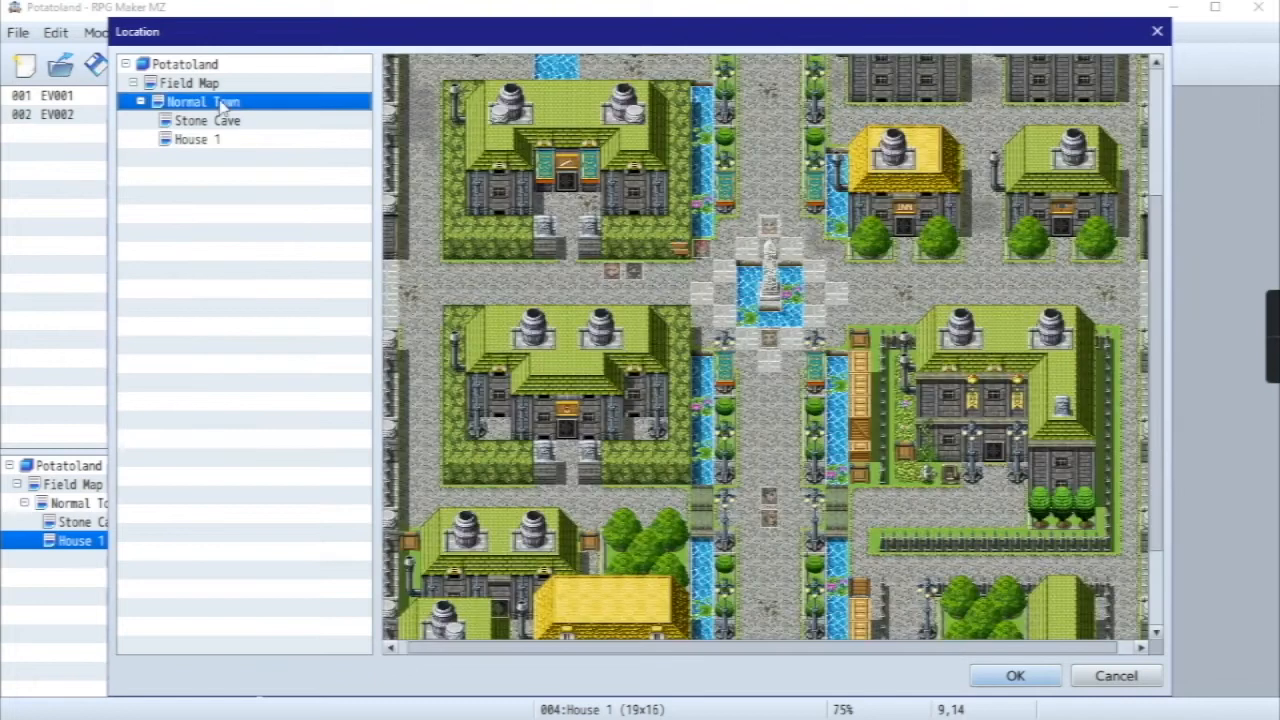
pyautogui.click(995, 468)
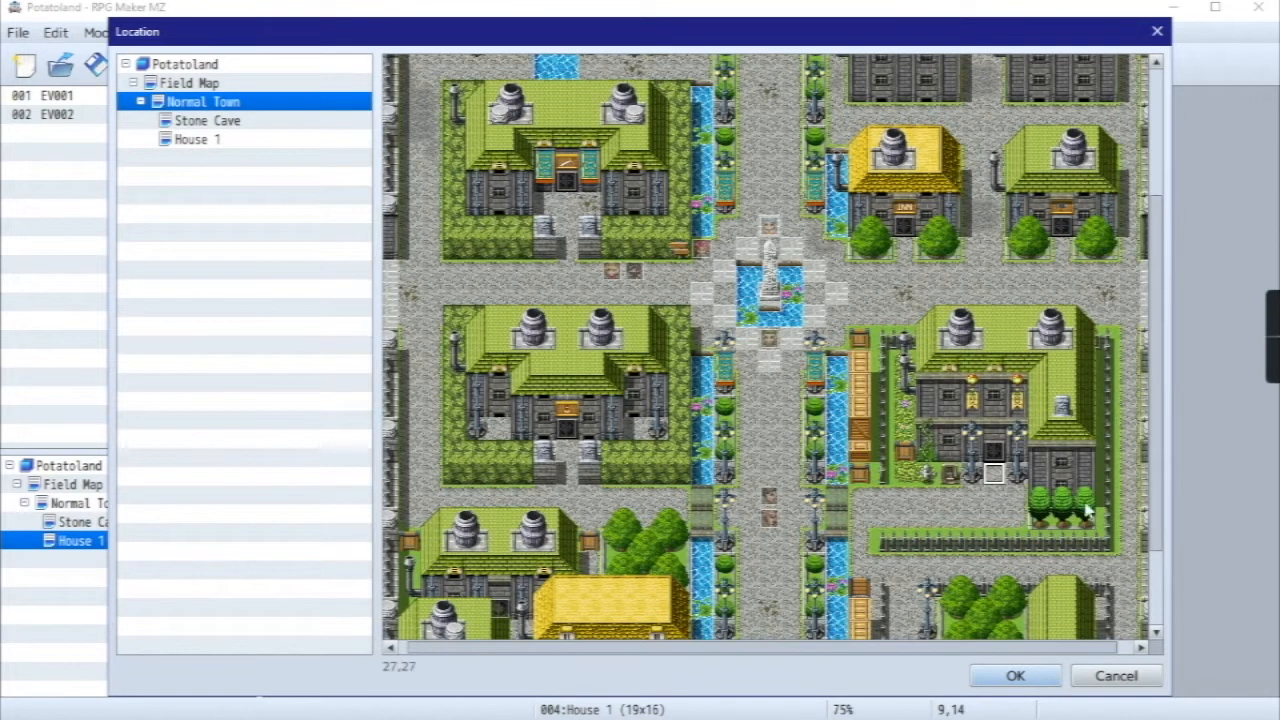
pyautogui.click(1016, 677)
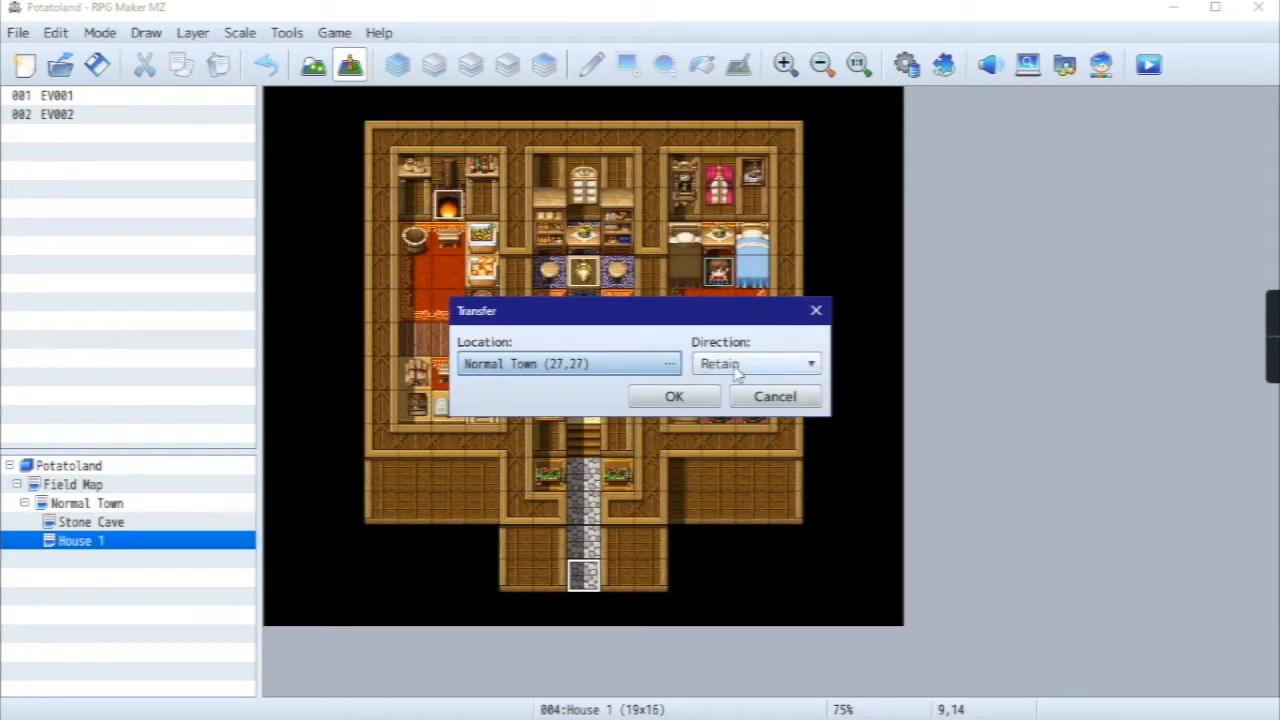
pyautogui.click(695, 398)
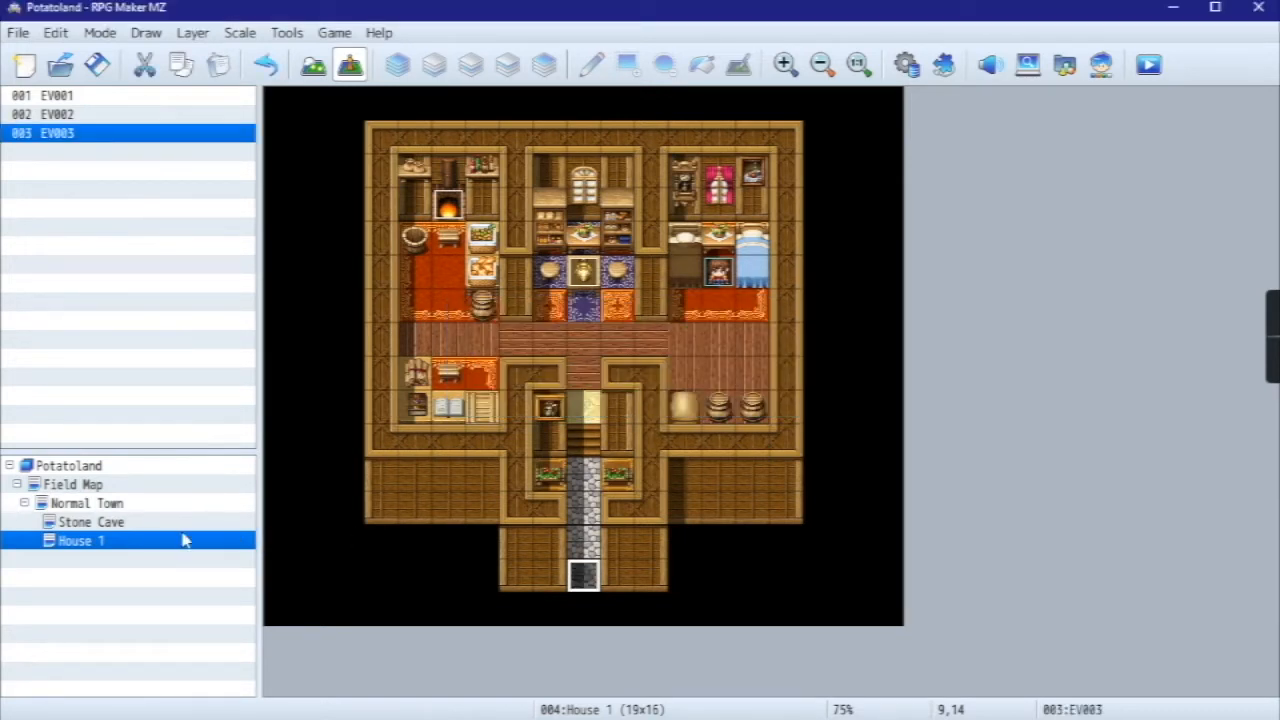
# - Create a transfer event in Normal Town at 27,27, below the house door, leading to House 1 at 9,14 with direction Retain
pyautogui.click(117, 505)
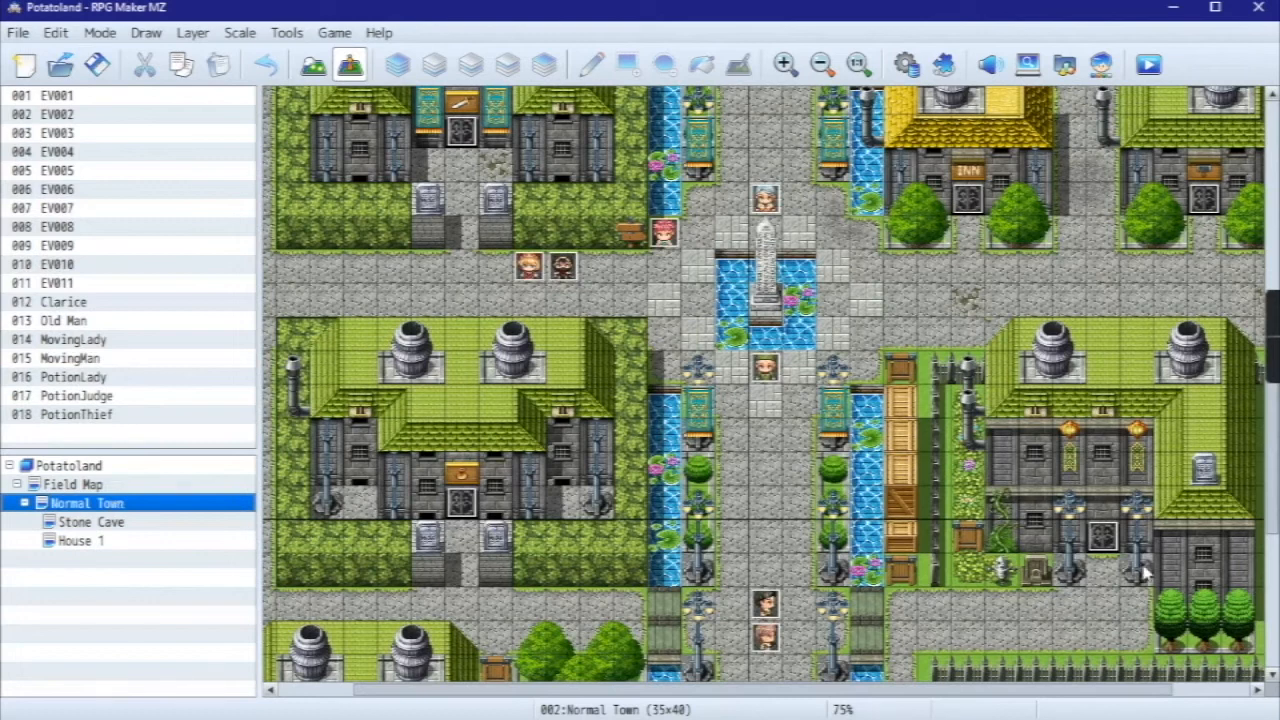
pyautogui.rightClick(1100, 570)
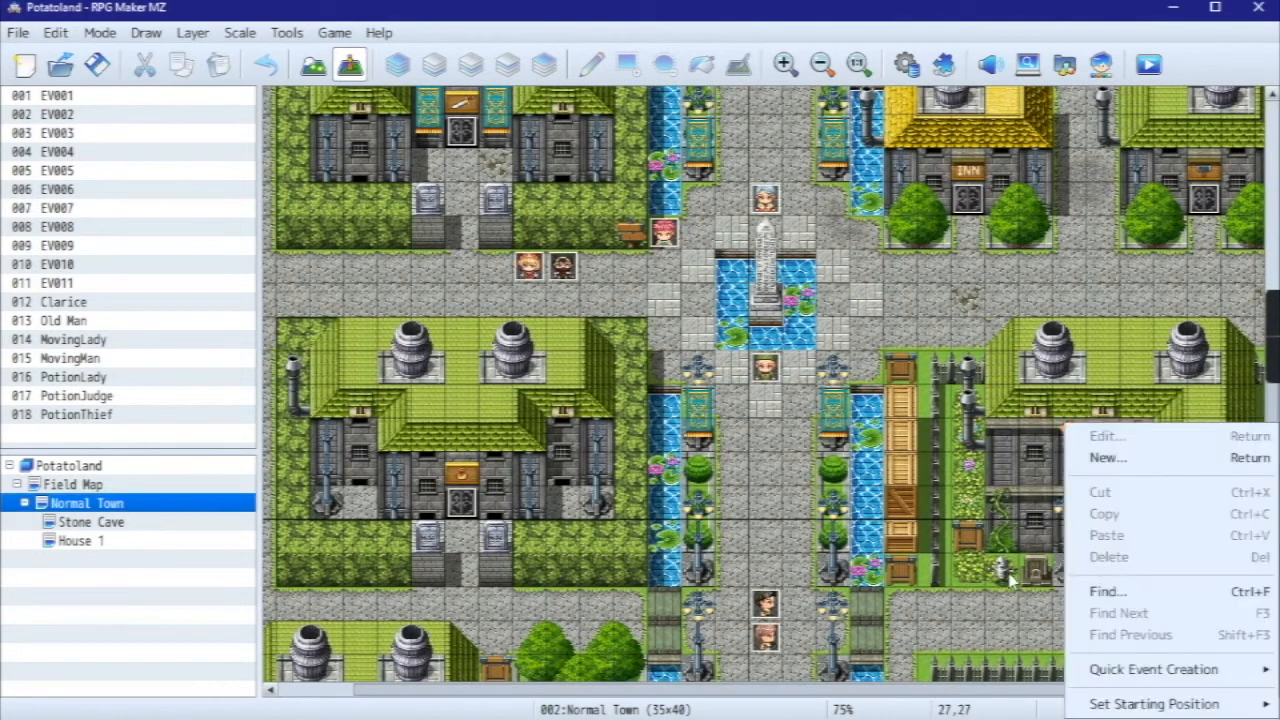
pyautogui.press('Escape')
pyautogui.rightClick(1100, 571)
pyautogui.moveTo(1124, 679)
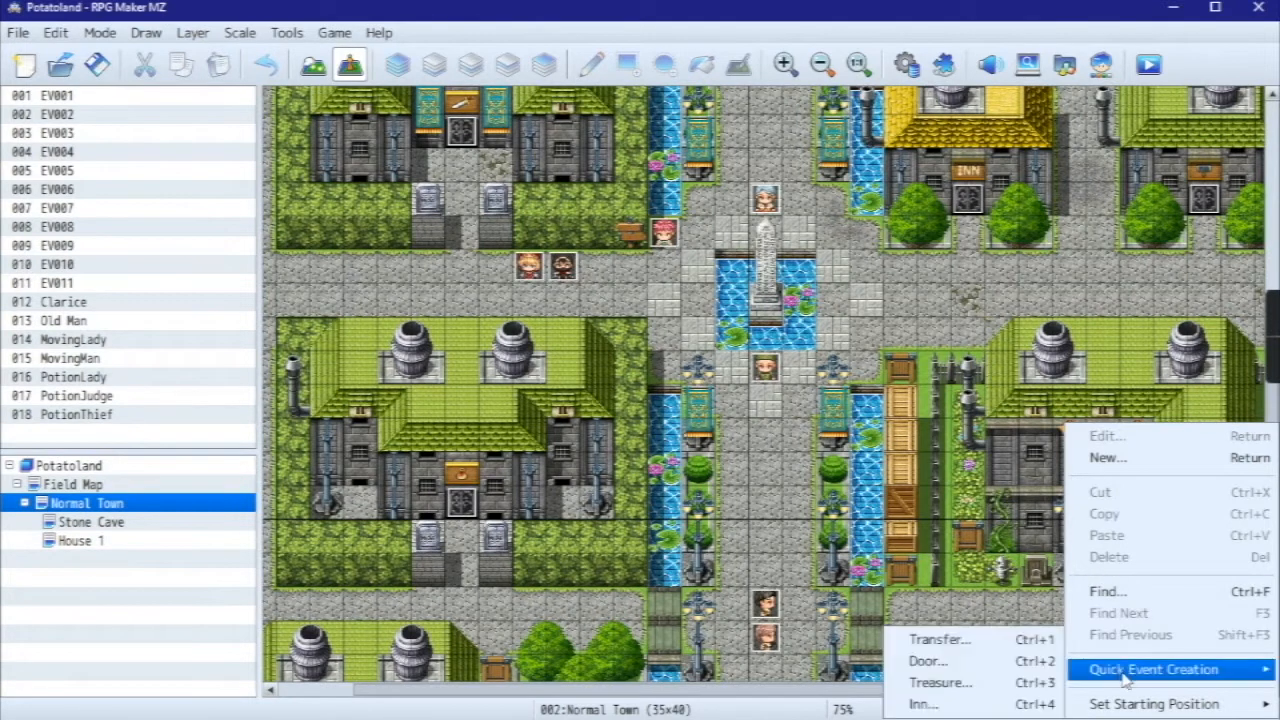
pyautogui.click(973, 641)
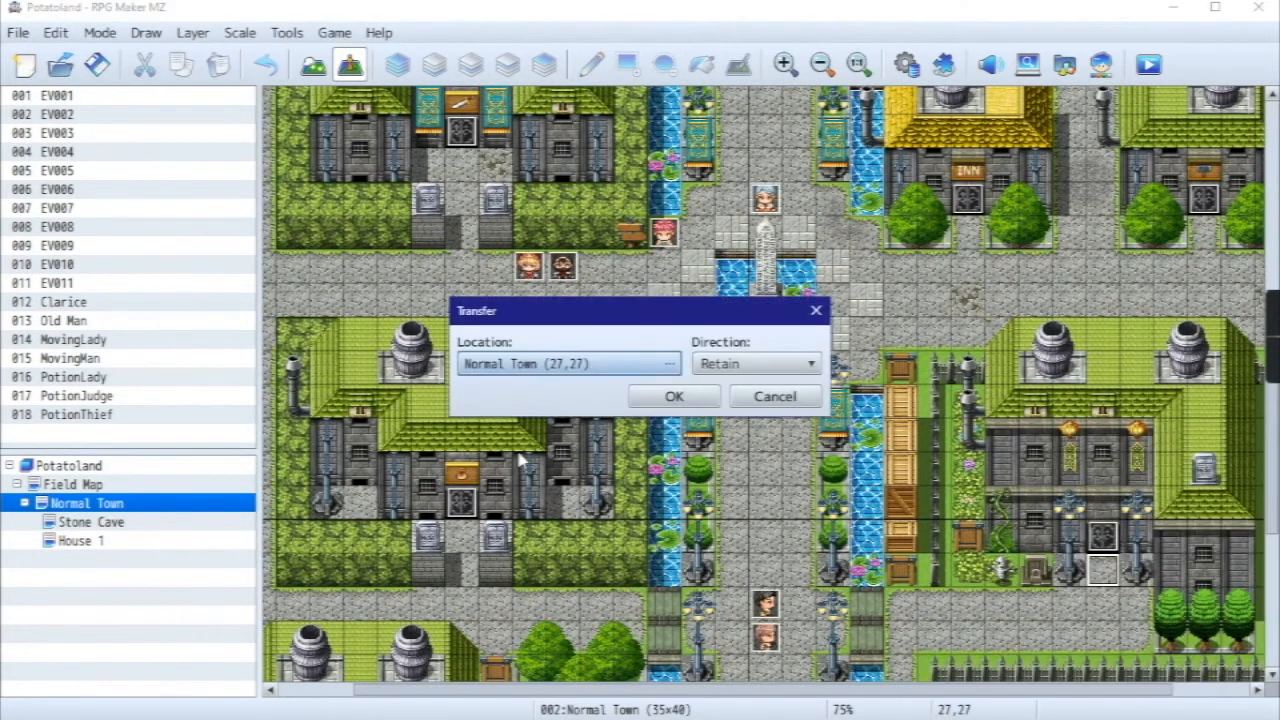
pyautogui.click(532, 368)
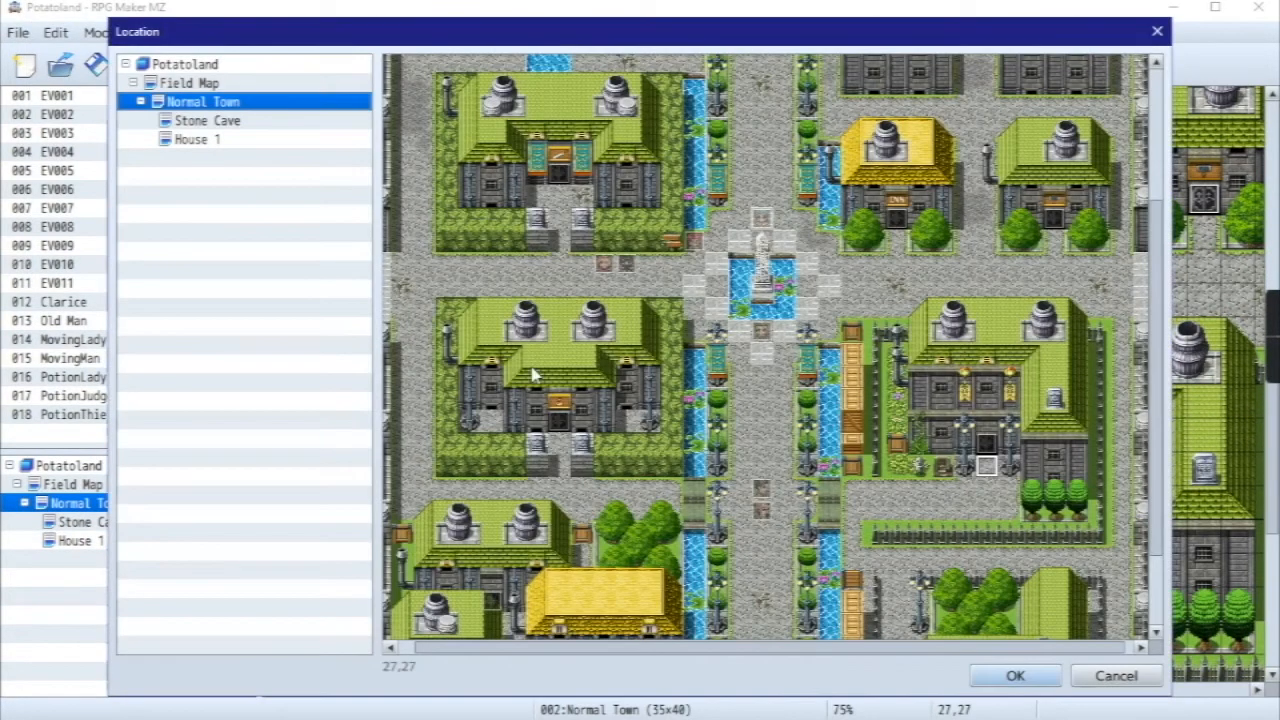
pyautogui.click(200, 140)
pyautogui.click(598, 382)
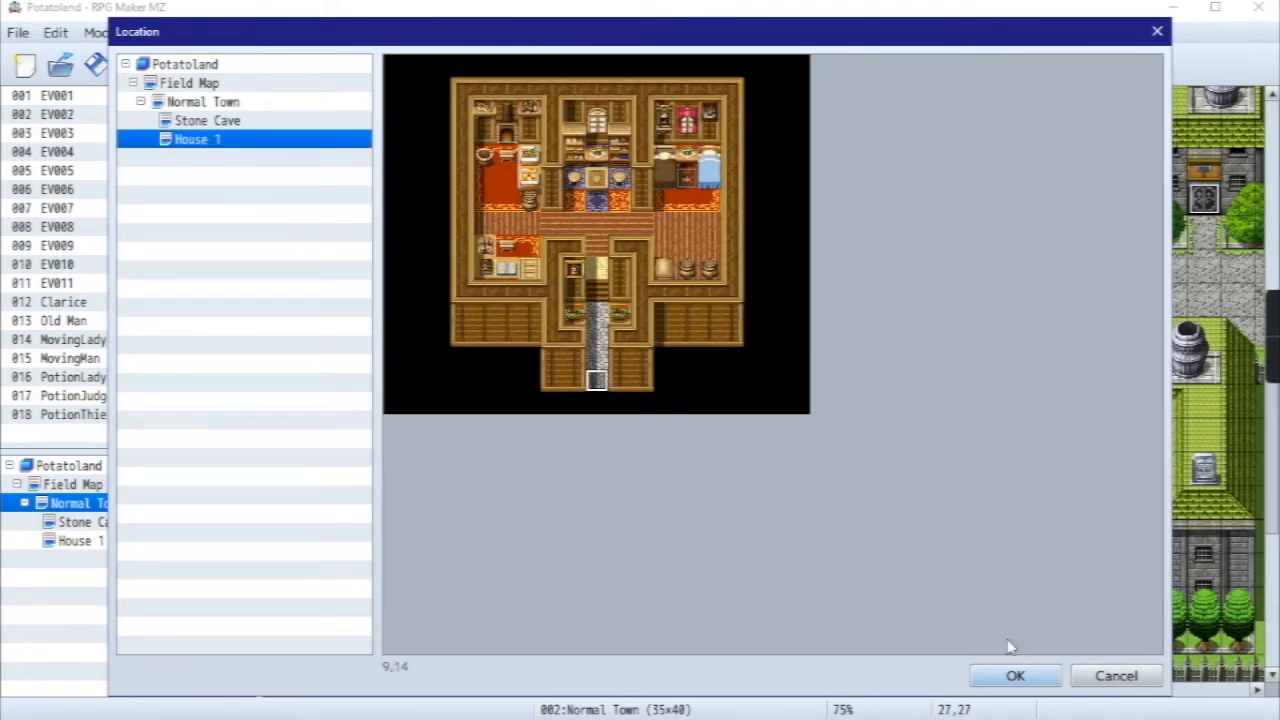
pyautogui.click(1012, 676)
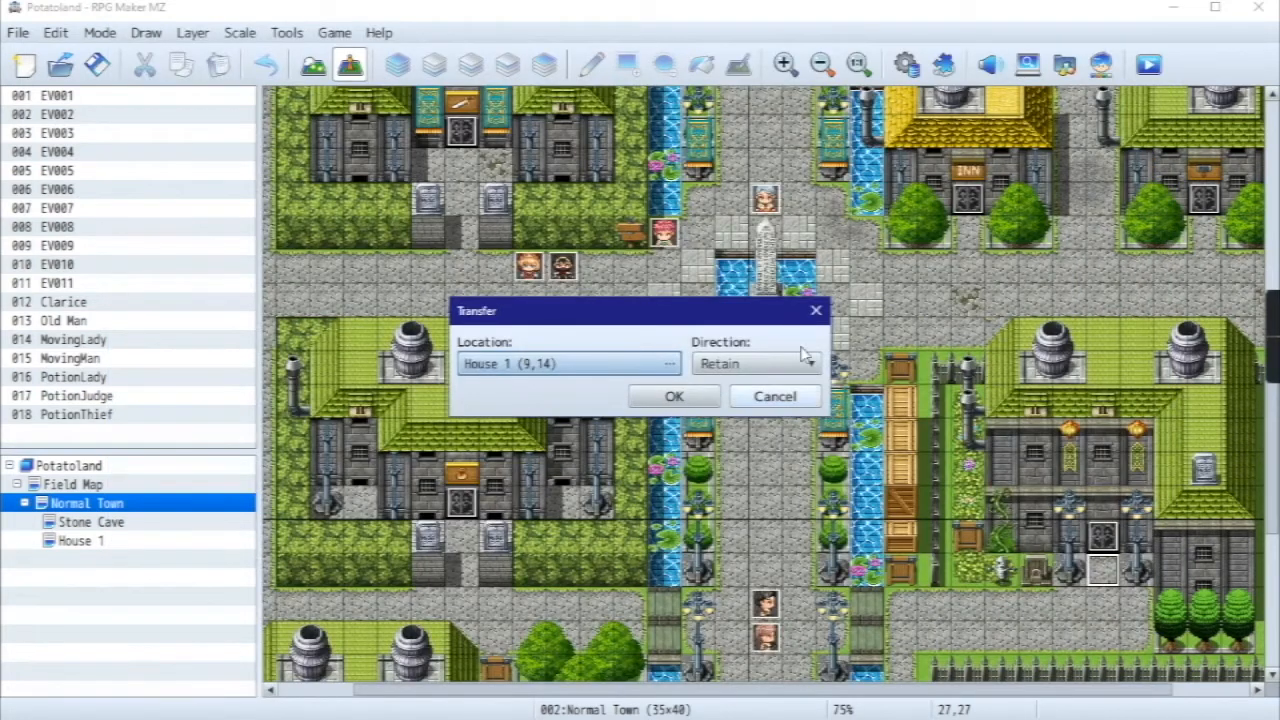
pyautogui.click(697, 398)
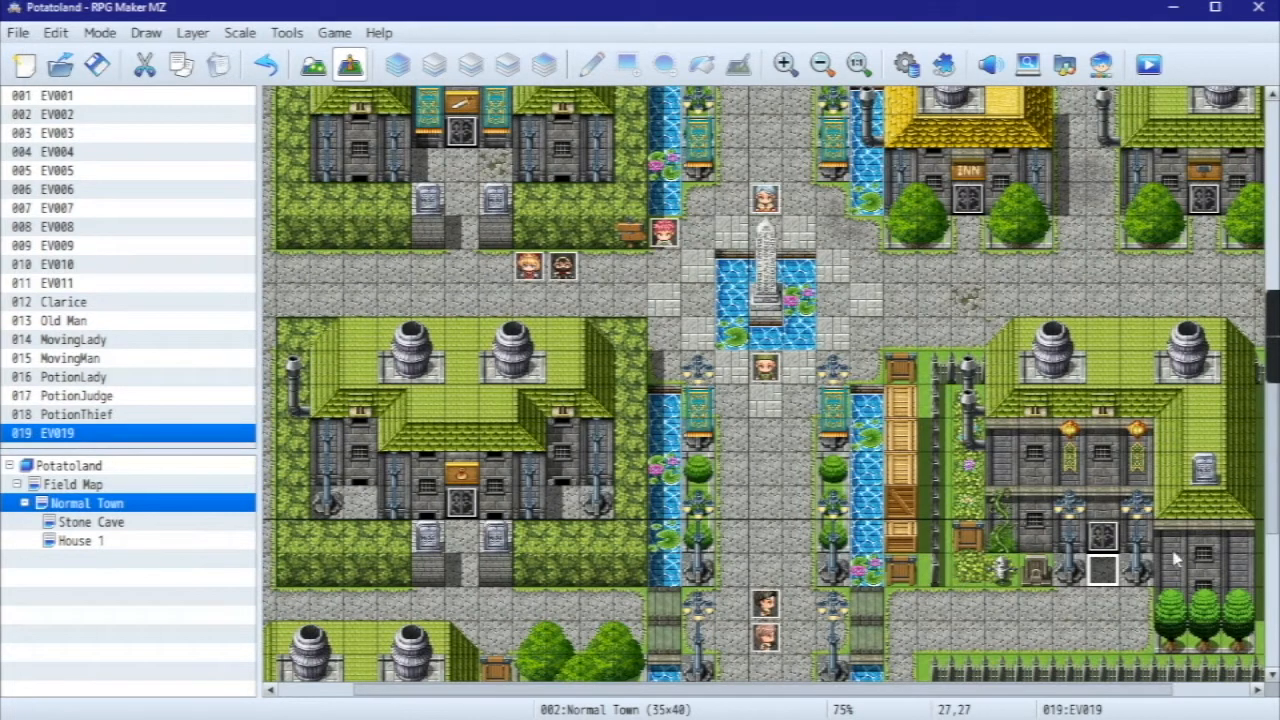
# - Look through the Field Map, Stone Cave, House 1 and Normal Town maps
pyautogui.click(112, 488)
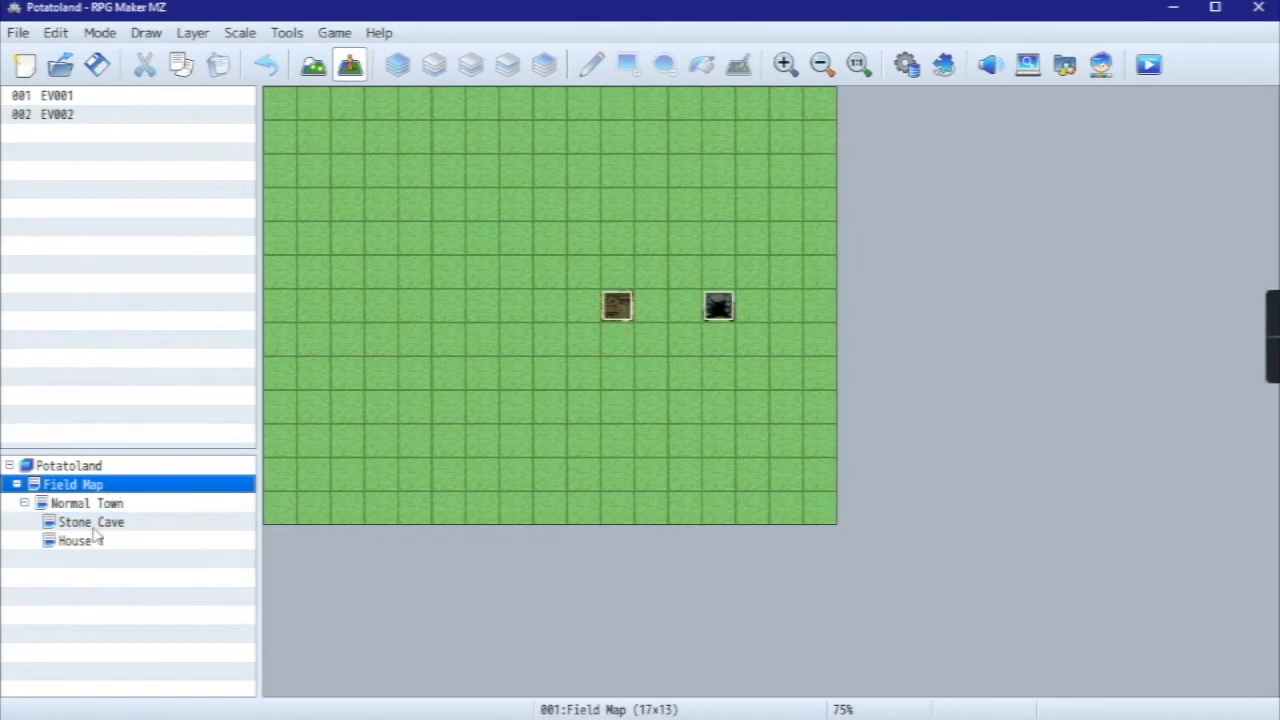
pyautogui.click(96, 525)
pyautogui.click(94, 541)
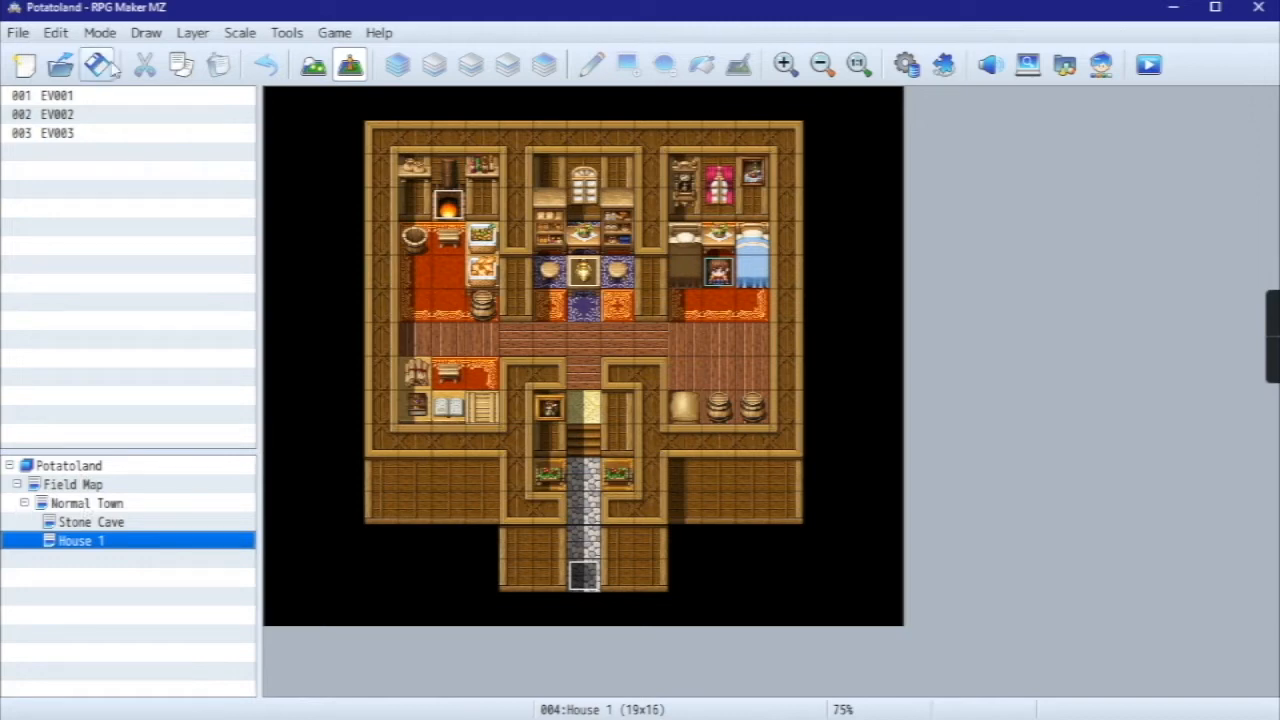
pyautogui.click(107, 506)
pyautogui.scroll(3, 744, 371)
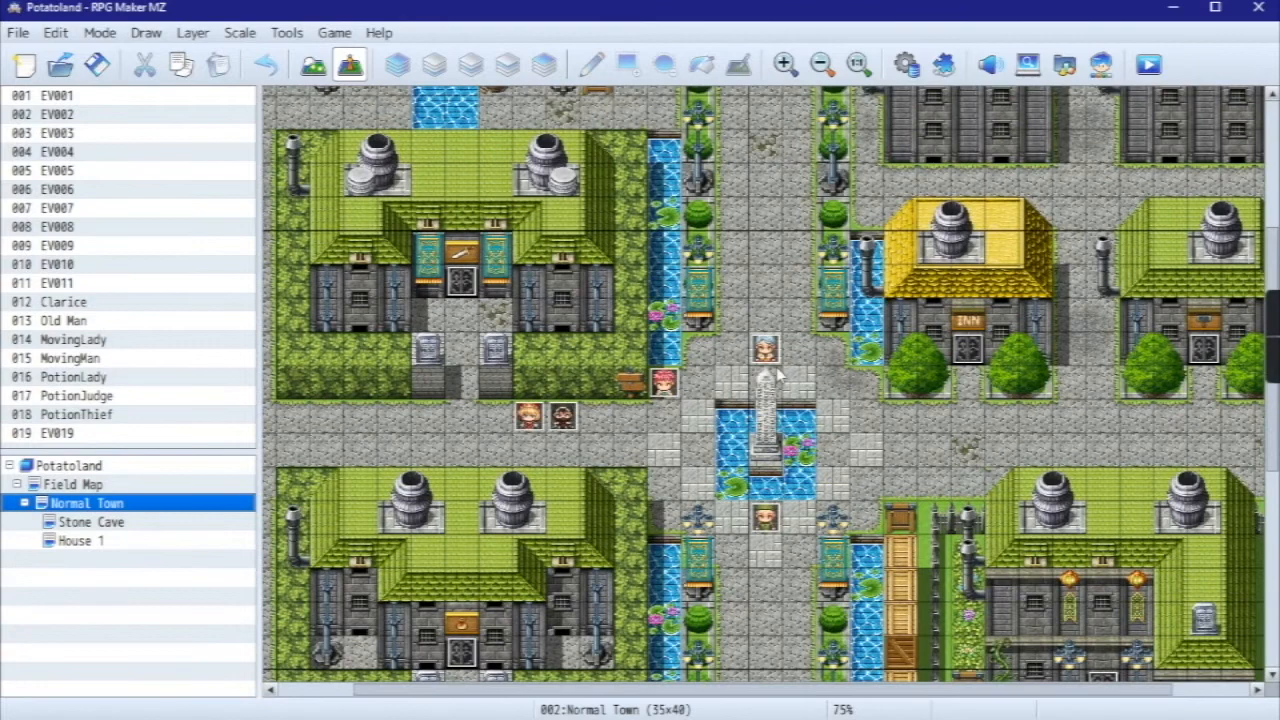
pyautogui.scroll(-4, 758, 511)
pyautogui.scroll(4, 758, 511)
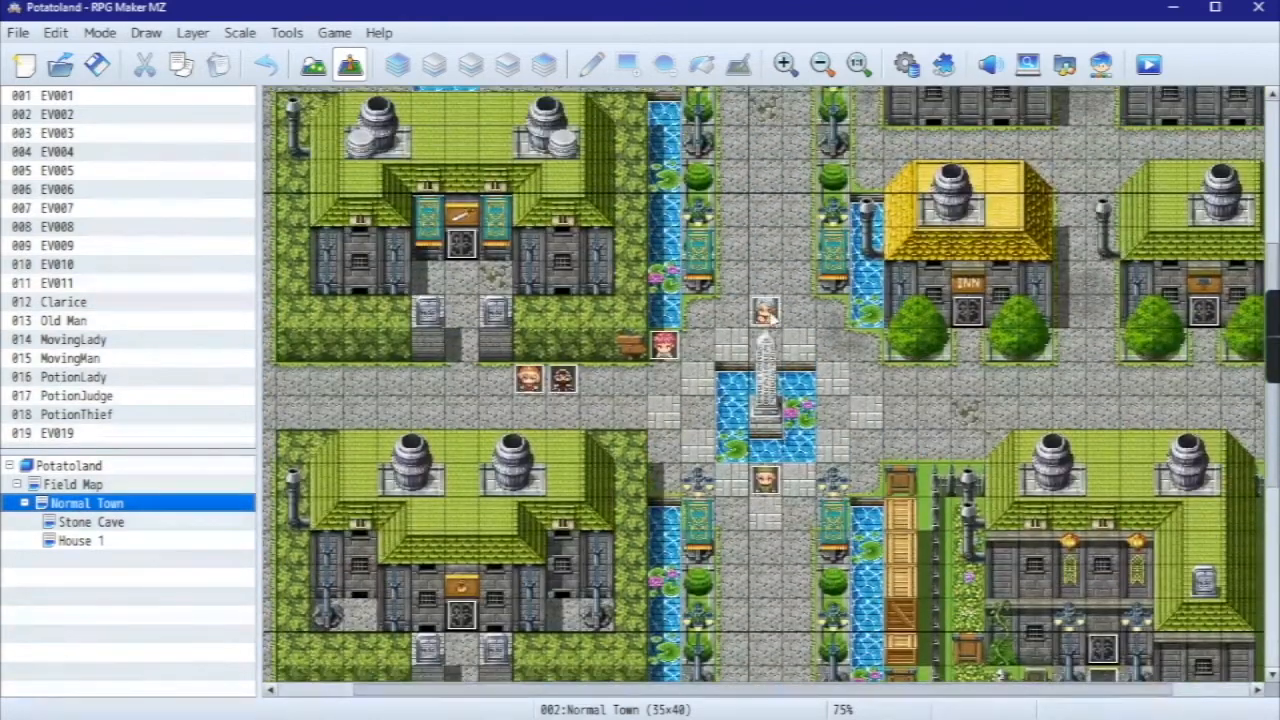
# - Examine the dialogue texts and choice branches in the Clarice event above the town fountain, leaving the event unchanged
pyautogui.click(765, 312)
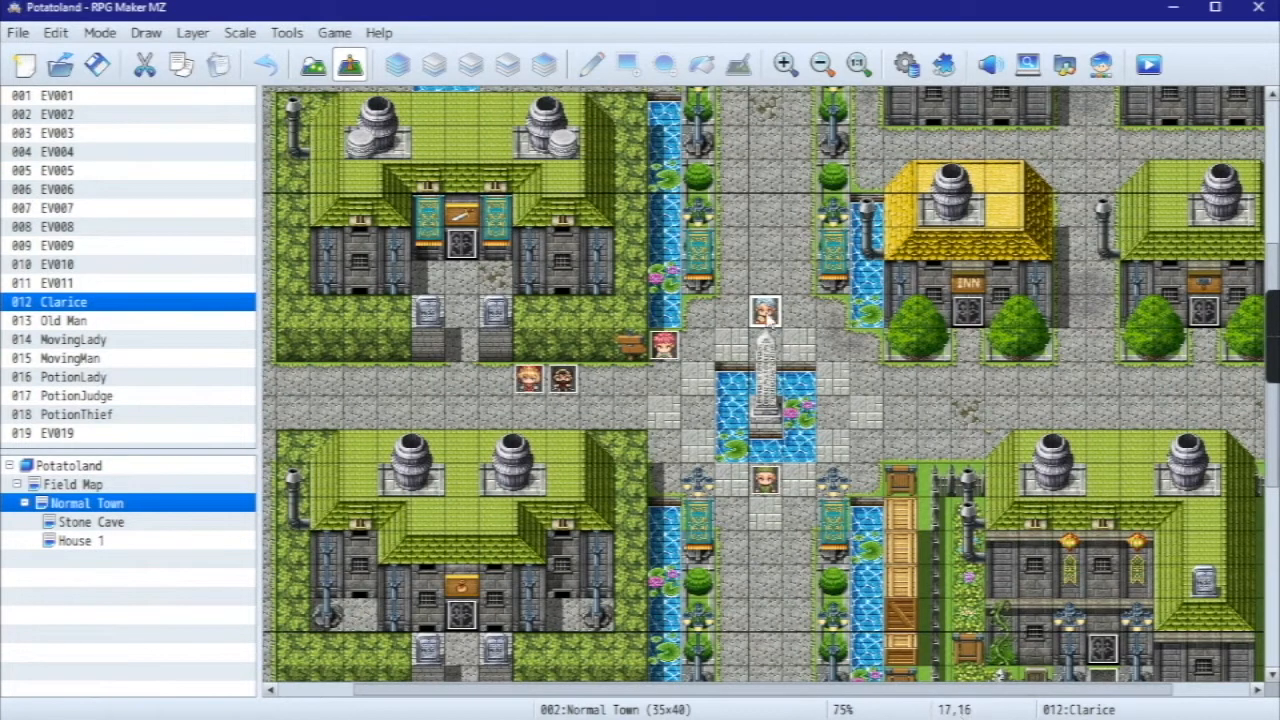
pyautogui.rightClick(765, 312)
pyautogui.click(795, 326)
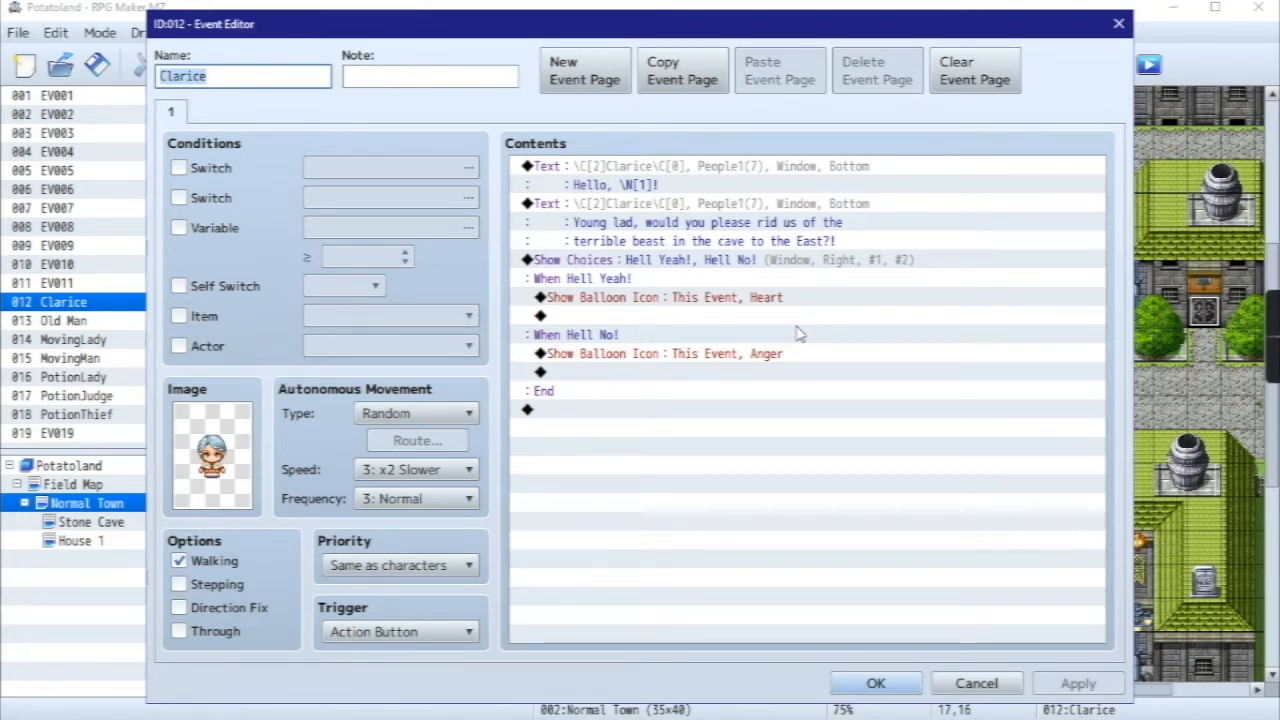
pyautogui.click(734, 262)
pyautogui.click(670, 206)
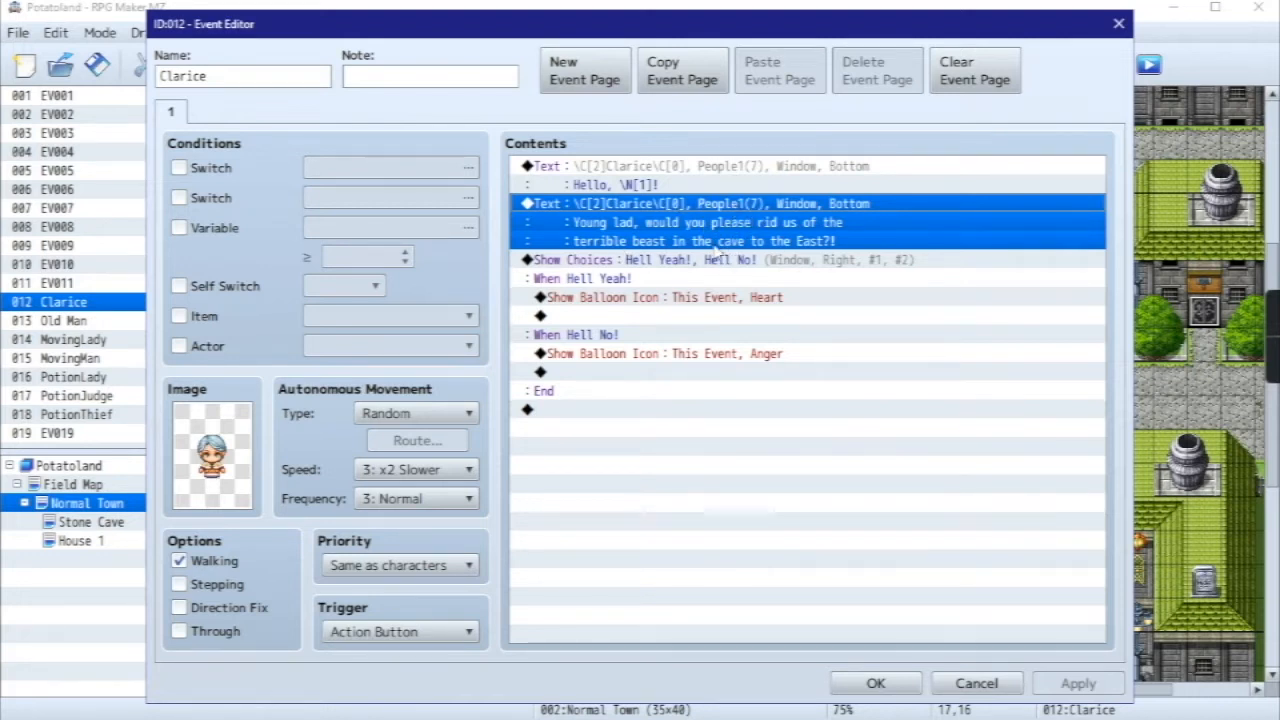
pyautogui.click(692, 264)
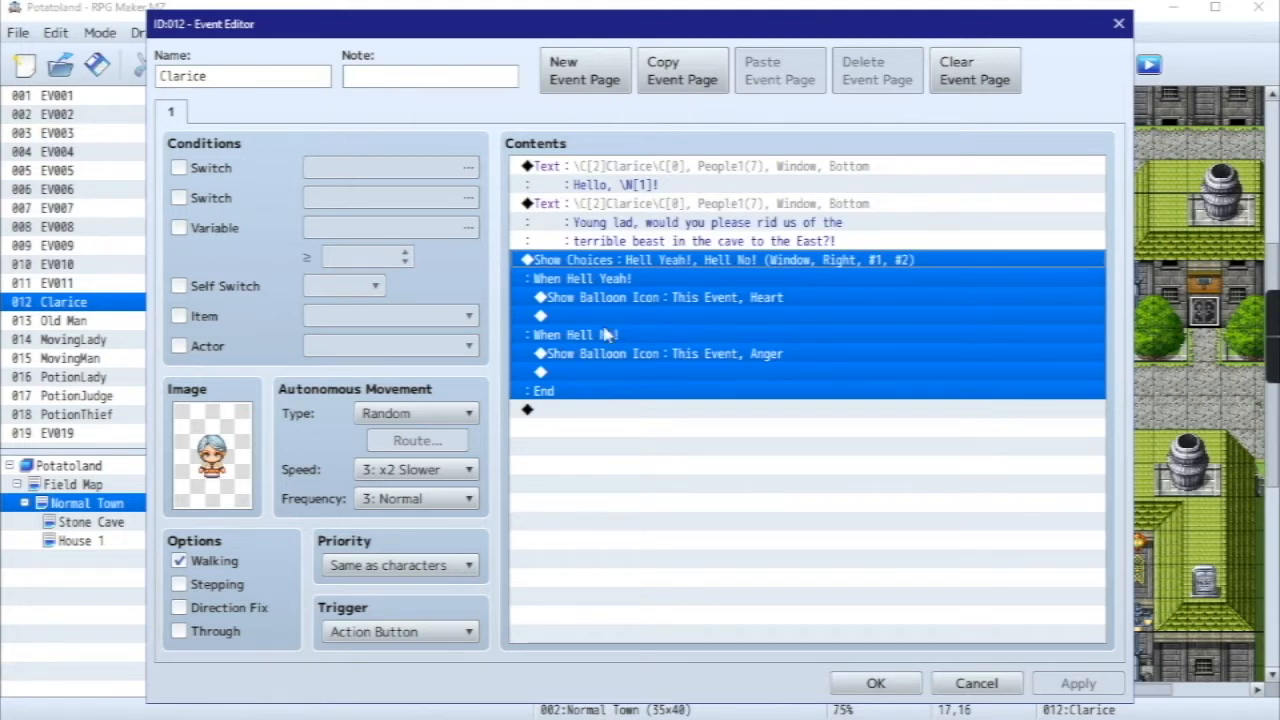
pyautogui.click(657, 410)
pyautogui.click(976, 683)
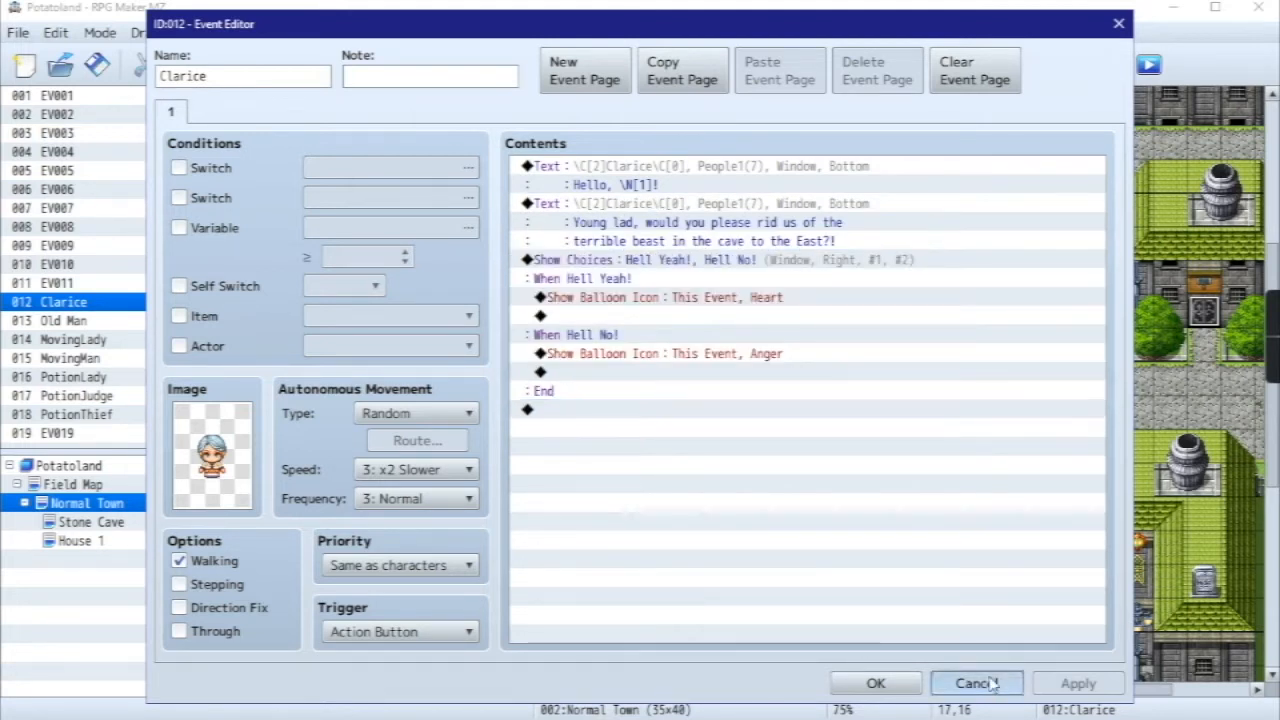
# - Reopen the Clarice event for editing, go over its dialogue and choices, and add a second event page
pyautogui.rightClick(772, 316)
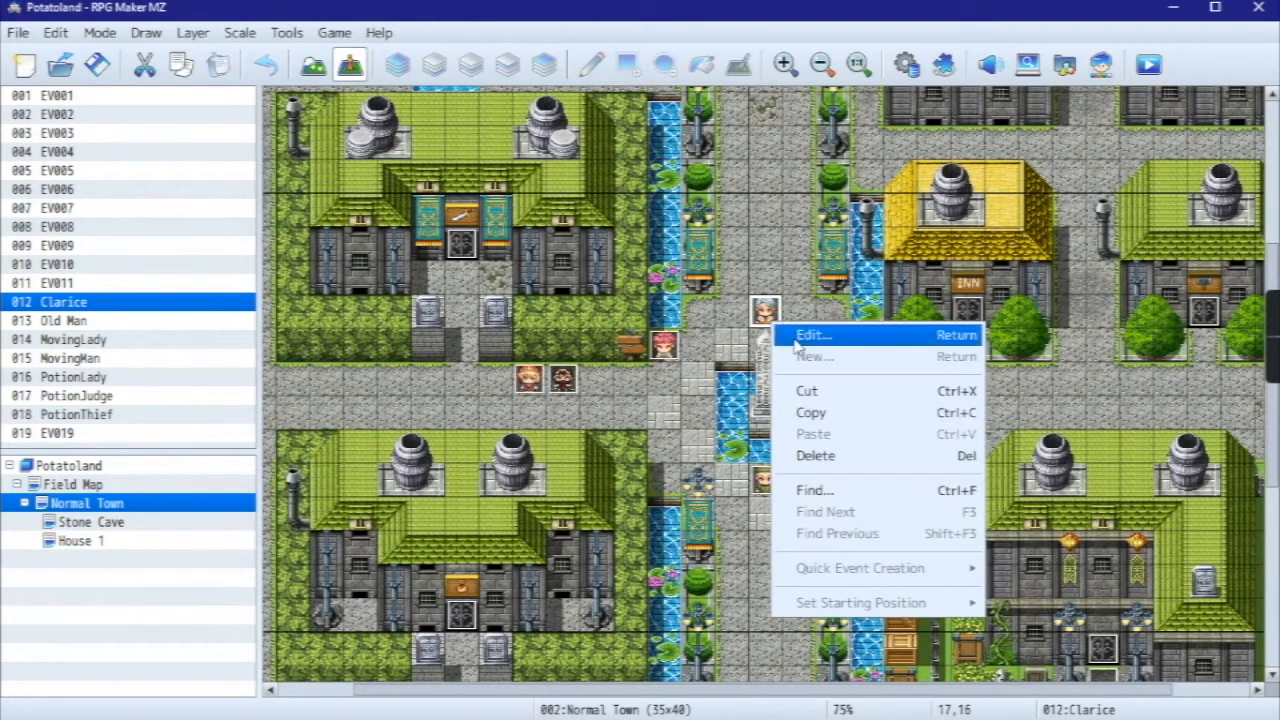
pyautogui.click(806, 339)
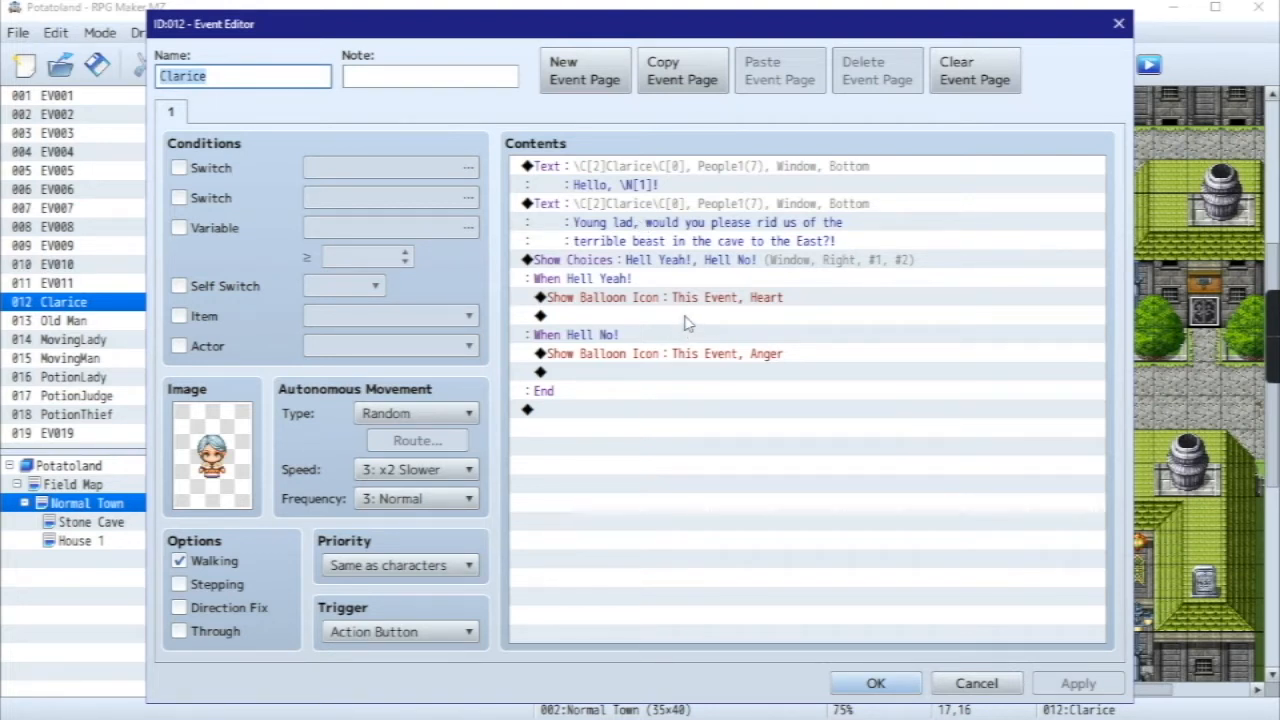
pyautogui.click(695, 189)
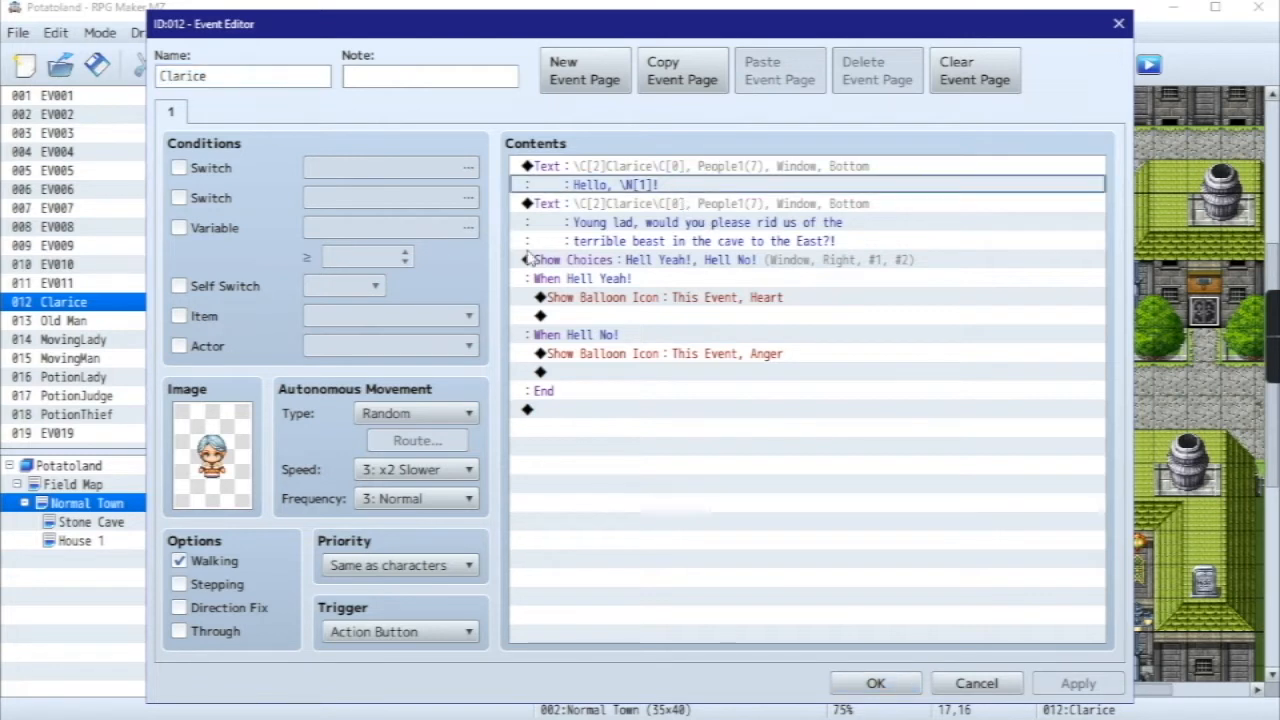
pyautogui.click(610, 228)
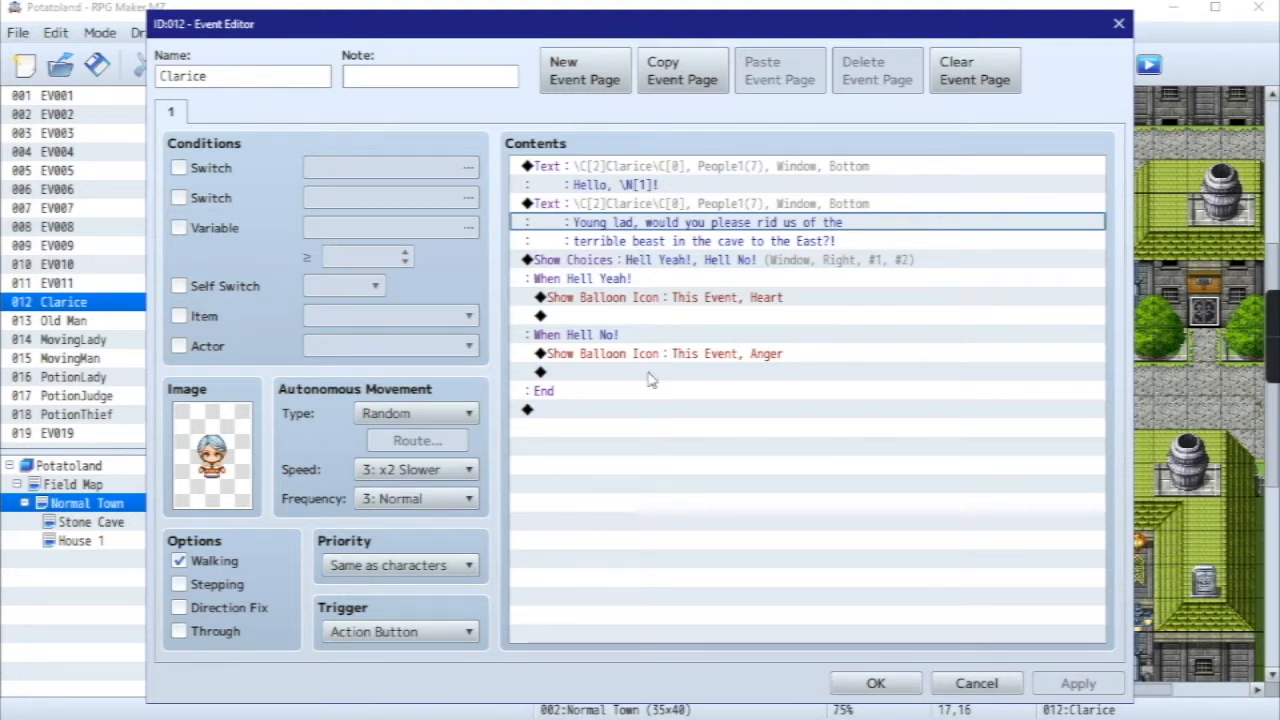
pyautogui.click(719, 317)
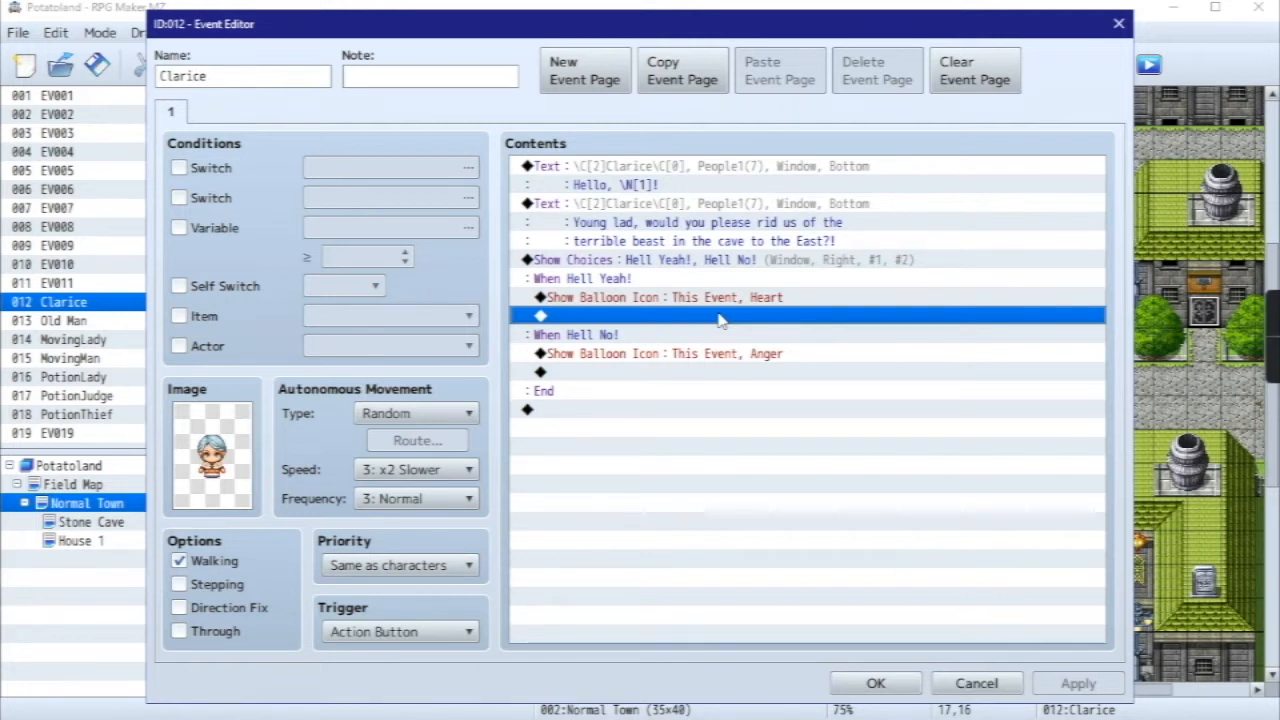
pyautogui.click(586, 88)
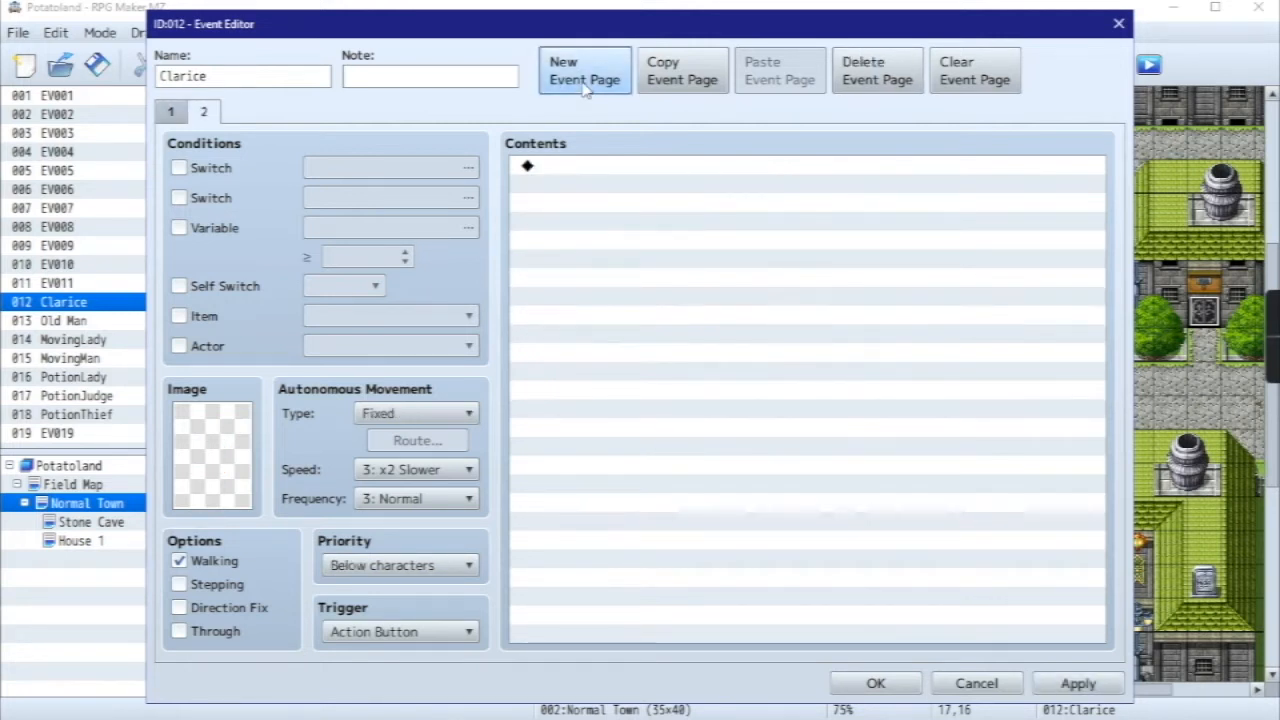
# - Give Clarice's second event page the grey-haired old woman sprite from the People1 character sheet
pyautogui.doubleClick(211, 478)
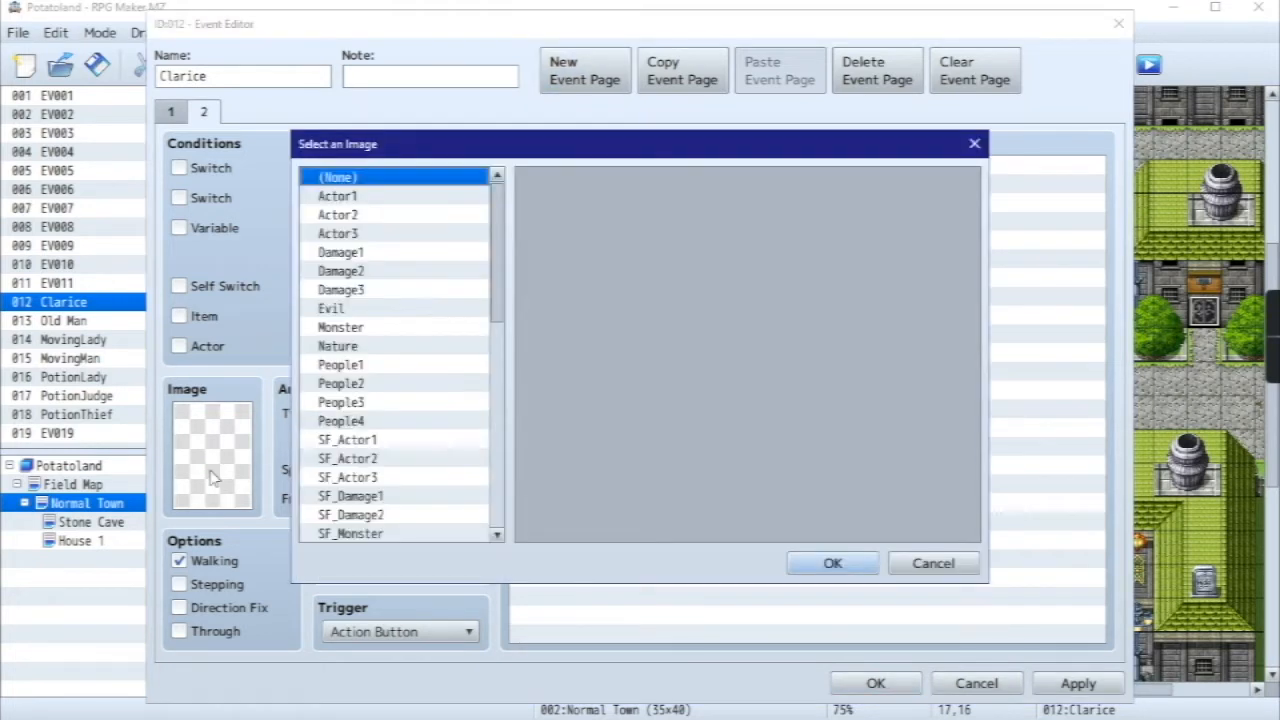
pyautogui.click(345, 385)
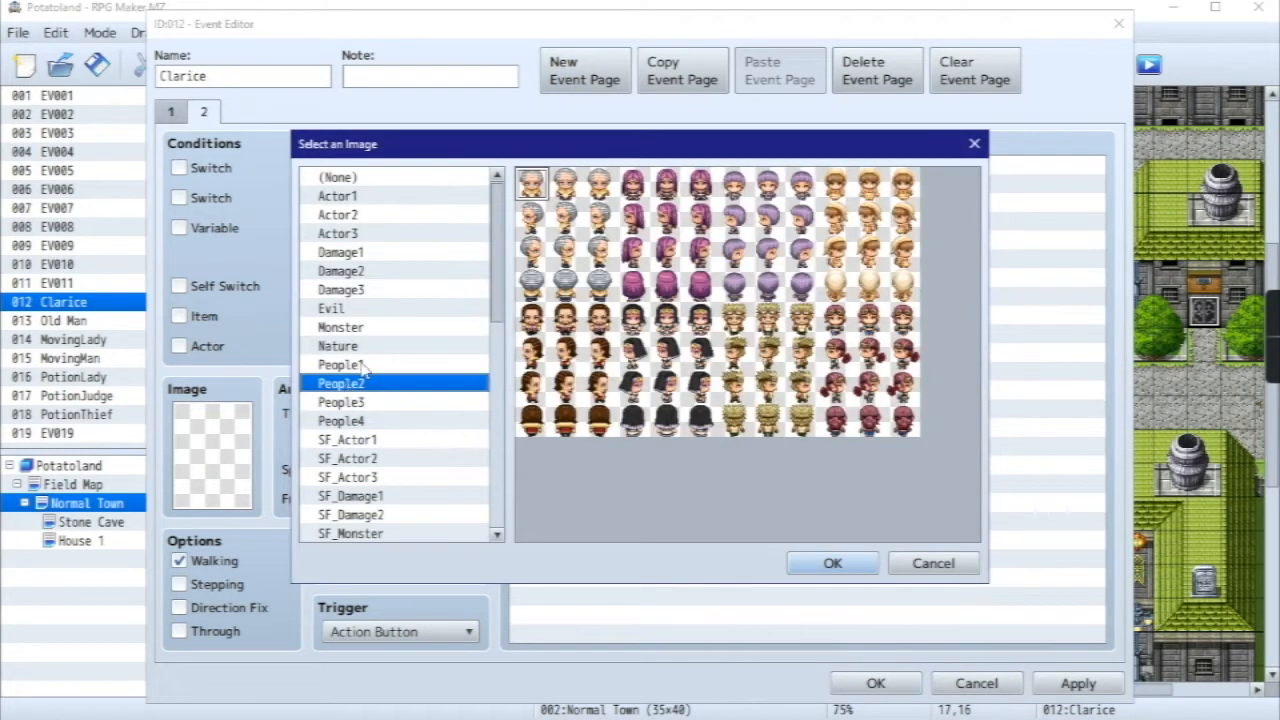
pyautogui.click(364, 368)
pyautogui.click(868, 320)
pyautogui.click(833, 563)
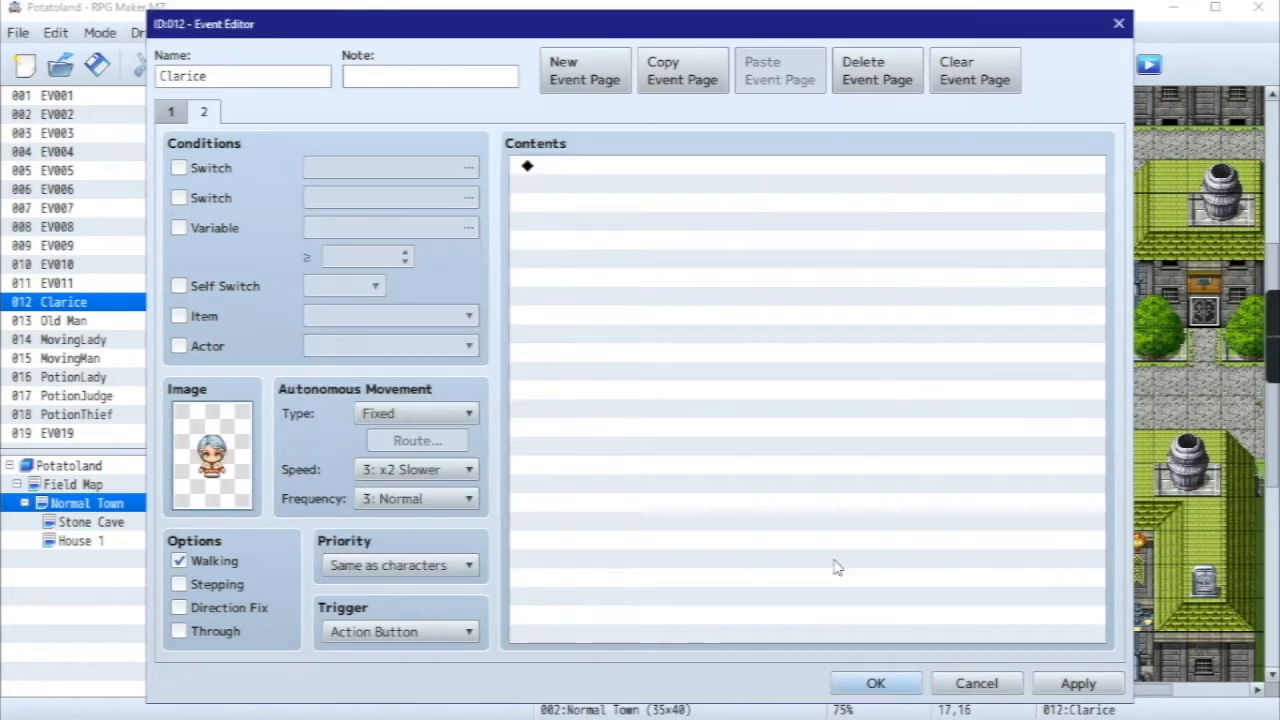
# - Set the second page's autonomous movement type to Random and apply the event changes
pyautogui.click(410, 414)
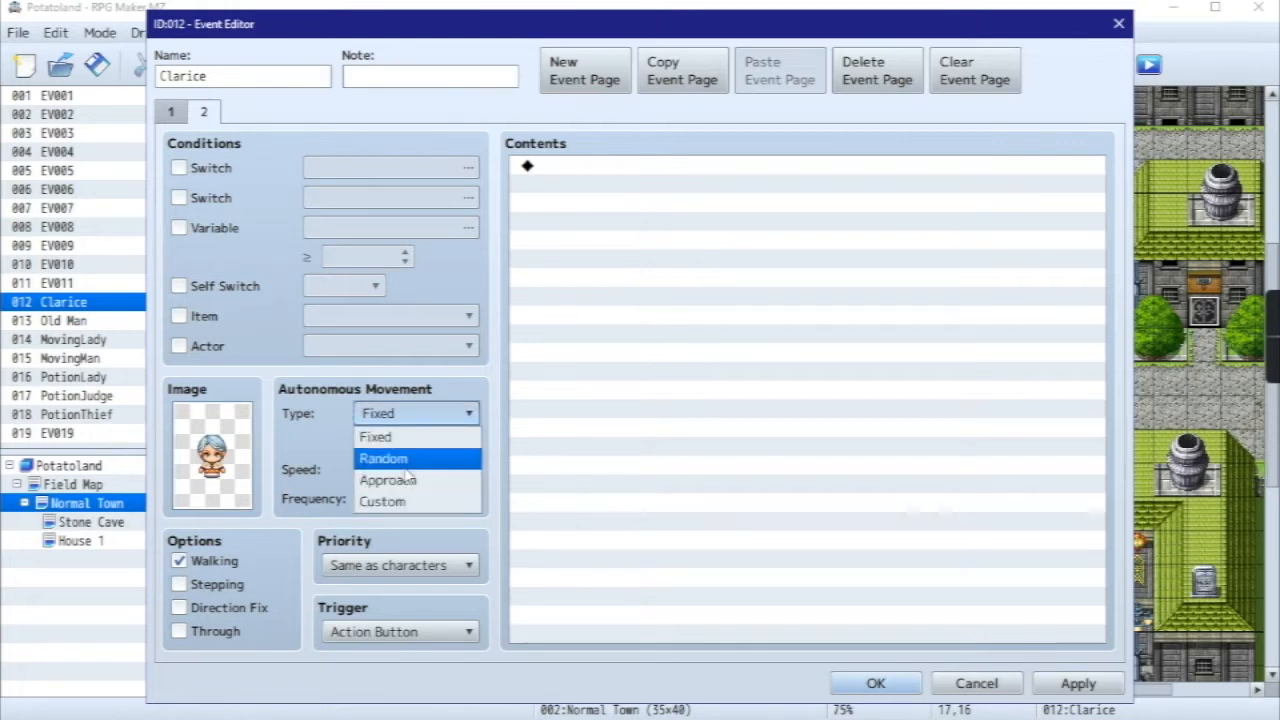
pyautogui.click(395, 458)
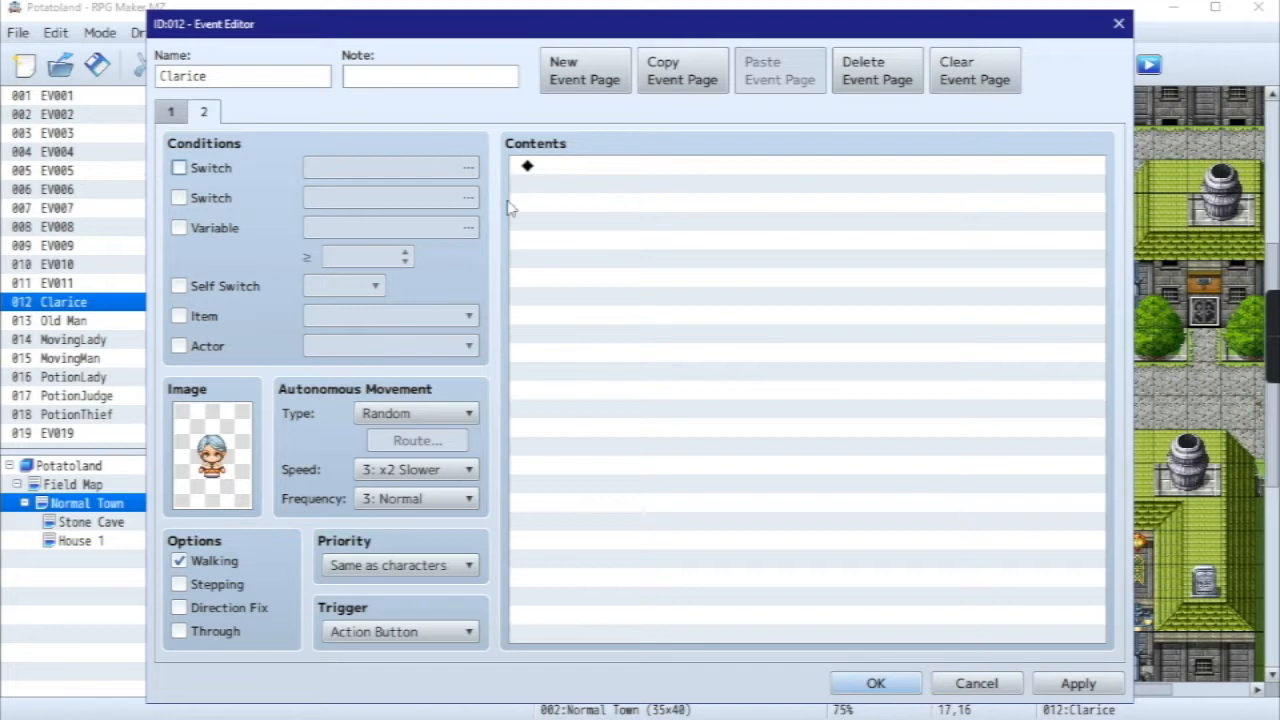
pyautogui.click(1068, 683)
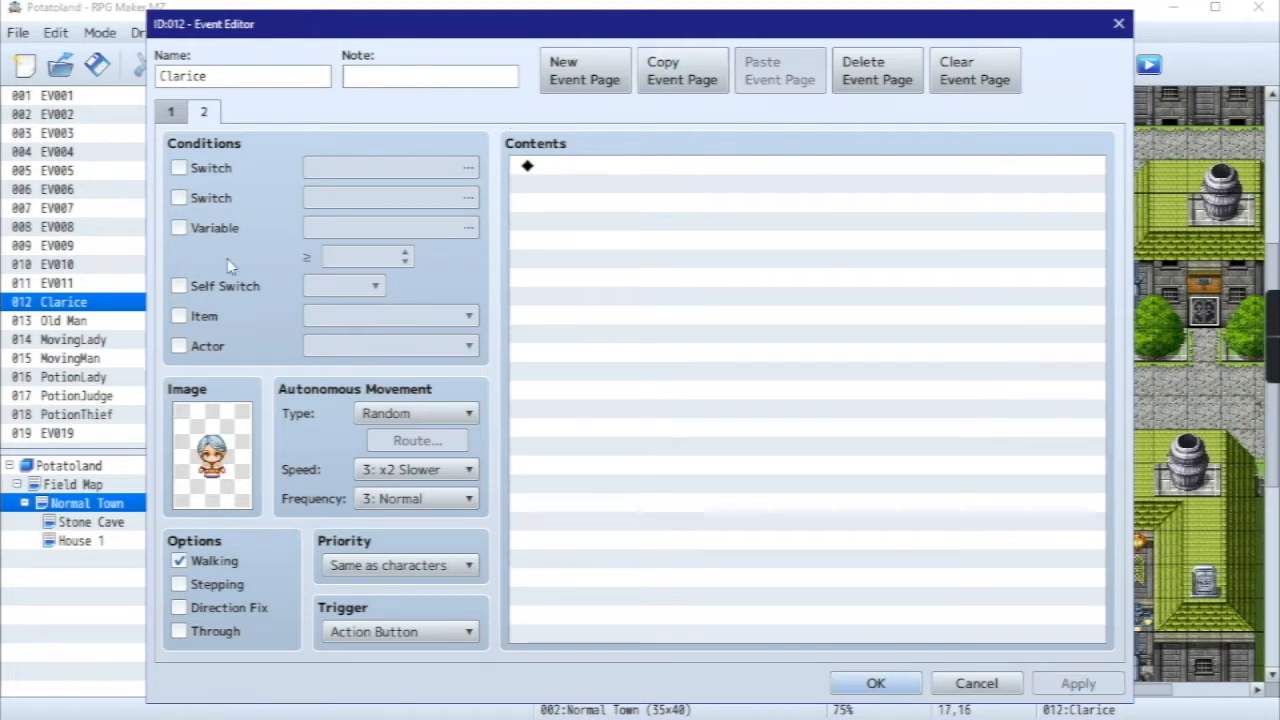
# - Return to Clarice's first event page and examine its choice branches and the available event commands
pyautogui.click(178, 118)
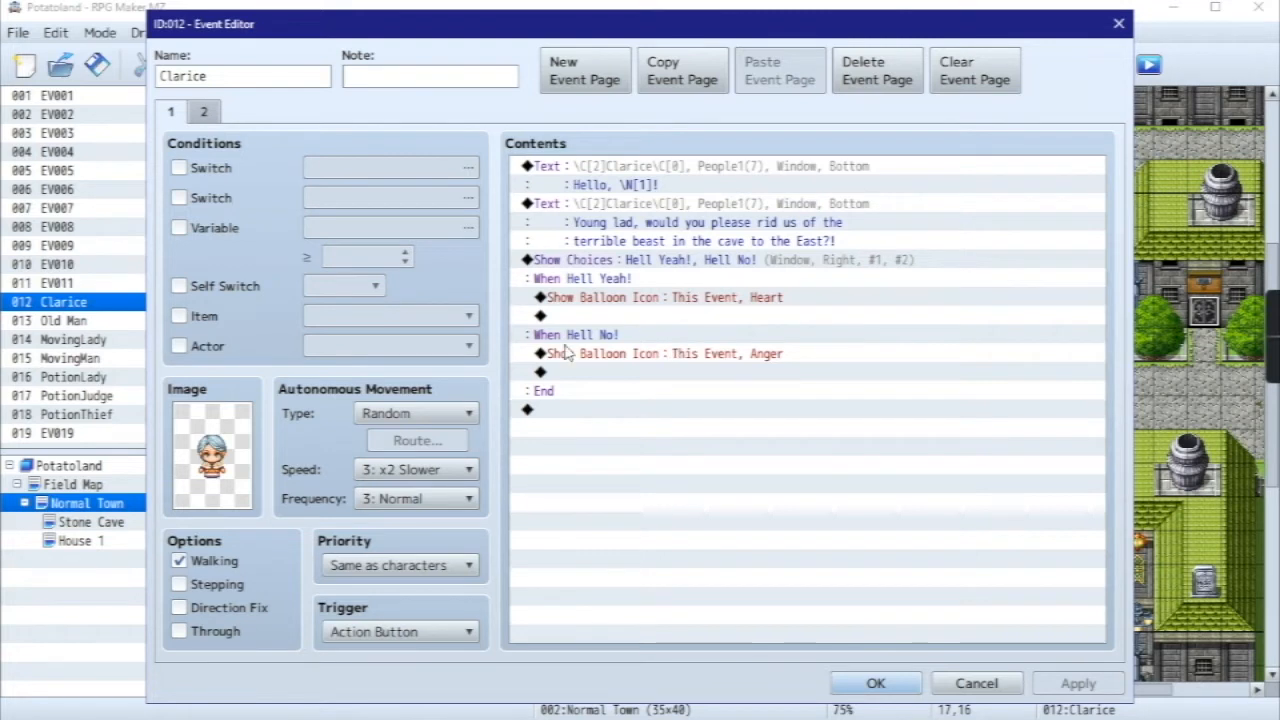
pyautogui.click(668, 298)
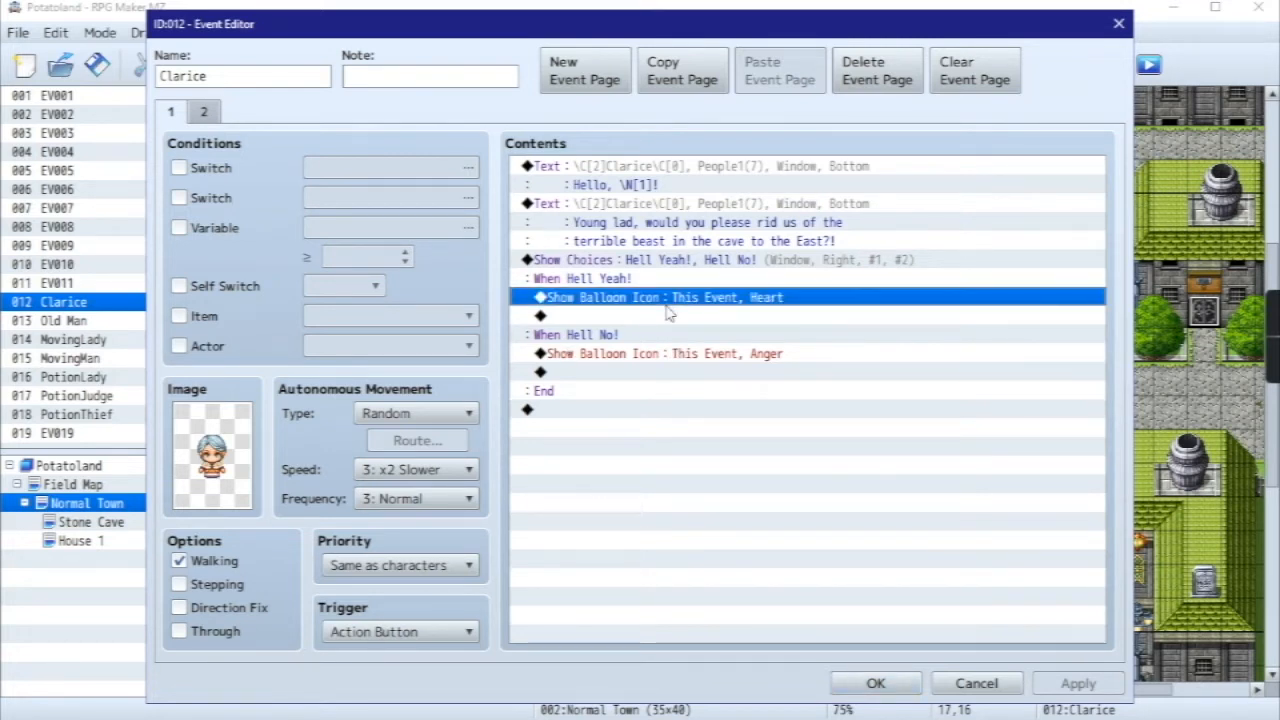
pyautogui.click(665, 276)
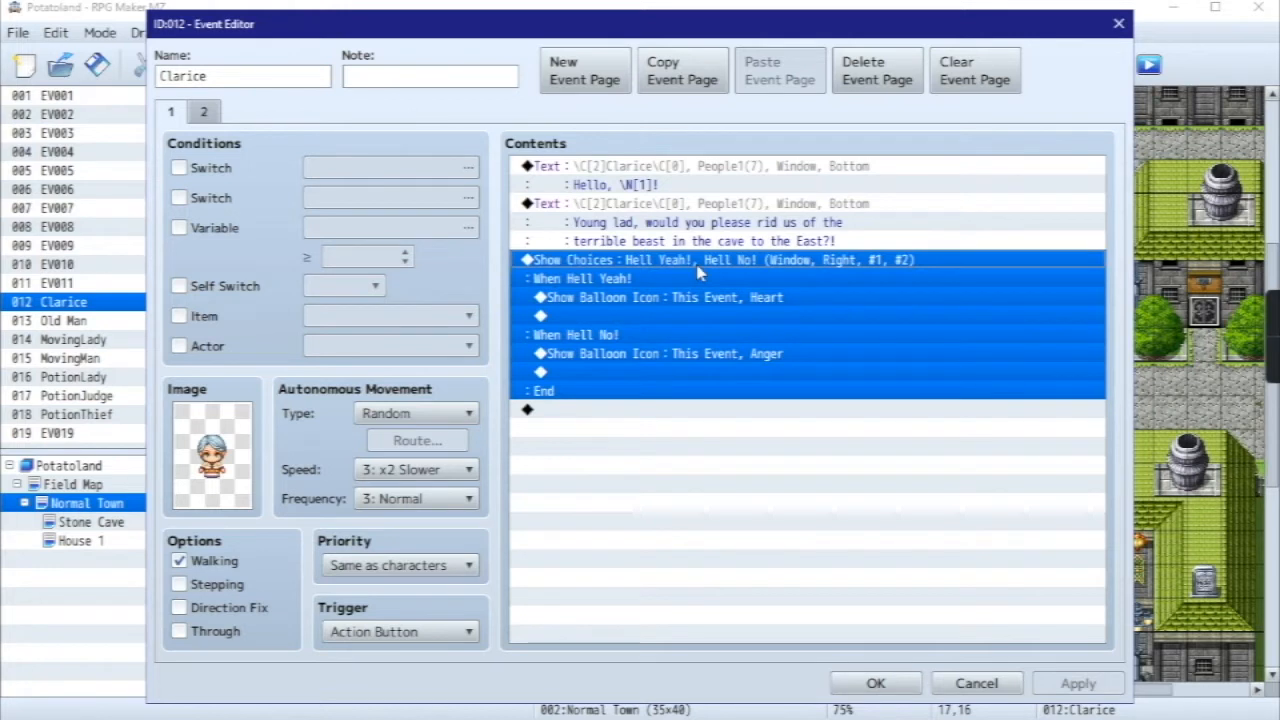
pyautogui.keyDown('ctrl'); pyautogui.click(690, 289); pyautogui.keyUp('ctrl')
pyautogui.click(658, 318)
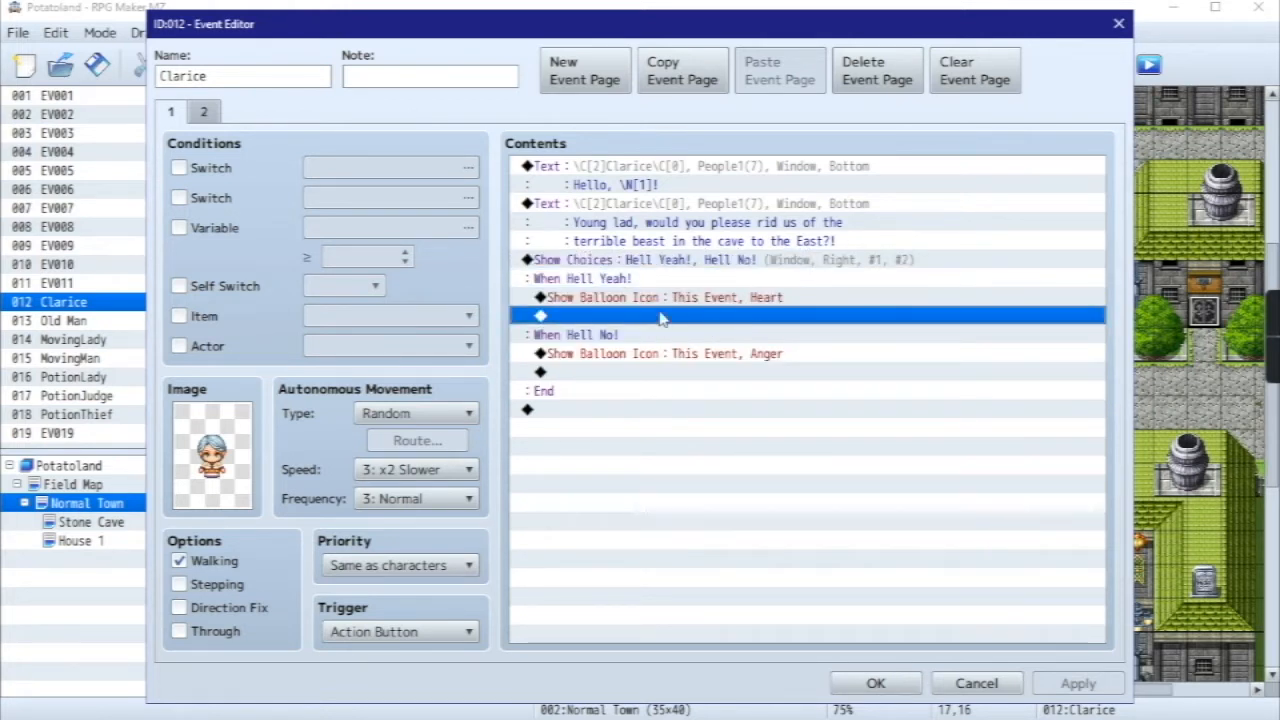
pyautogui.doubleClick(699, 319)
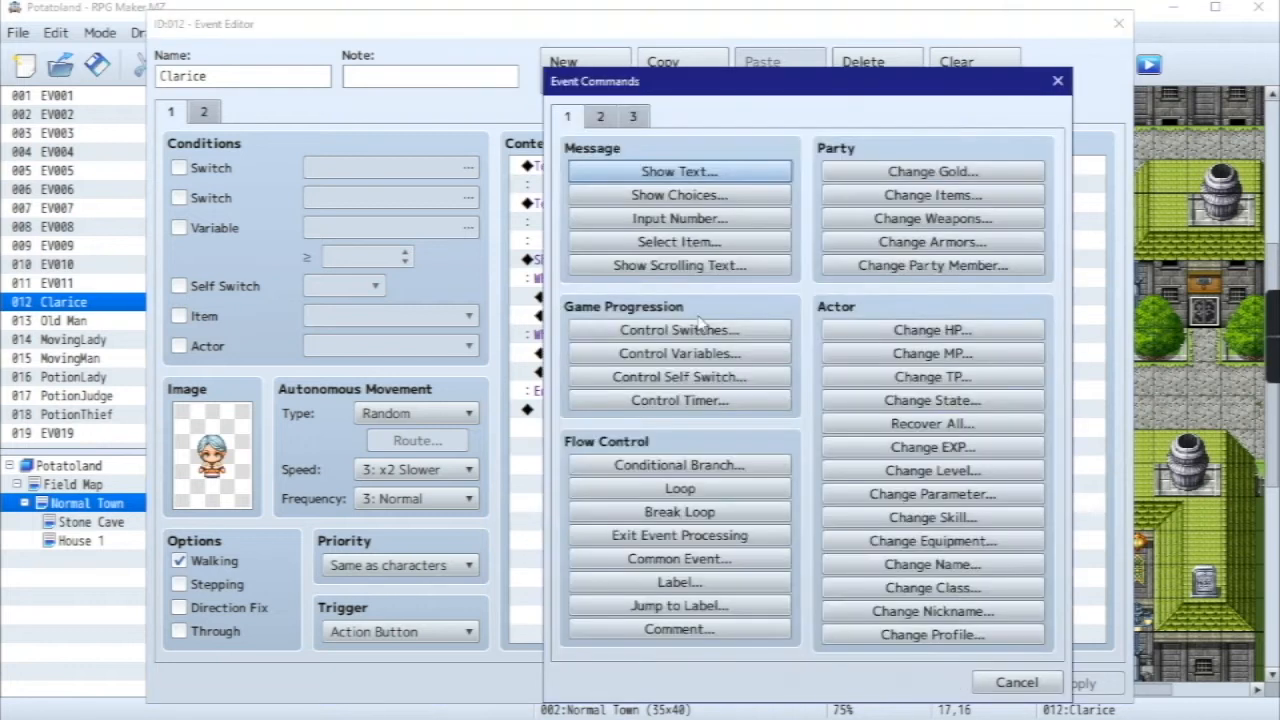
pyautogui.click(1054, 84)
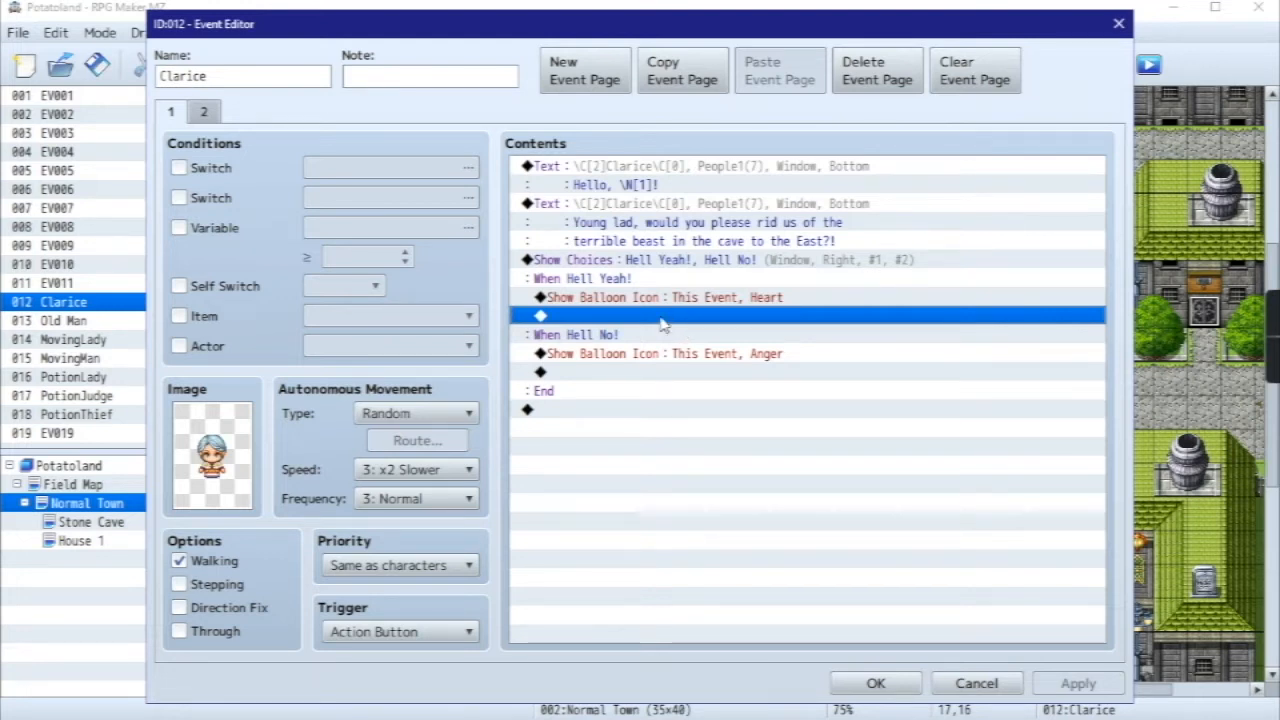
# - Start a Show Text command under the Hell Yeah! branch with the People1 old woman face and the text "Oh, thank you so much \N[1]!"
pyautogui.doubleClick(660, 316)
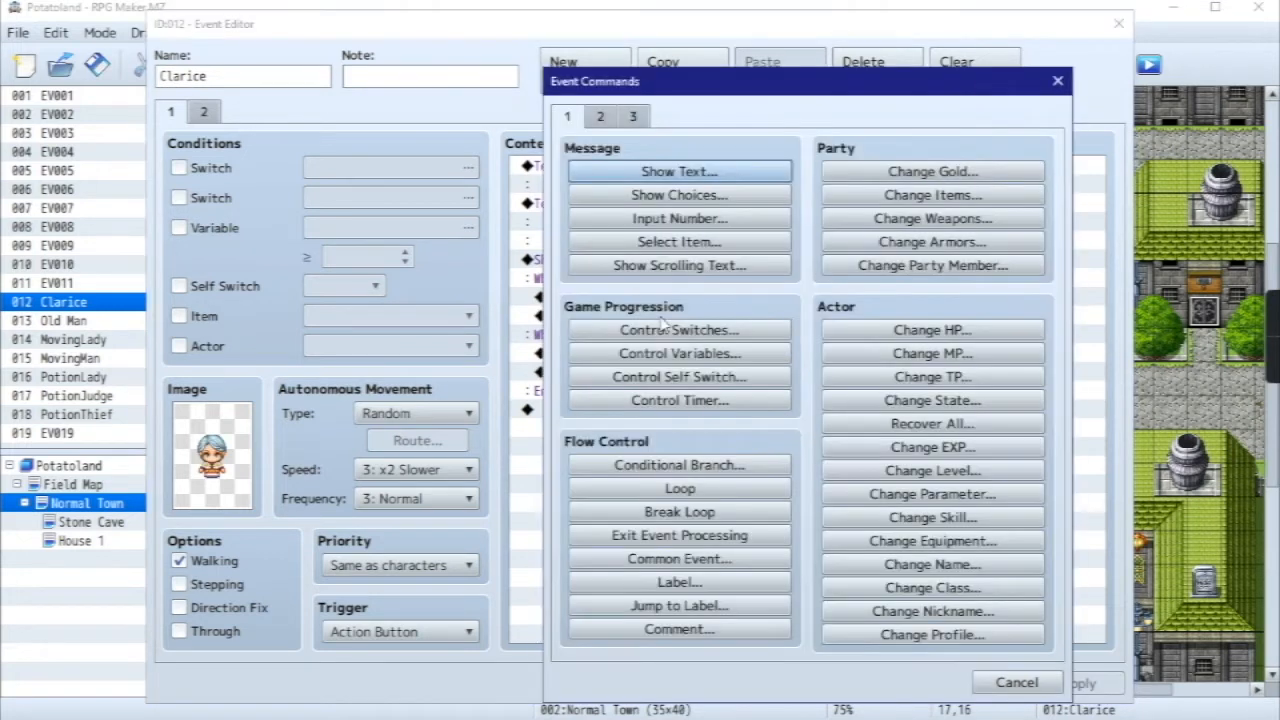
pyautogui.click(680, 172)
pyautogui.doubleClick(598, 347)
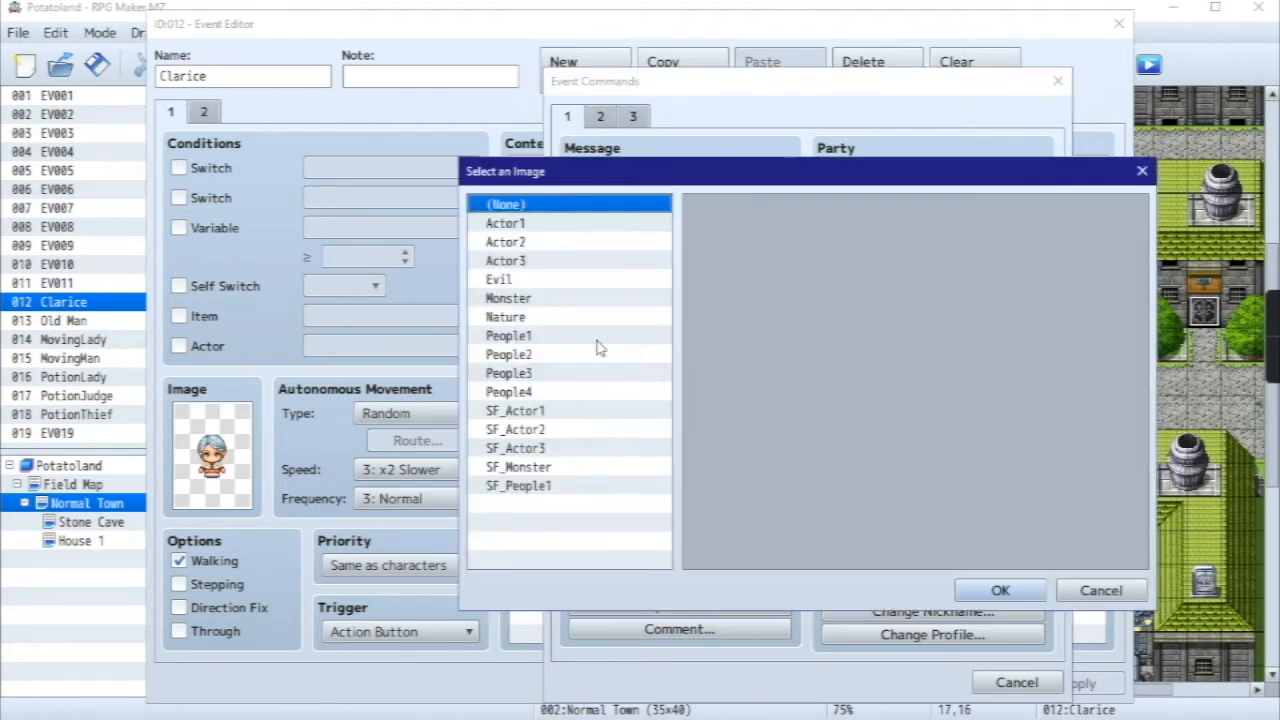
pyautogui.click(520, 352)
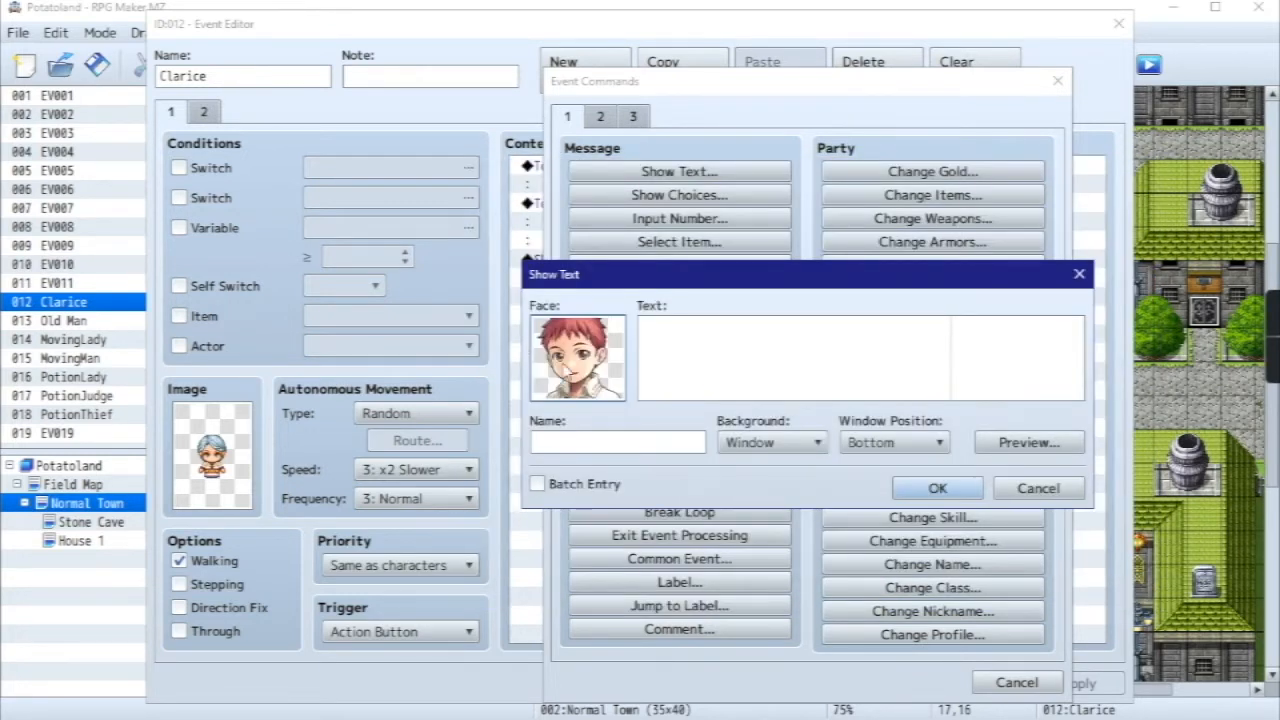
pyautogui.doubleClick(565, 368)
pyautogui.doubleClick(1022, 338)
pyautogui.click(747, 357)
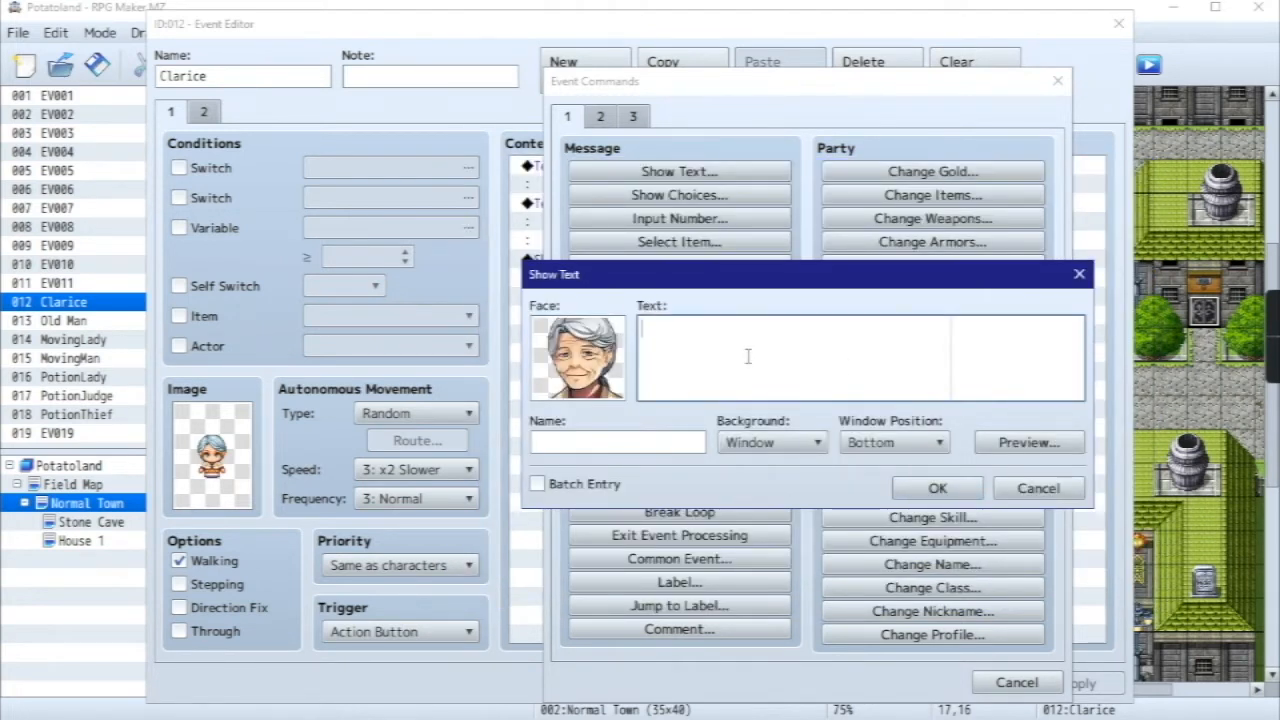
pyautogui.write('Oh, thank you so much \\N[1]!')
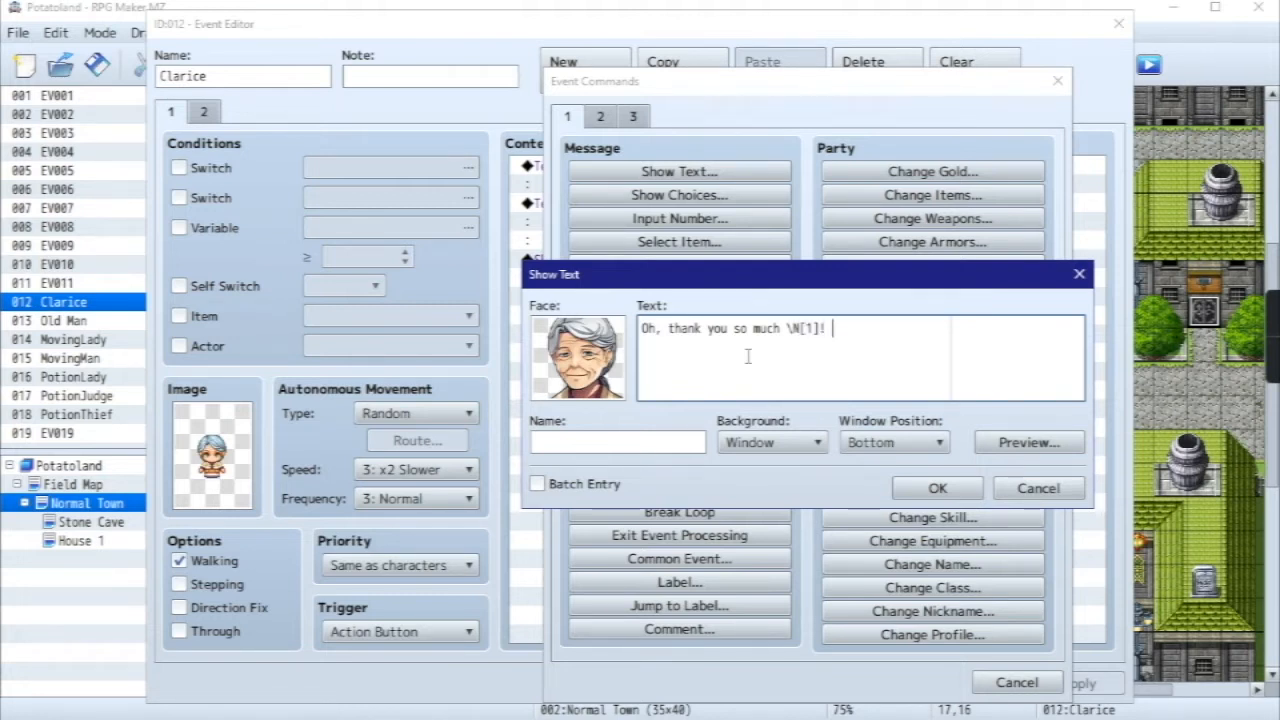
# - Set the message's speaker name to \C[01]Clarice\C[01], preview the message and add it to the branch
pyautogui.click(590, 449)
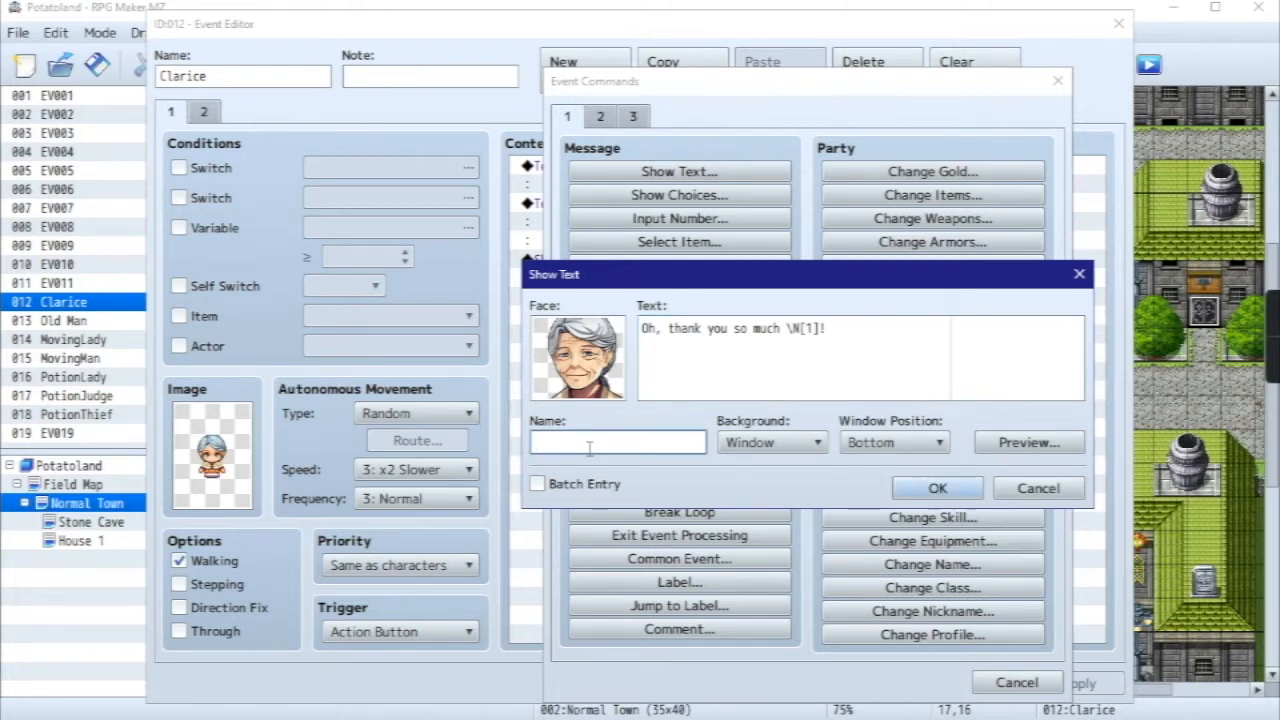
pyautogui.write('\\C[01]Clar')
pyautogui.write('ice\\C[01')
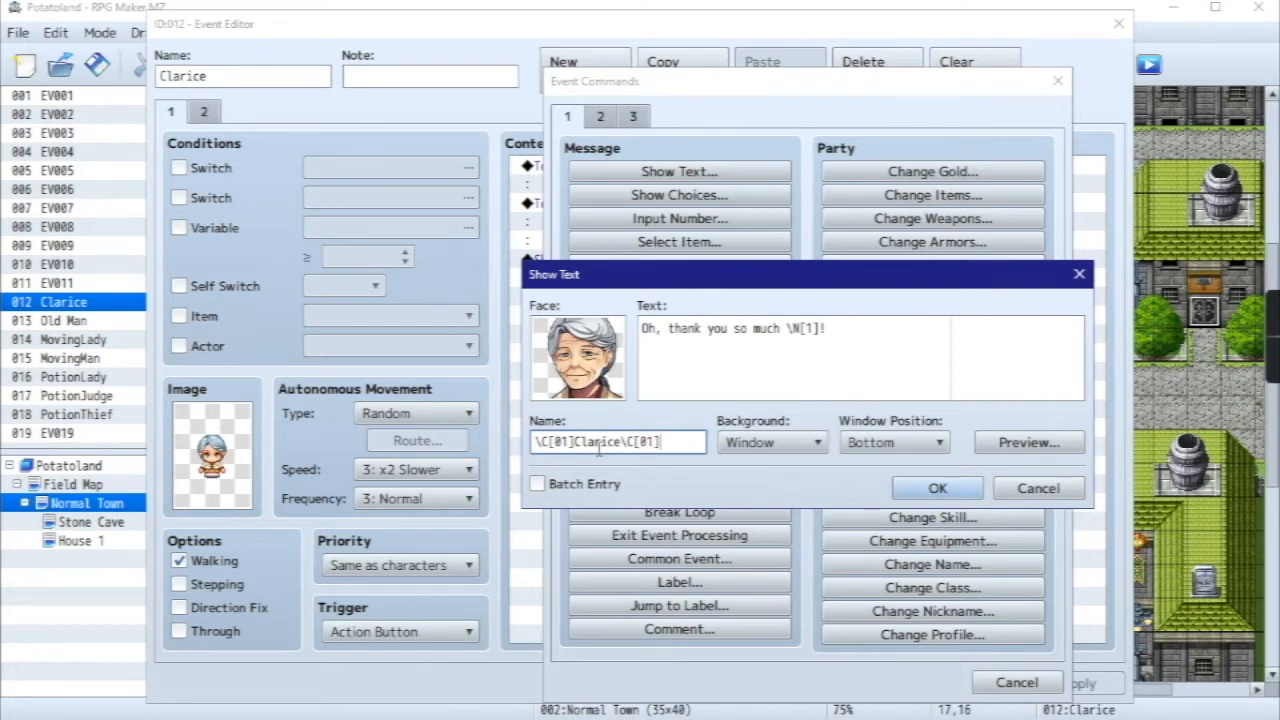
pyautogui.click(1030, 443)
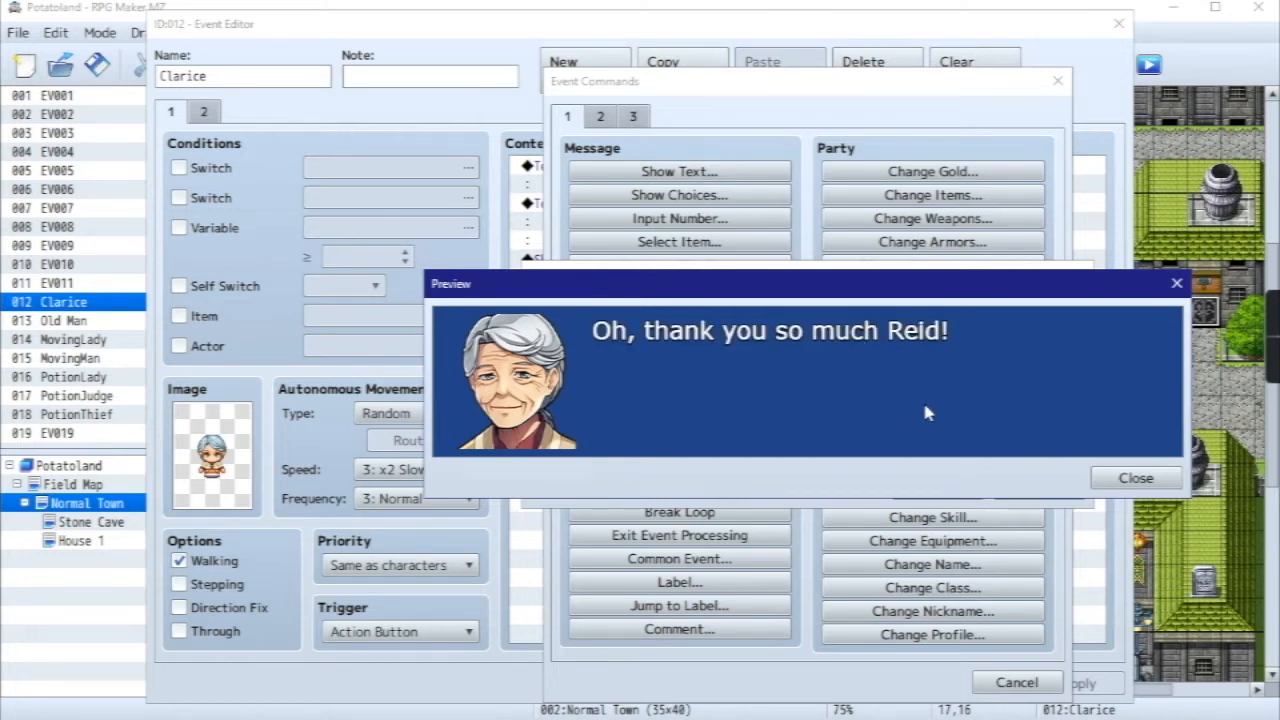
pyautogui.click(1136, 478)
pyautogui.press('Return')
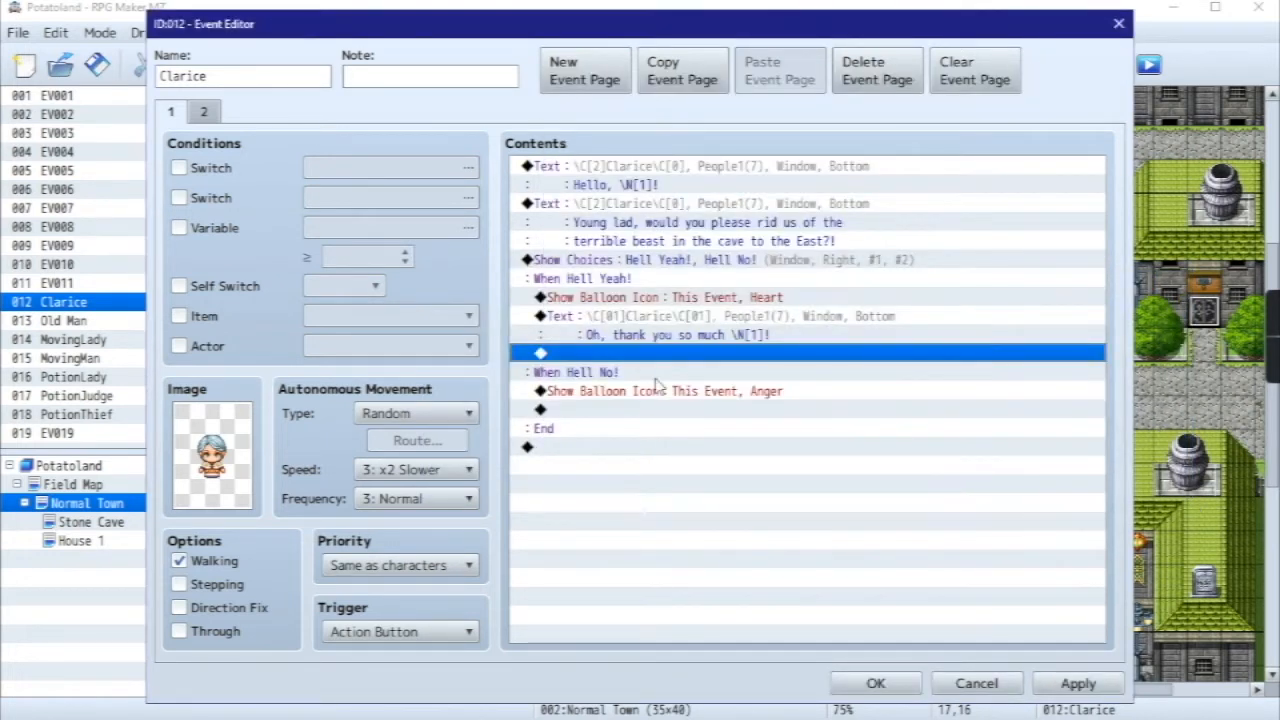
# - Start a Show Text command under the Hell No! branch with the People1 old woman face and speaker name \C[01]Clarice\C[01]
pyautogui.click(643, 410)
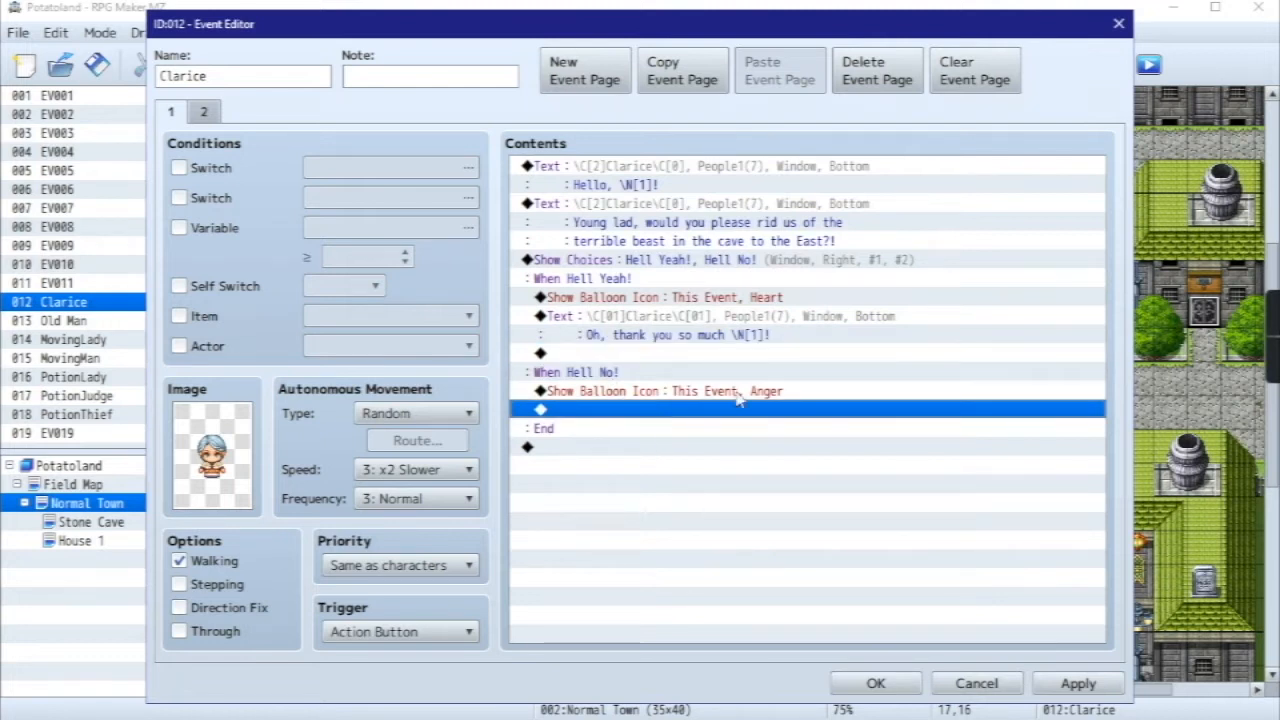
pyautogui.rightClick(645, 418)
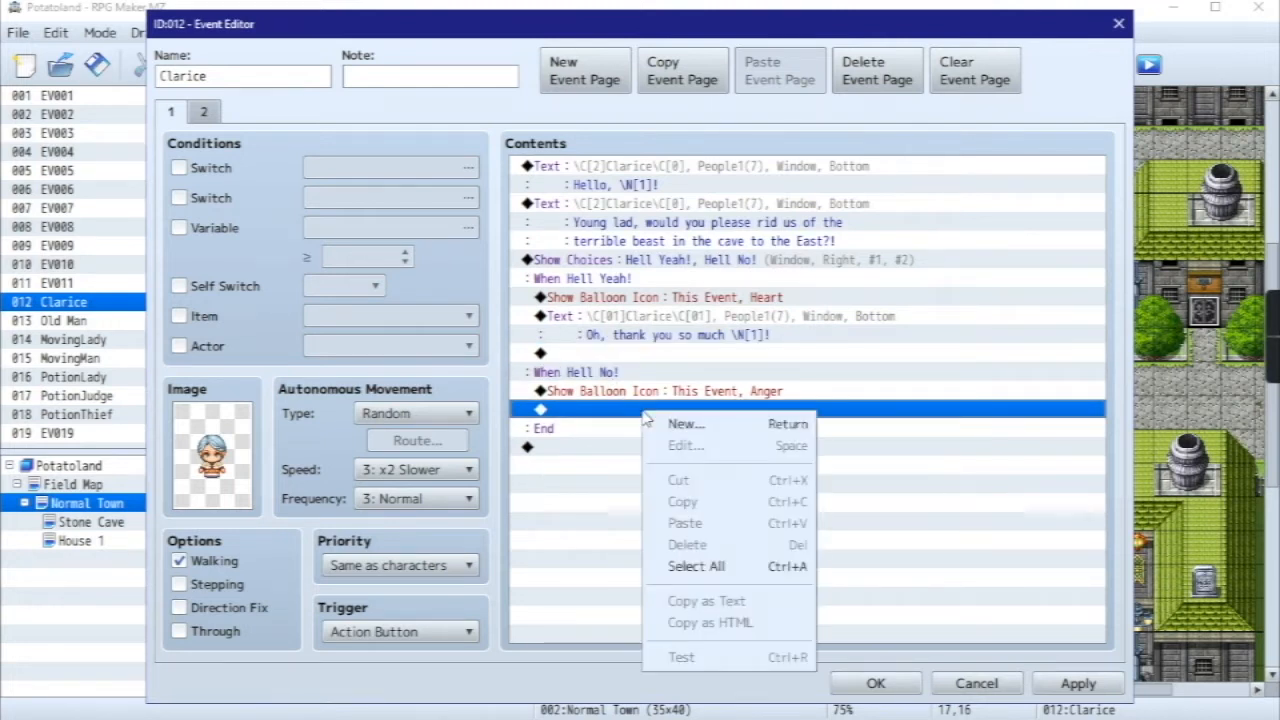
pyautogui.click(695, 428)
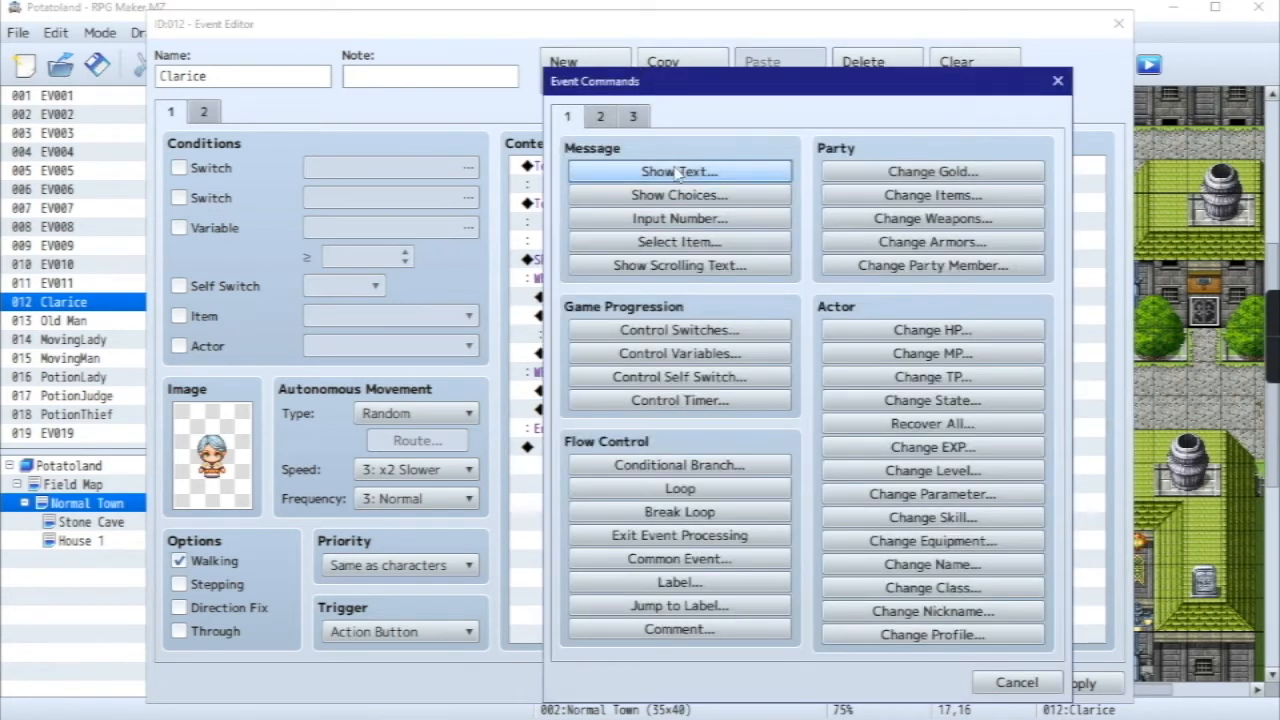
pyautogui.click(678, 171)
pyautogui.doubleClick(553, 378)
pyautogui.click(530, 340)
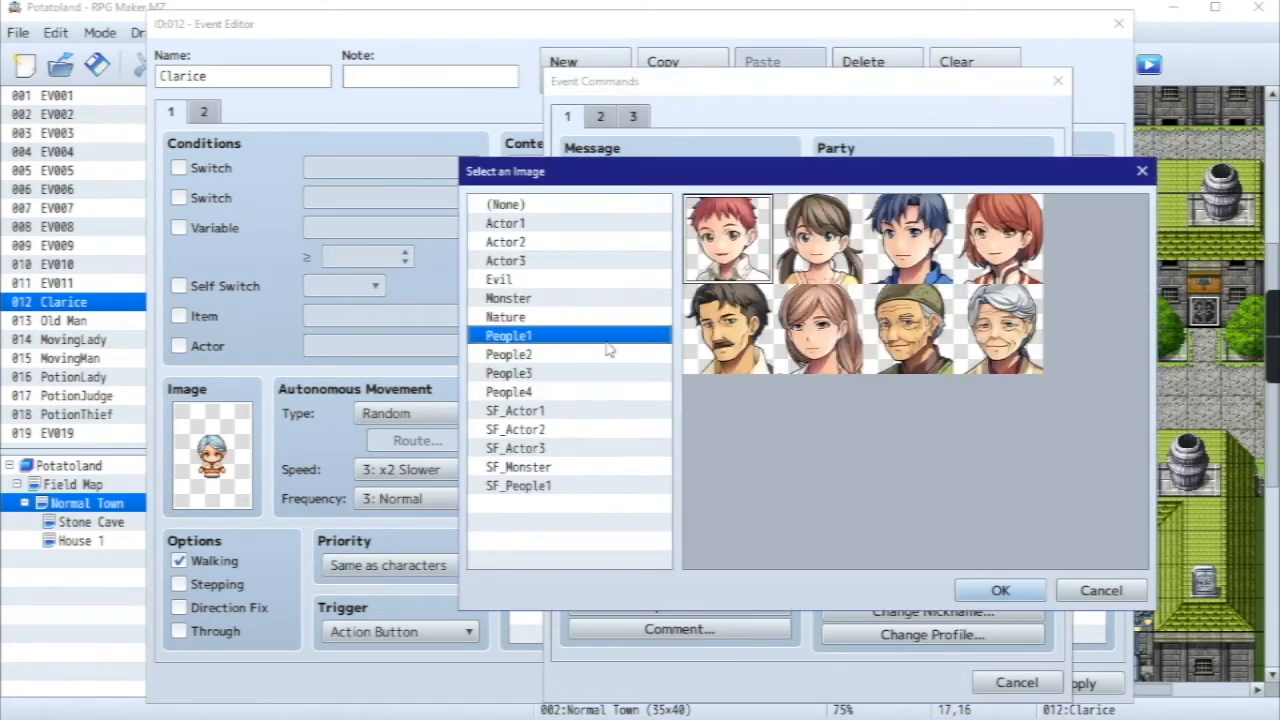
pyautogui.doubleClick(980, 328)
pyautogui.click(645, 440)
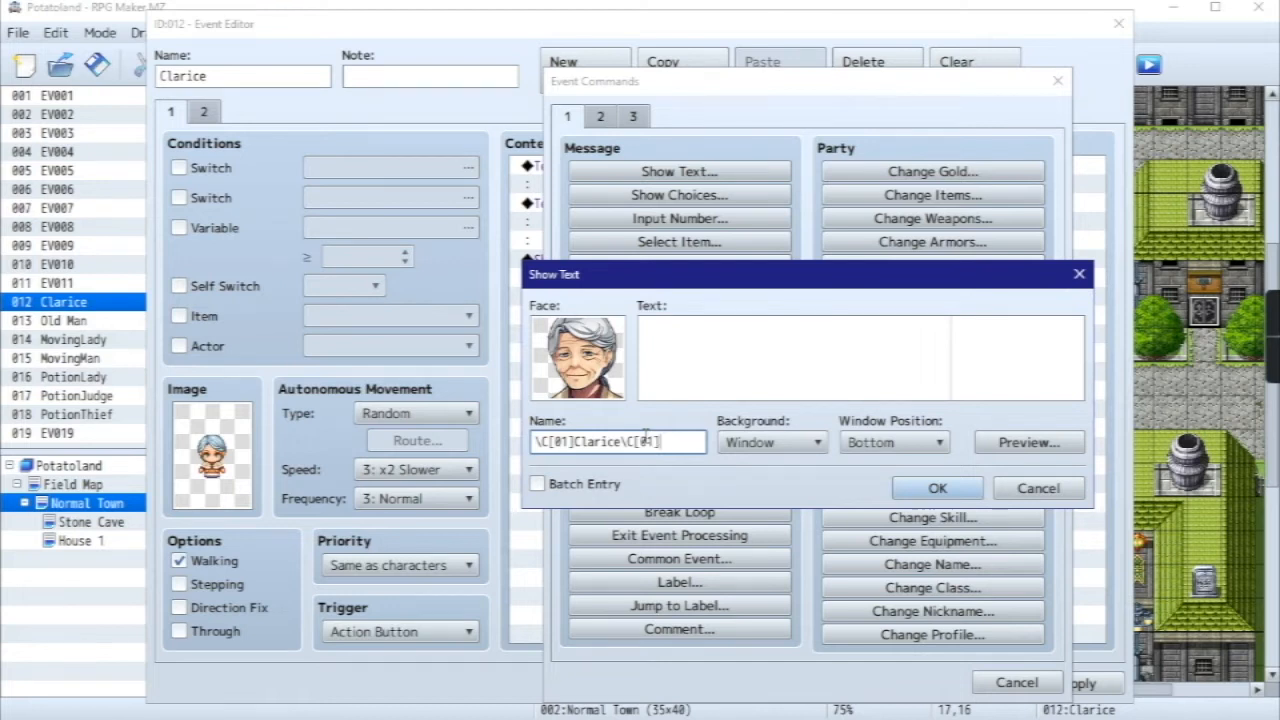
# - Enter the message "How disappointing. You seemed like a nice guy. Guess I was wrong...", preview it and add it to the Hell No! branch
pyautogui.click(675, 362)
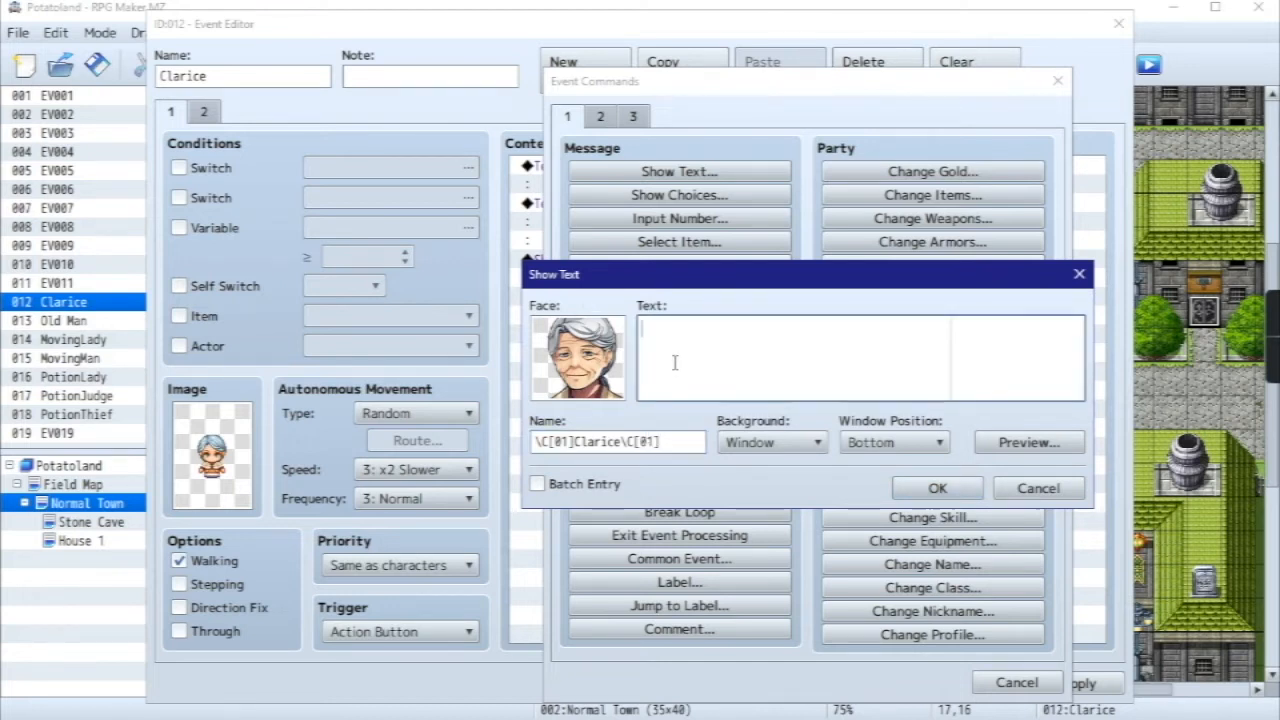
pyautogui.write('How disappo')
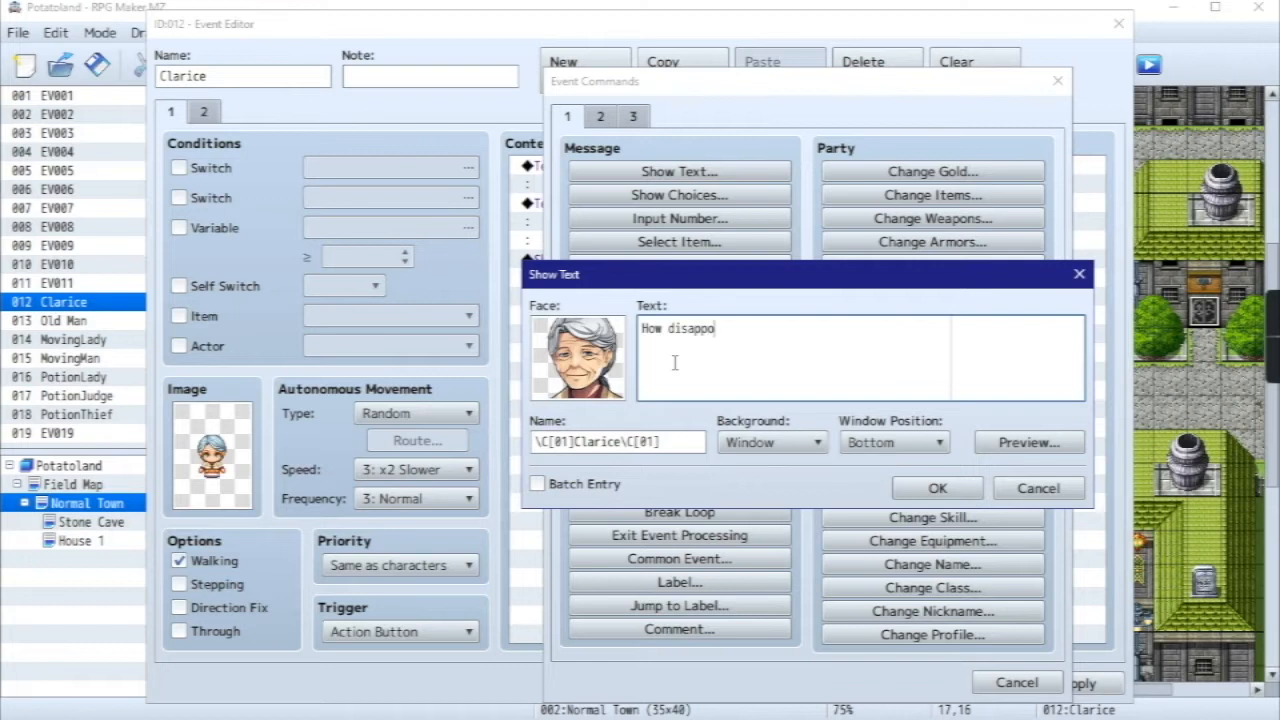
pyautogui.write('inting. You seemed like a nice guy.')
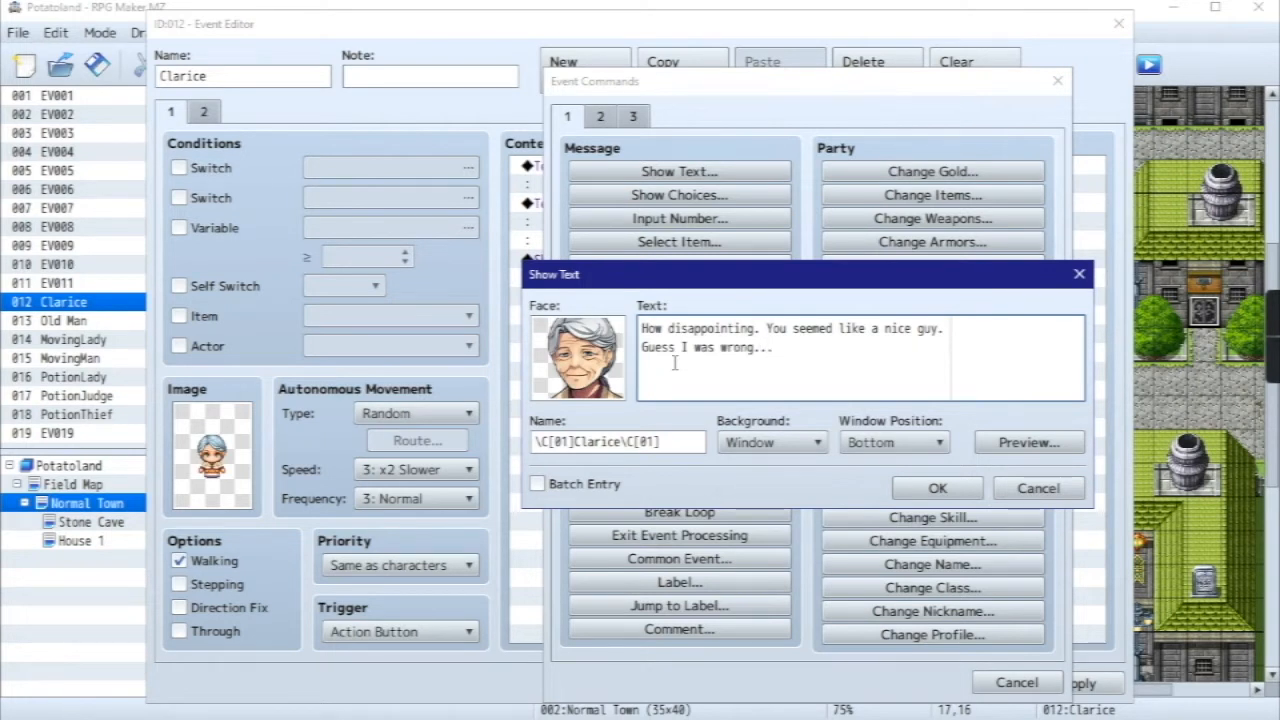
pyautogui.click(1062, 446)
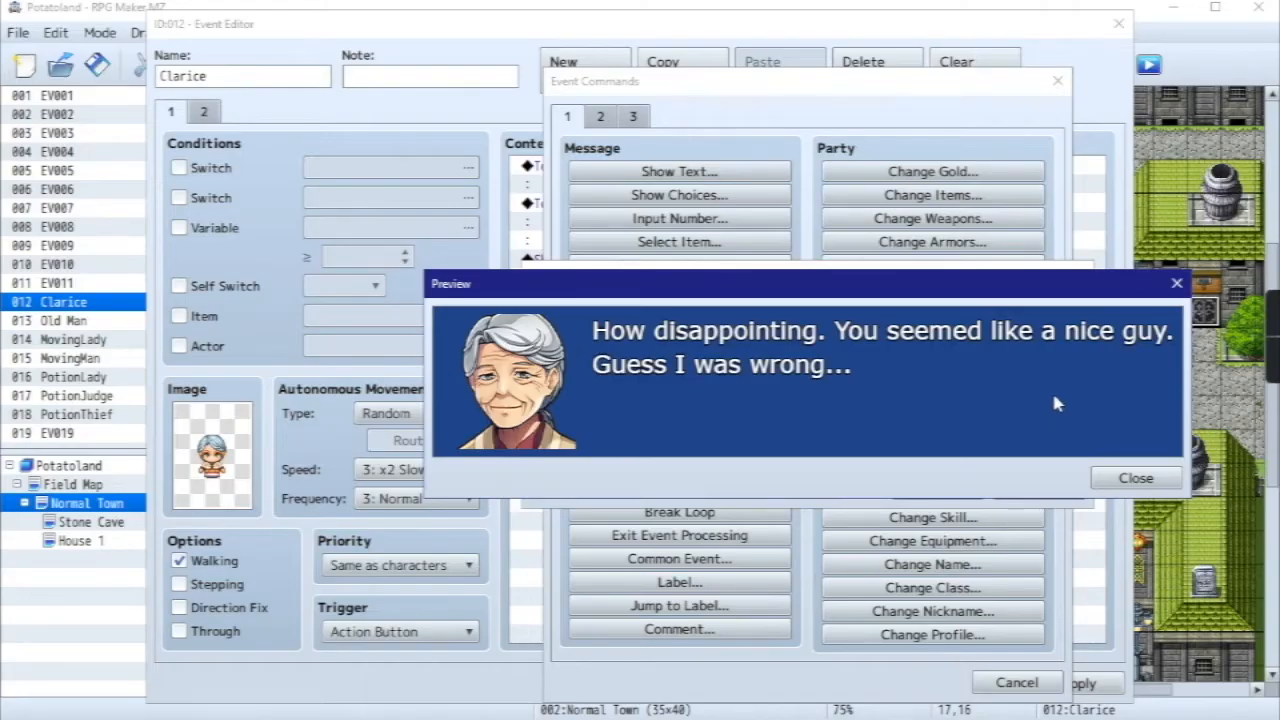
pyautogui.click(1136, 478)
pyautogui.click(938, 488)
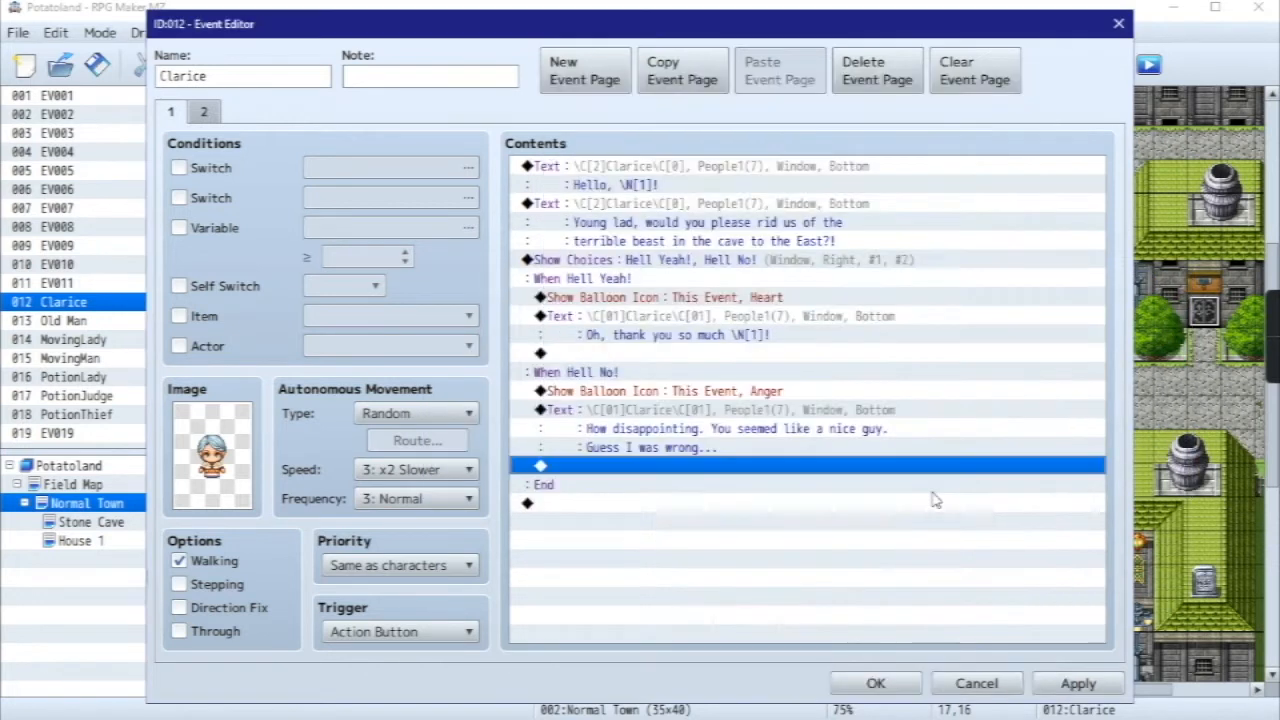
# - Make the second event page conditional on switch 0002, naming that switch Acceptfirstquest
pyautogui.click(706, 353)
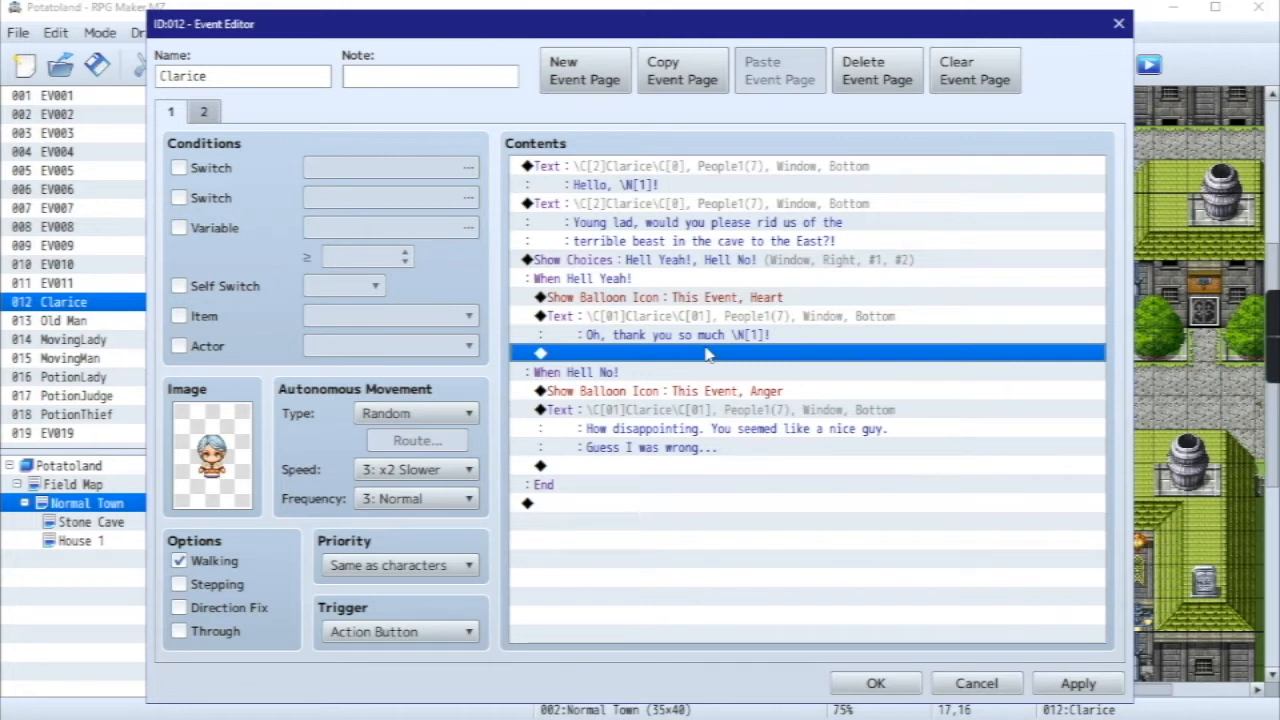
pyautogui.click(206, 113)
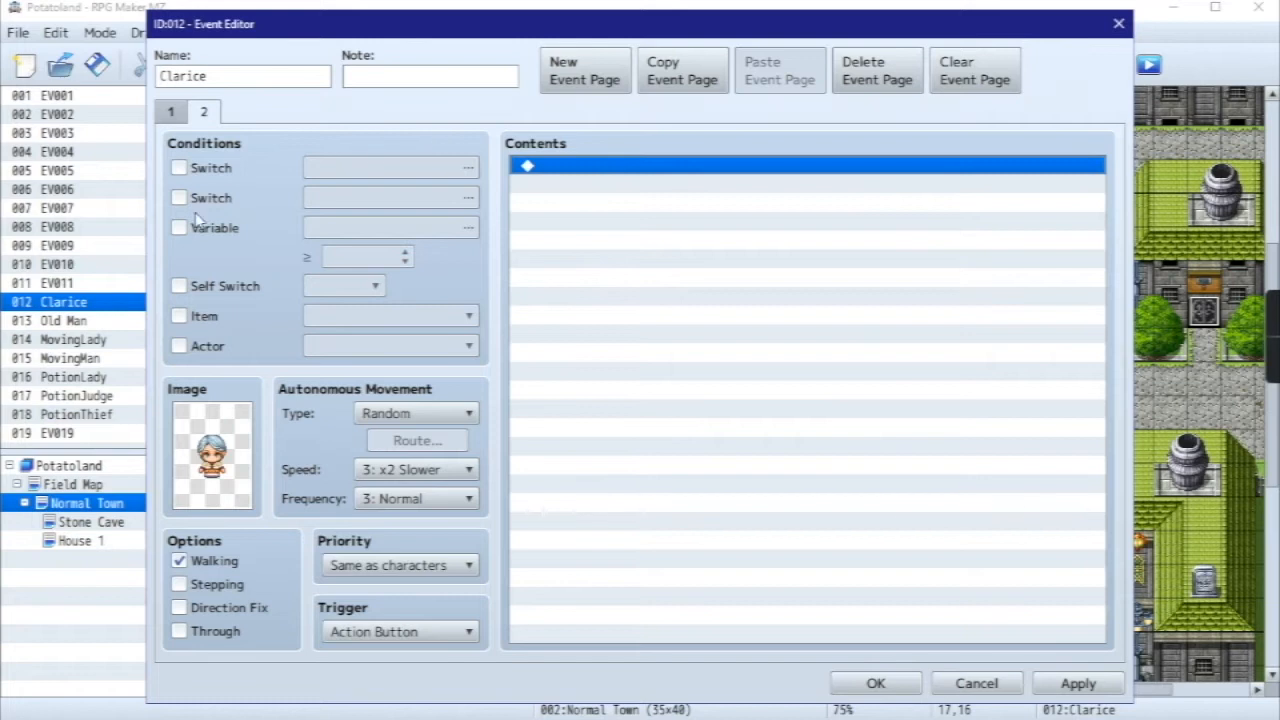
pyautogui.click(180, 168)
pyautogui.click(390, 168)
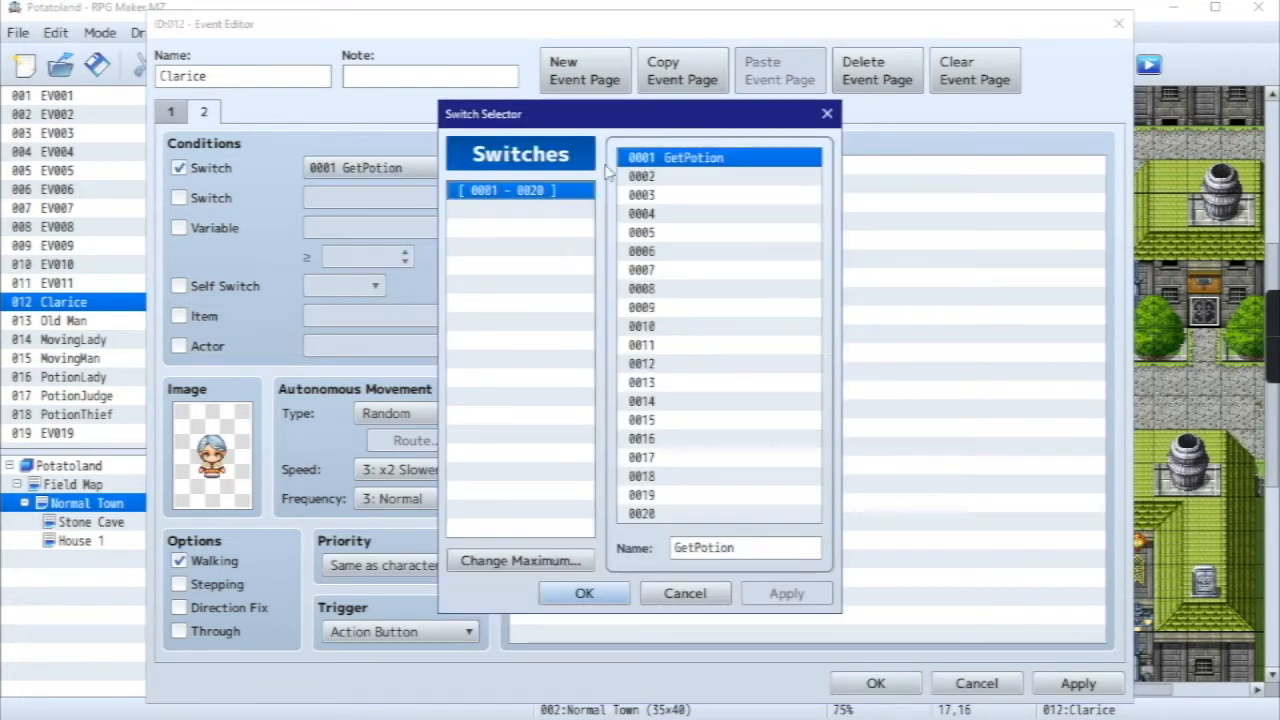
pyautogui.click(686, 177)
pyautogui.click(674, 549)
pyautogui.write('Accept')
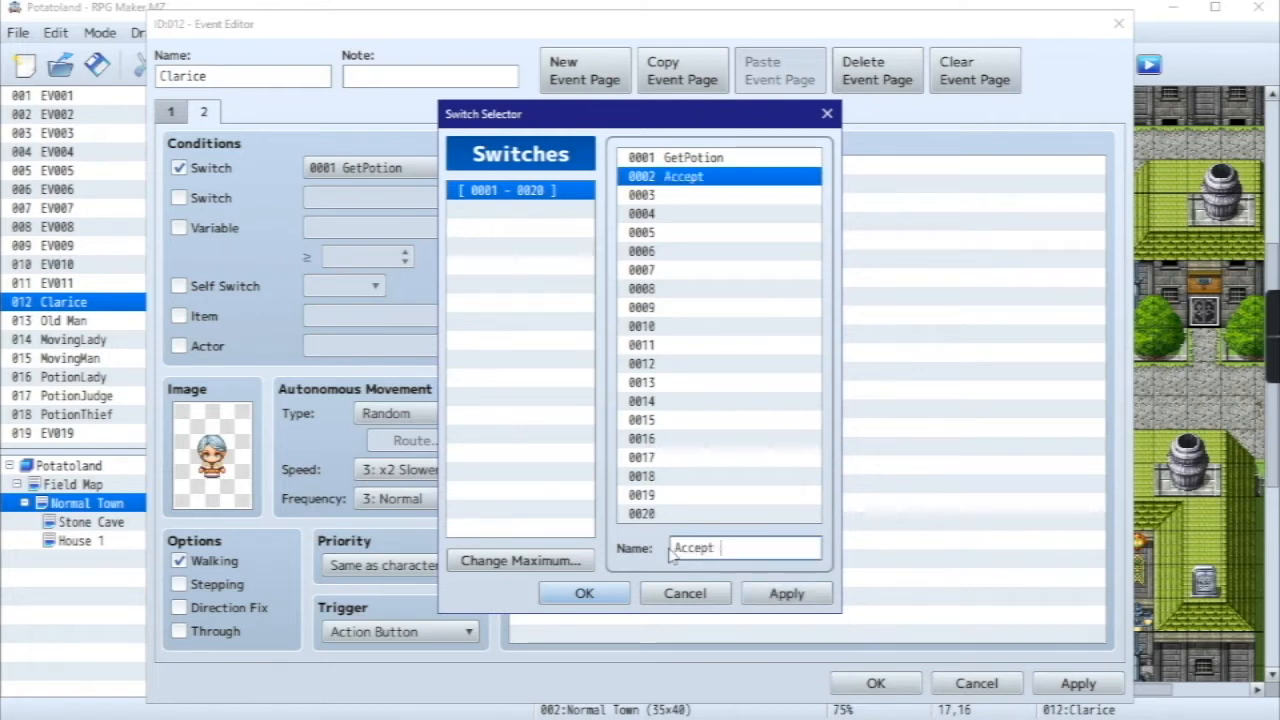
pyautogui.write('firs')
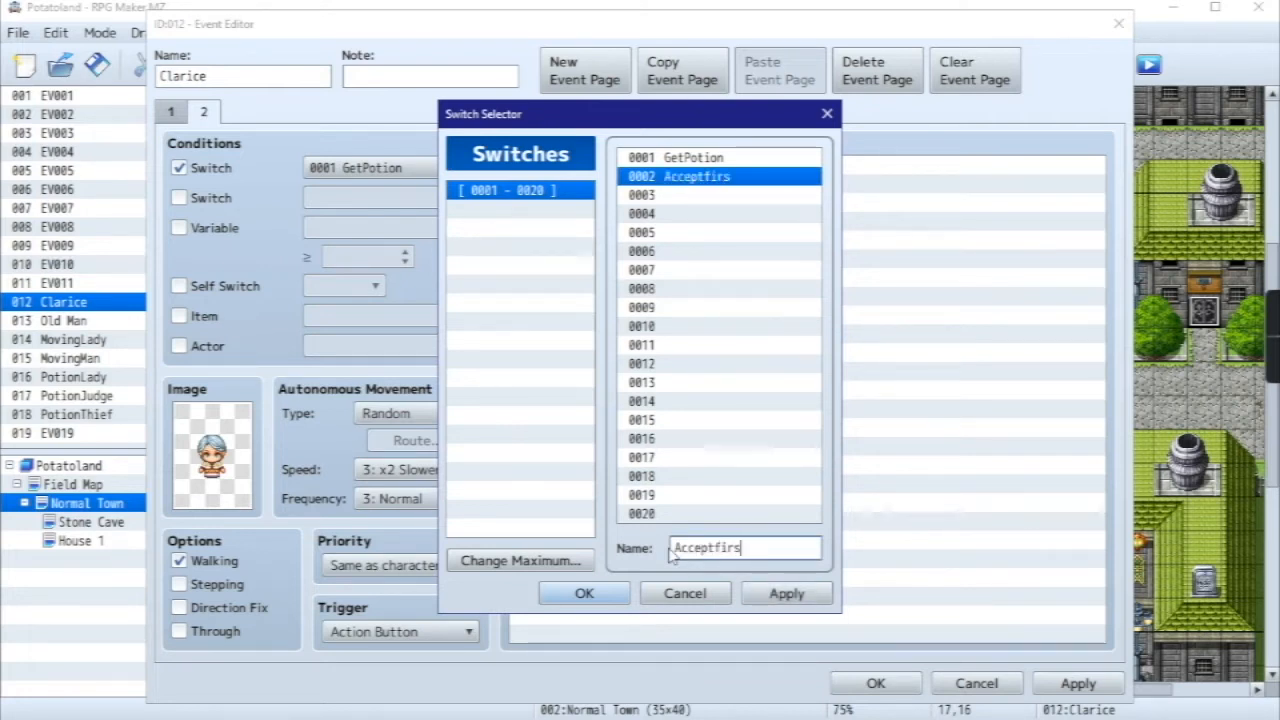
pyautogui.write('tquest')
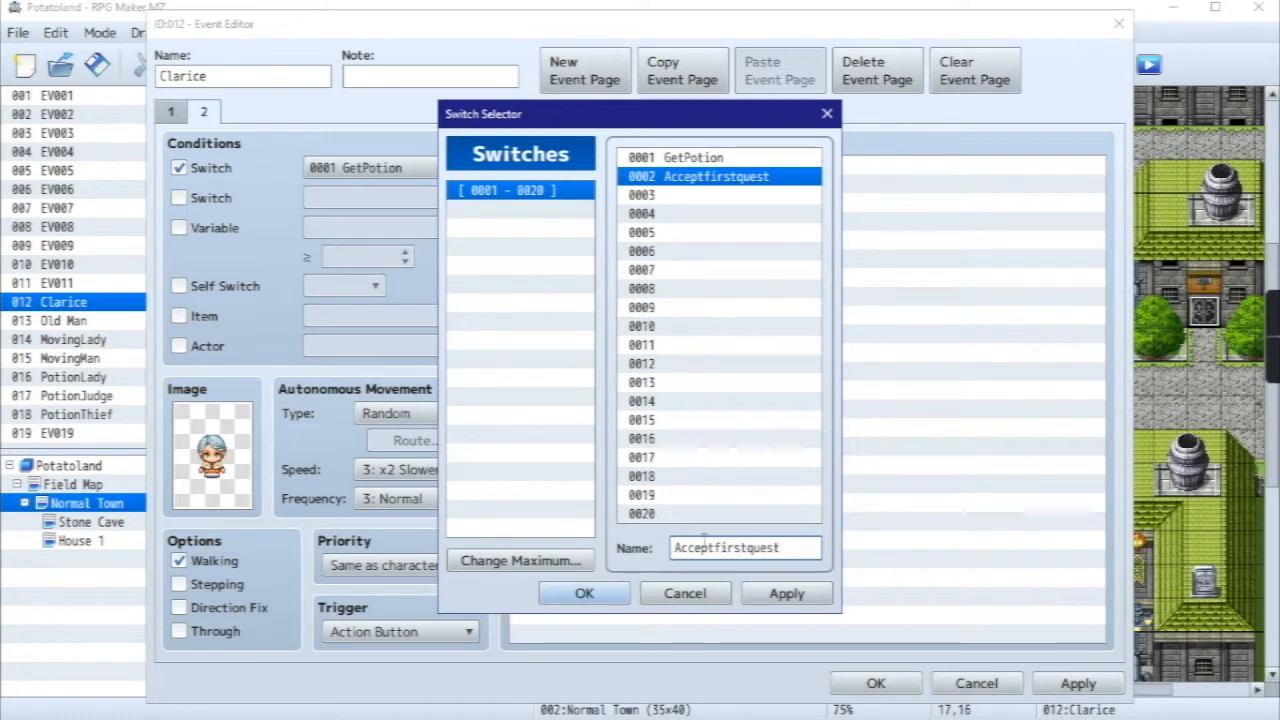
pyautogui.click(775, 595)
pyautogui.click(586, 594)
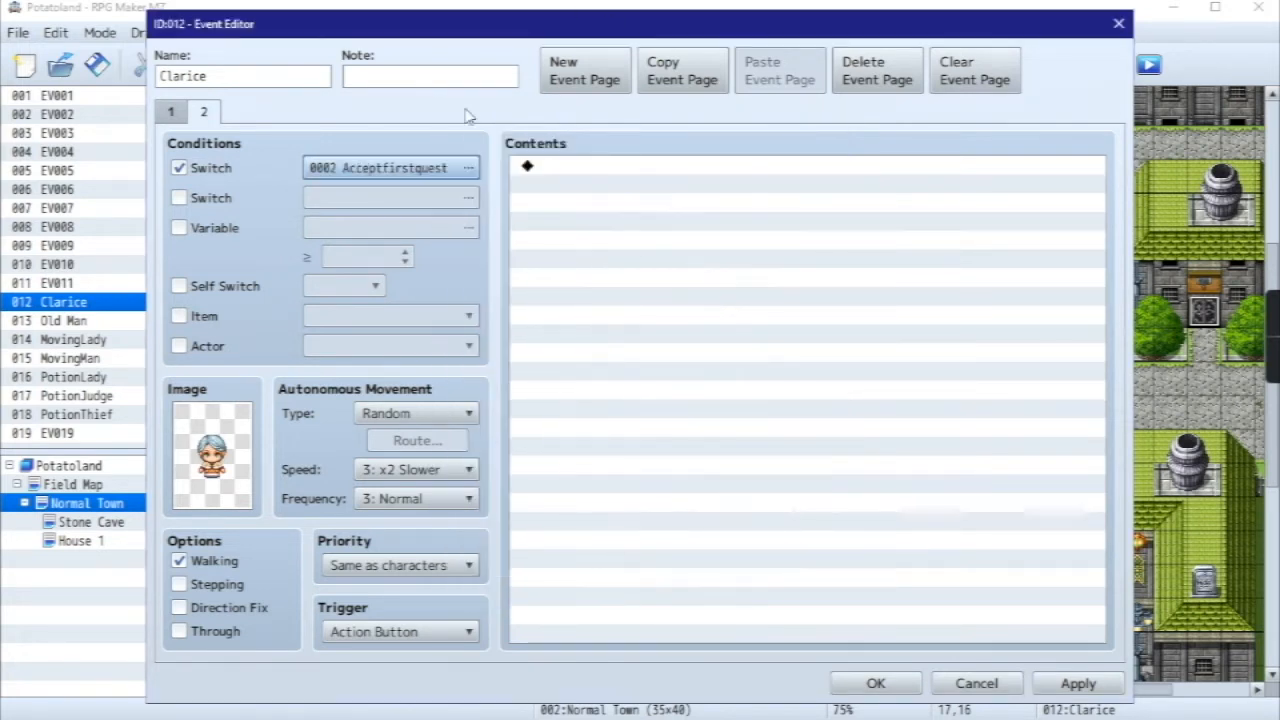
# - On the first event page, add a Control Switches command turning 0002 Acceptfirstquest ON at the end of the Hell Yeah! branch and apply it
pyautogui.click(170, 114)
pyautogui.click(203, 113)
pyautogui.click(182, 116)
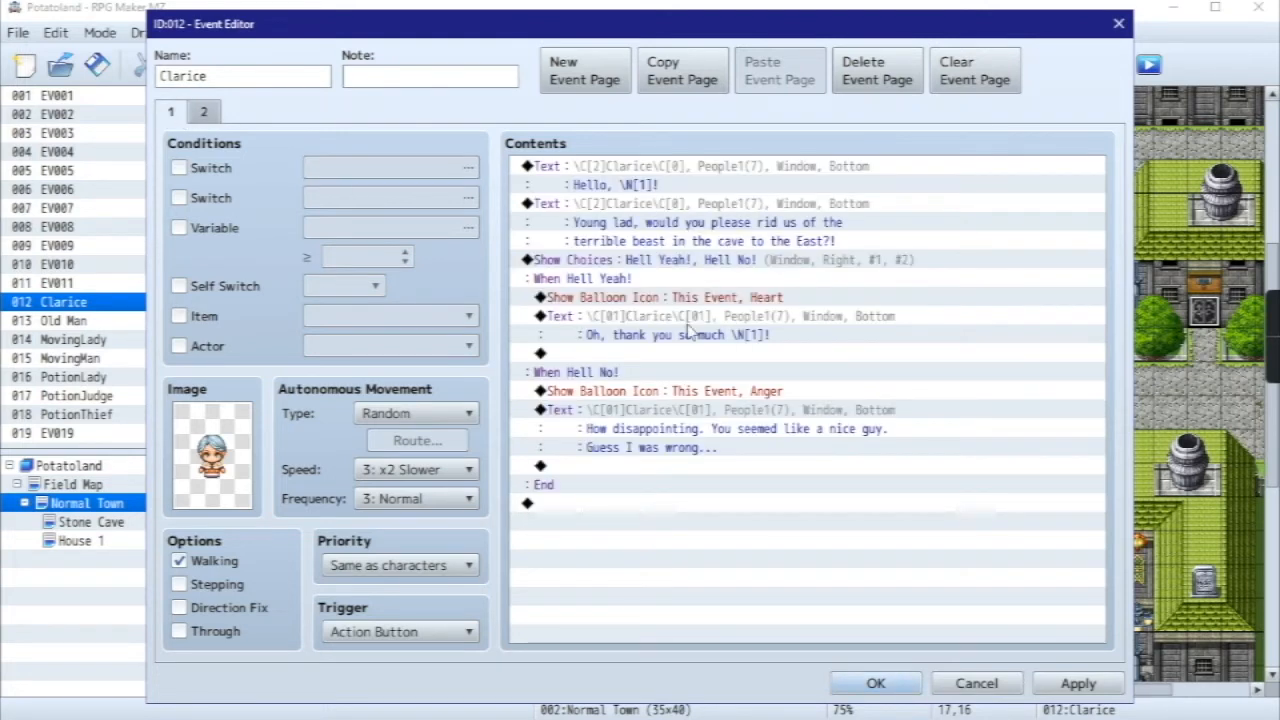
pyautogui.click(700, 356)
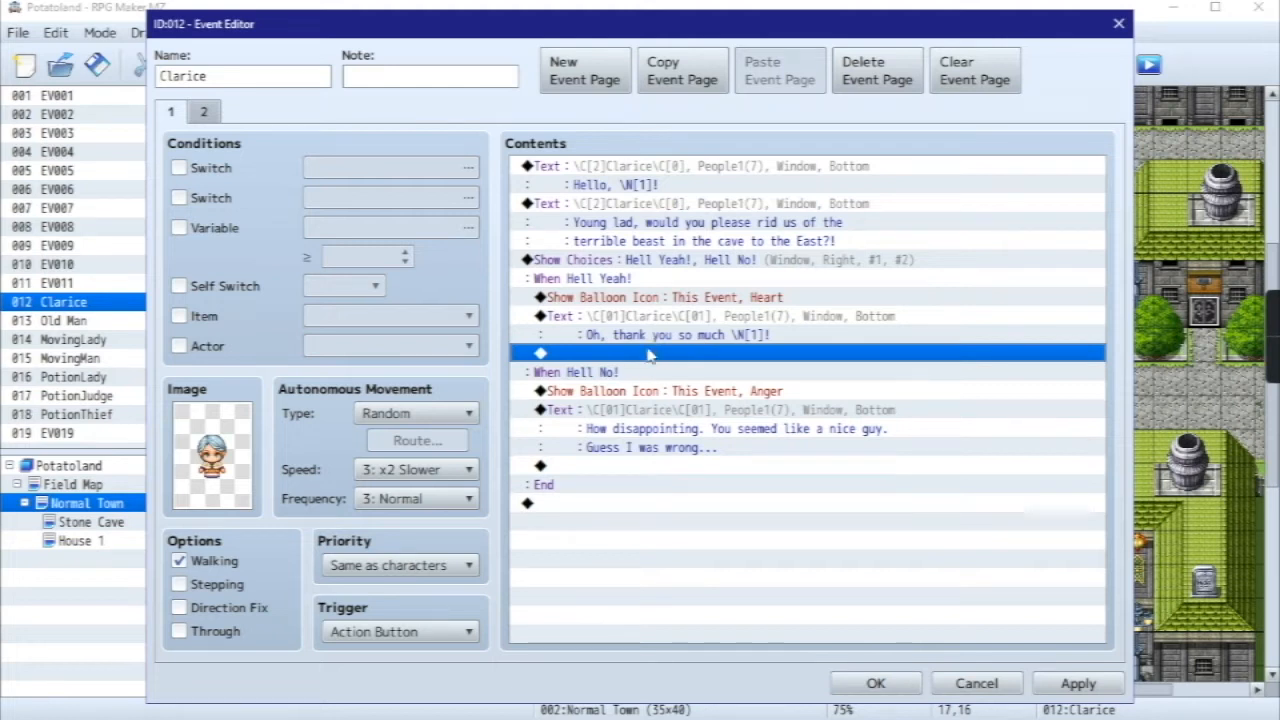
pyautogui.doubleClick(648, 353)
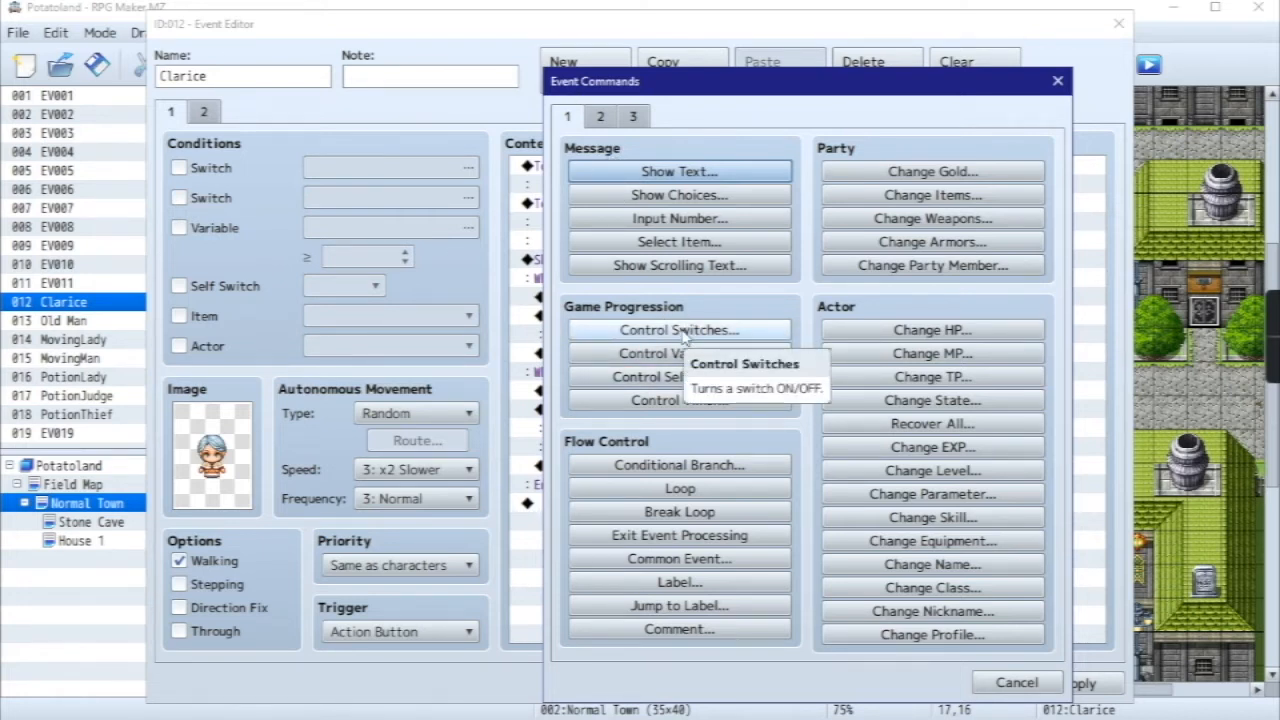
pyautogui.click(679, 331)
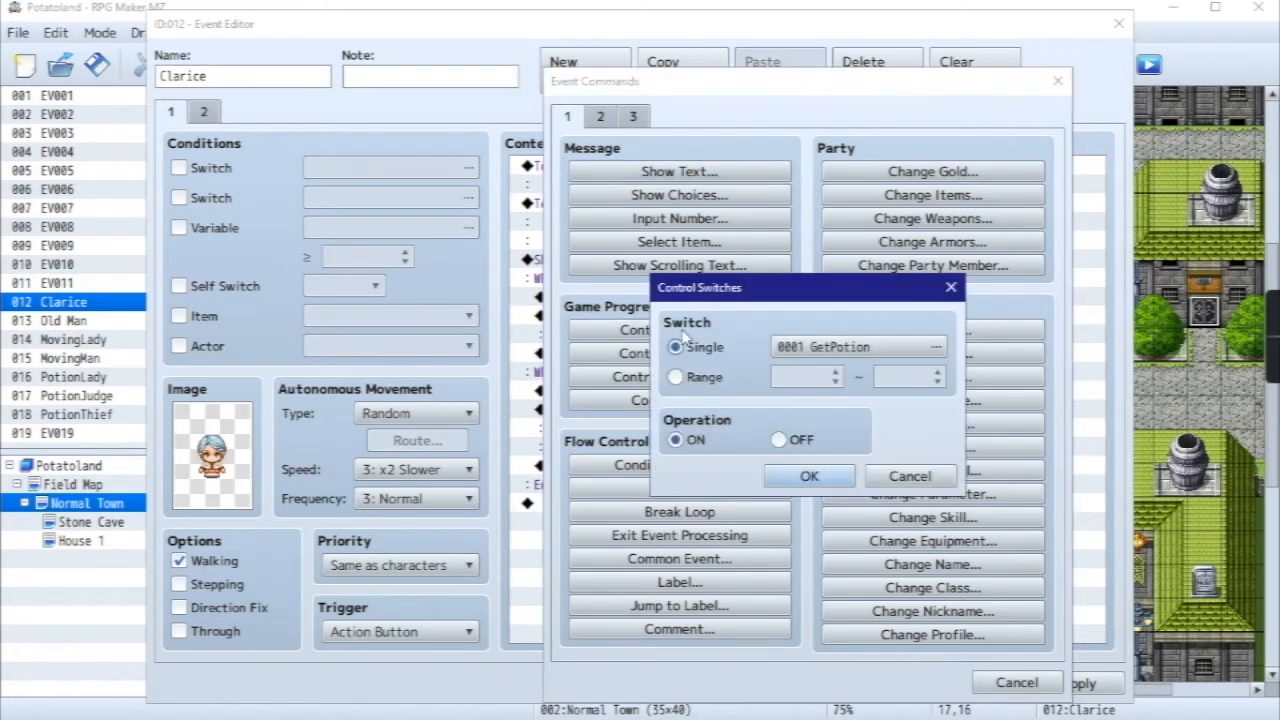
pyautogui.click(838, 358)
pyautogui.click(876, 206)
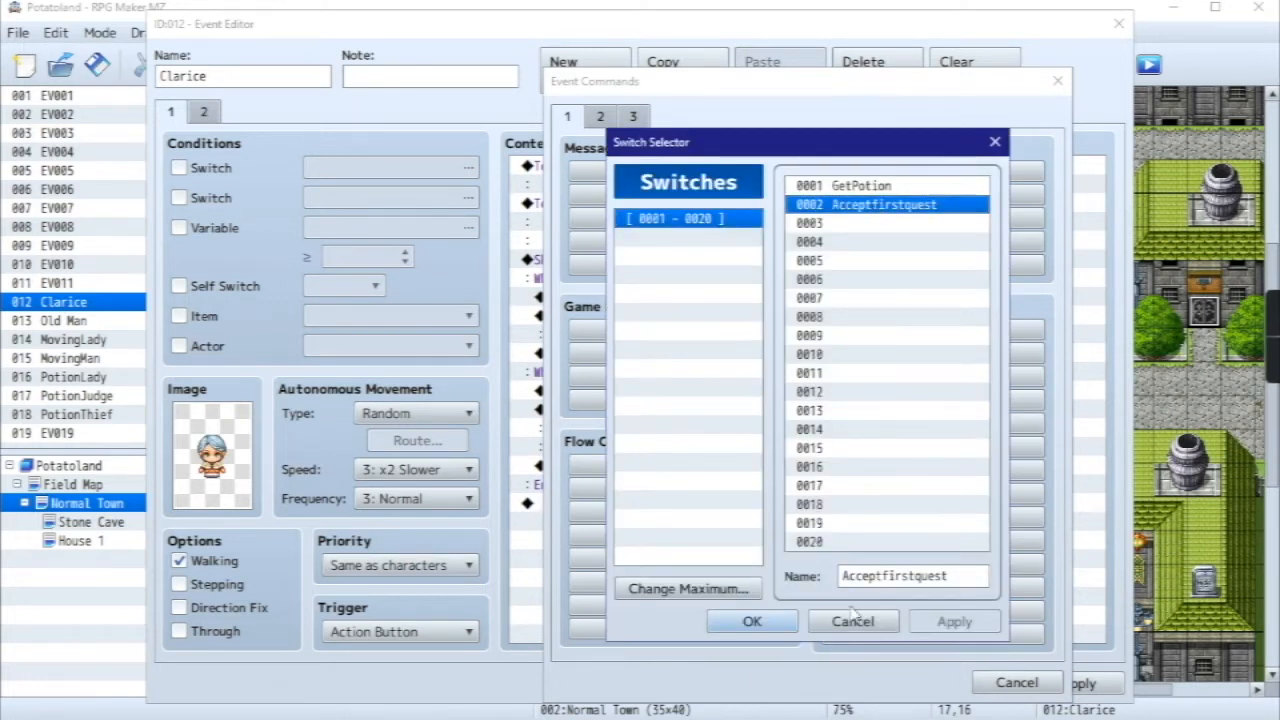
pyautogui.click(751, 621)
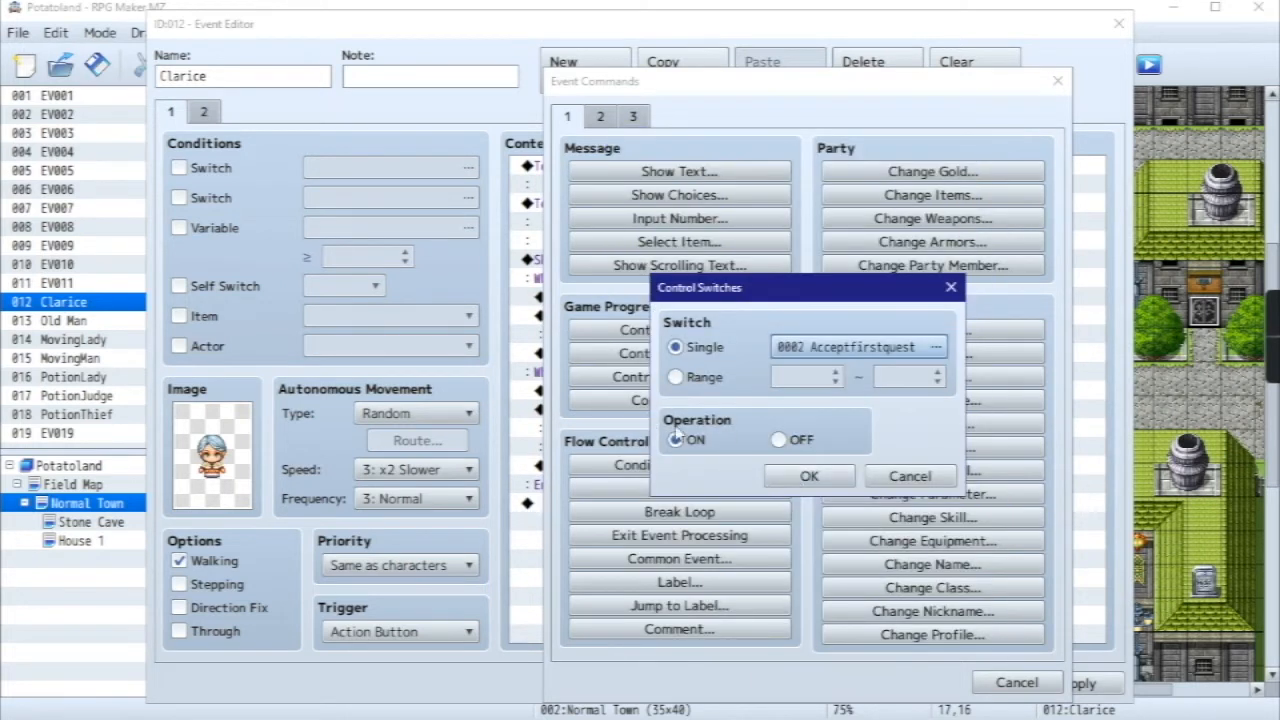
pyautogui.click(808, 477)
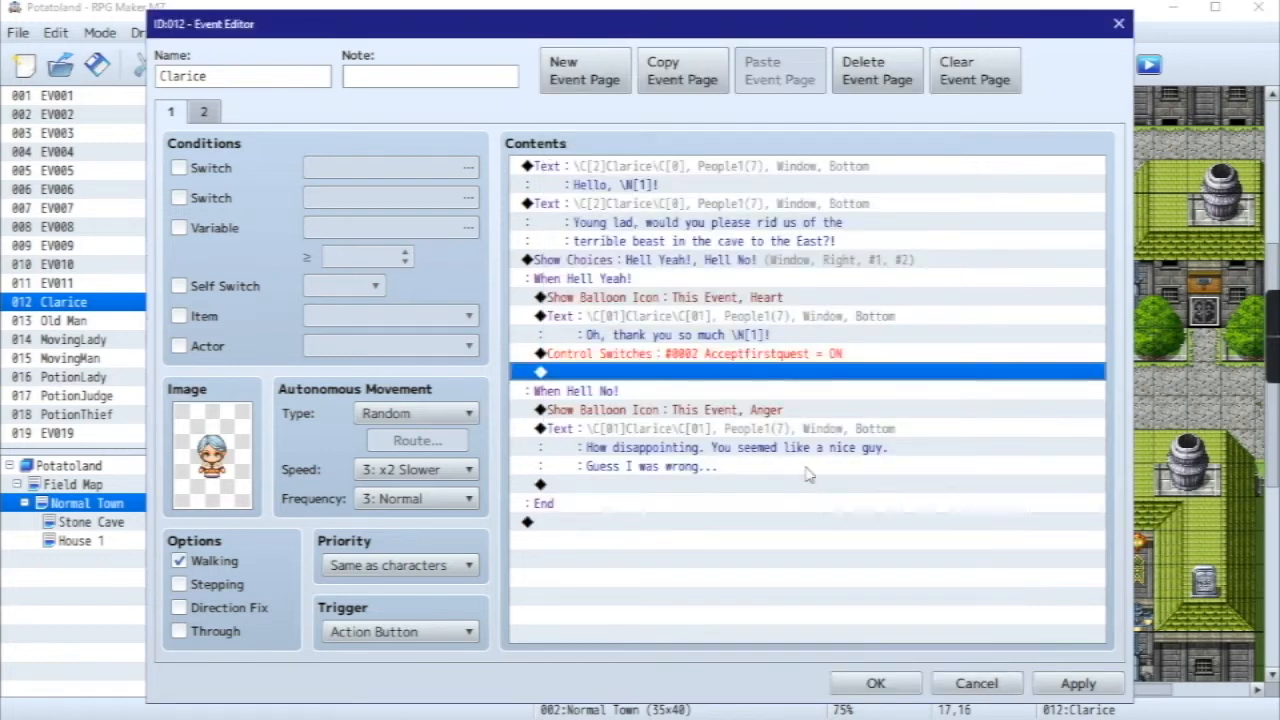
pyautogui.click(1070, 682)
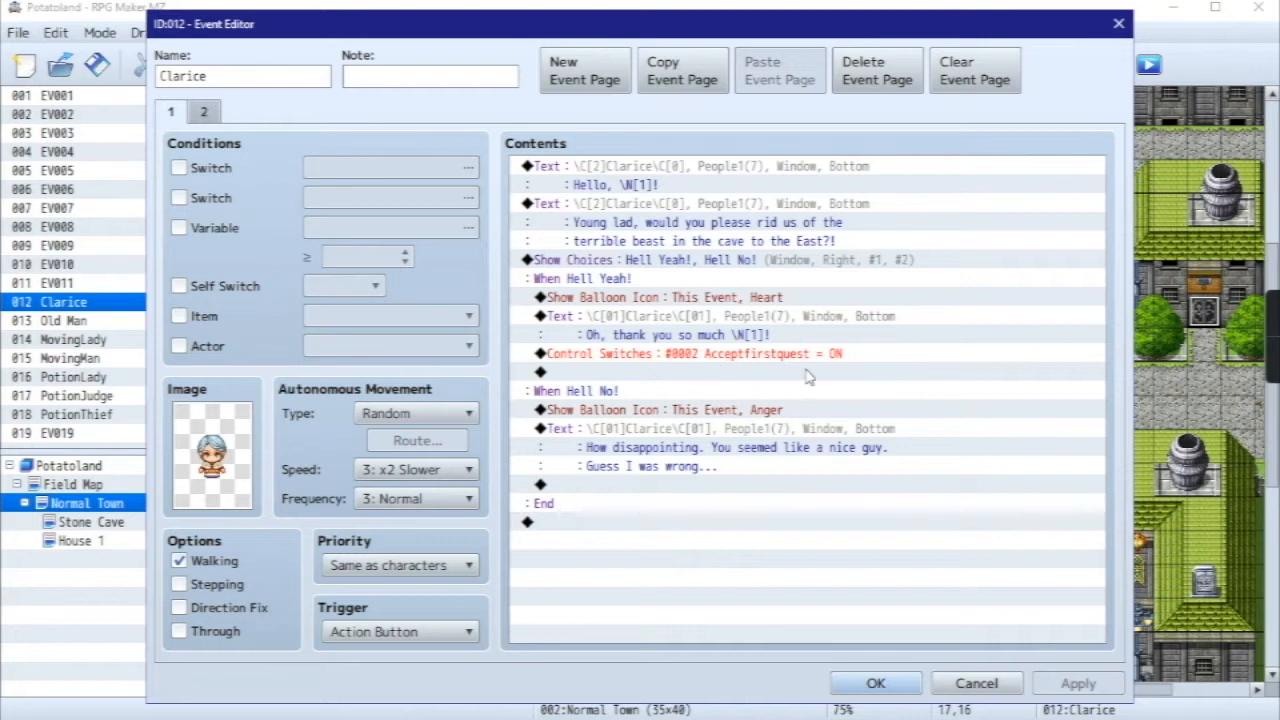
# - Start a Show Text command on the second event page with the People1 old woman face and the text "Have you killed the beast yet?"
pyautogui.click(203, 111)
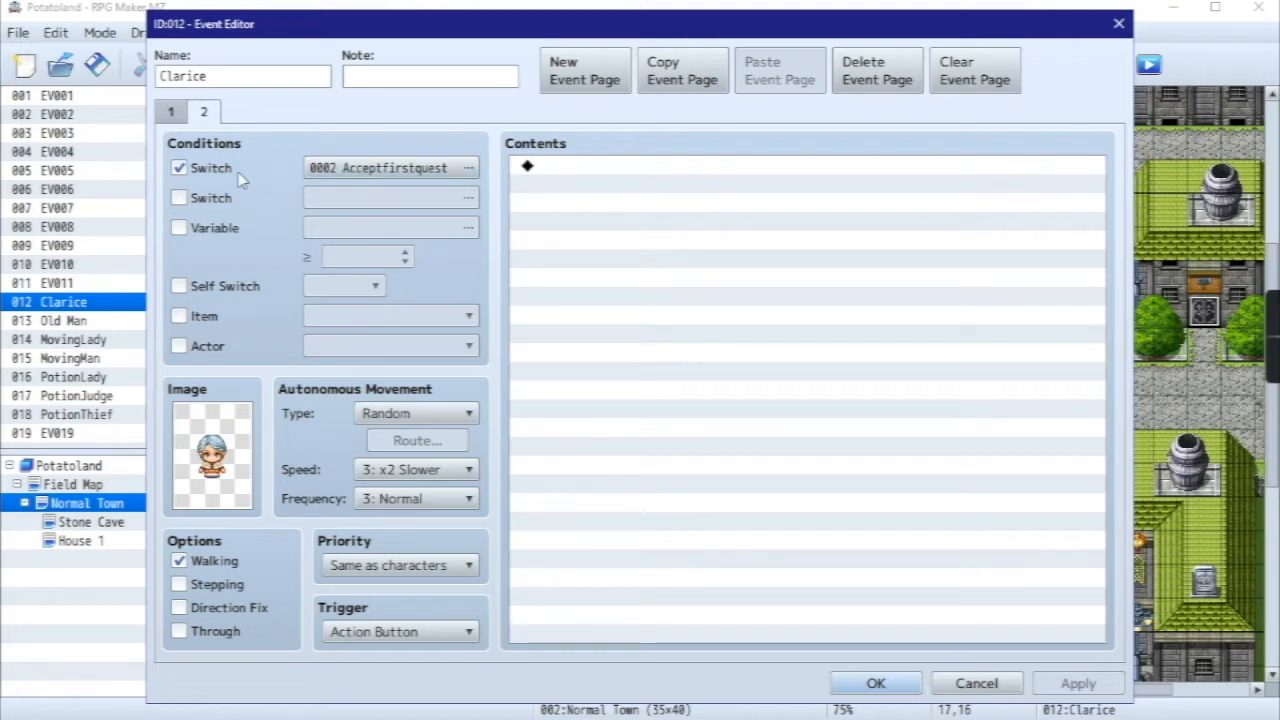
pyautogui.doubleClick(670, 171)
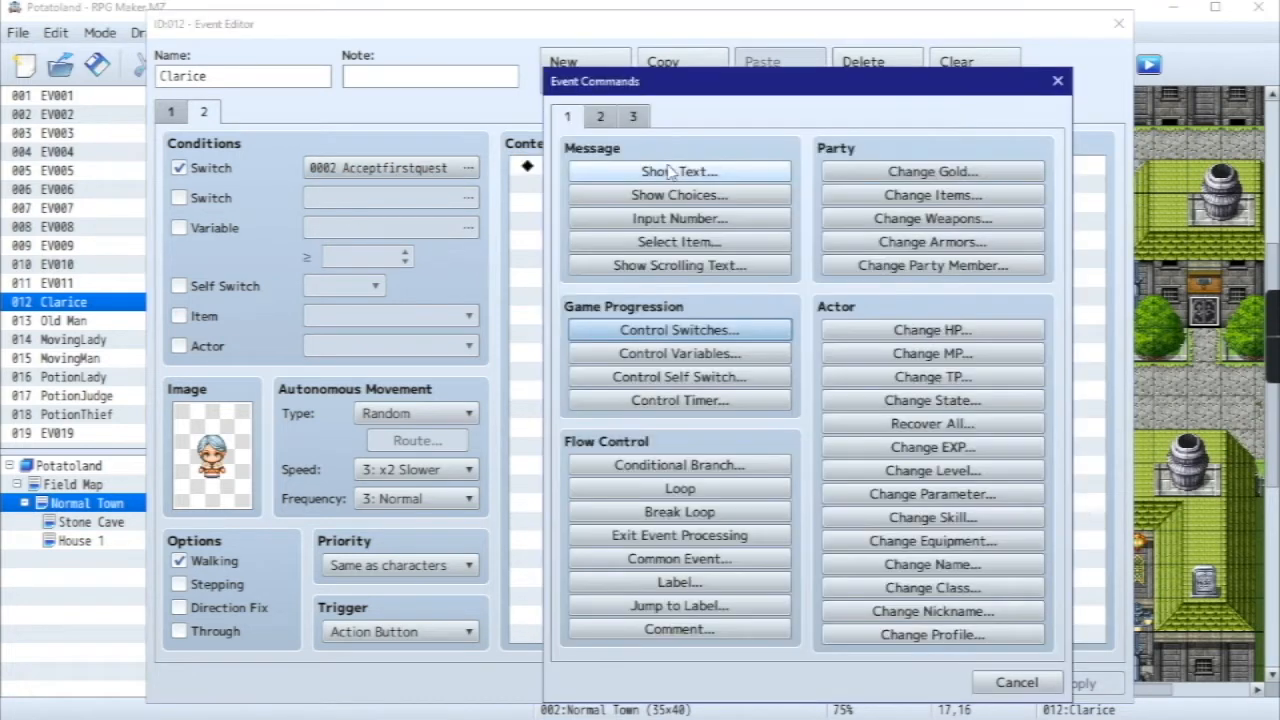
pyautogui.click(1015, 681)
pyautogui.doubleClick(641, 172)
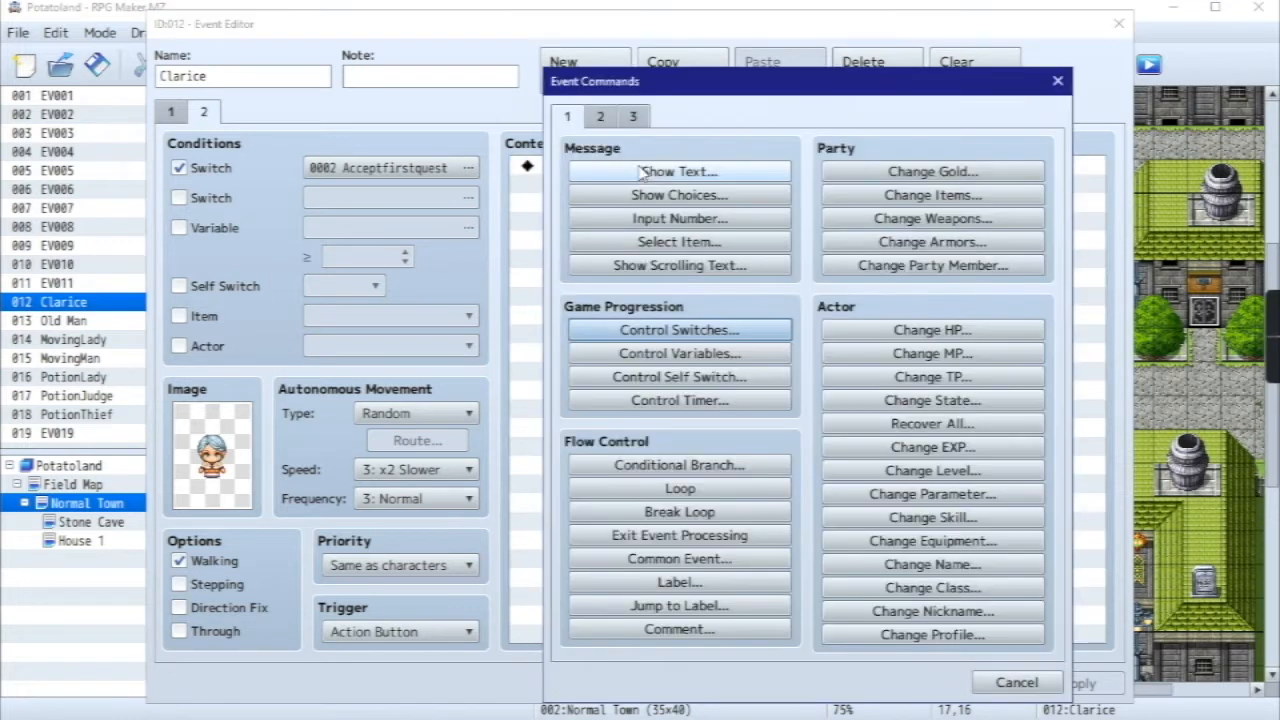
pyautogui.click(650, 175)
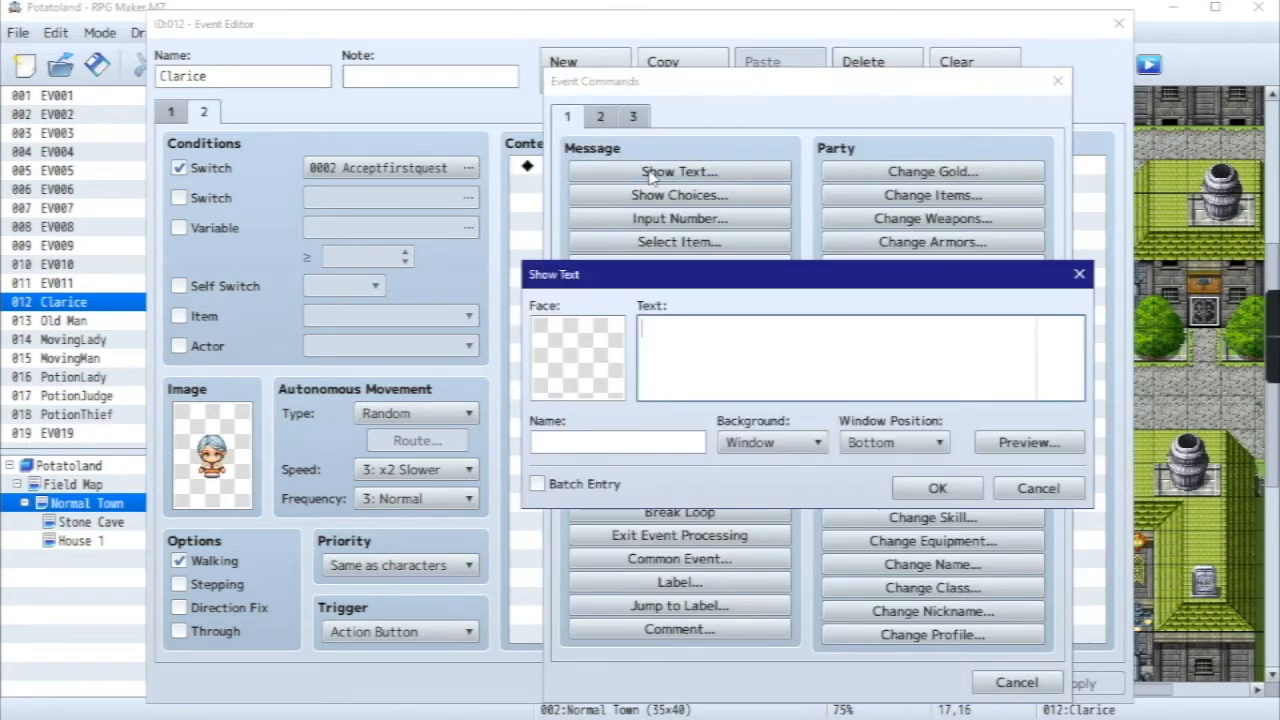
pyautogui.doubleClick(604, 348)
pyautogui.click(540, 354)
pyautogui.press('Up')
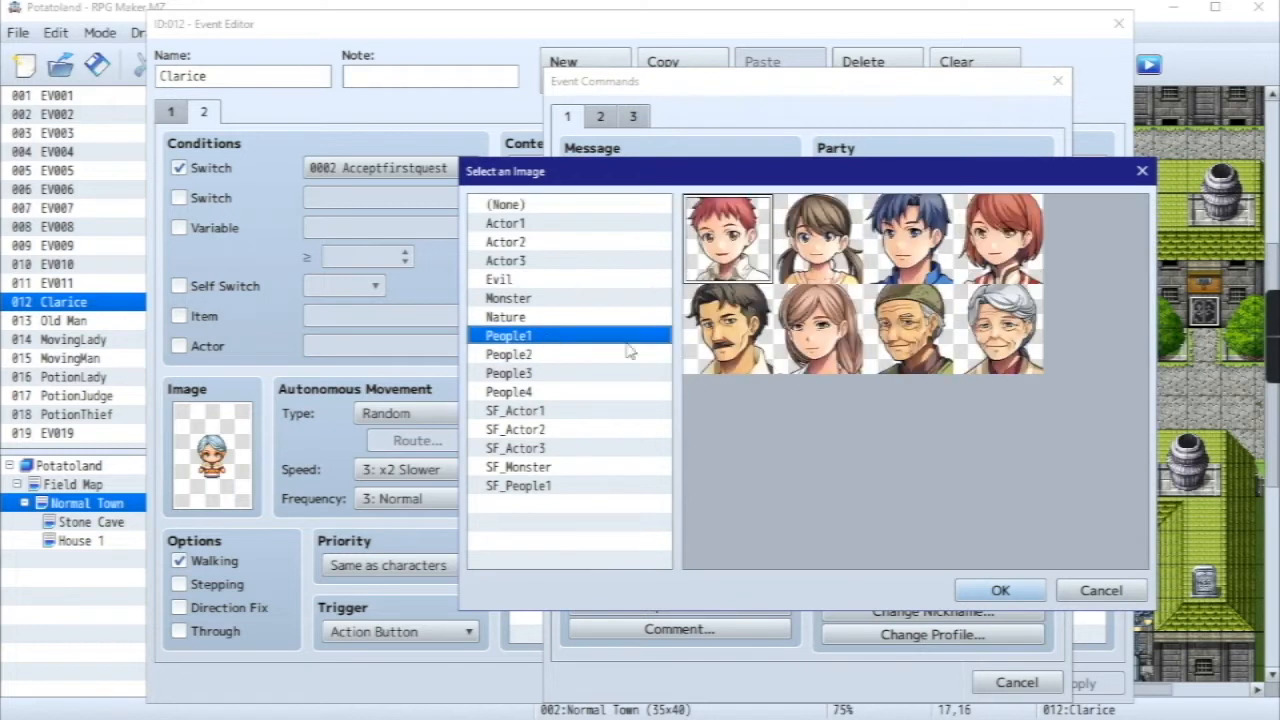
pyautogui.doubleClick(1014, 343)
pyautogui.click(724, 348)
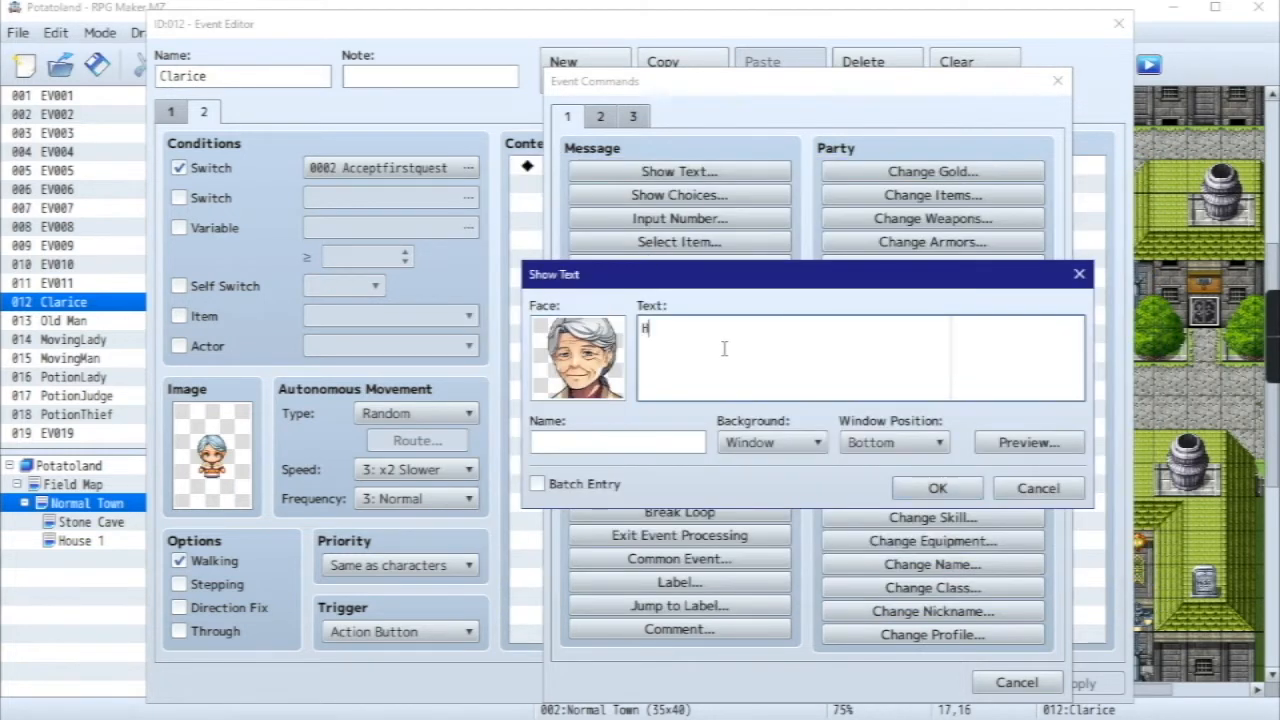
pyautogui.write('Have you killed the beast ye')
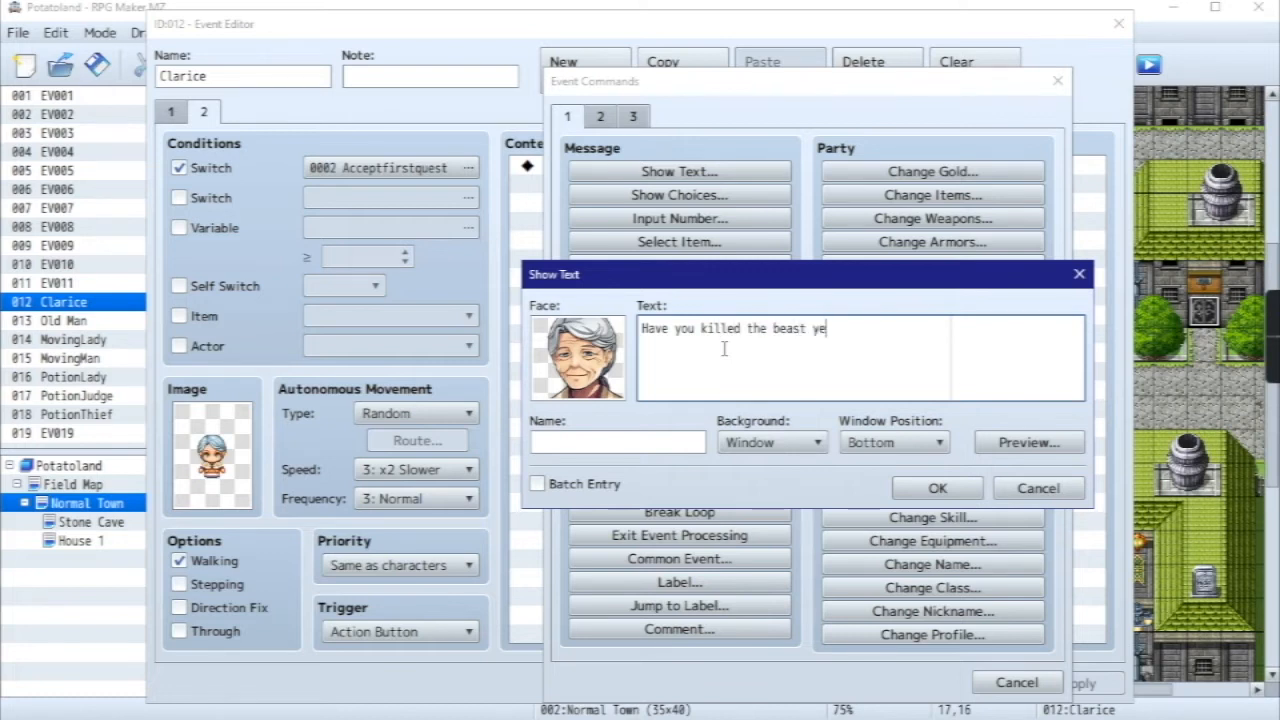
pyautogui.write('t?')
# - Set the beast question's speaker name to \C[01]Clarice\C[01], preview the message and add it to the second page
pyautogui.click(612, 443)
pyautogui.write('\\C[01')
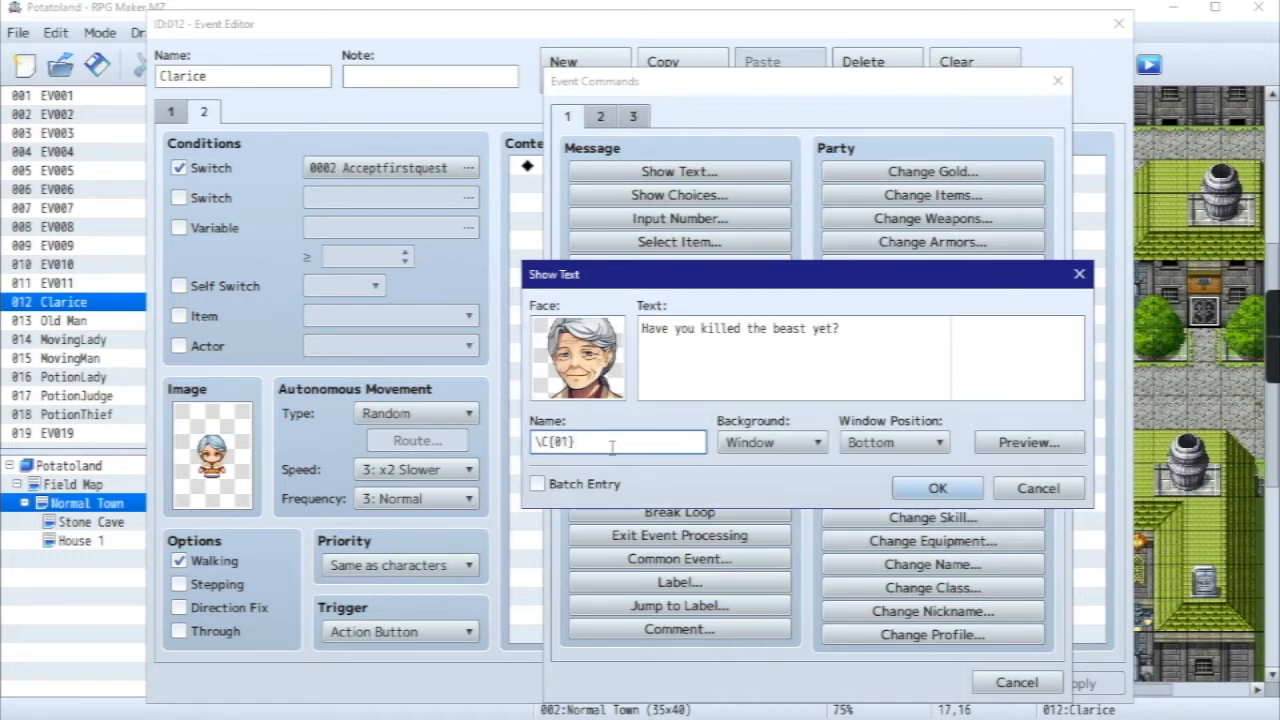
pyautogui.press('BackSpace')
pyautogui.press('BackSpace')
pyautogui.write('01]Clarice\\C[')
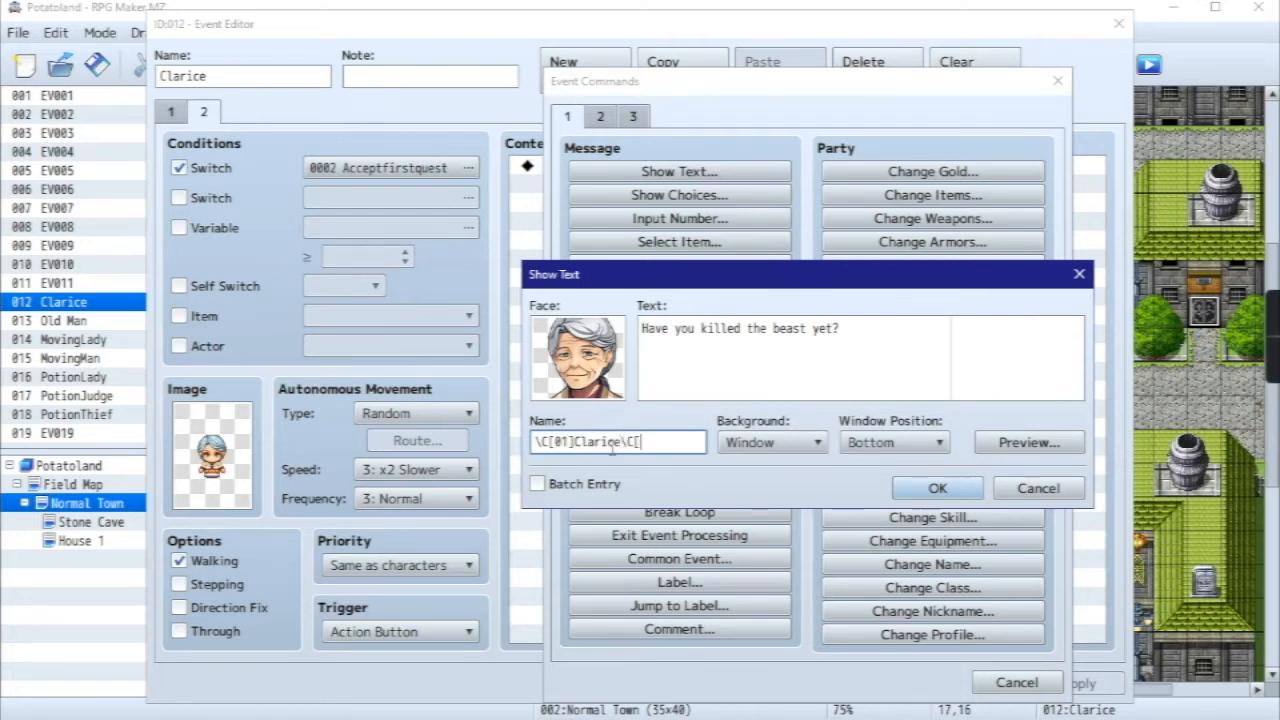
pyautogui.write('01]')
pyautogui.click(1005, 443)
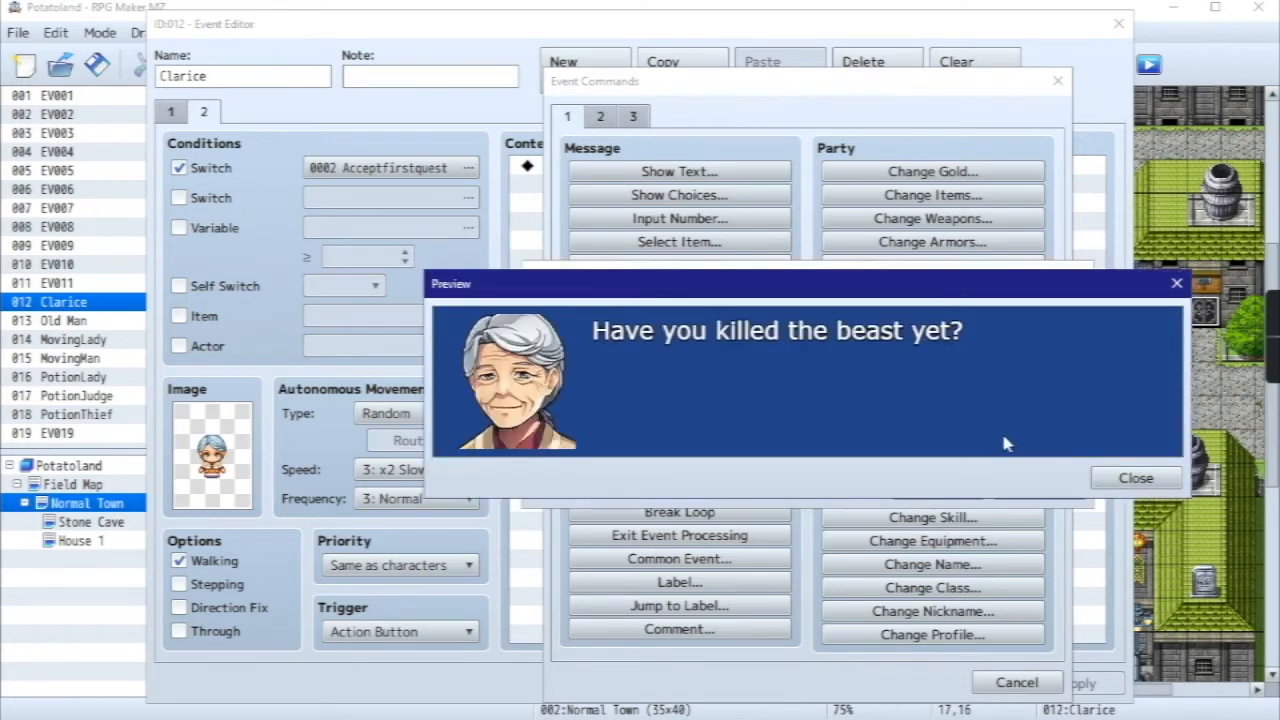
pyautogui.click(1136, 479)
pyautogui.click(938, 484)
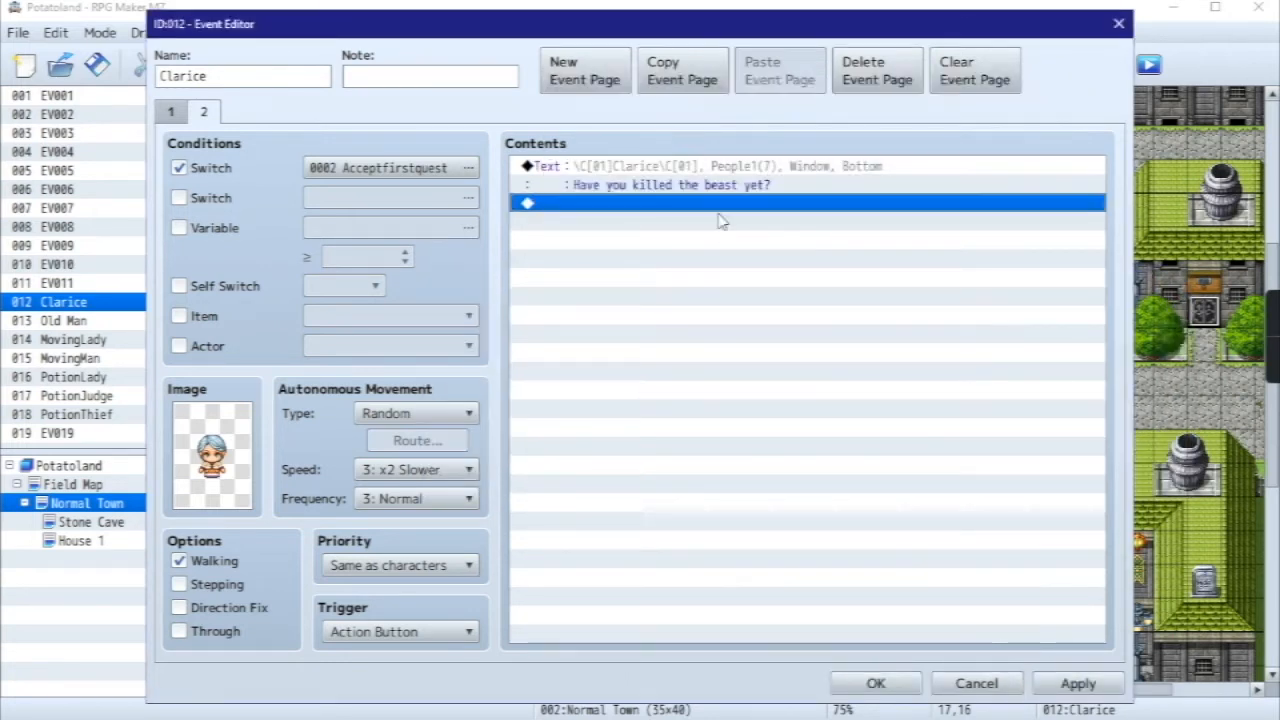
# - Add a Show Choices command below the beast question with the choices "Yes..." and "No, not yet..."
pyautogui.rightClick(718, 213)
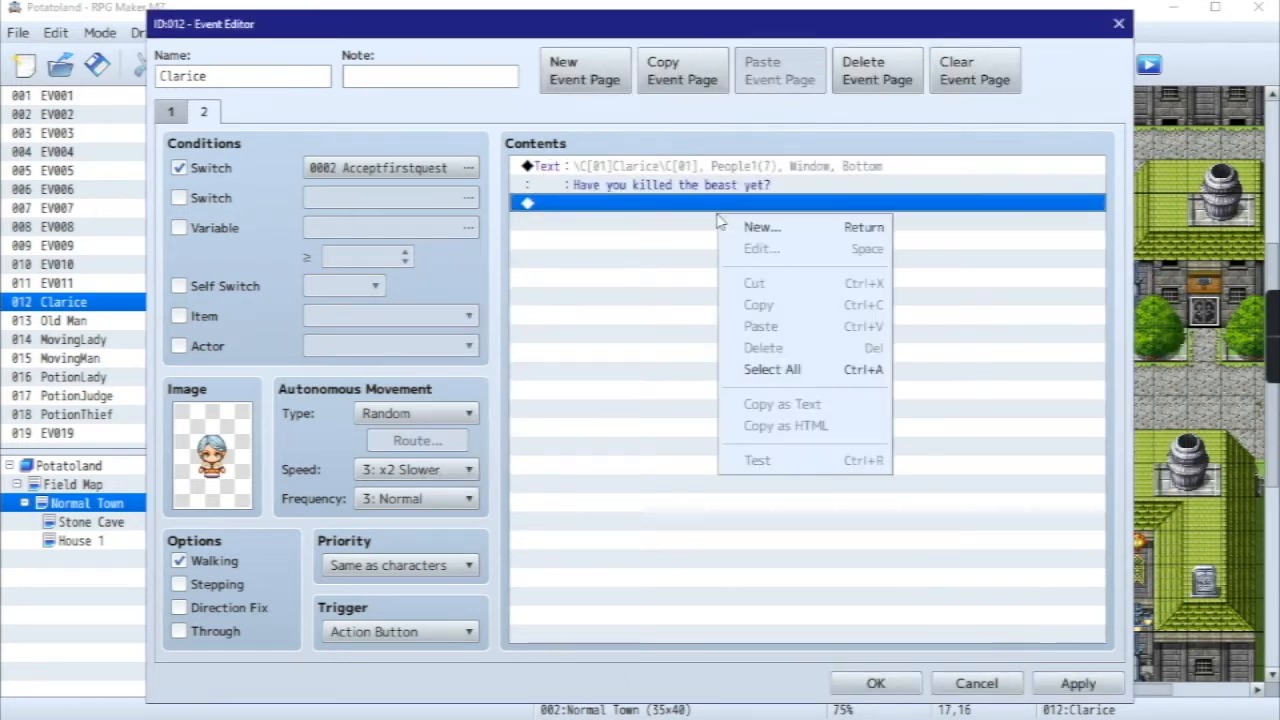
pyautogui.click(650, 215)
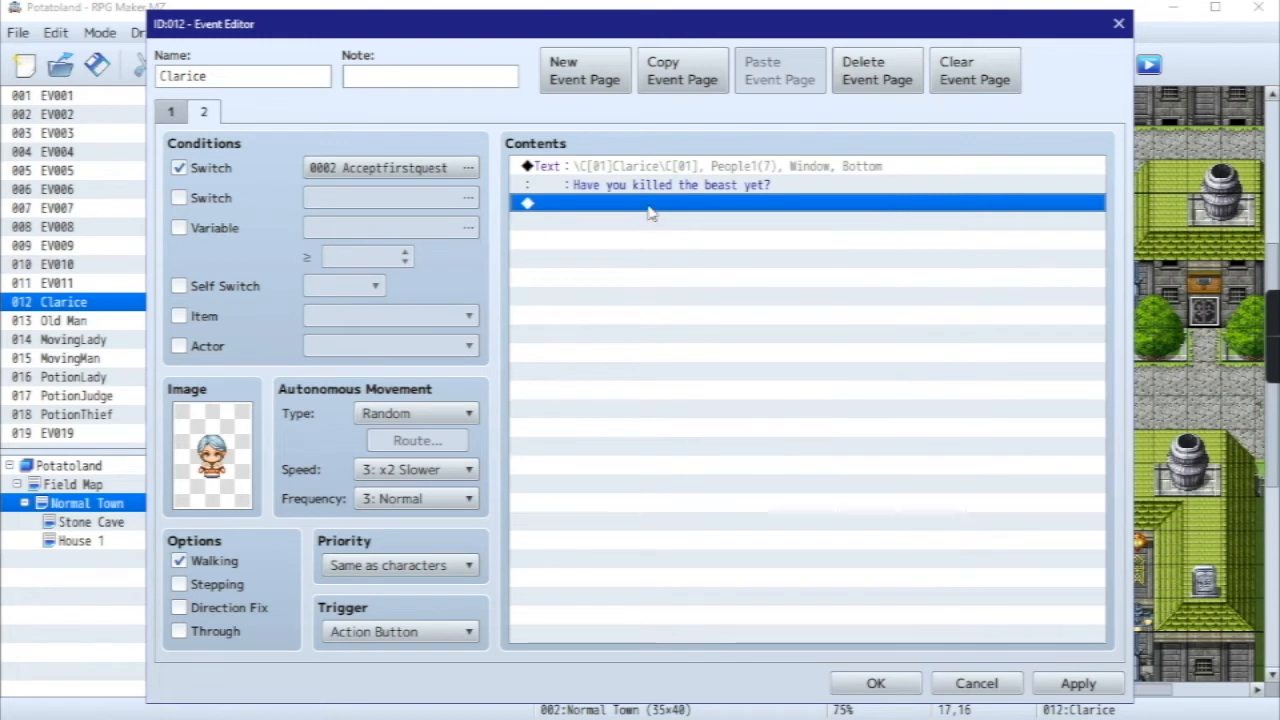
pyautogui.doubleClick(688, 204)
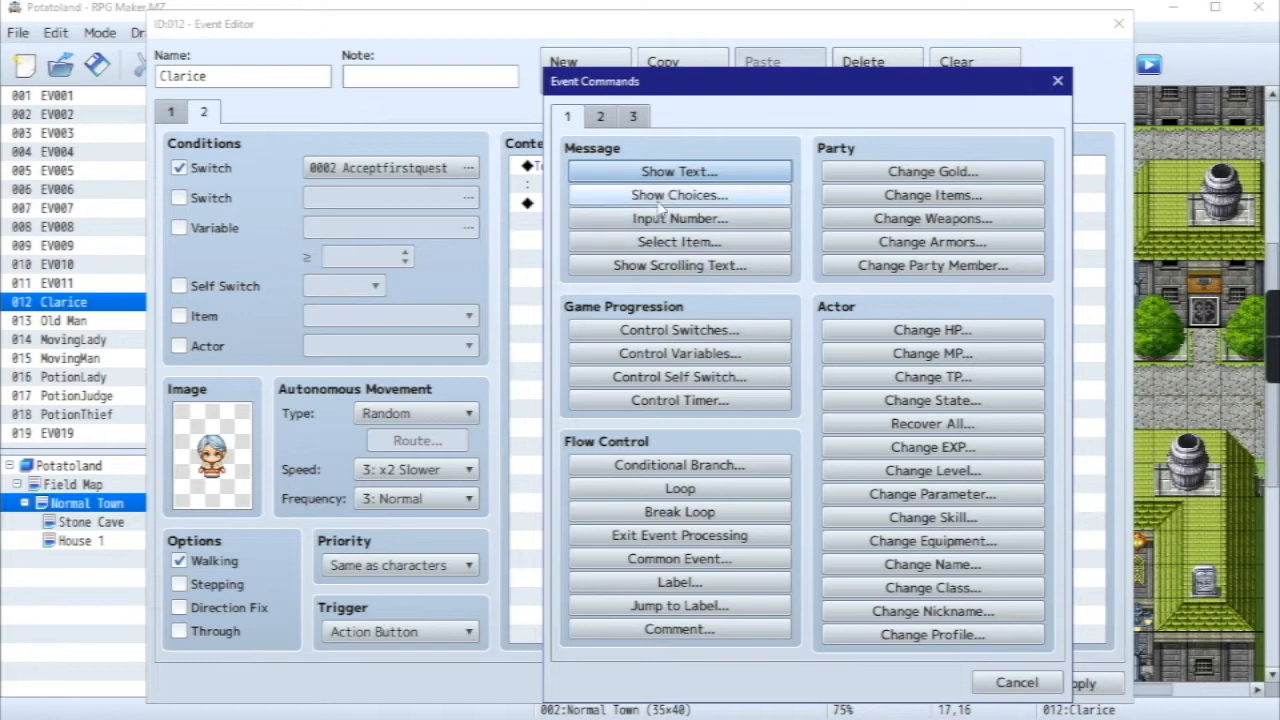
pyautogui.click(648, 199)
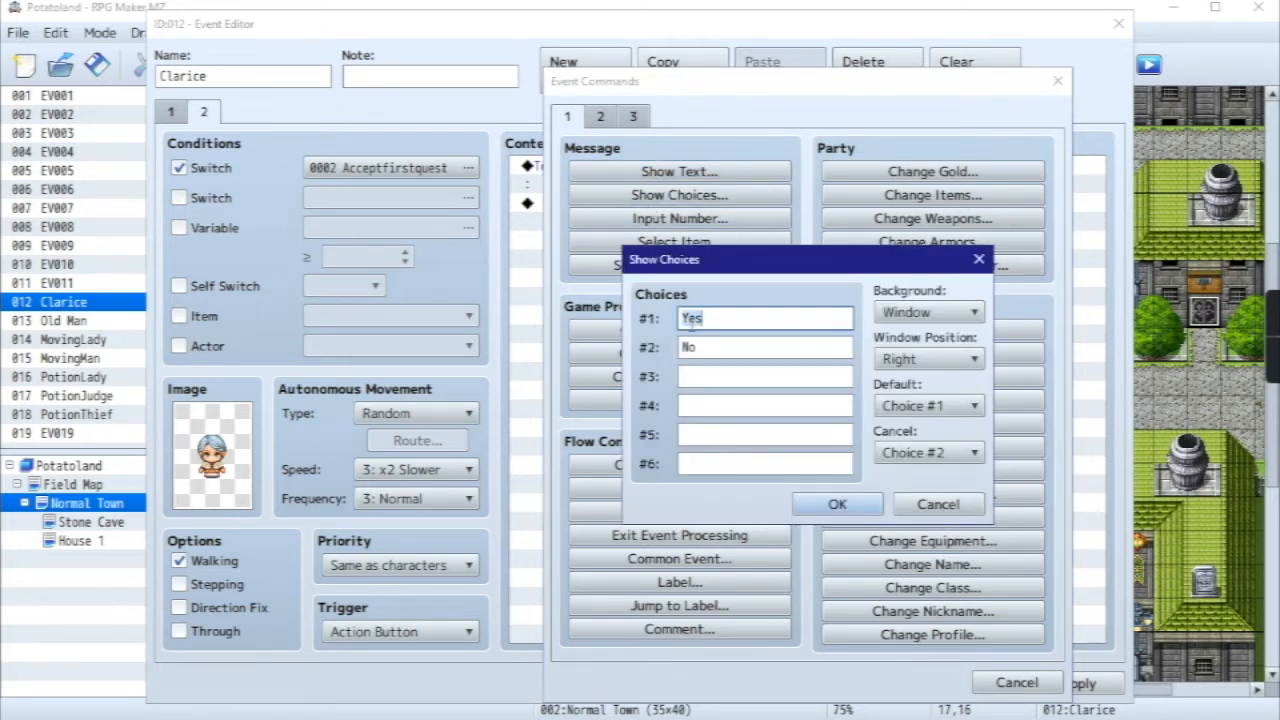
pyautogui.write('Yes')
pyautogui.click(722, 348)
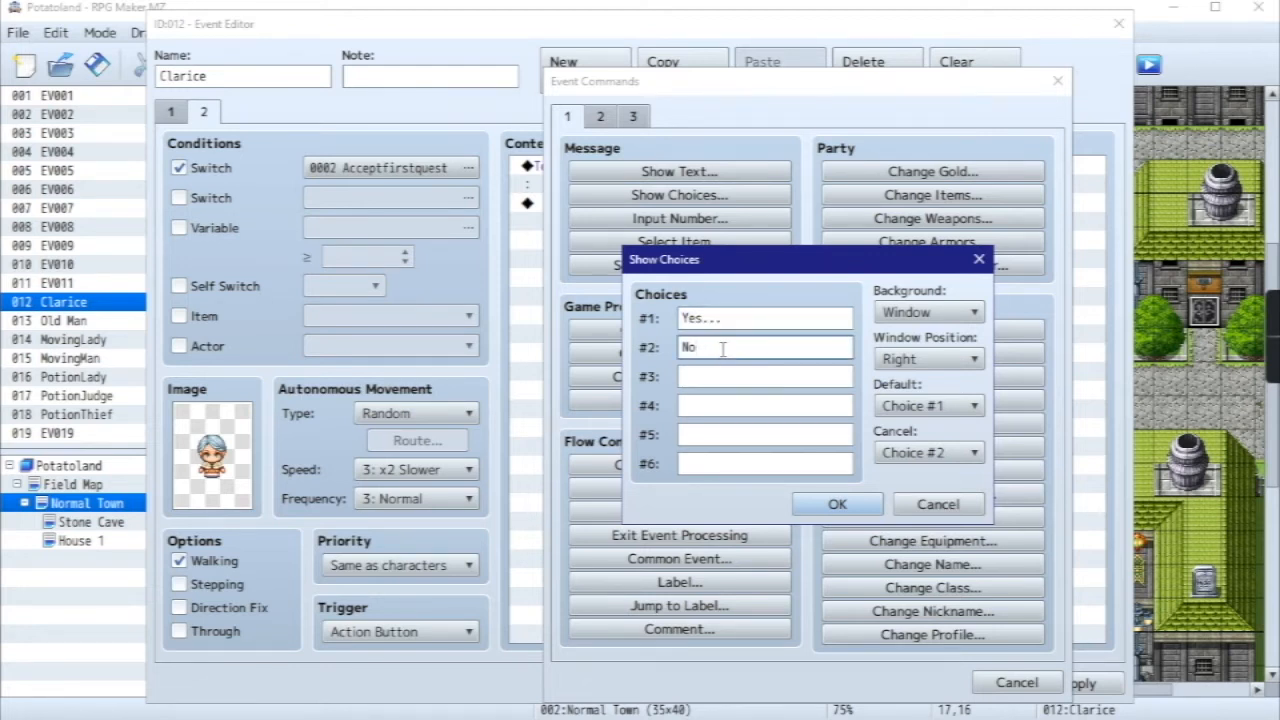
pyautogui.write(', not yet...')
pyautogui.click(837, 504)
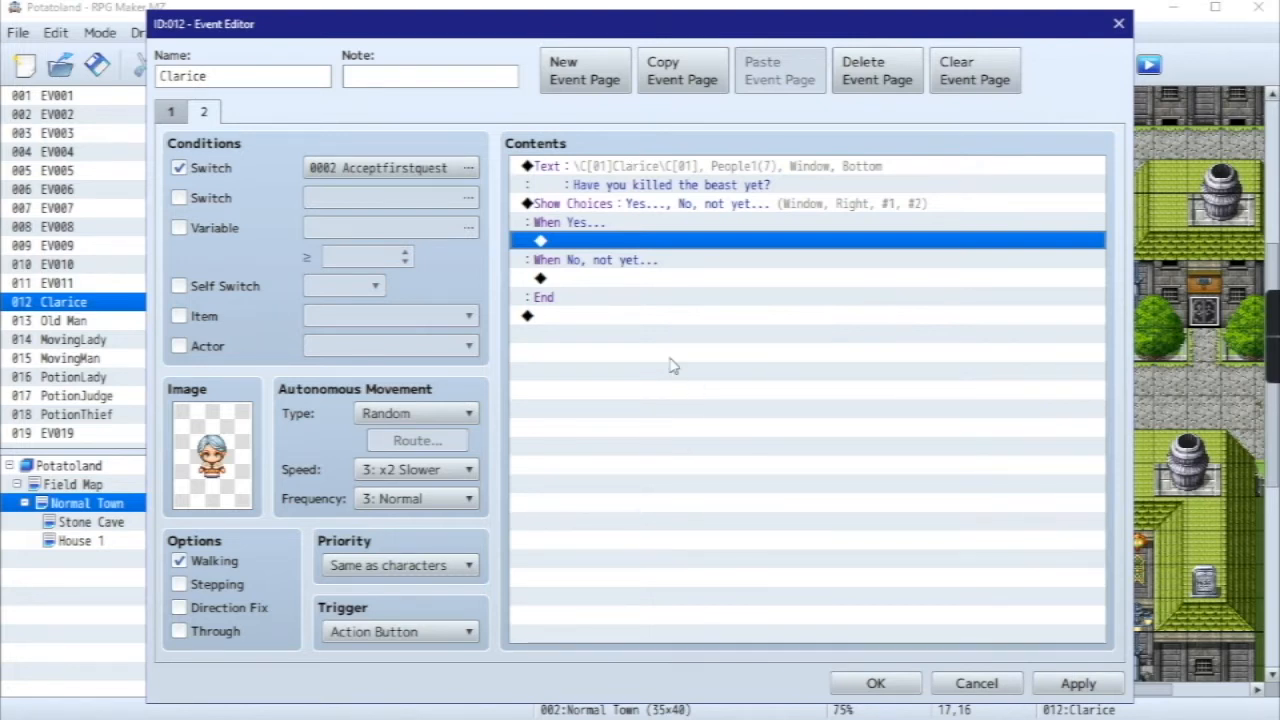
# - Start a Show Text command in the Yes... branch with the People1 old woman face and the speaker name \C[01]Clarice\C[01]
pyautogui.rightClick(686, 245)
pyautogui.click(642, 242)
pyautogui.doubleClick(618, 244)
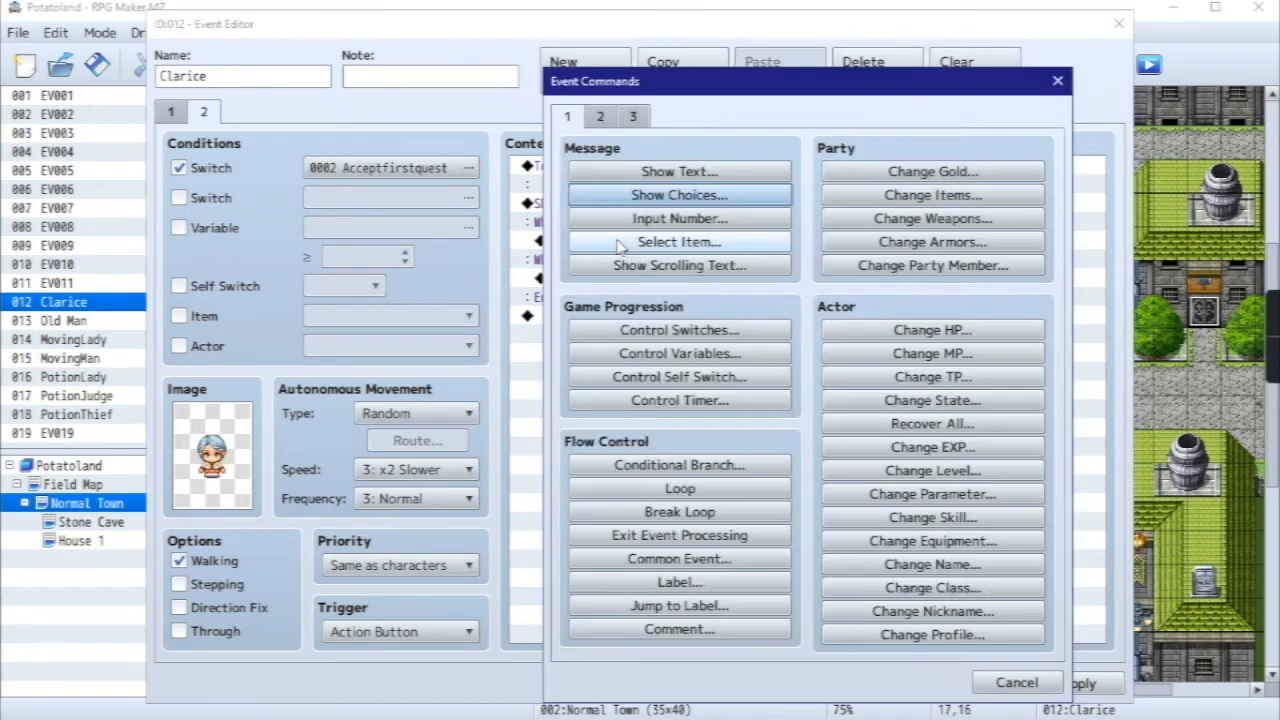
pyautogui.click(680, 174)
pyautogui.doubleClick(563, 340)
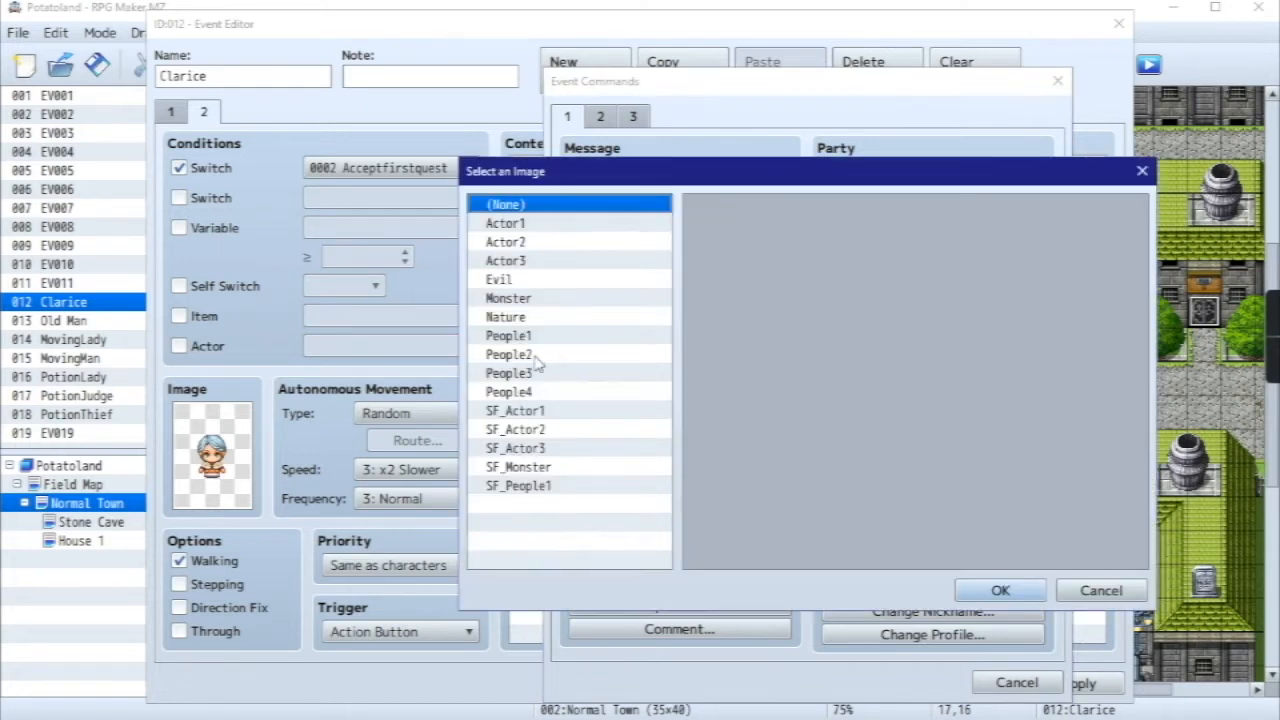
pyautogui.click(537, 356)
pyautogui.click(530, 337)
pyautogui.click(1031, 338)
pyautogui.doubleClick(1031, 338)
pyautogui.click(596, 440)
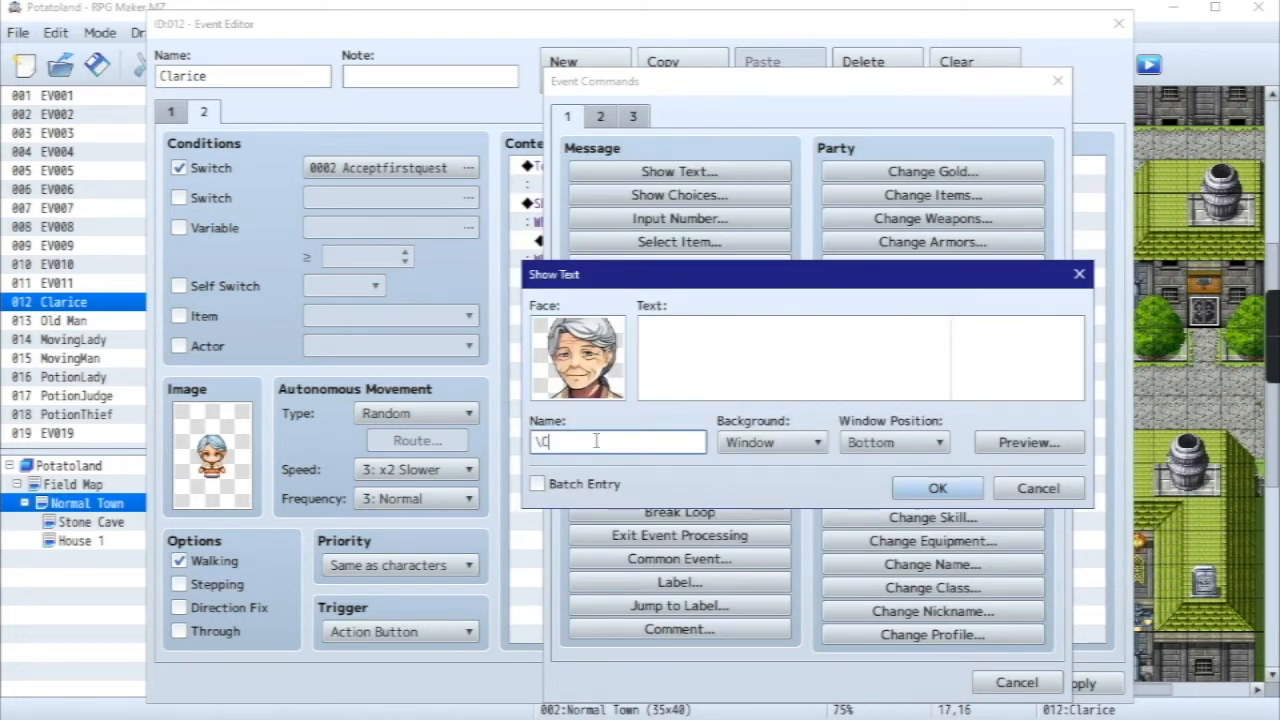
pyautogui.write('\\C[01]Clarice\\C[01]')
# - Write "Liar! I'd know if you killed the beast!" as the Yes... reply and preview the message
pyautogui.click(774, 365)
pyautogui.write('Liar!')
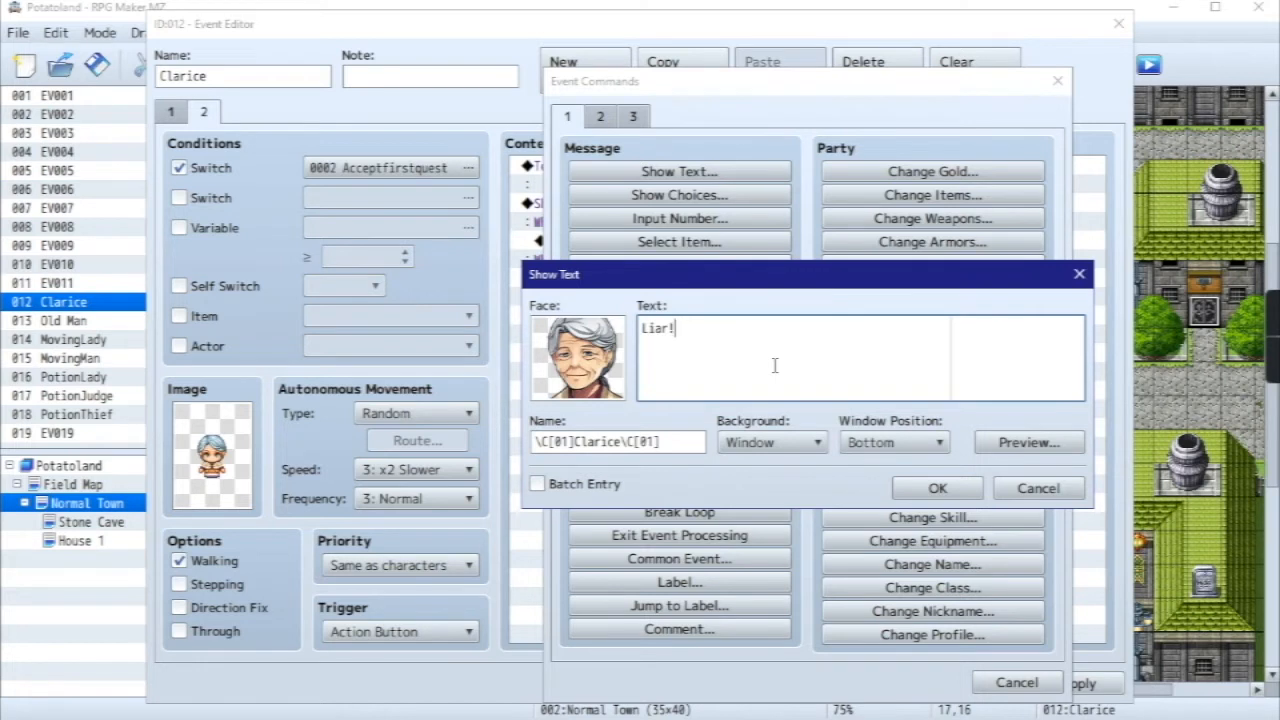
pyautogui.press('BackSpace')
pyautogui.press('BackSpace')
pyautogui.write("Liar! I'd know if you")
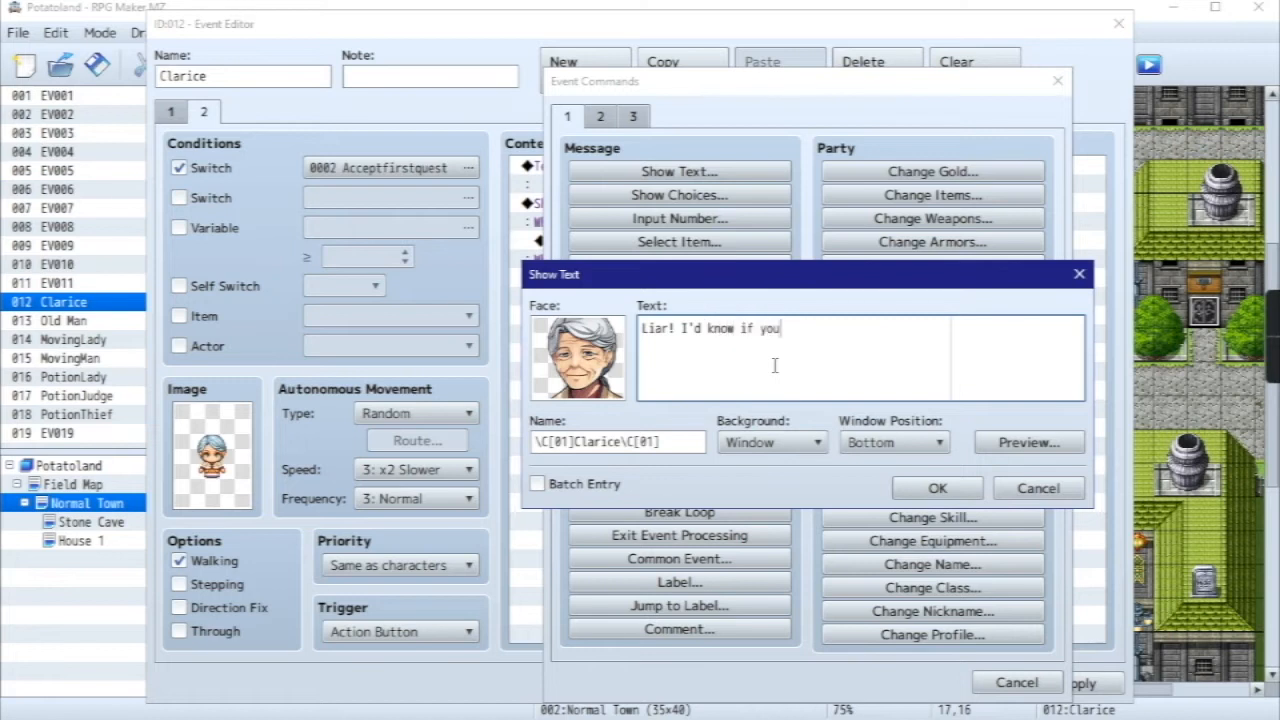
pyautogui.write(' killed the beast!')
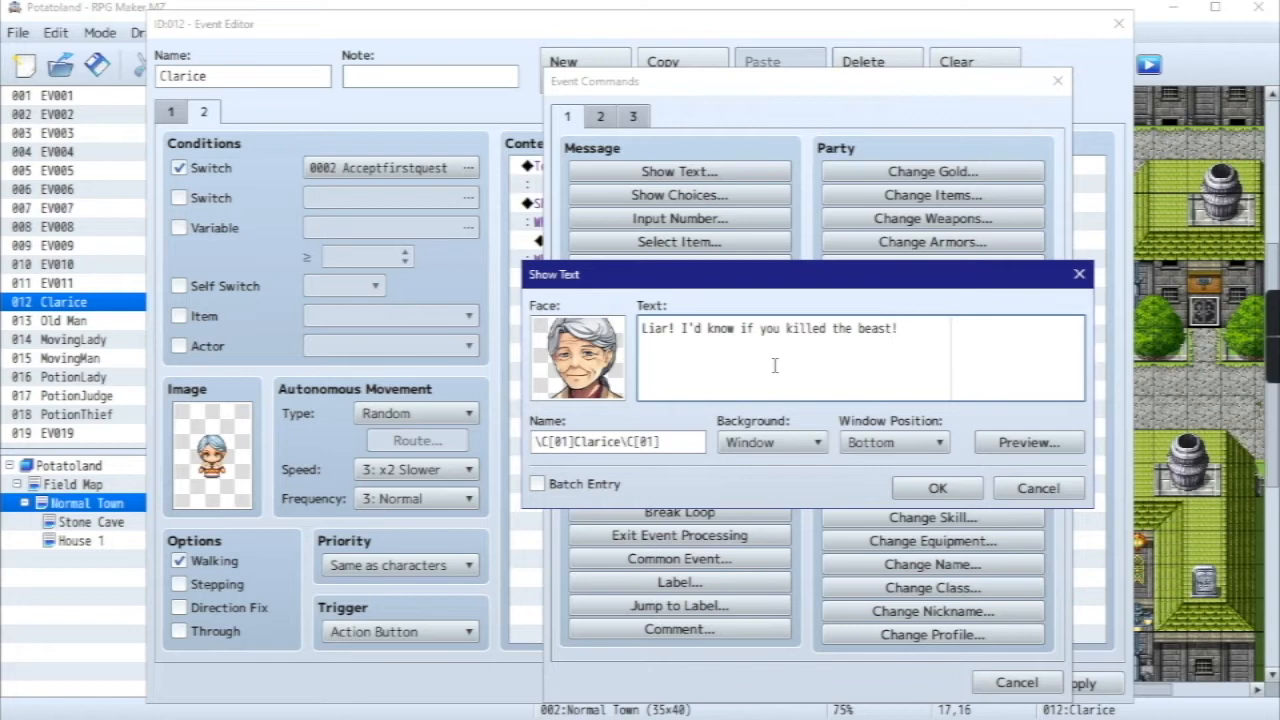
pyautogui.click(1029, 442)
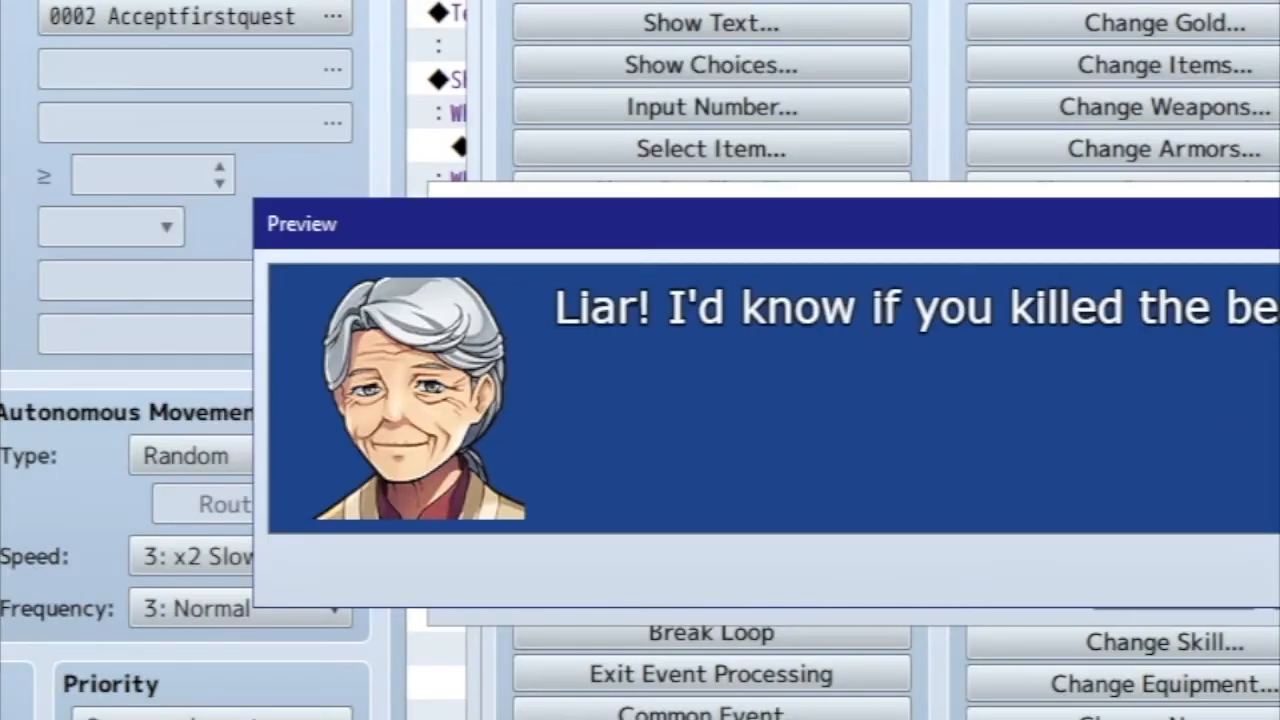
pyautogui.click(1035, 346)
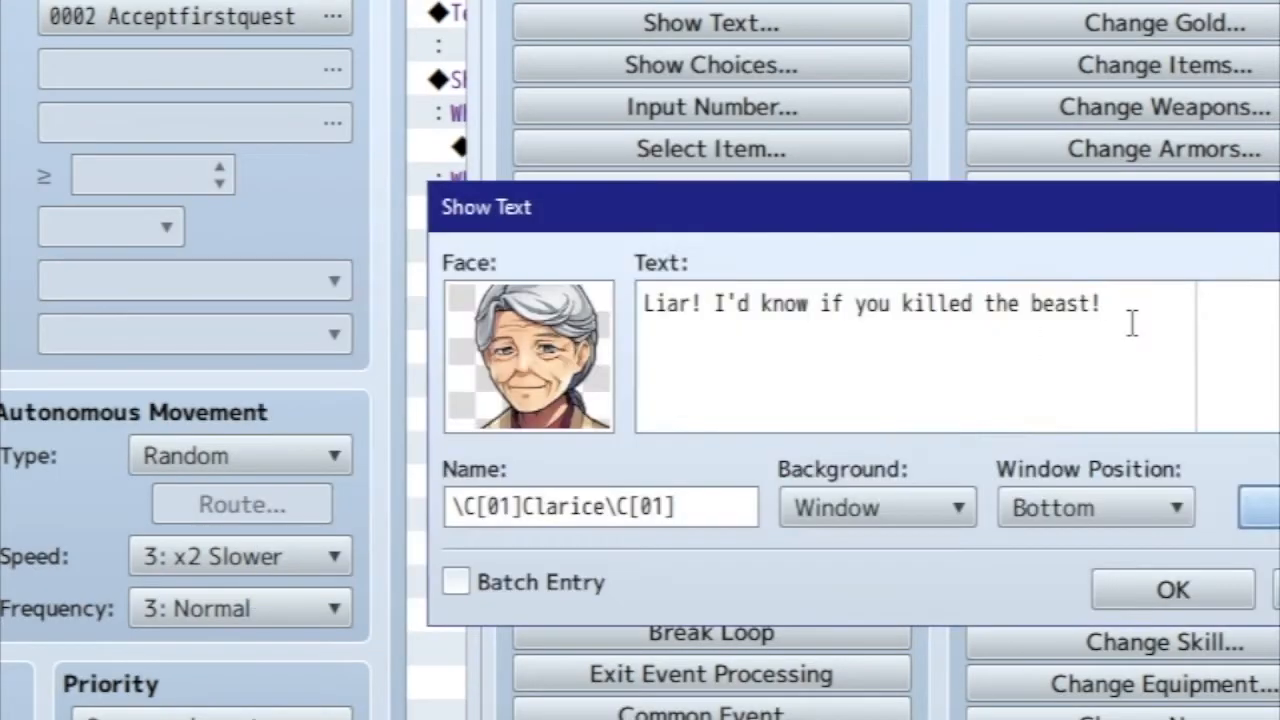
# - Extend the Yes... reply with "Don't come back, unless you have its' head." and add it to the branch
pyautogui.write('Don')
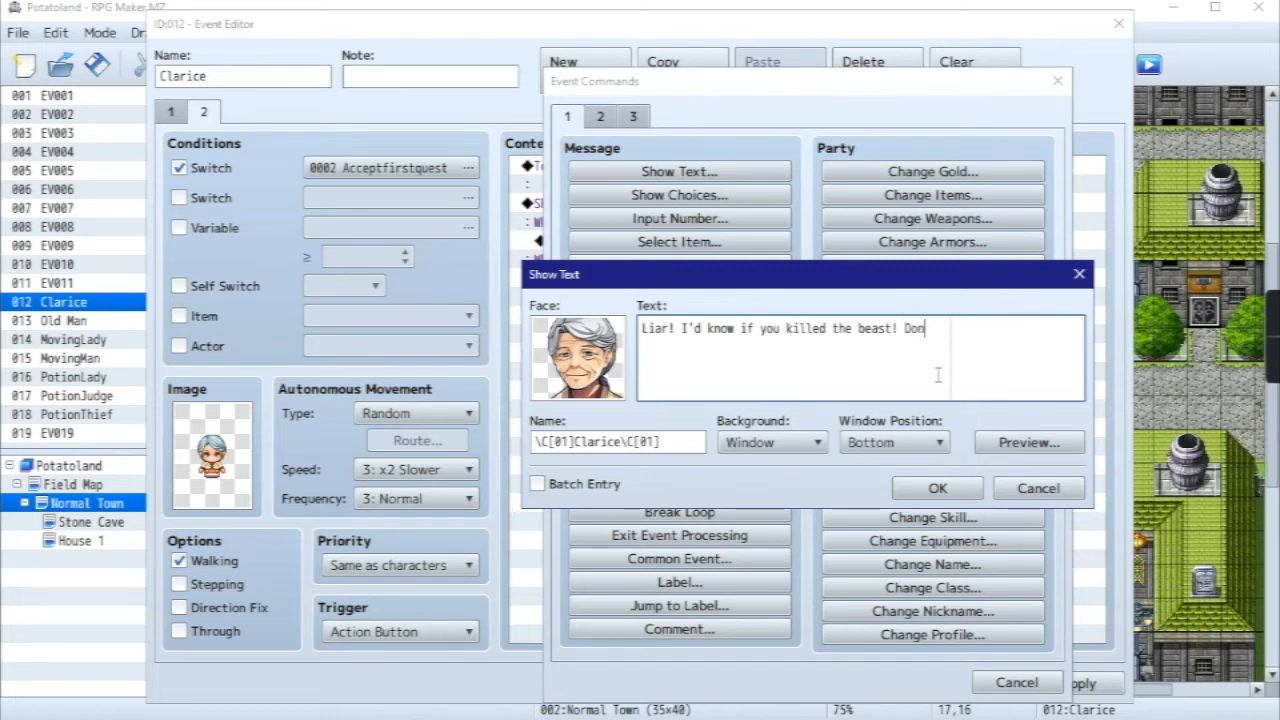
pyautogui.write("'t com")
pyautogui.write('come back')
pyautogui.write(', unless you have its')
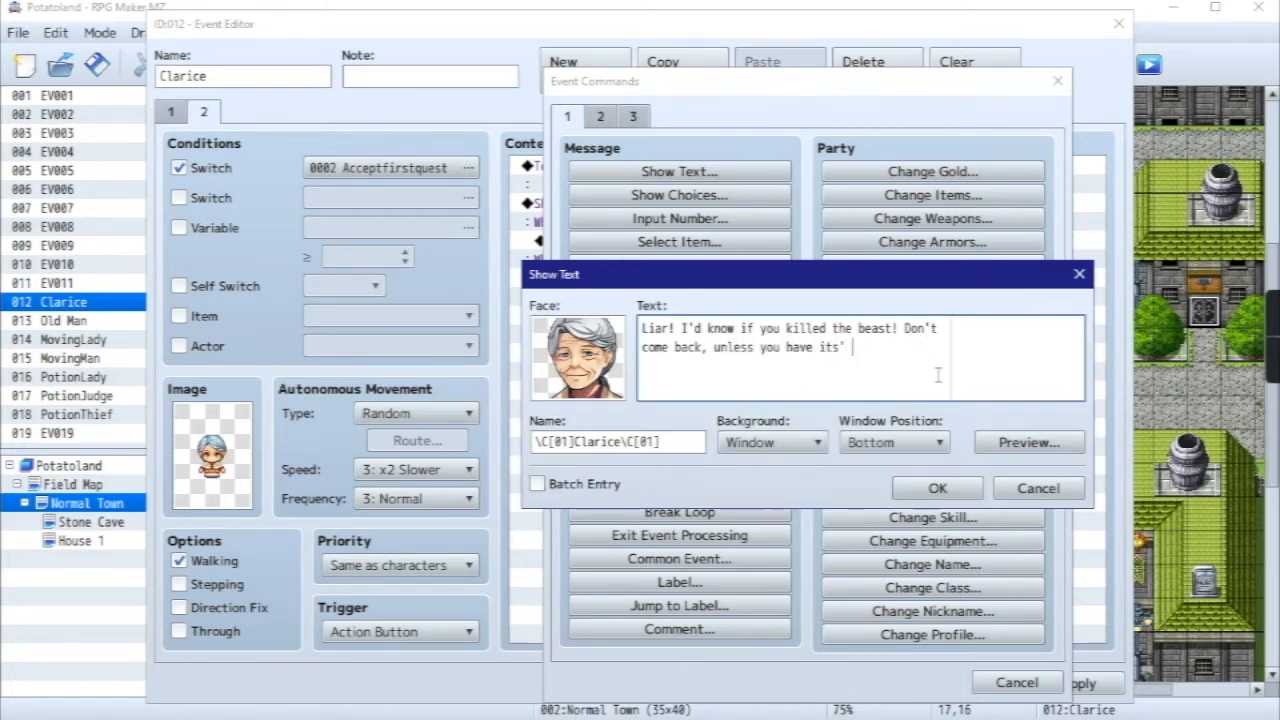
pyautogui.write("' head.")
pyautogui.click(937, 488)
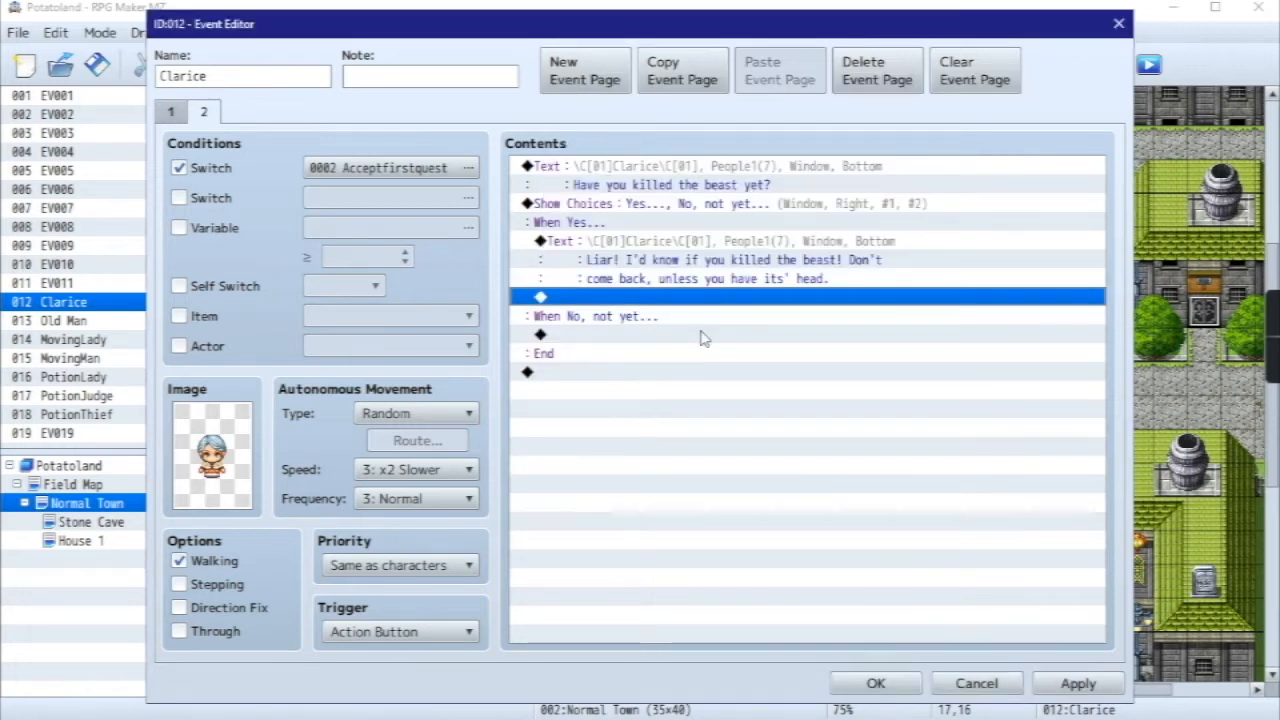
# - Start a Show Text command in the No, not yet... branch with the People1 old woman face and speaker name \C[01]Clarice\C[01]
pyautogui.click(700, 336)
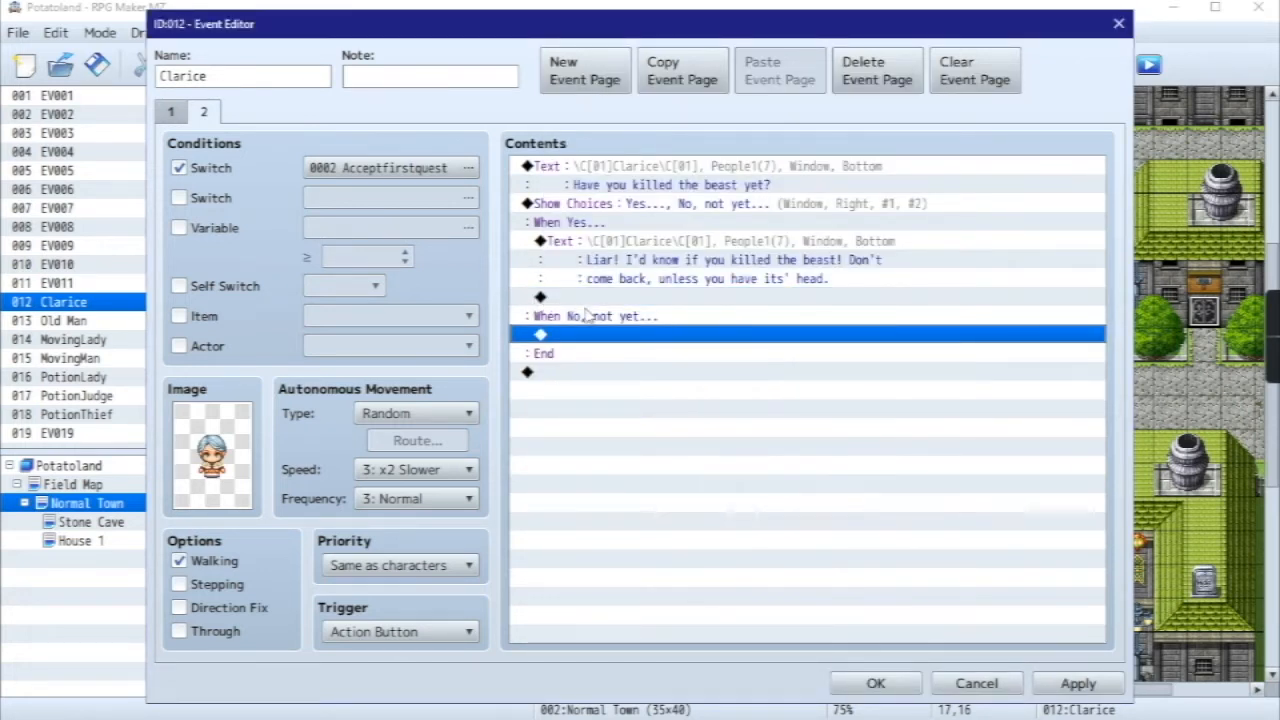
pyautogui.doubleClick(680, 340)
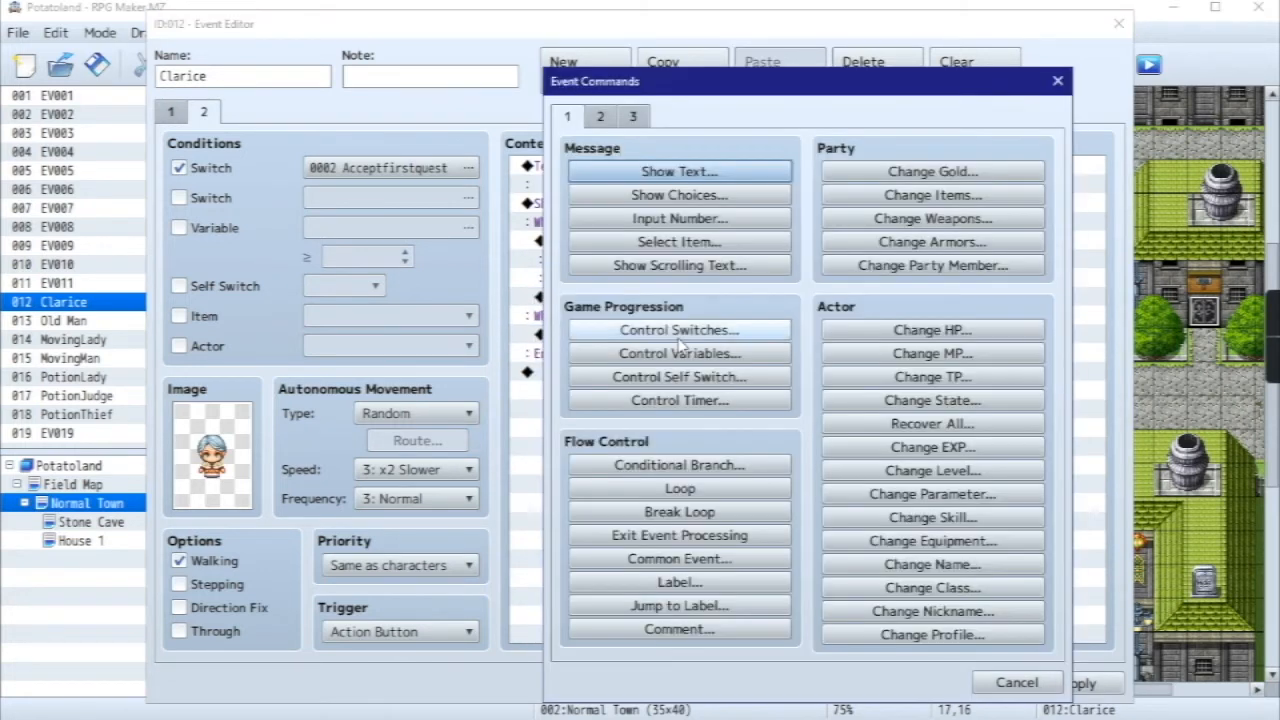
pyautogui.click(693, 174)
pyautogui.doubleClick(612, 362)
pyautogui.click(540, 338)
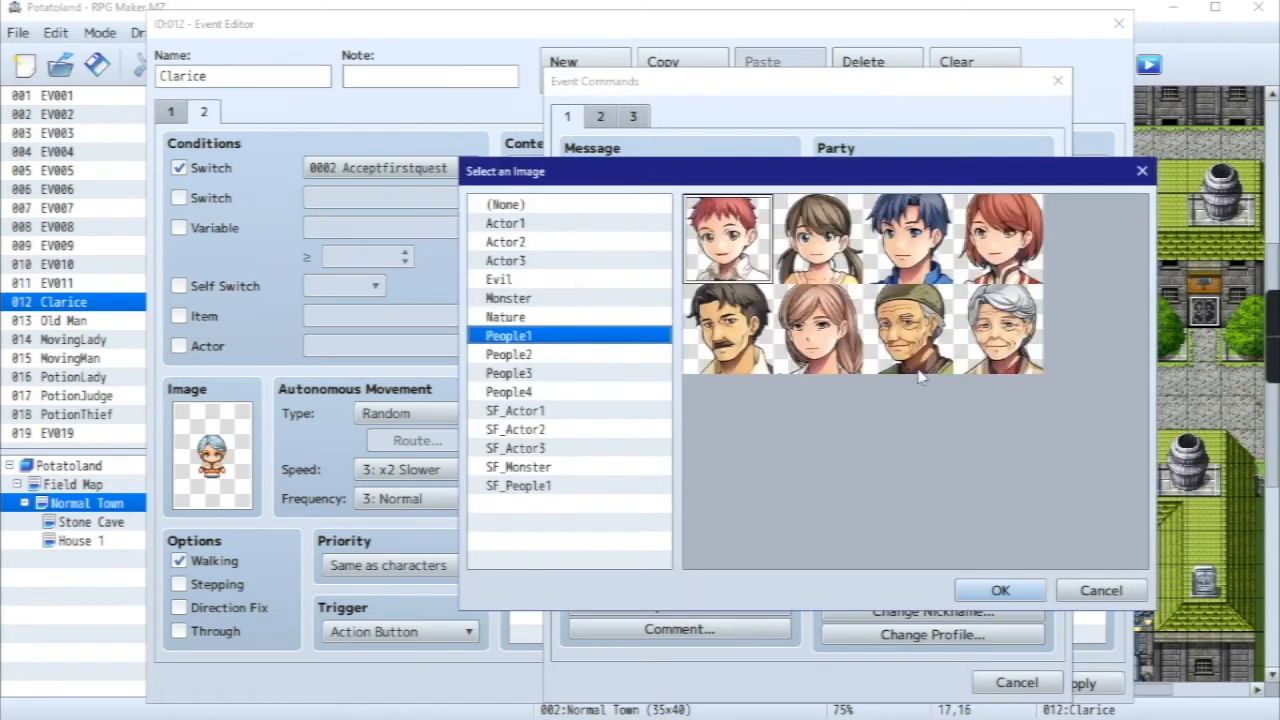
pyautogui.doubleClick(993, 345)
pyautogui.click(638, 438)
pyautogui.write('\\C[')
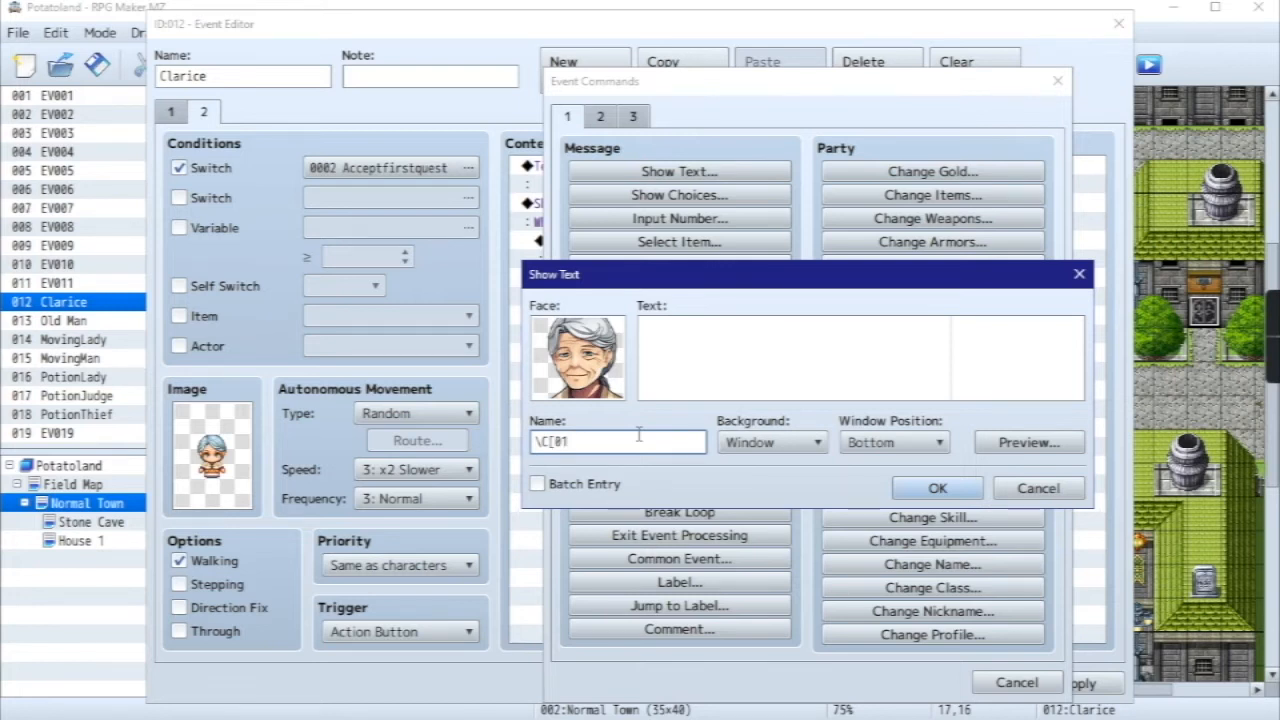
pyautogui.write('01]Clarice\\C[01')
pyautogui.press('BackSpace')
pyautogui.press('BackSpace')
pyautogui.press('BackSpace')
pyautogui.write('[01')
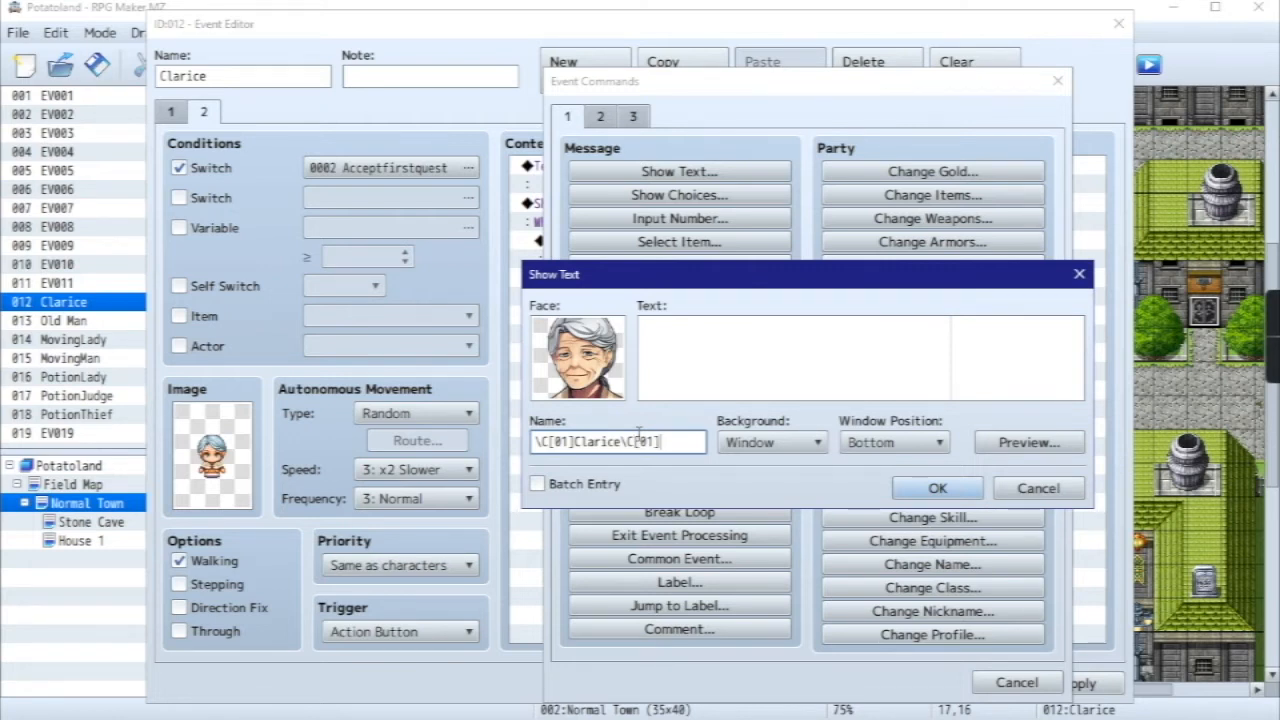
# - Write "Well, what are you waiting for? Chop Chop..." as the No, not yet... reply, preview it and add it to the branch
pyautogui.click(716, 374)
pyautogui.write('Well, what atre')
pyautogui.press('BackSpace')
pyautogui.press('BackSpace')
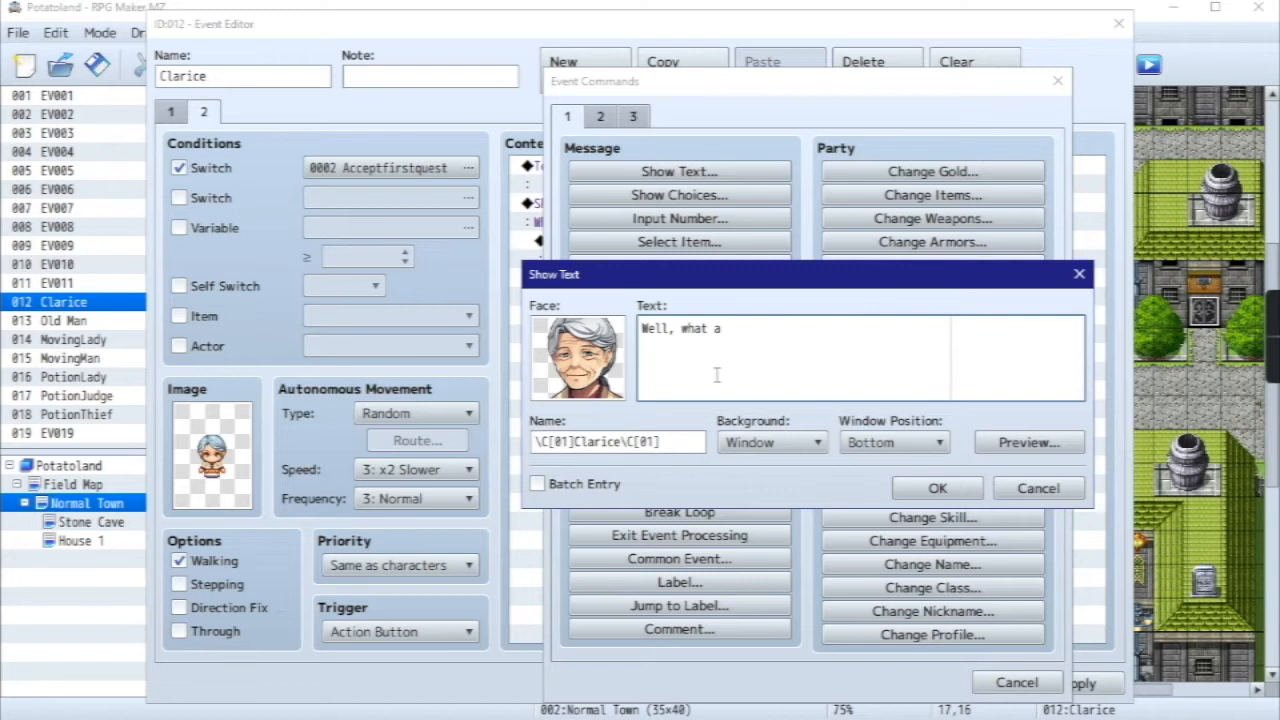
pyautogui.write('you waiting for? Cho')
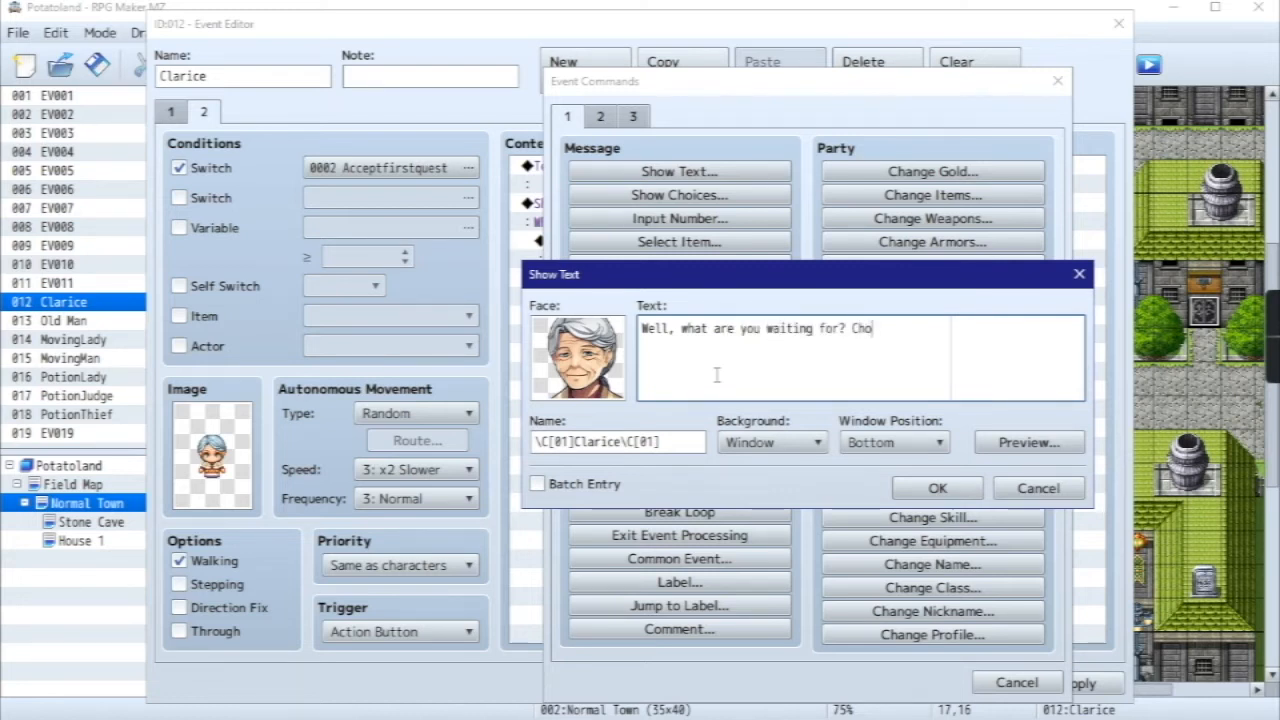
pyautogui.write('p Chop...')
pyautogui.click(1029, 442)
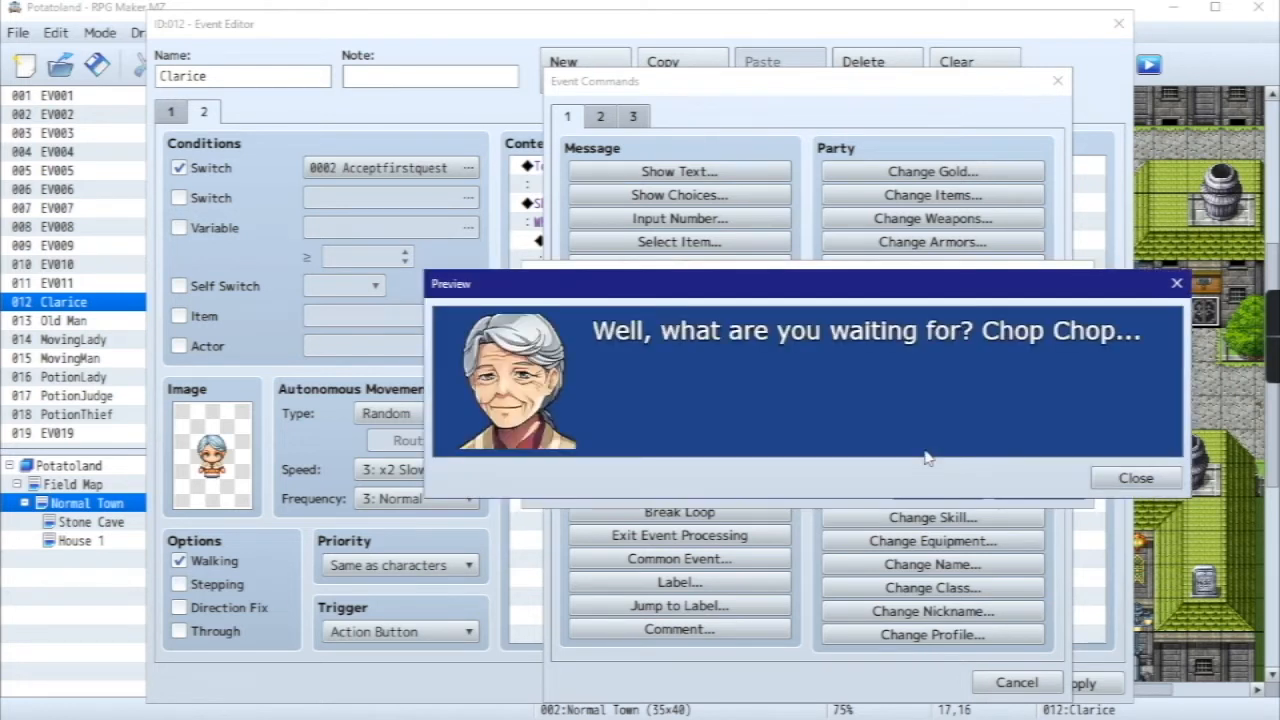
pyautogui.click(1170, 479)
pyautogui.click(938, 486)
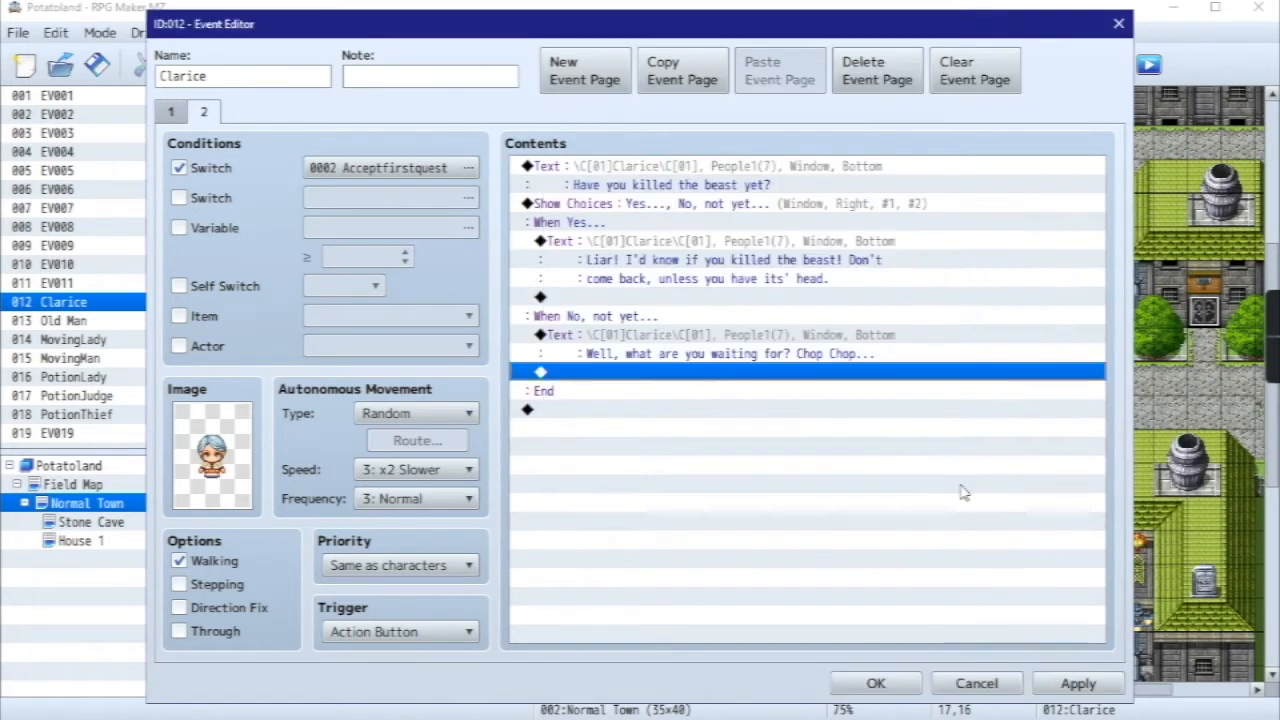
# - Apply the second page's changes, review Clarice's first event page and close the event with its changes kept
pyautogui.click(715, 298)
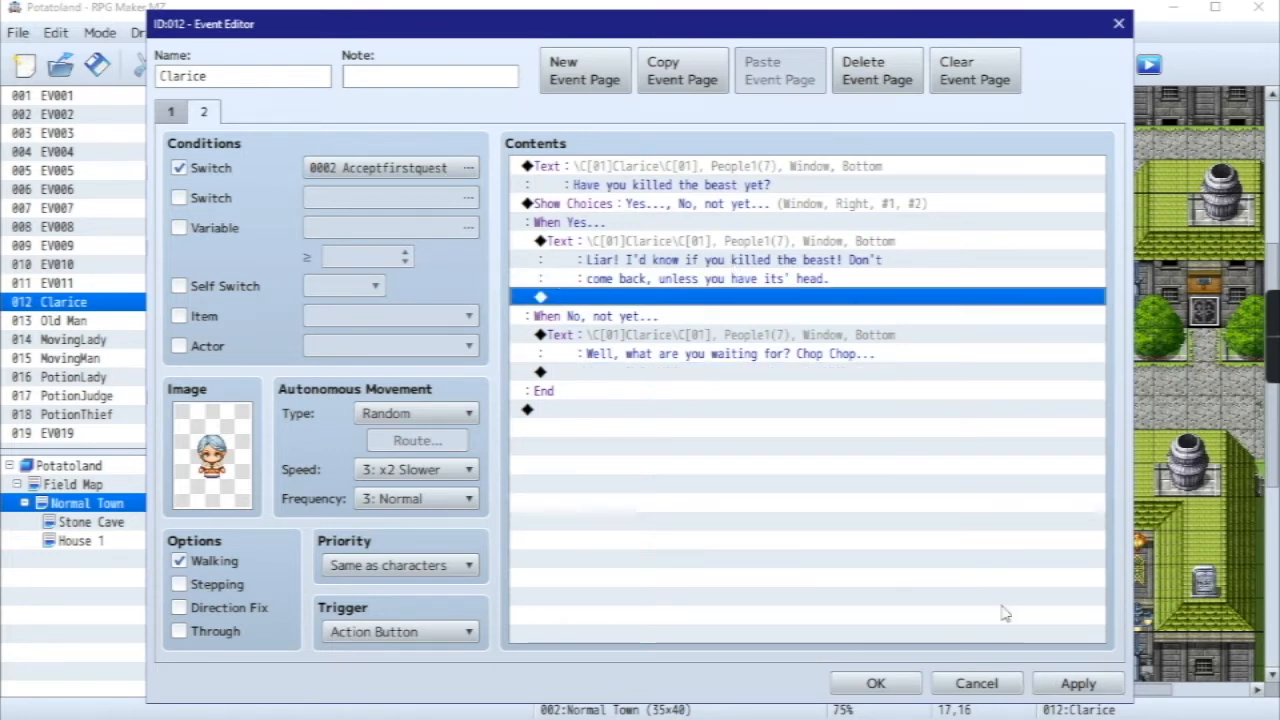
pyautogui.click(1075, 684)
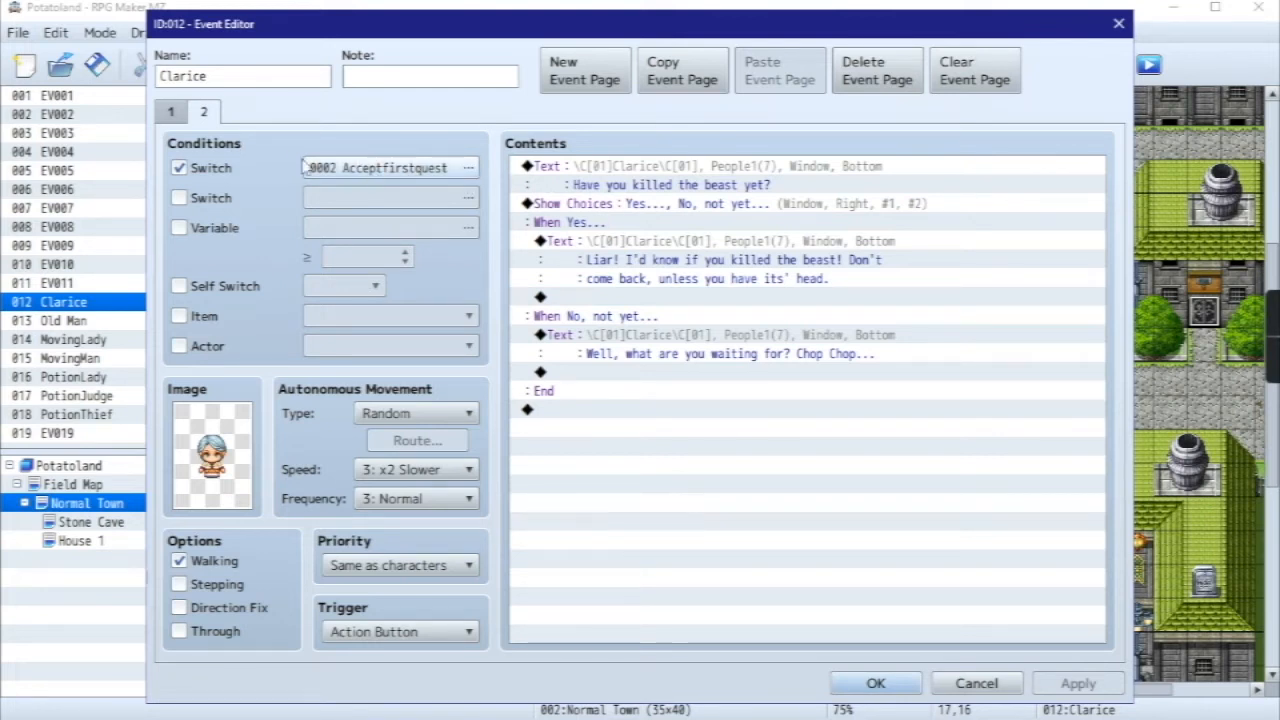
pyautogui.click(171, 113)
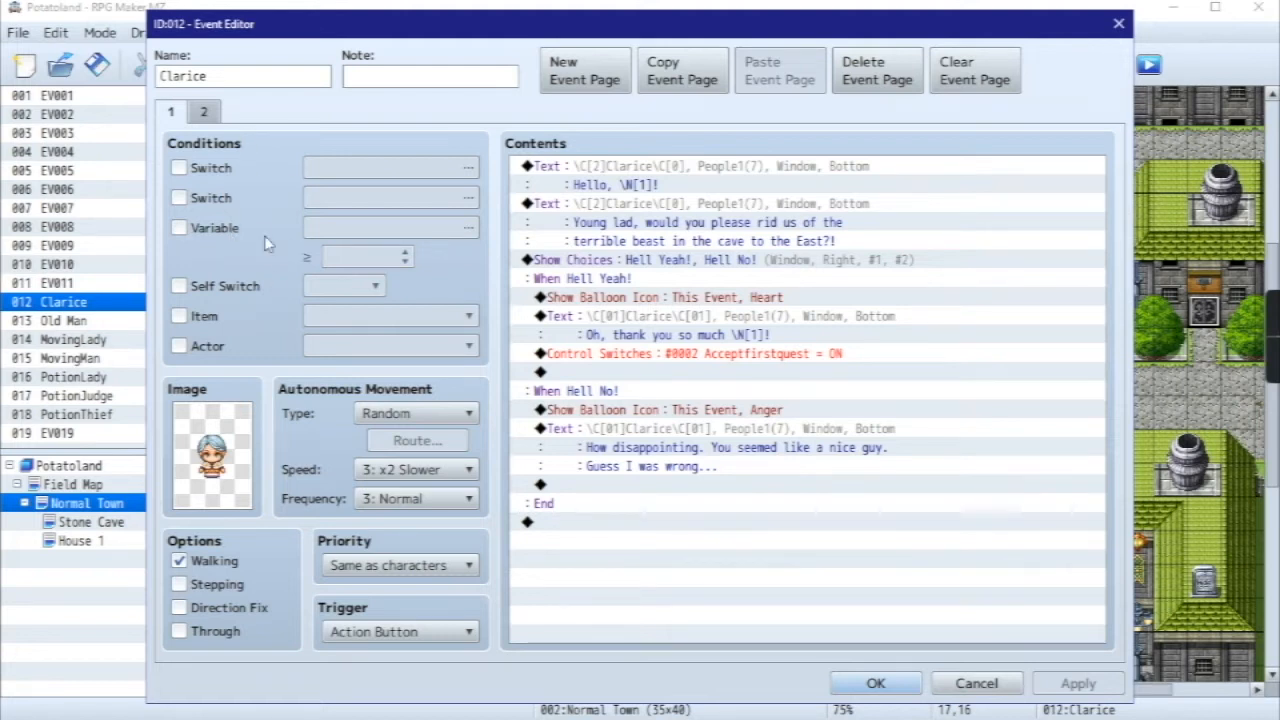
pyautogui.moveTo(268, 229)
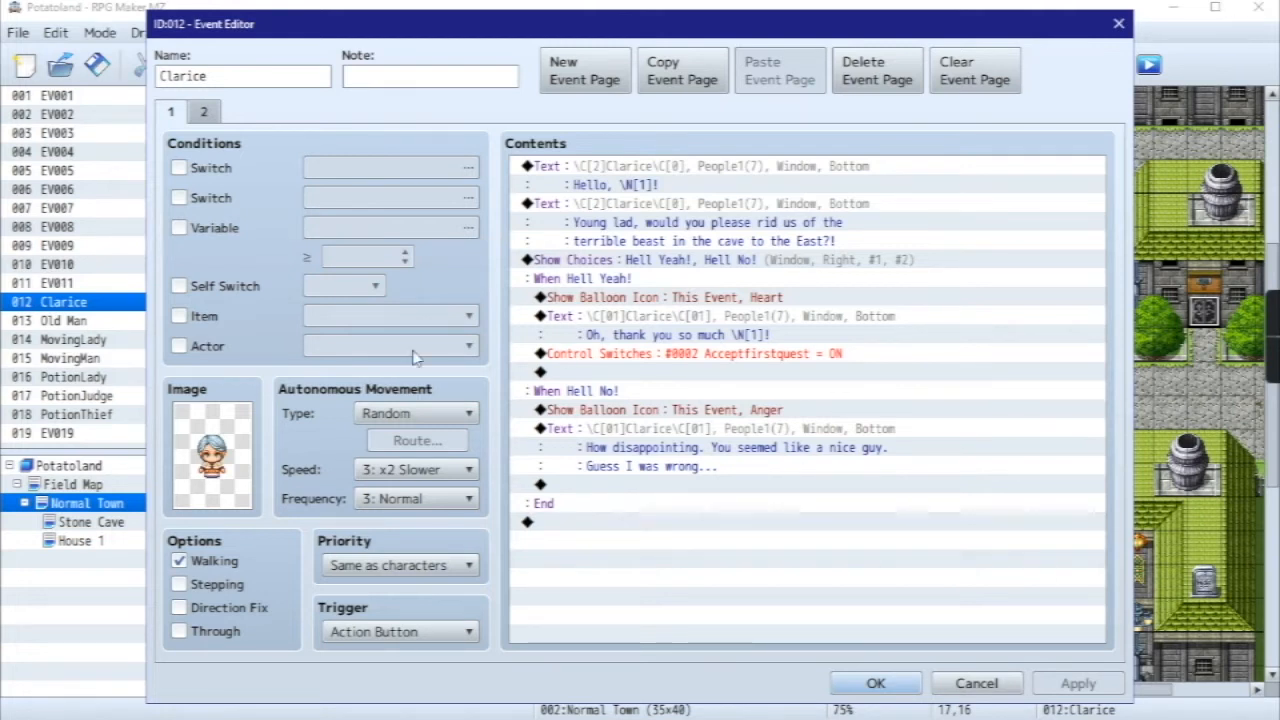
pyautogui.click(876, 683)
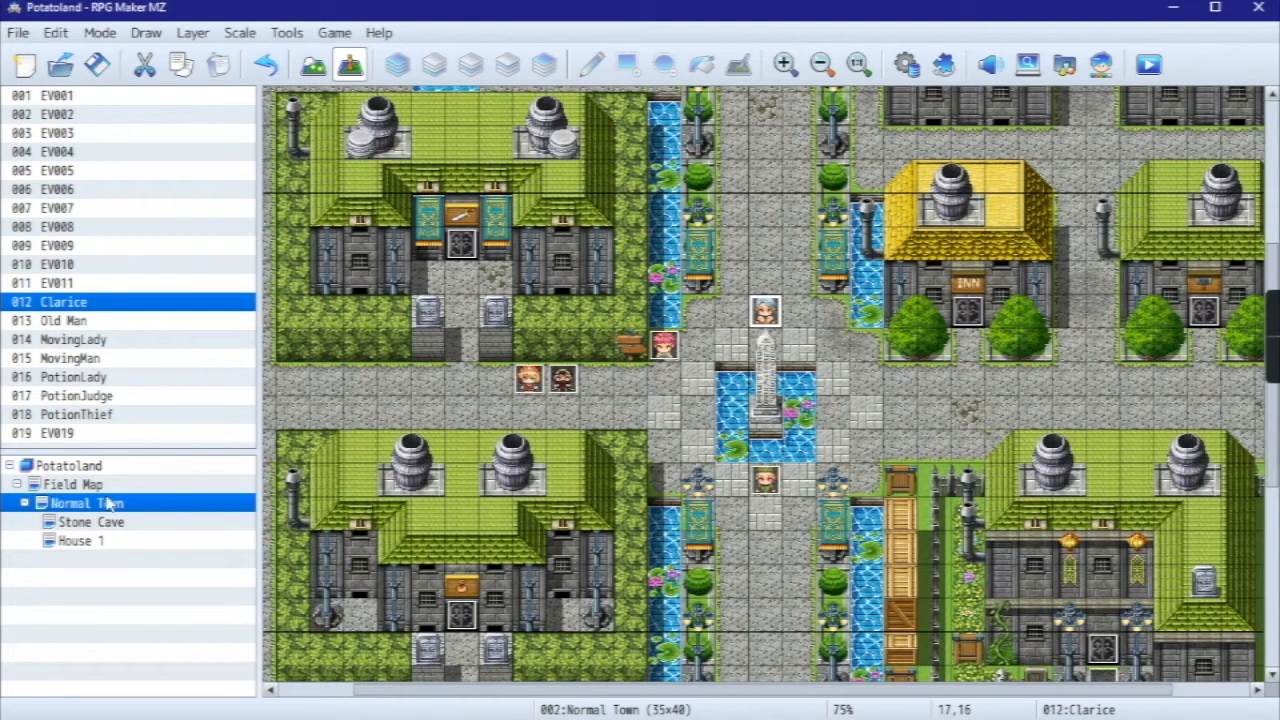
# - Create a new event on the House 1 map, on the red carpet at 13,6, and name it OpeningScene
pyautogui.click(77, 545)
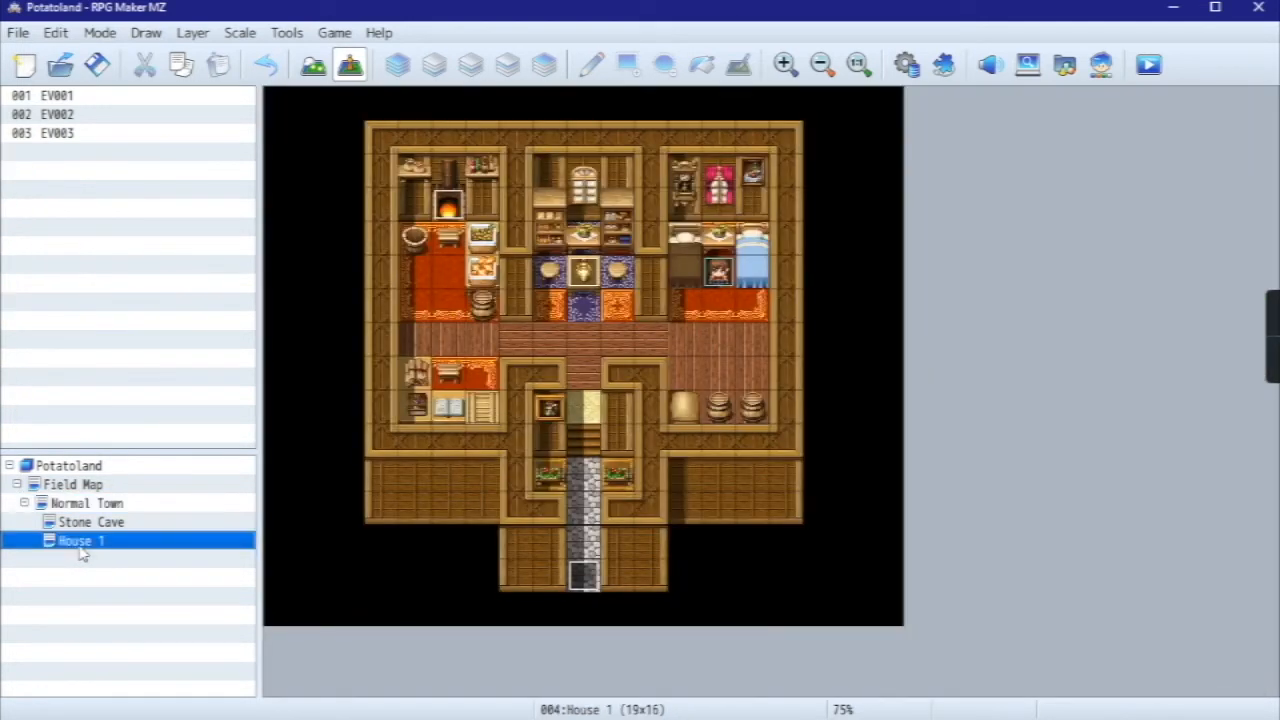
pyautogui.rightClick(720, 313)
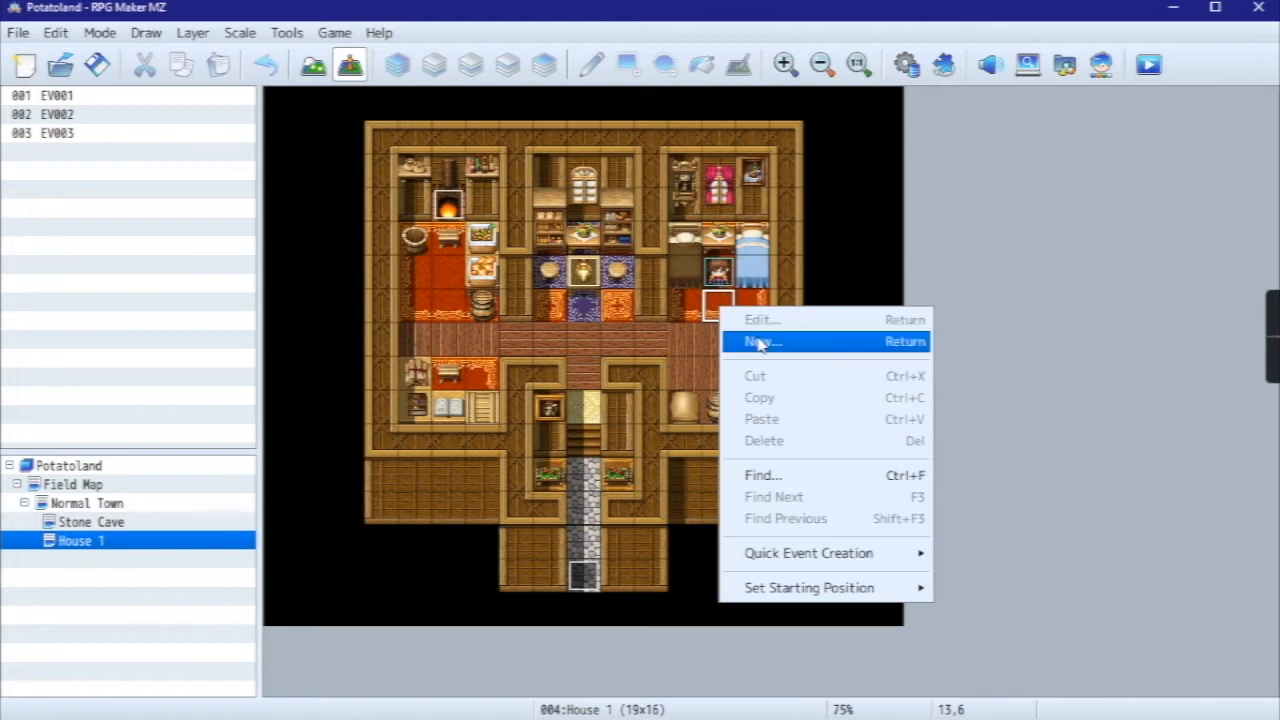
pyautogui.click(758, 342)
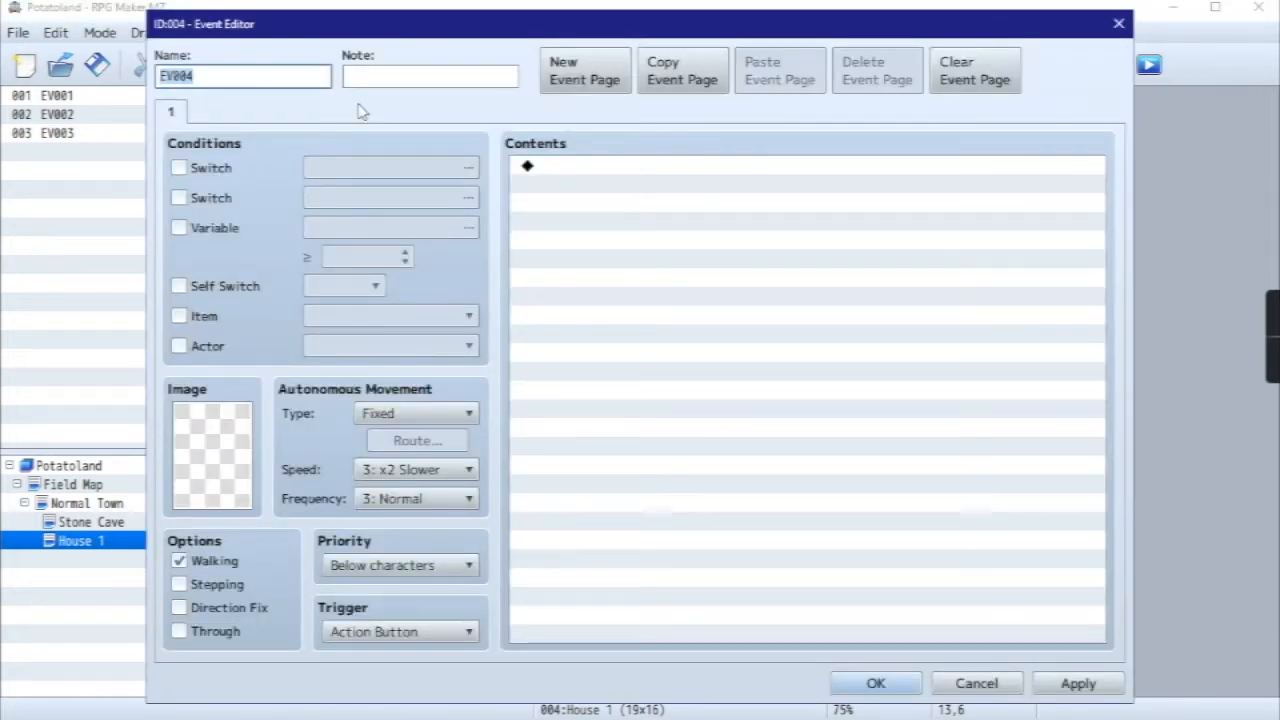
pyautogui.write('Opening')
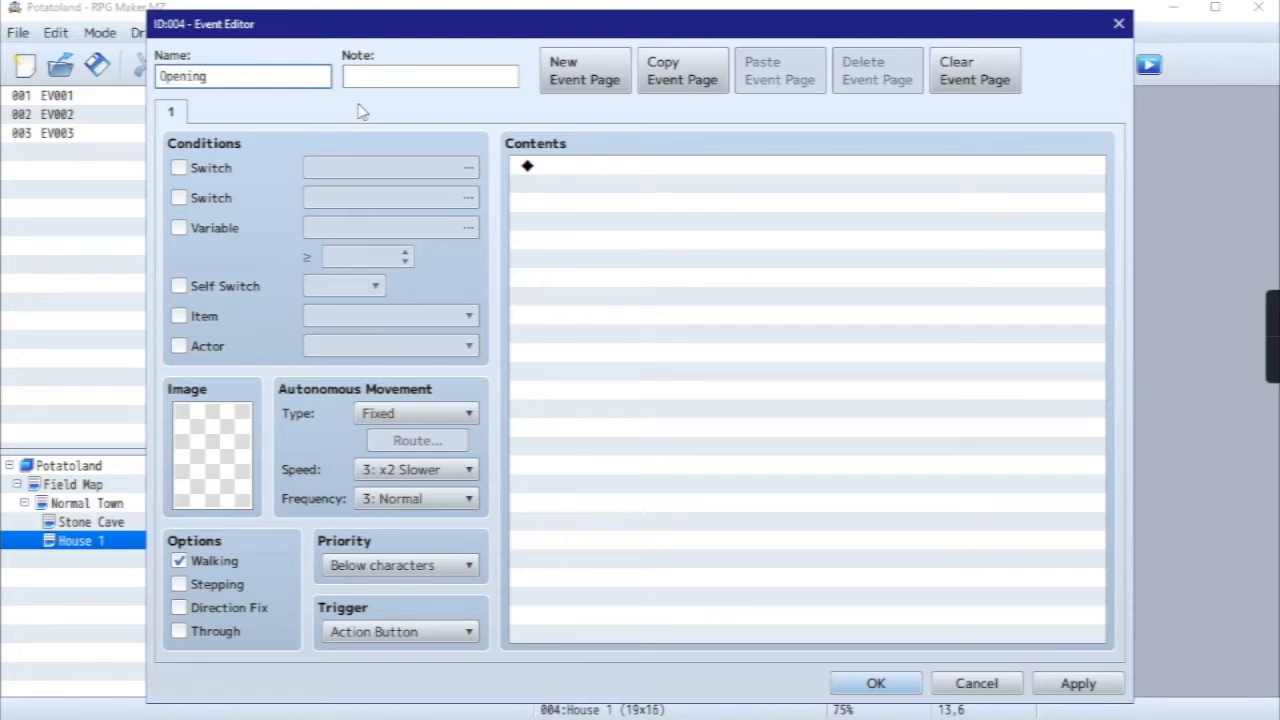
pyautogui.write(' scene')
pyautogui.press('BackSpace')
pyautogui.press('Delete')
pyautogui.write('Scene')
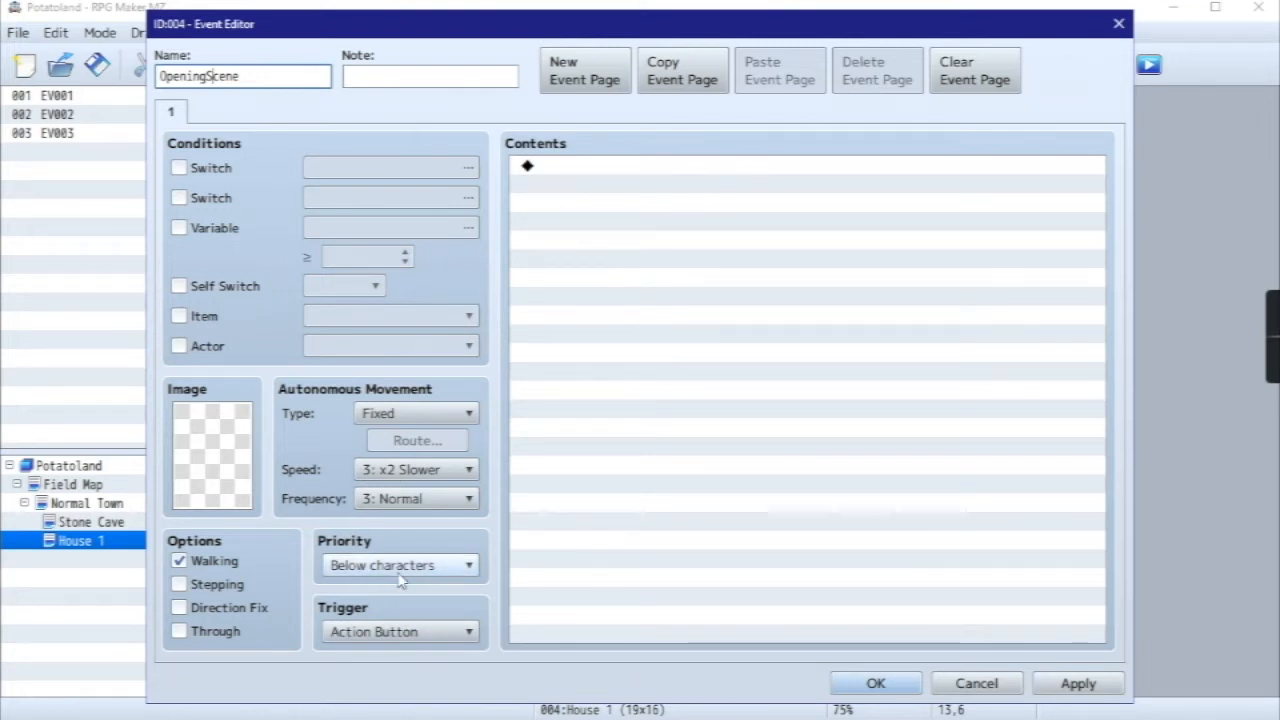
# - Set the OpeningScene event's trigger to Player Touch and its movement speed to 4: Normal, and apply the settings
pyautogui.click(386, 632)
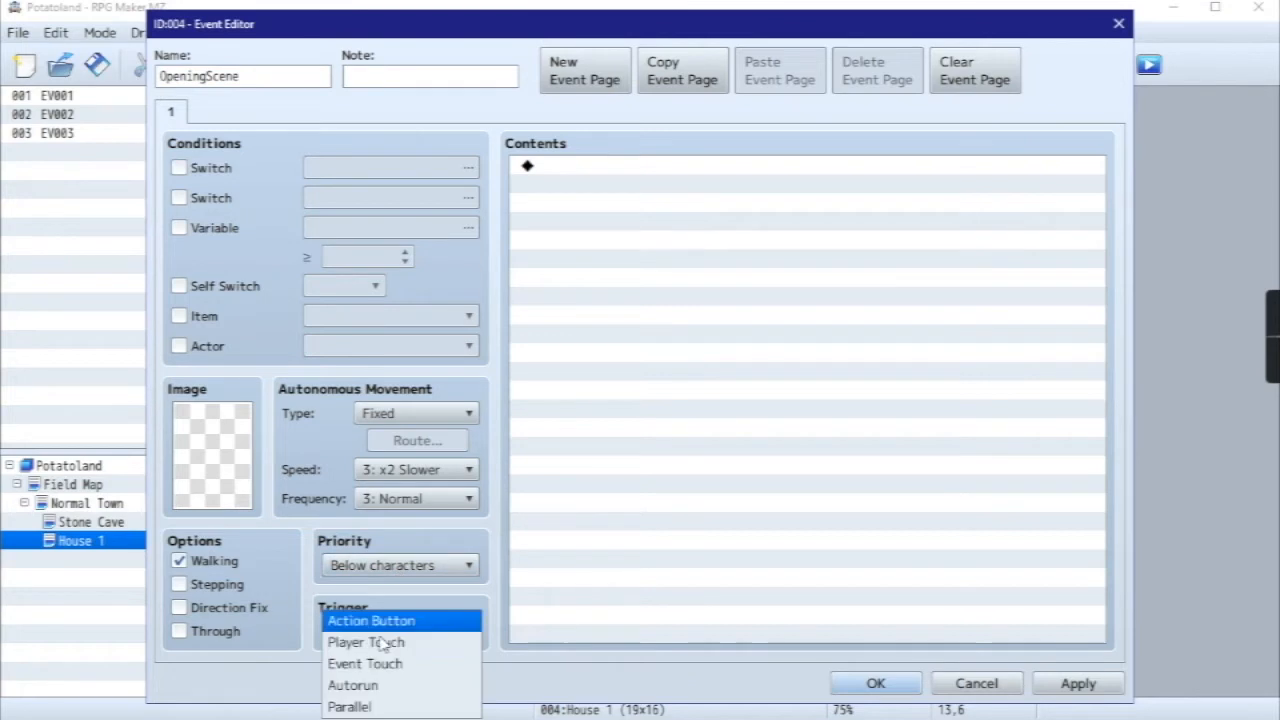
pyautogui.click(380, 643)
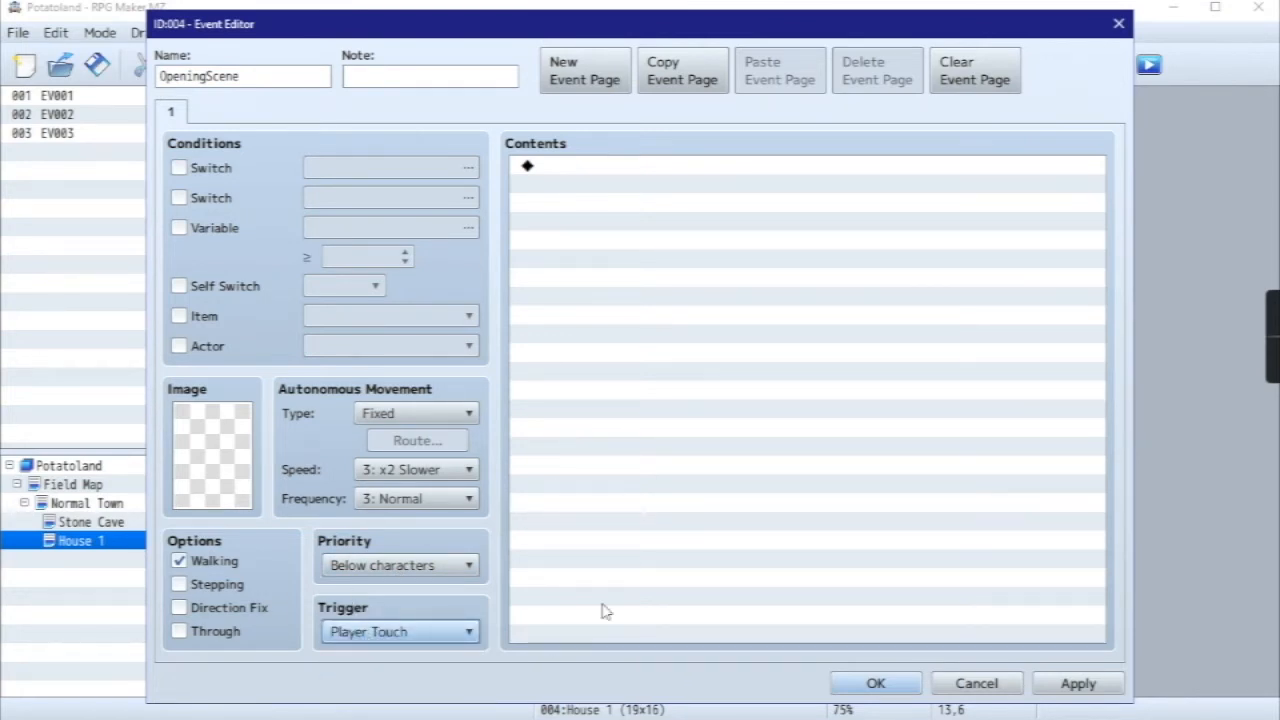
pyautogui.click(432, 470)
pyautogui.click(440, 560)
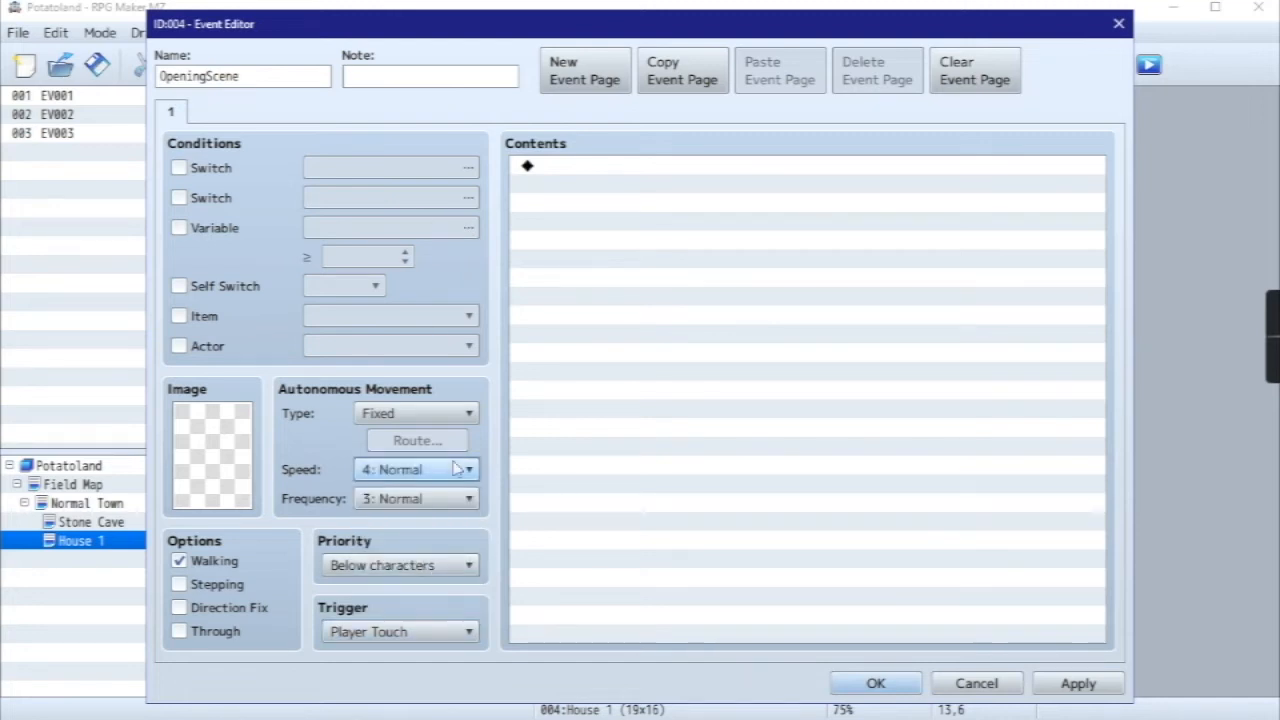
pyautogui.click(1078, 684)
# - Start a Show Text command in the OpeningScene event and give it the brown-haired hero's face, the first one in Actor1
pyautogui.click(600, 167)
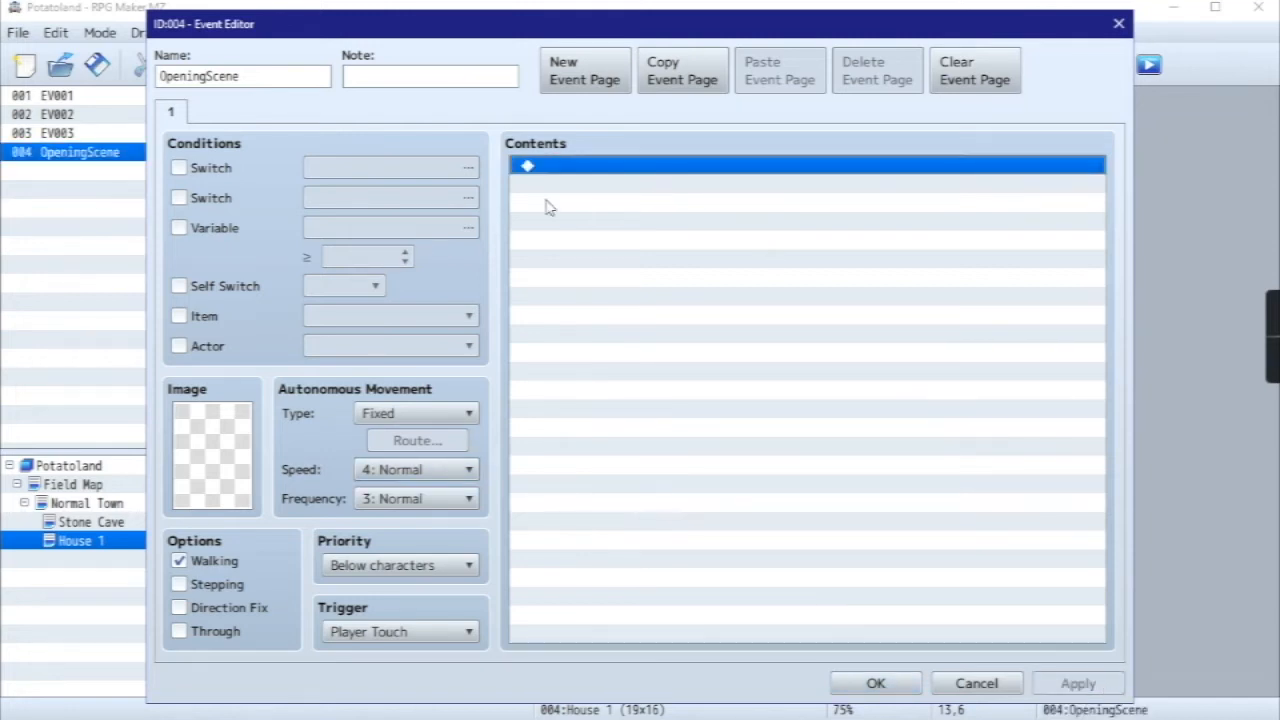
pyautogui.doubleClick(614, 168)
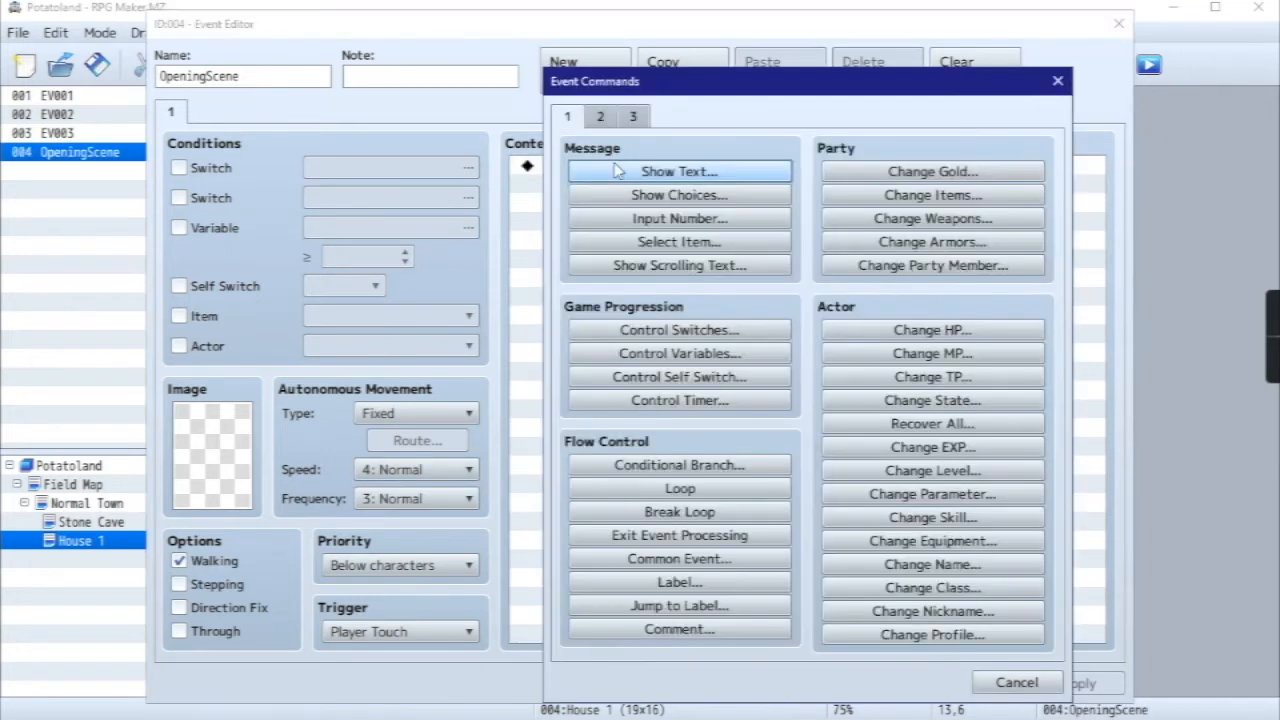
pyautogui.click(619, 172)
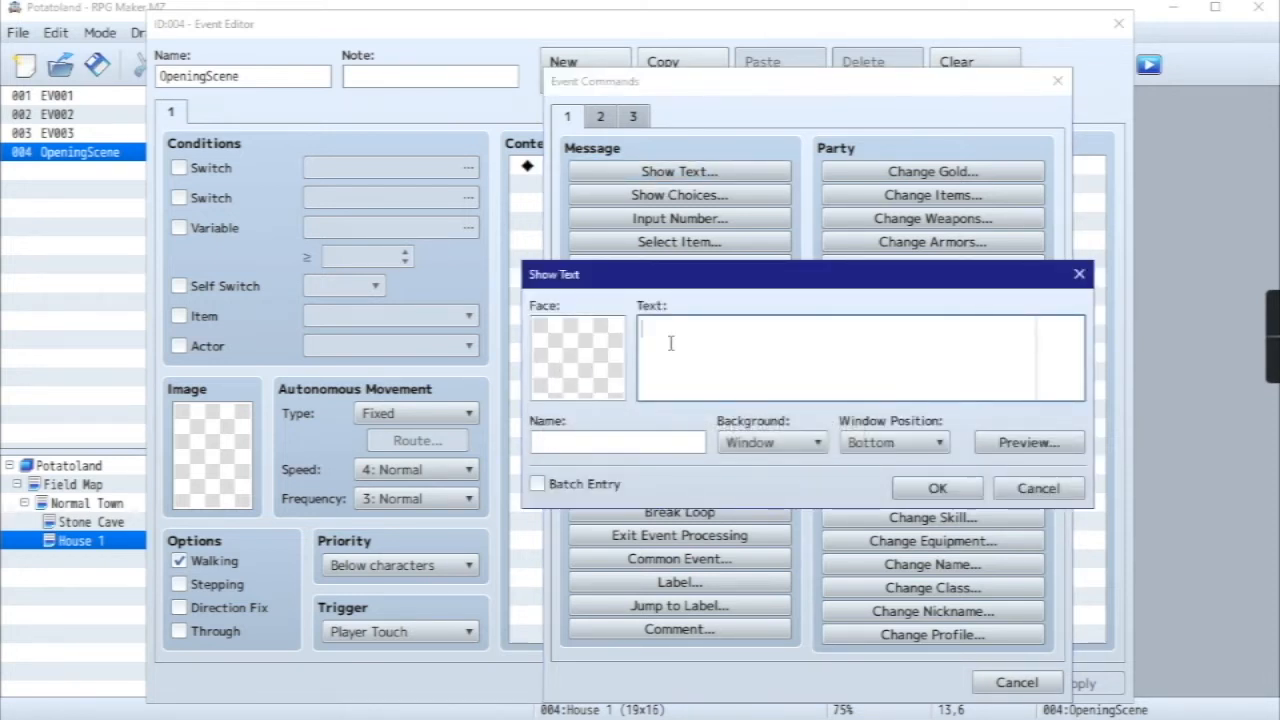
pyautogui.doubleClick(565, 360)
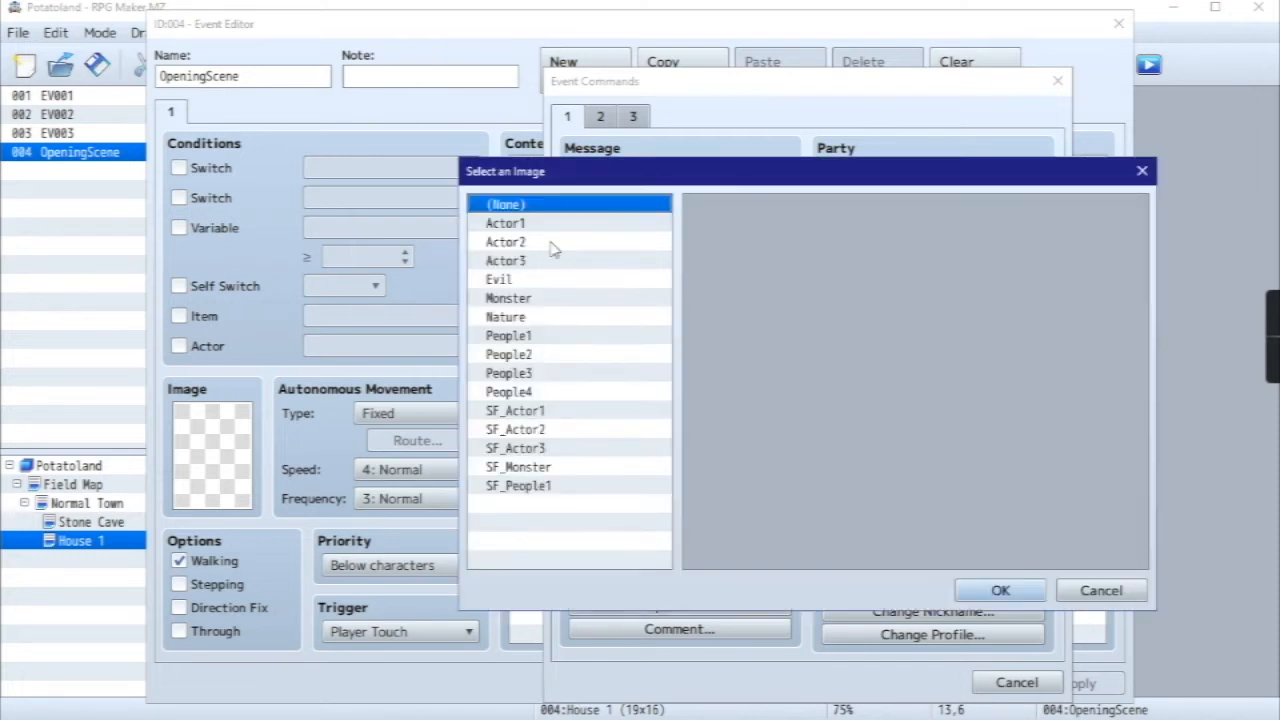
pyautogui.click(1100, 590)
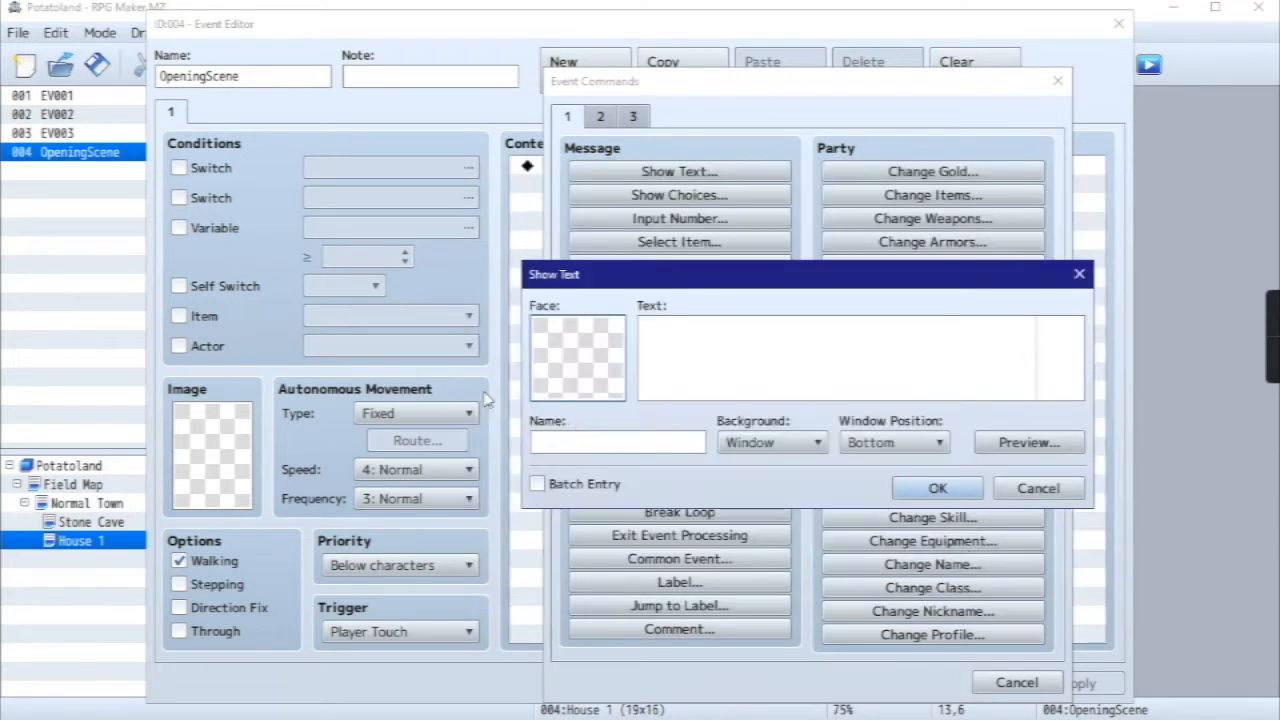
pyautogui.doubleClick(586, 364)
pyautogui.click(530, 226)
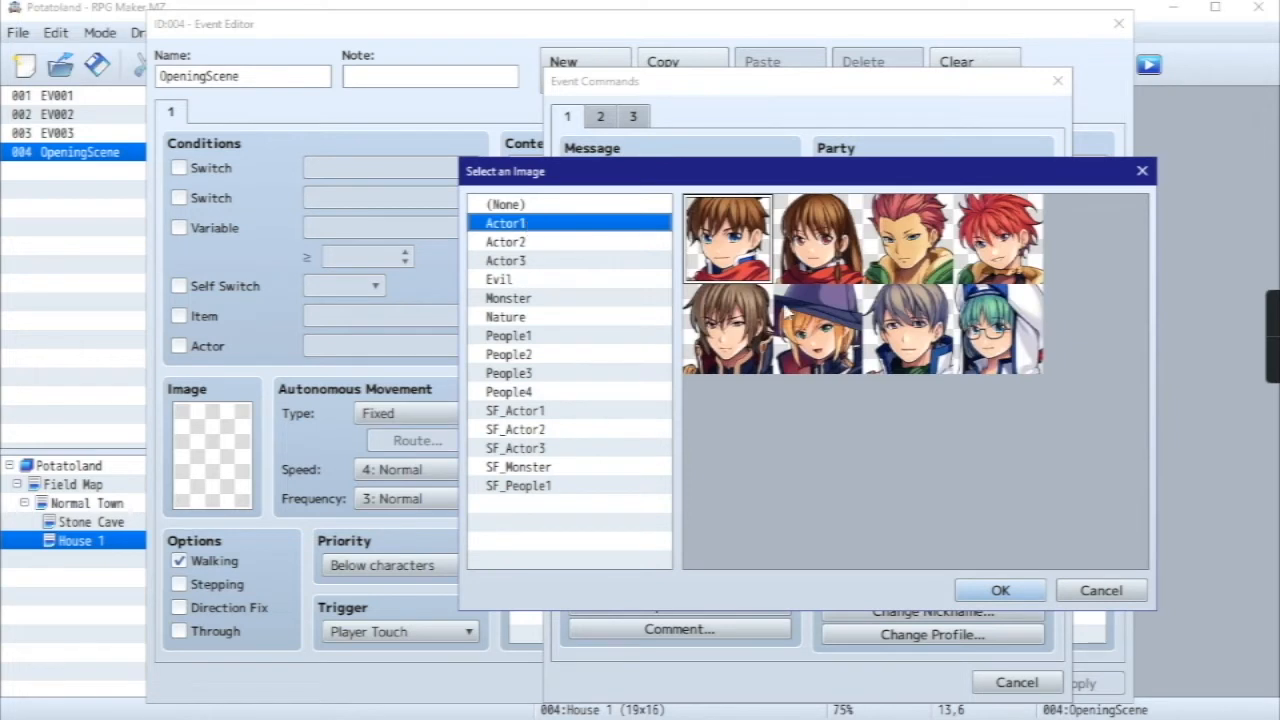
pyautogui.doubleClick(745, 250)
# - Set the message's speaker name to \C[05]\N[1]\C[05]
pyautogui.click(625, 442)
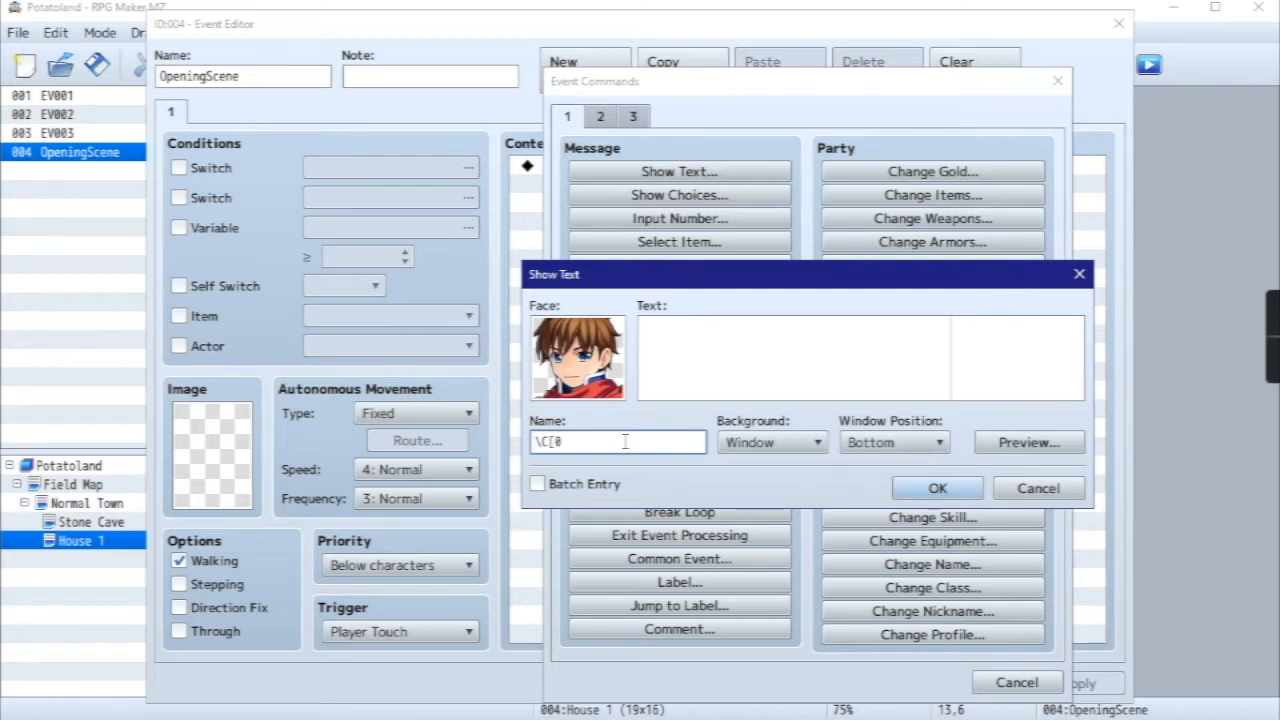
pyautogui.write('\\C[05]')
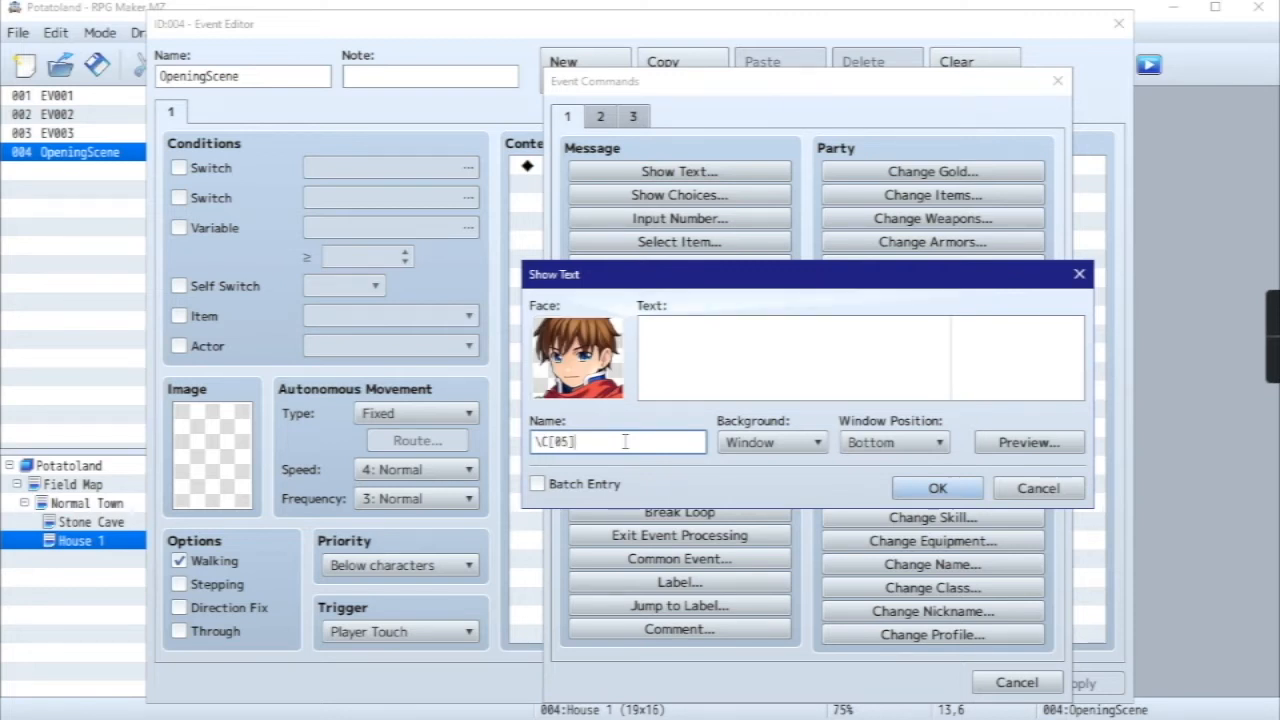
pyautogui.write('\\N[')
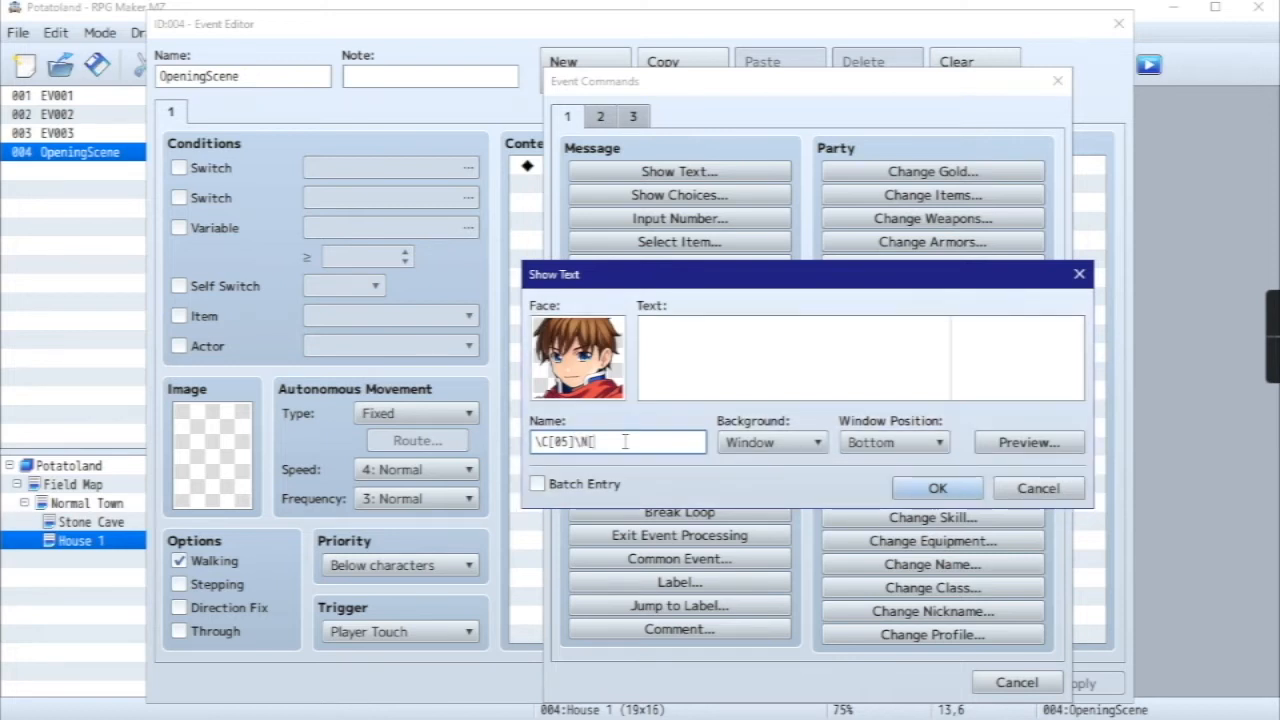
pyautogui.write('1]\\C[05')
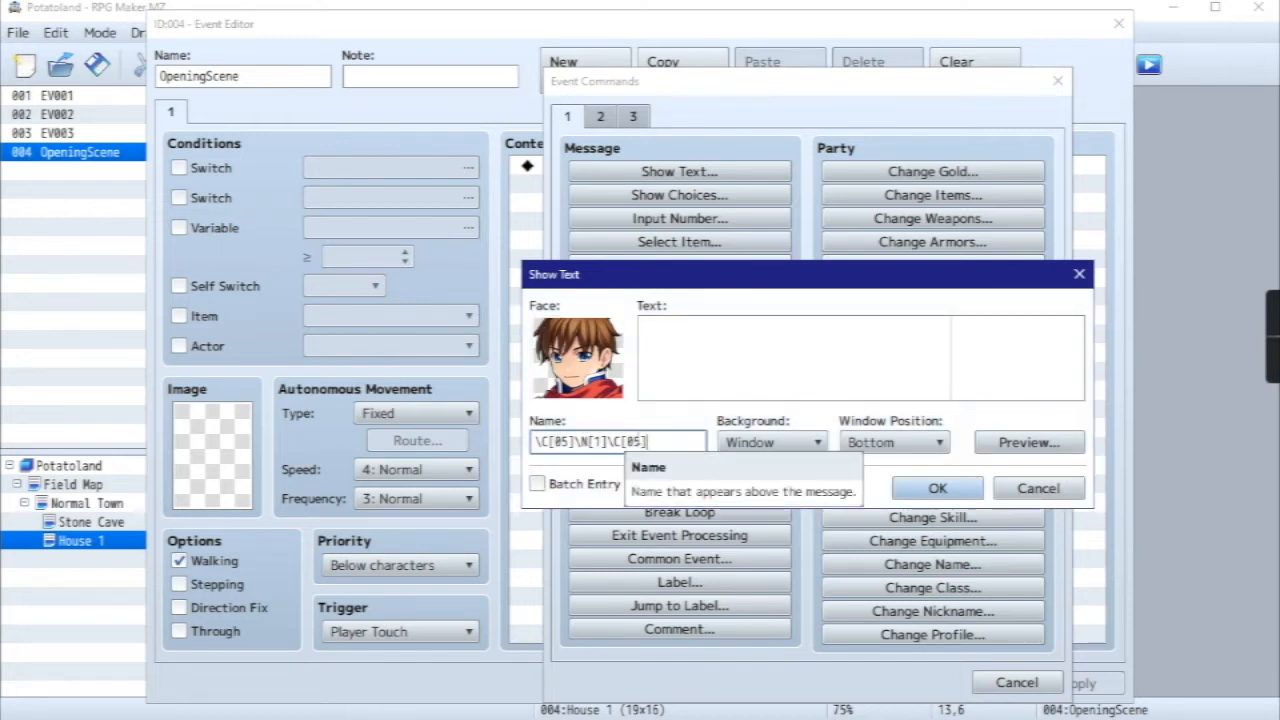
# - Write "Ahh. What a lovely morning! Let's go on an adventure!" as the message text and add it to the event
pyautogui.click(695, 322)
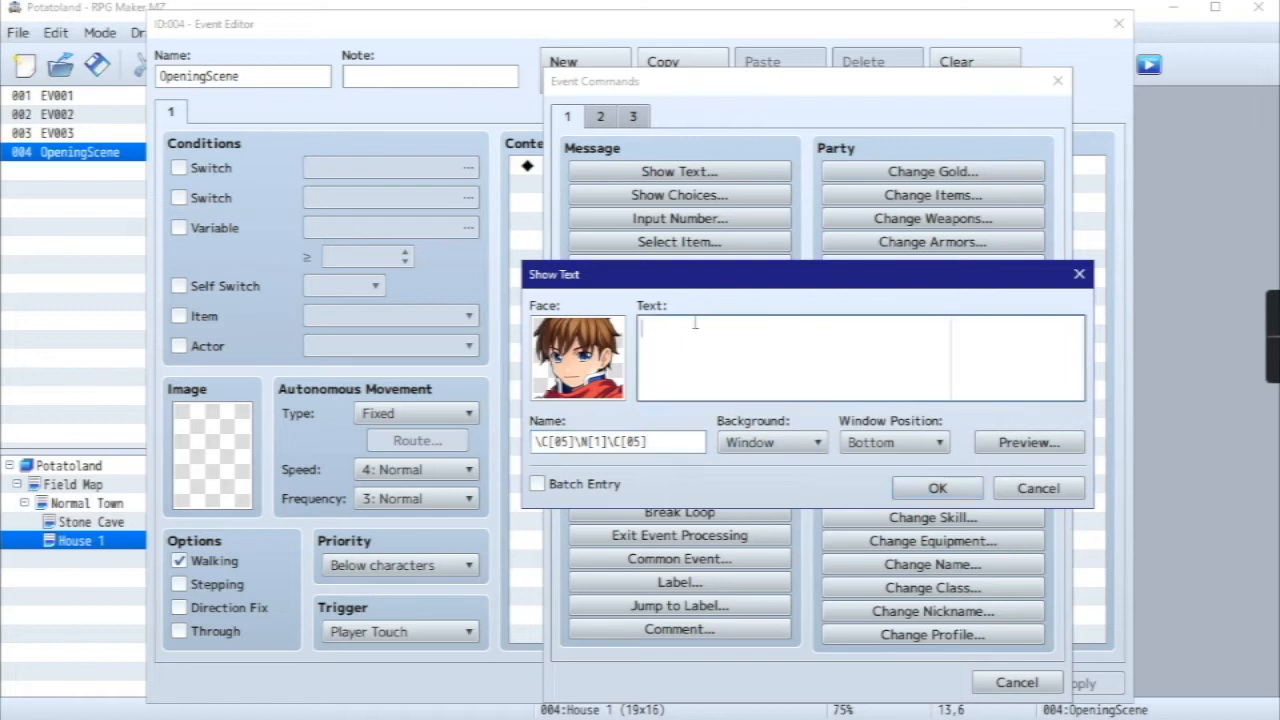
pyautogui.write('Ahh. What a lovely morning')
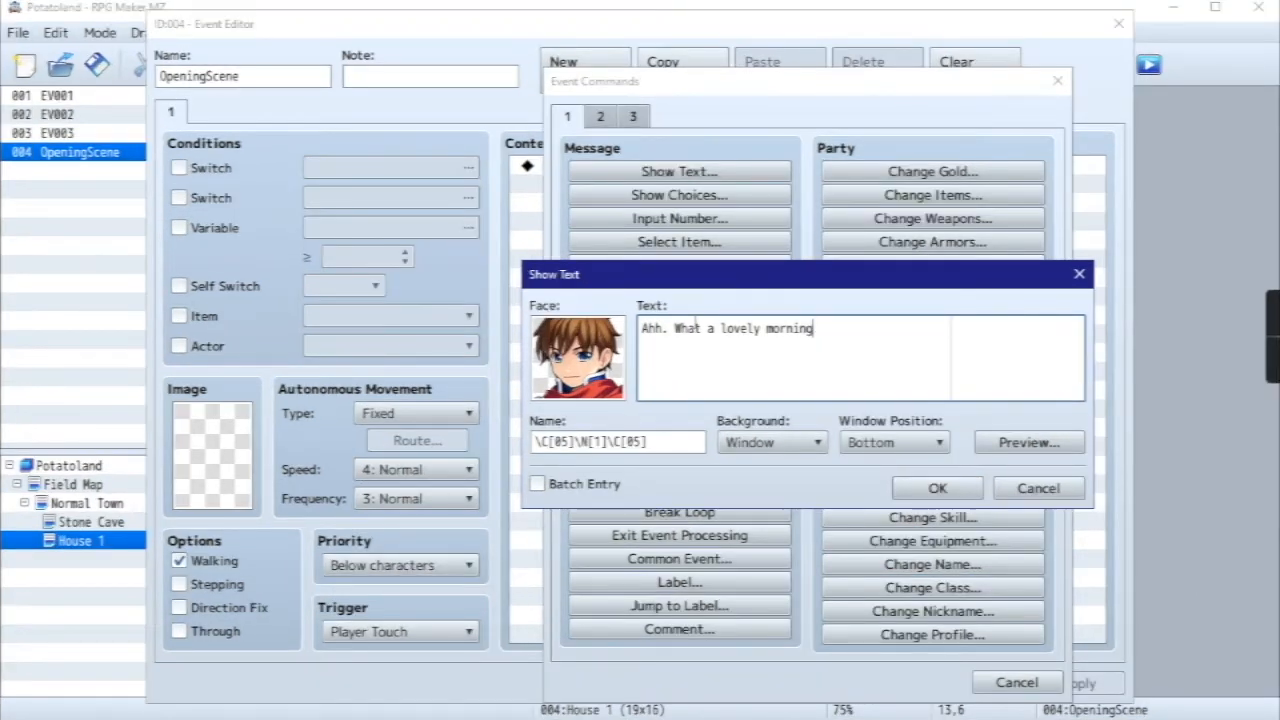
pyautogui.write("Let's go on a")
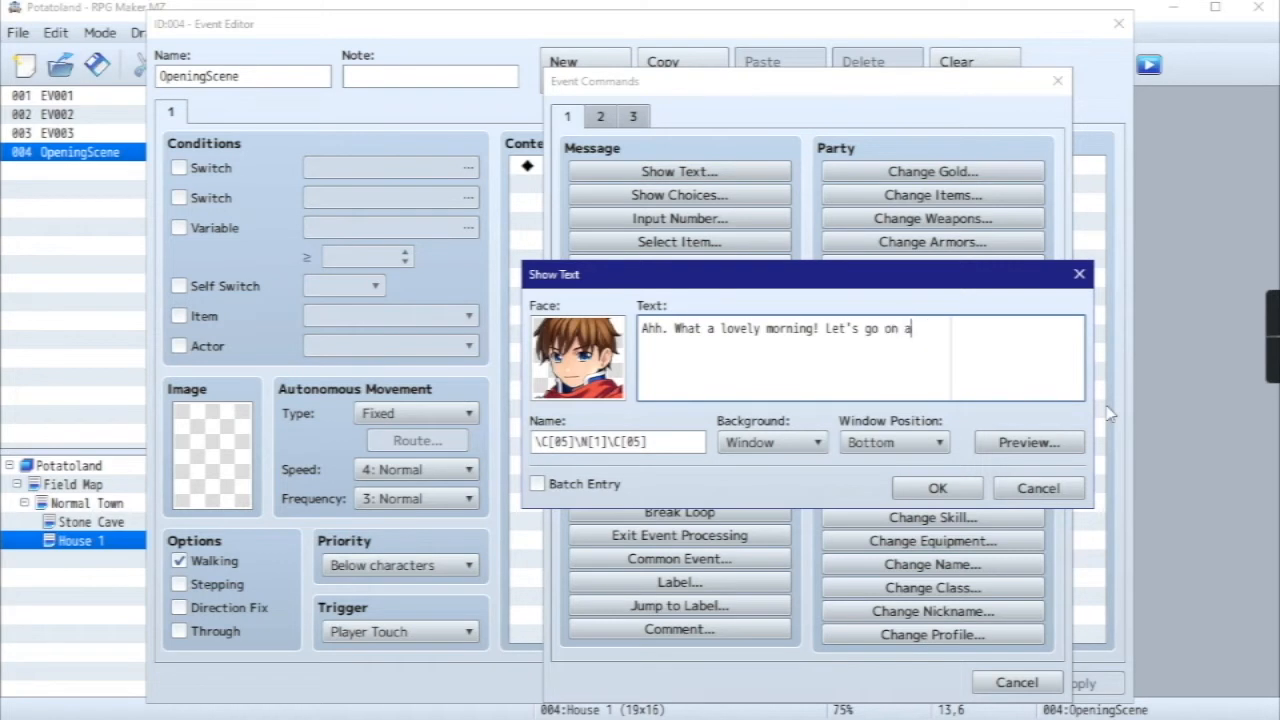
pyautogui.write('n adventure!')
pyautogui.click(937, 488)
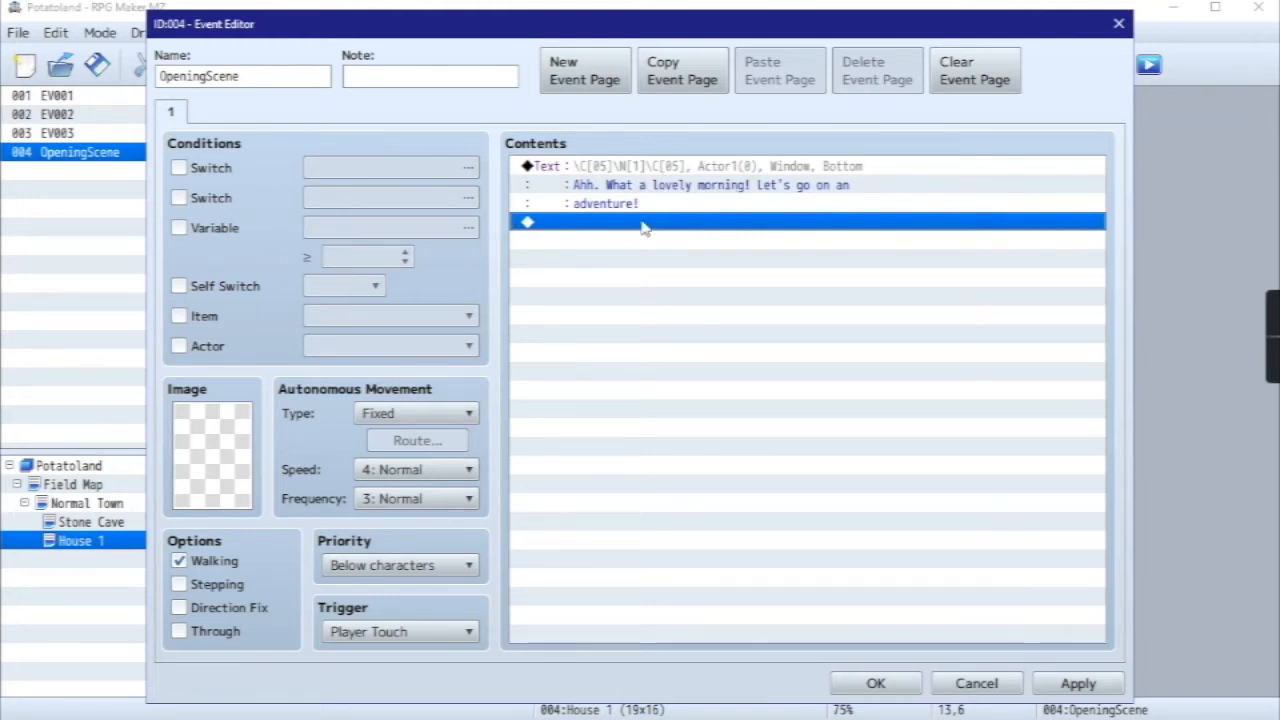
# - Start a Control Switches command below the opening message and name switch 0003 Adventure
pyautogui.doubleClick(643, 222)
pyautogui.click(603, 335)
pyautogui.click(648, 340)
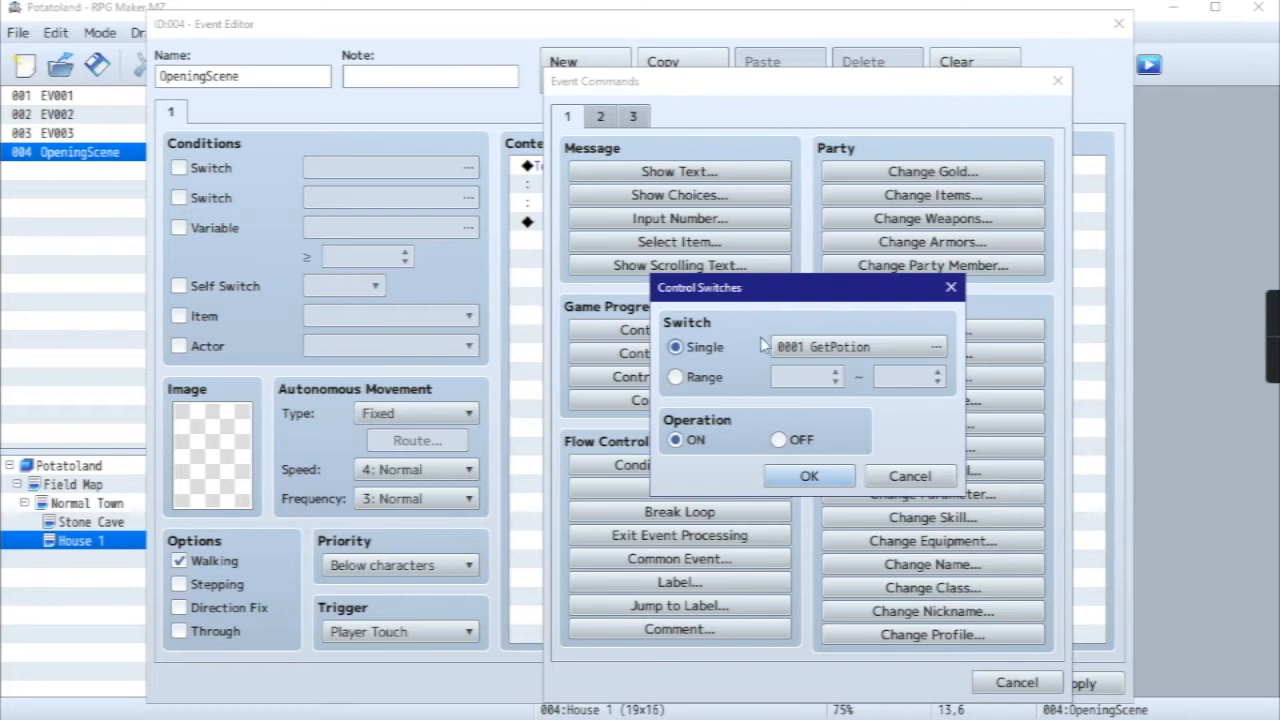
pyautogui.click(936, 347)
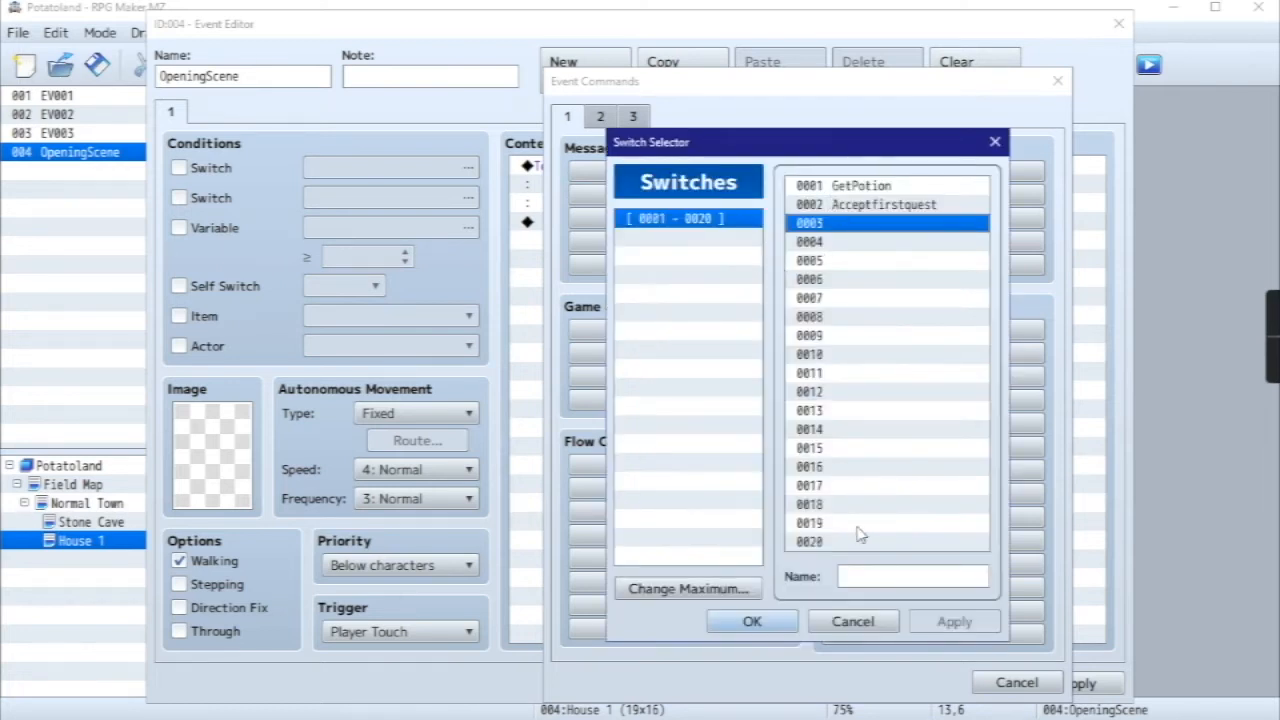
pyautogui.click(848, 582)
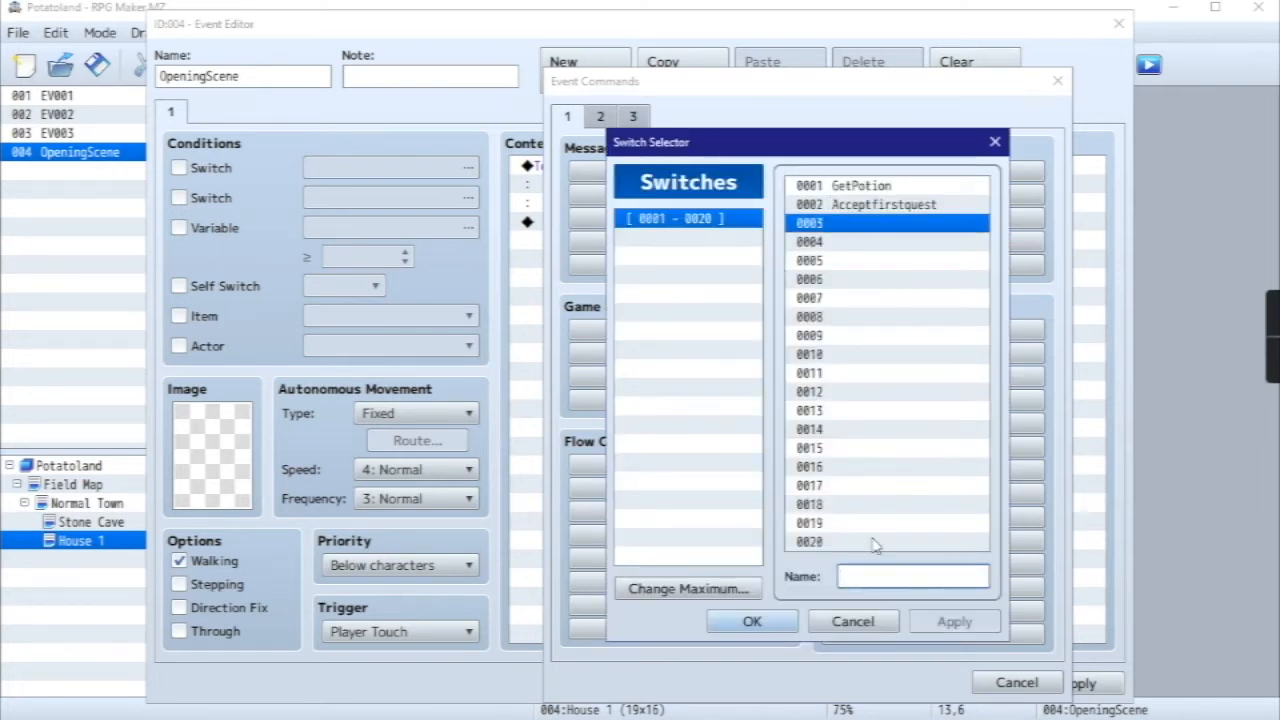
pyautogui.write('Adventure')
pyautogui.click(952, 621)
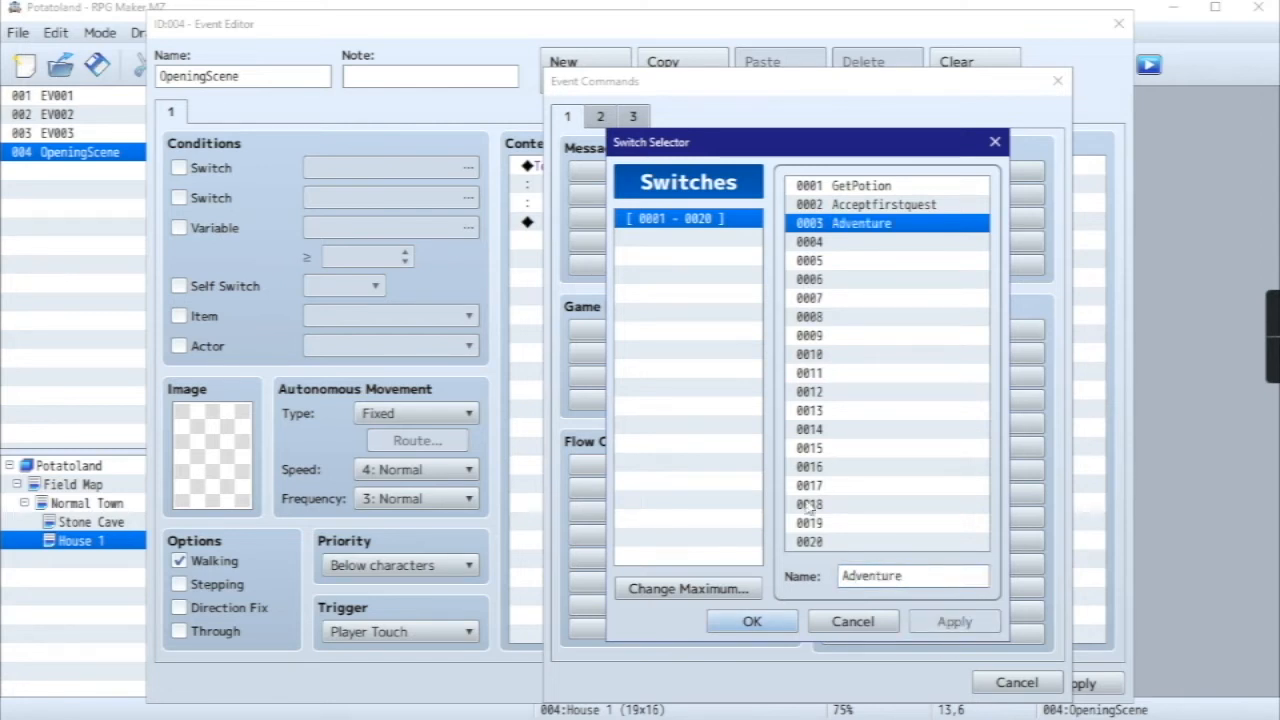
# - Add the command that turns switch 0003 Adventure ON and close the OpeningScene event with its changes kept
pyautogui.click(768, 621)
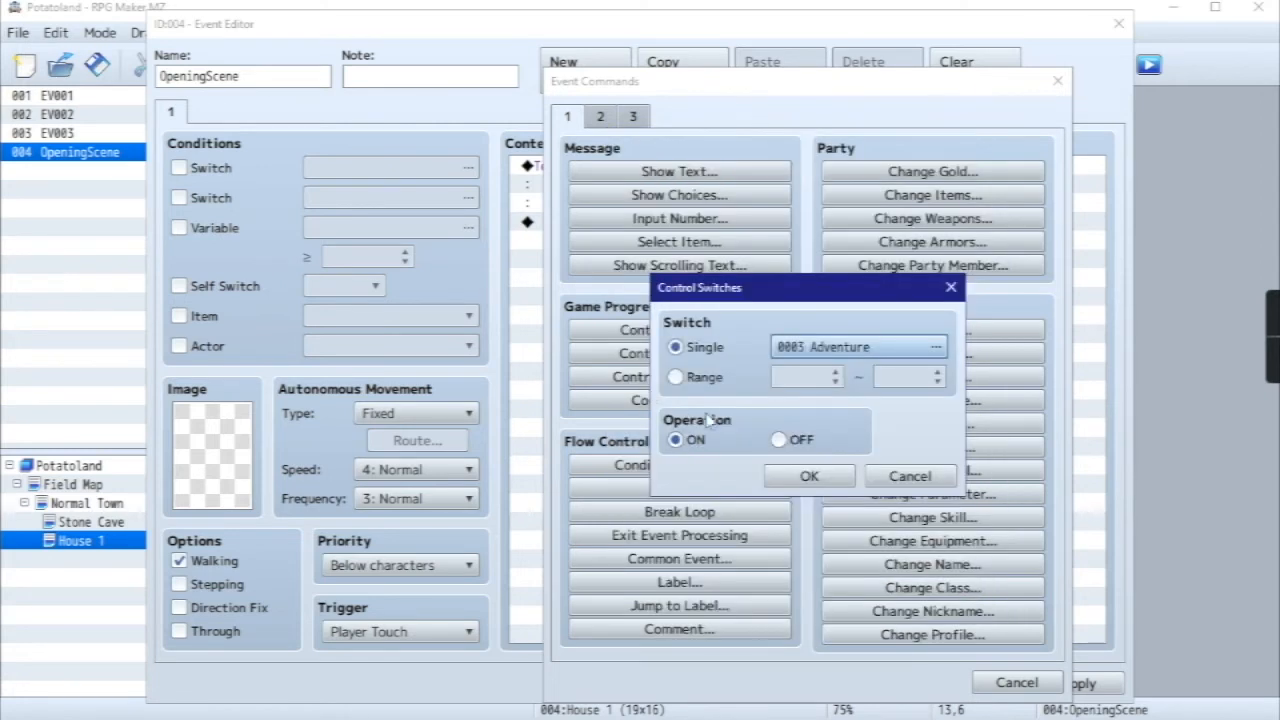
pyautogui.click(809, 477)
pyautogui.click(1078, 684)
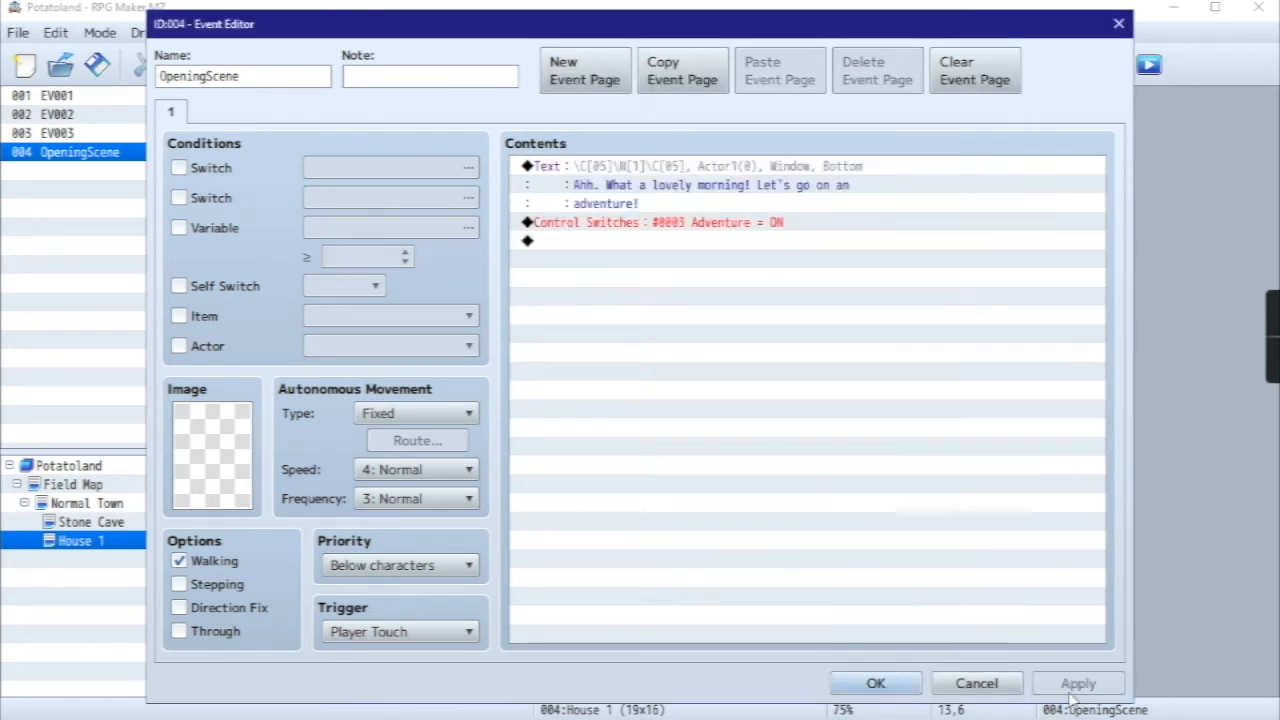
pyautogui.click(876, 684)
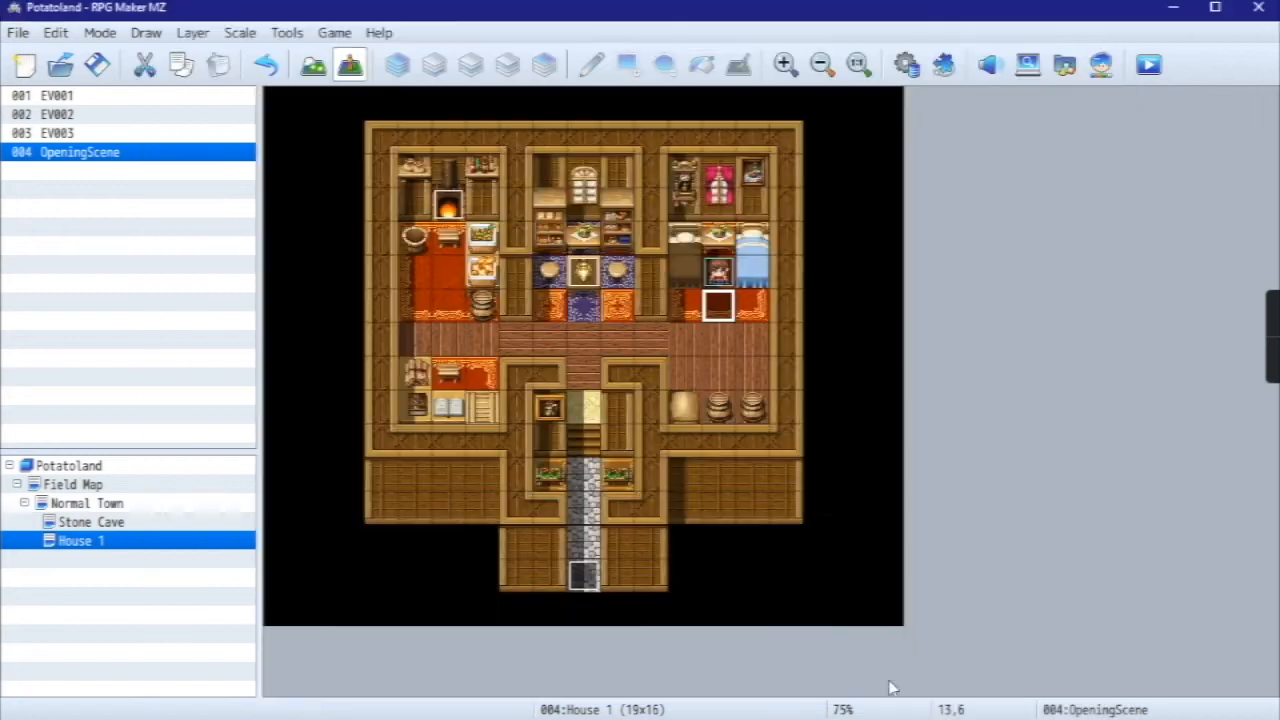
# - Open Clarice's event on the Normal Town map and make its first page require switch 0003 Adventure
pyautogui.click(88, 504)
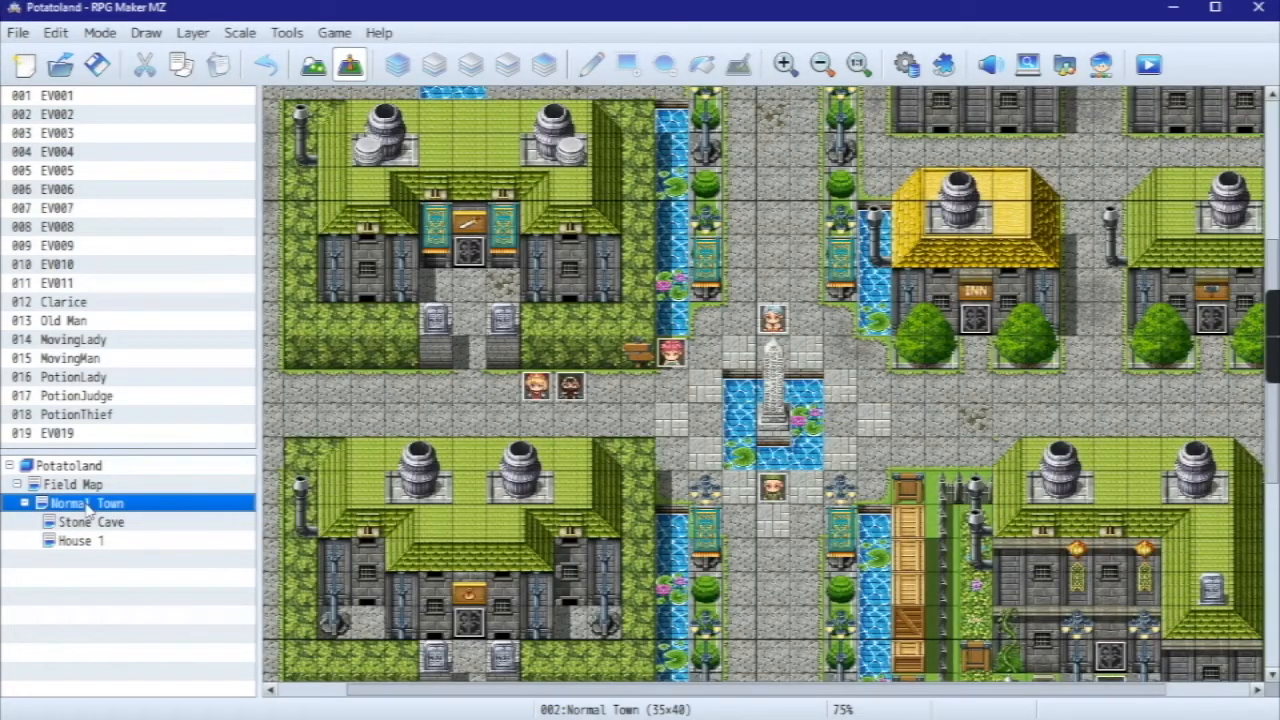
pyautogui.click(773, 319)
pyautogui.rightClick(774, 320)
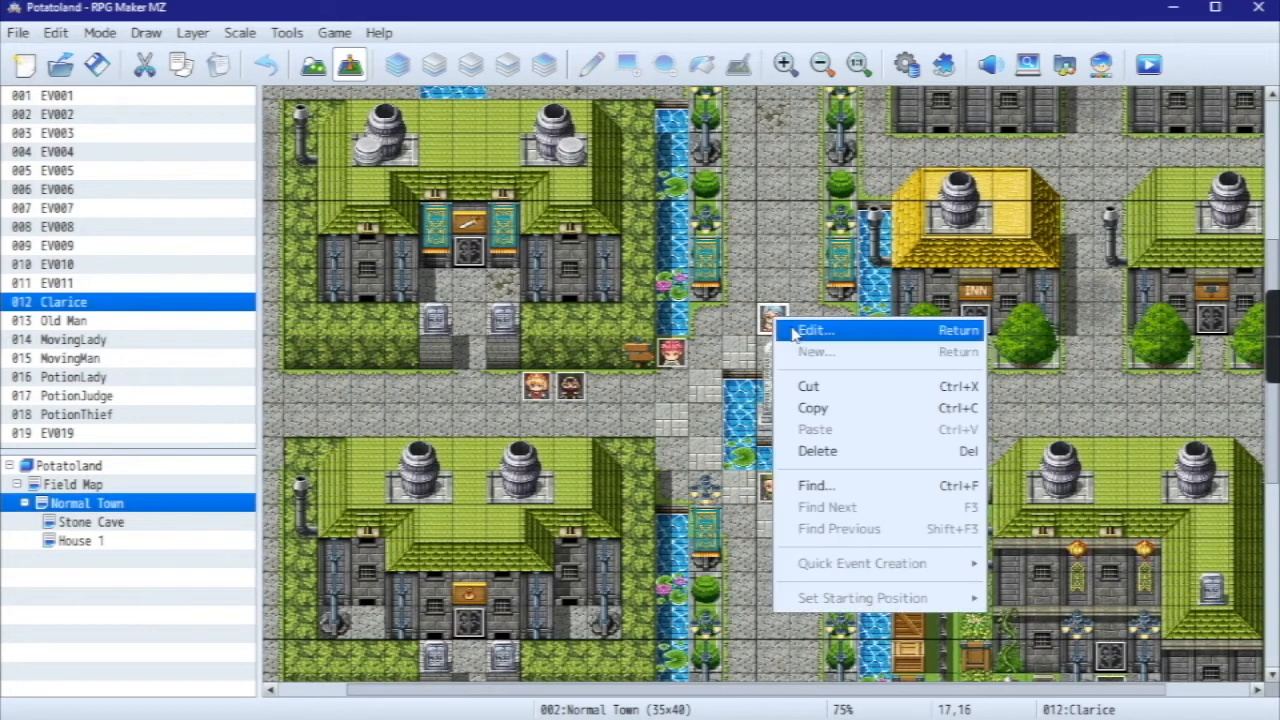
pyautogui.click(820, 332)
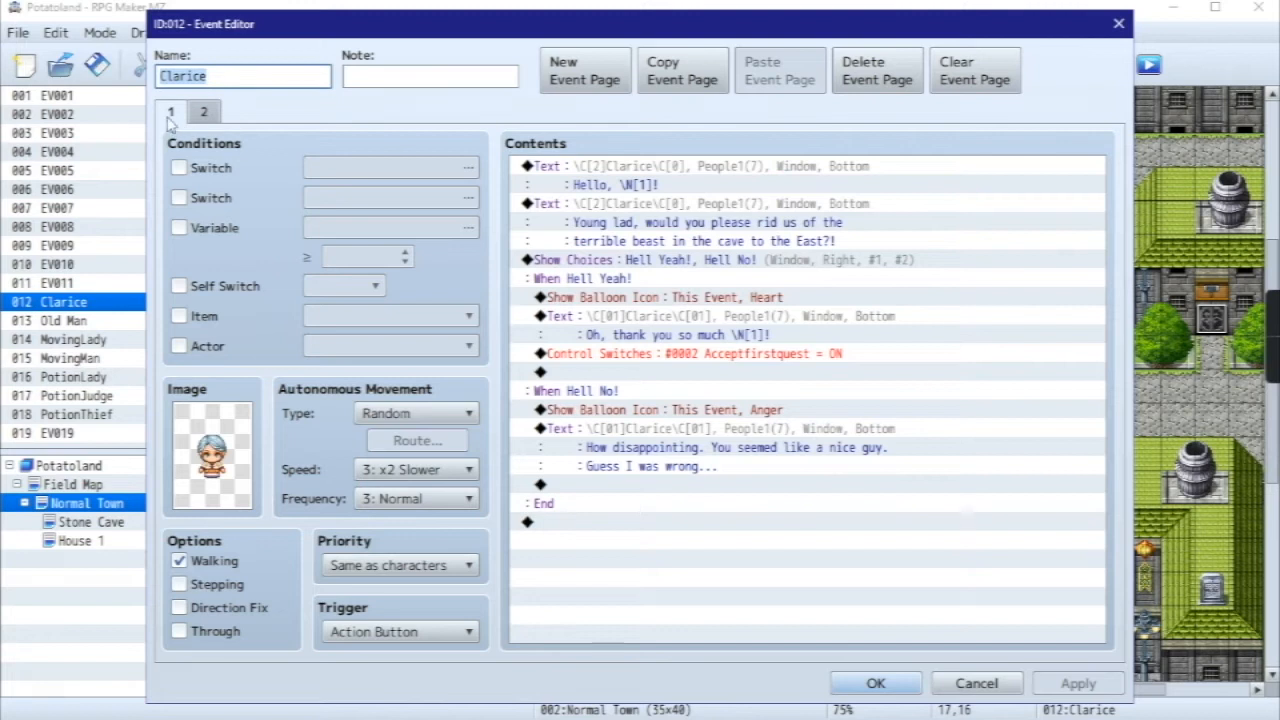
pyautogui.click(174, 116)
pyautogui.click(179, 168)
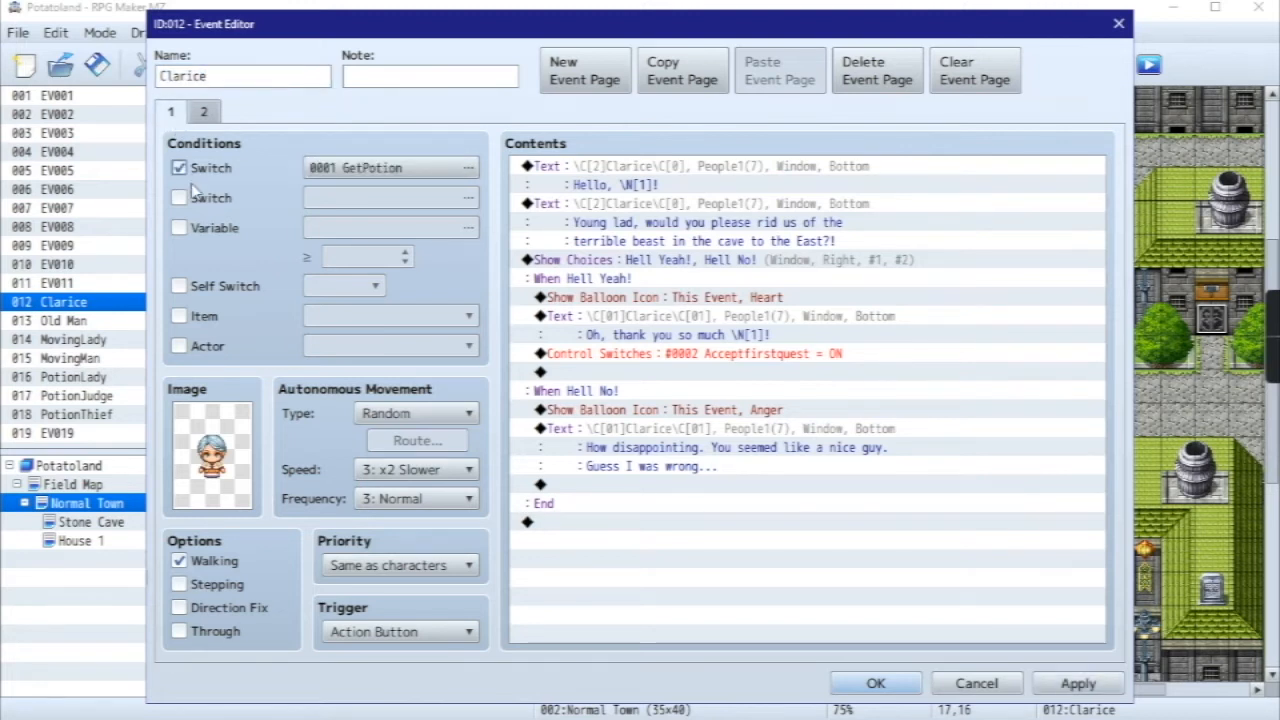
pyautogui.click(468, 168)
pyautogui.click(690, 196)
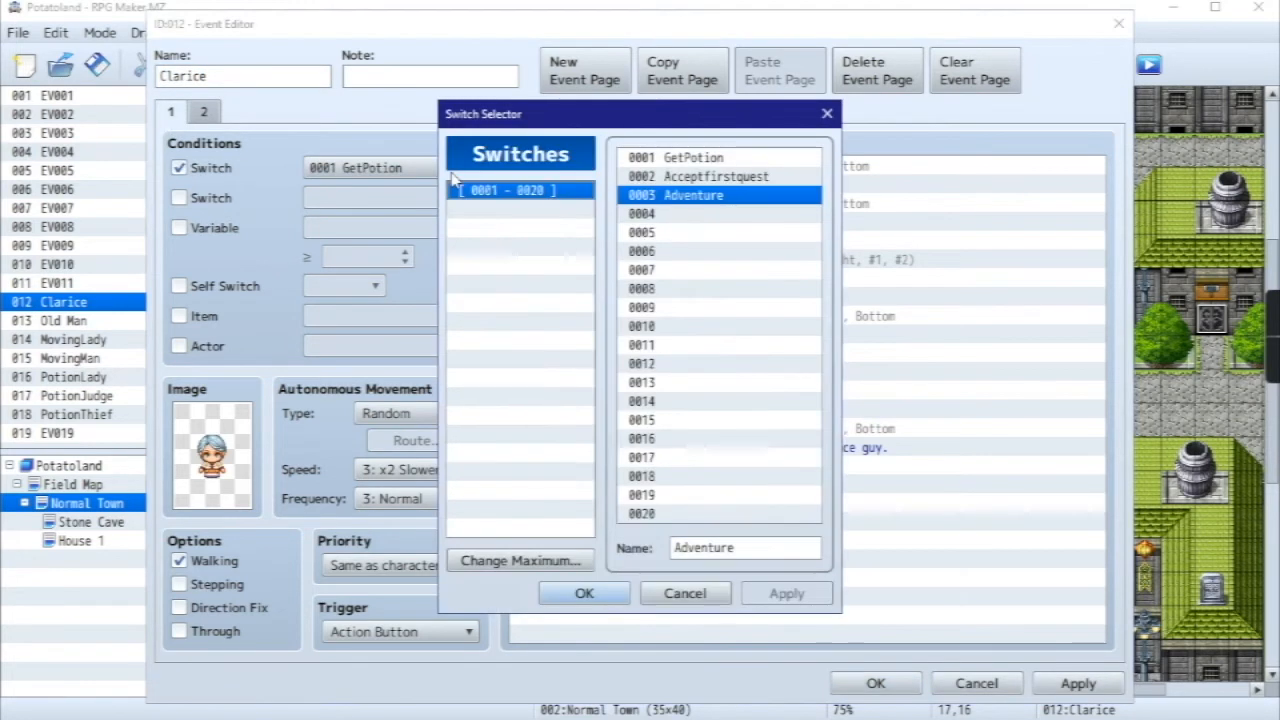
pyautogui.click(584, 593)
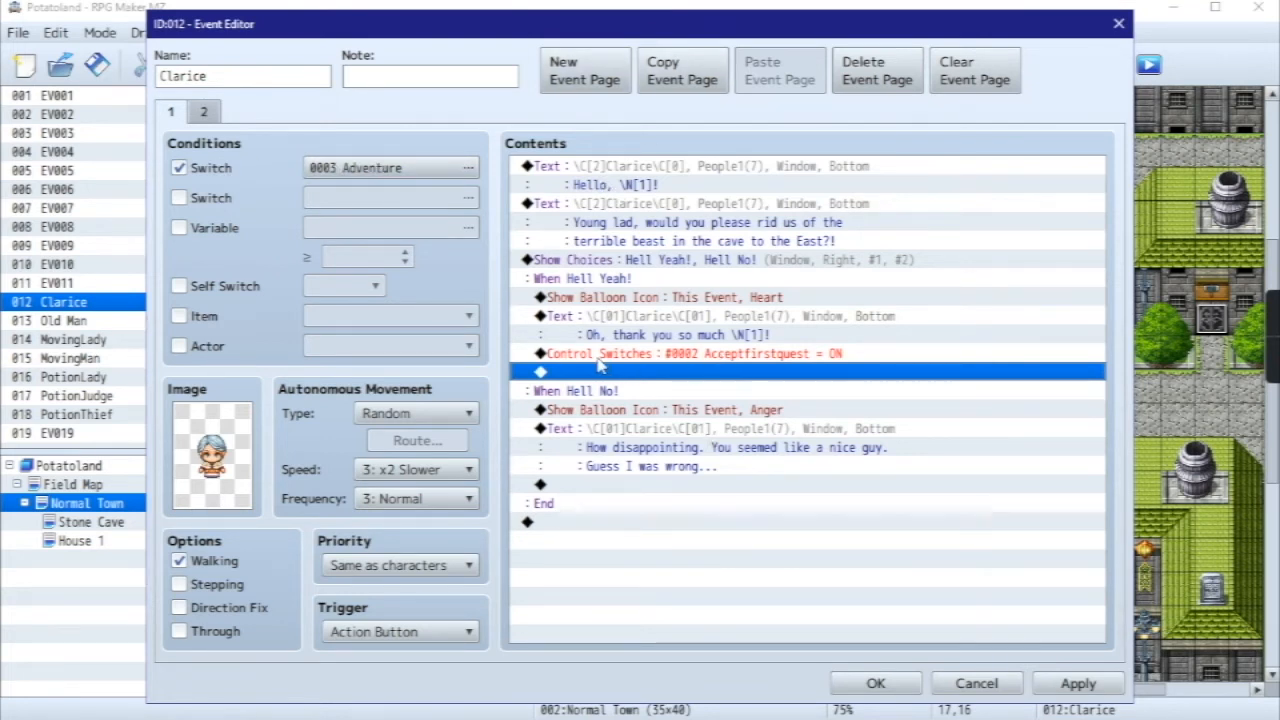
# - Add a Control Switches command at the end of the Hell Yeah! branch that turns switch 0003 Adventure OFF
pyautogui.doubleClick(785, 372)
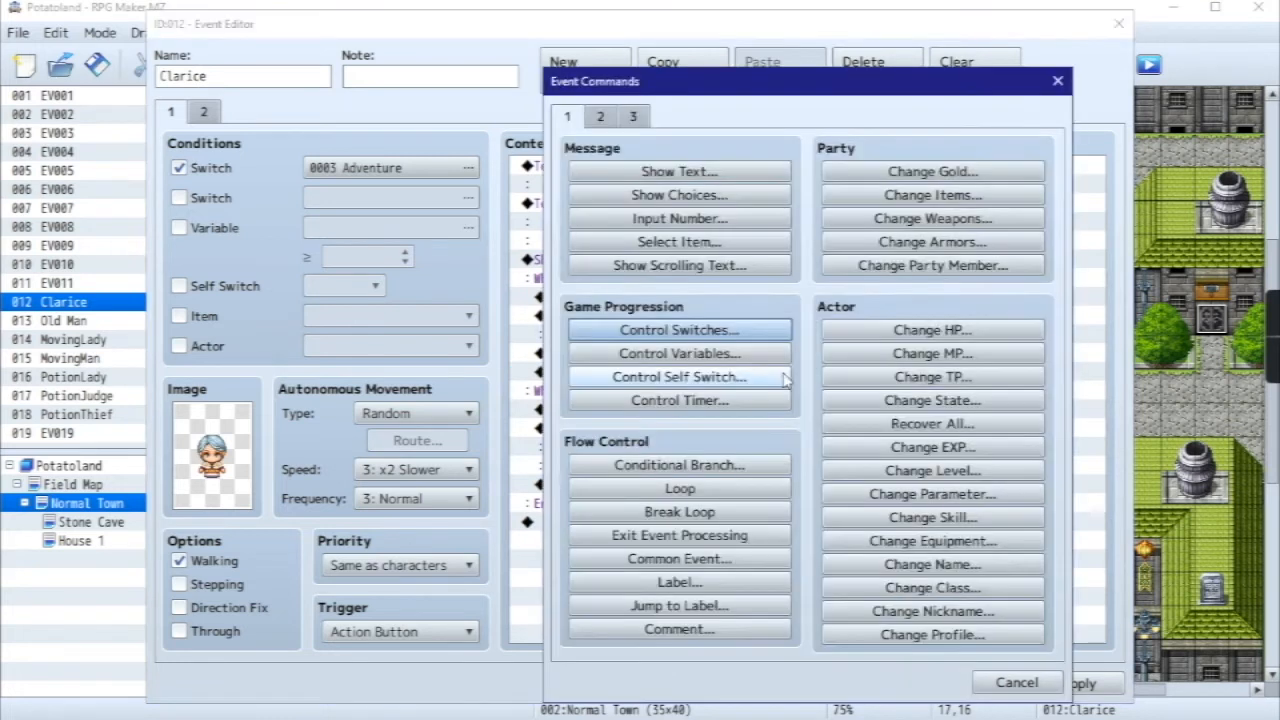
pyautogui.click(676, 332)
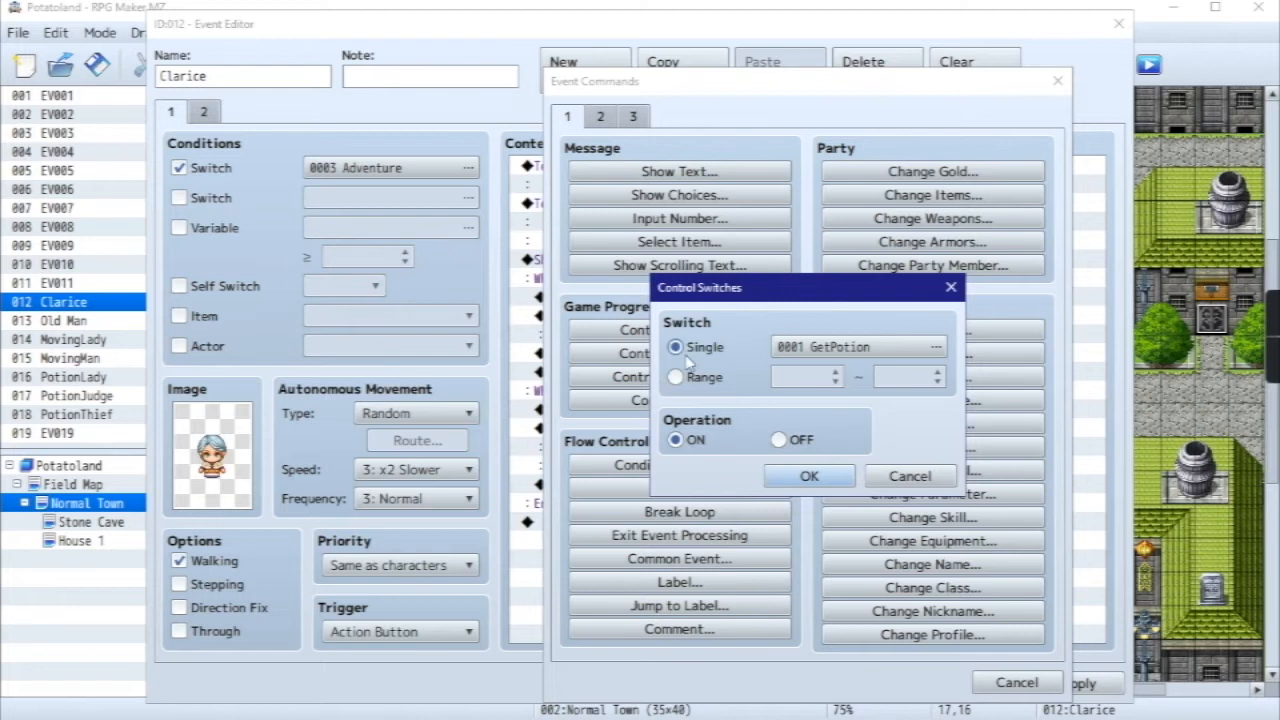
pyautogui.click(936, 347)
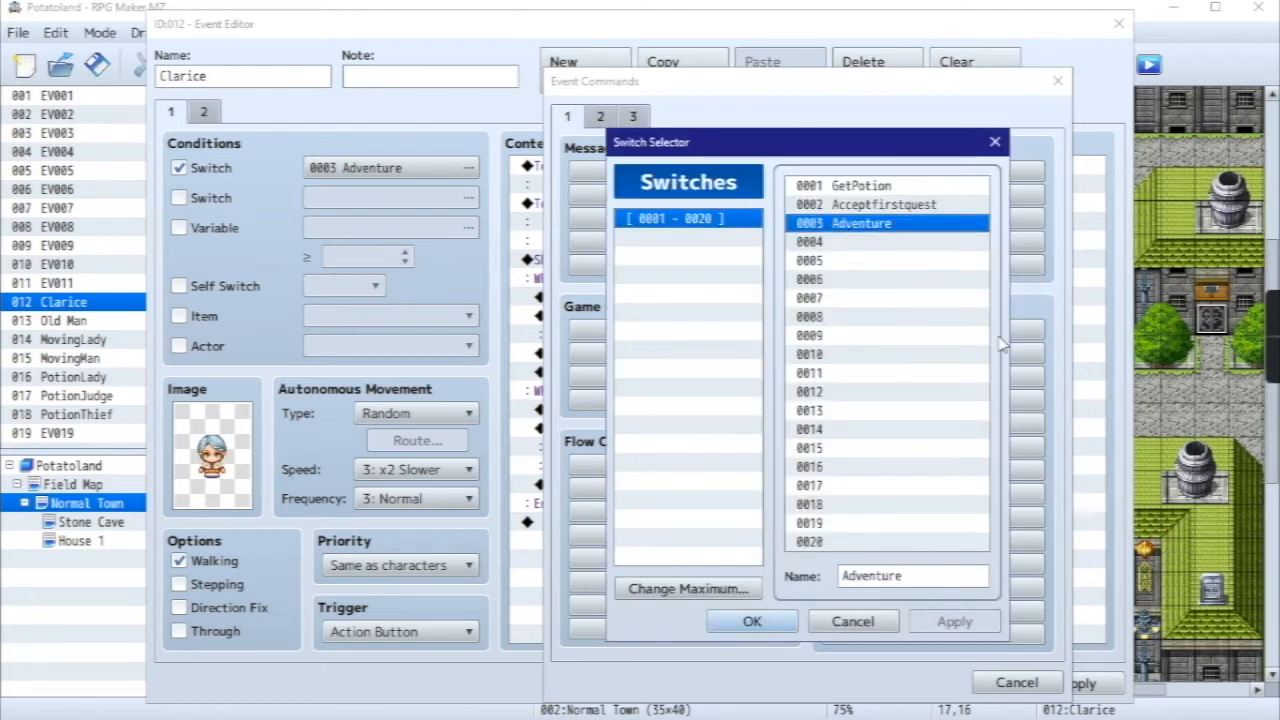
pyautogui.click(750, 621)
pyautogui.click(780, 440)
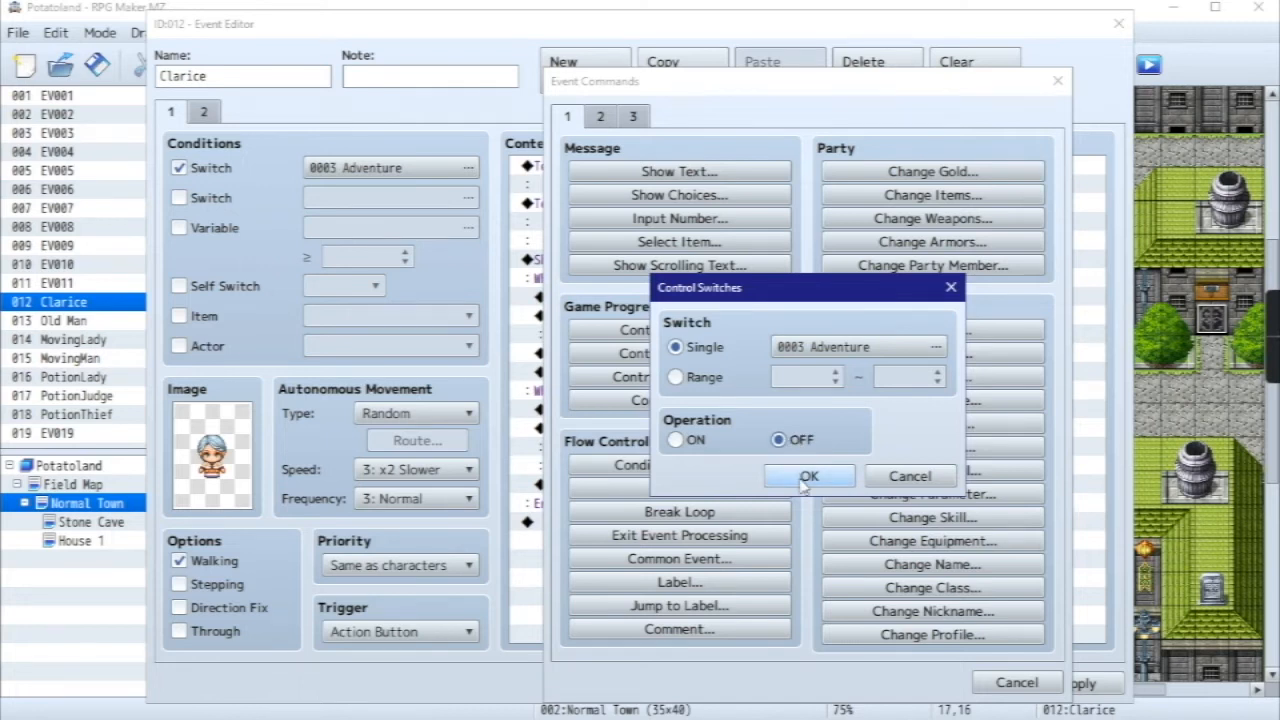
pyautogui.click(806, 476)
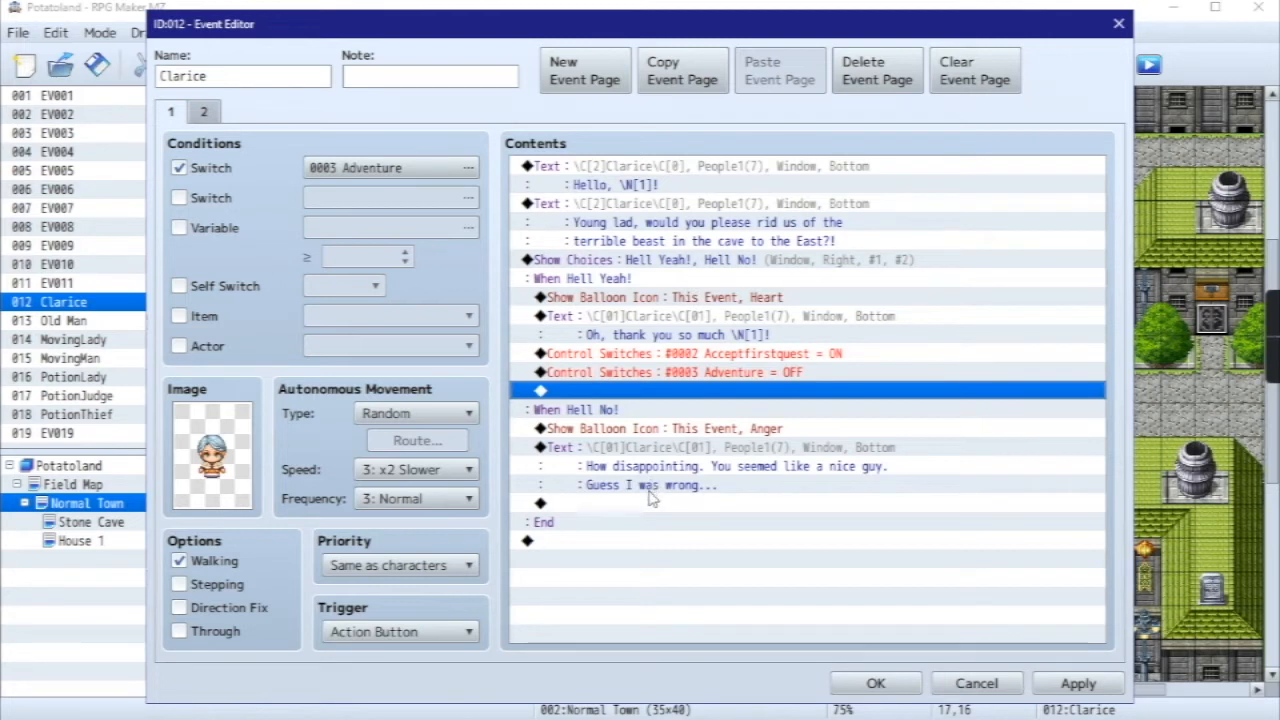
# - Review the second page of Clarice's event, apply the changes and close the event
pyautogui.click(210, 113)
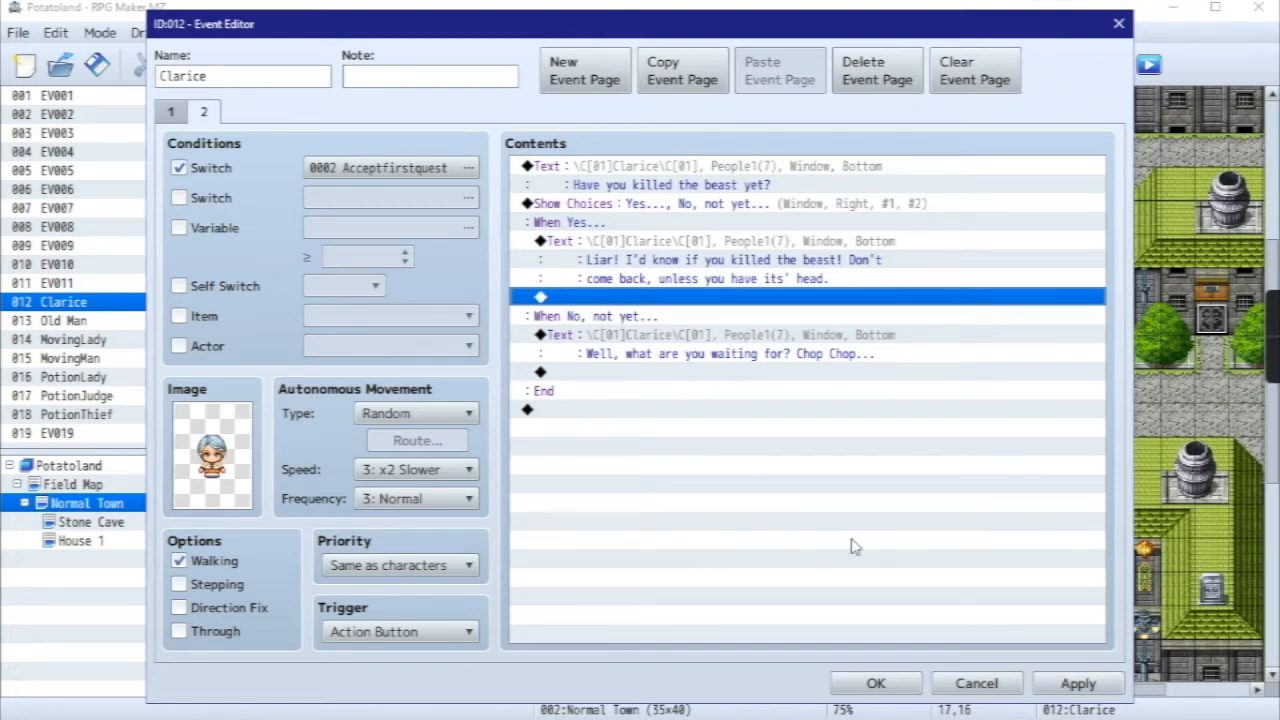
pyautogui.click(1074, 683)
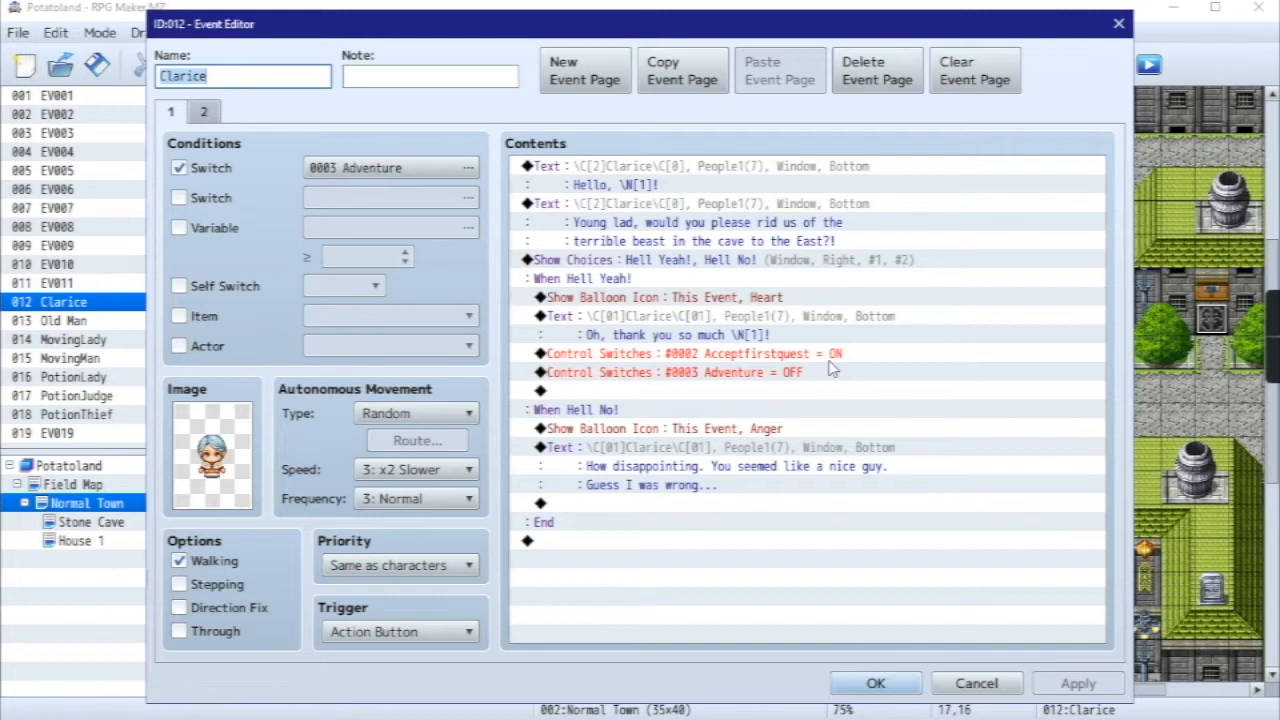
pyautogui.click(876, 683)
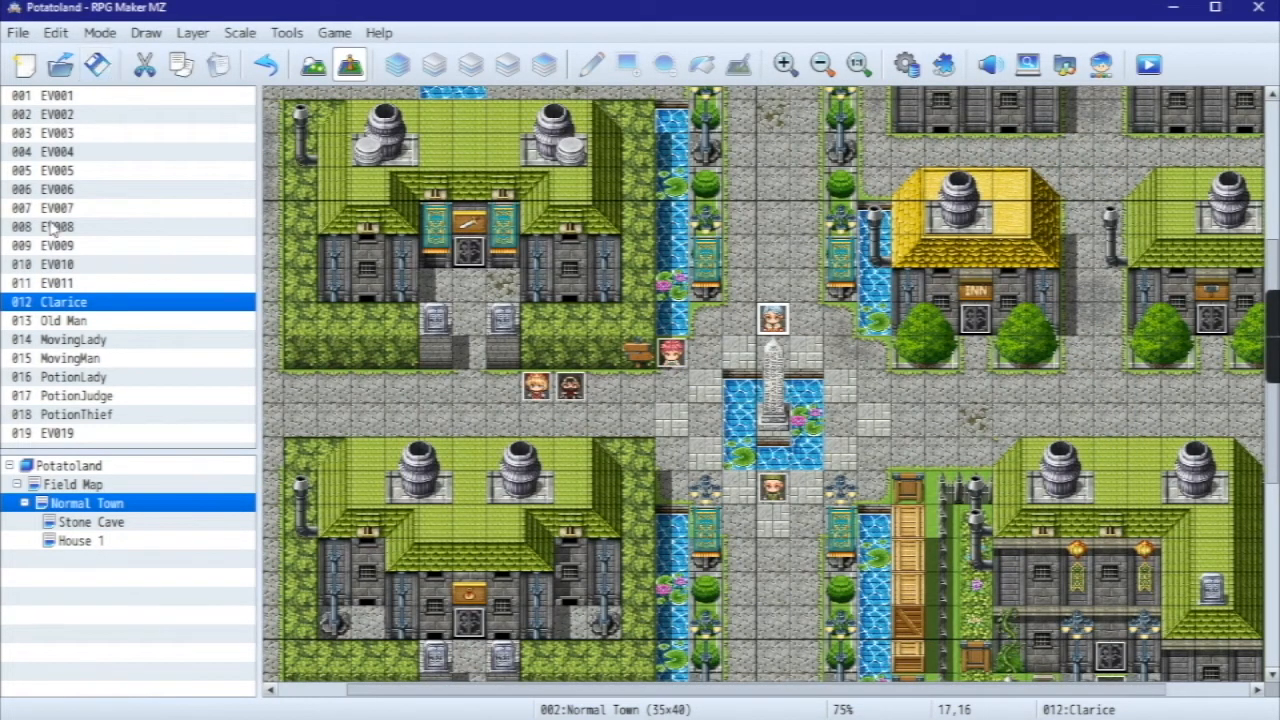
# - Start a playtest of Potatoland and begin a new game in House 1
pyautogui.scroll(-5, 830, 462)
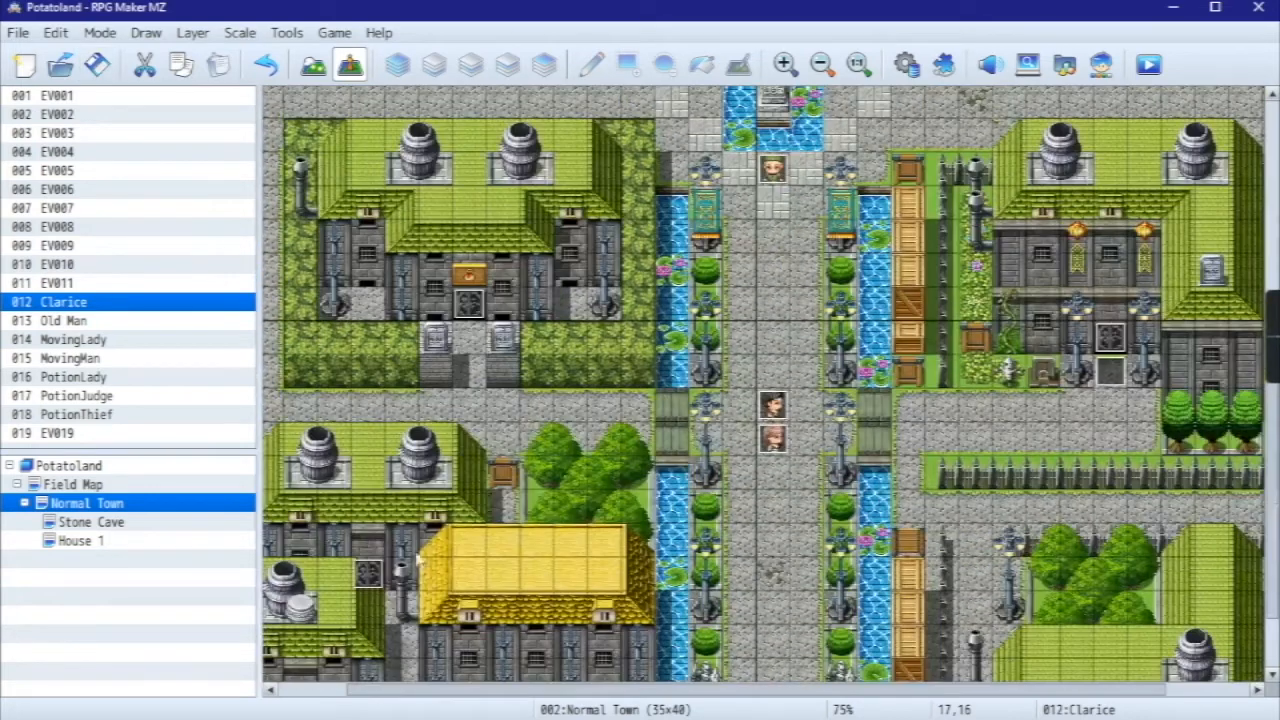
pyautogui.scroll(3, 786, 254)
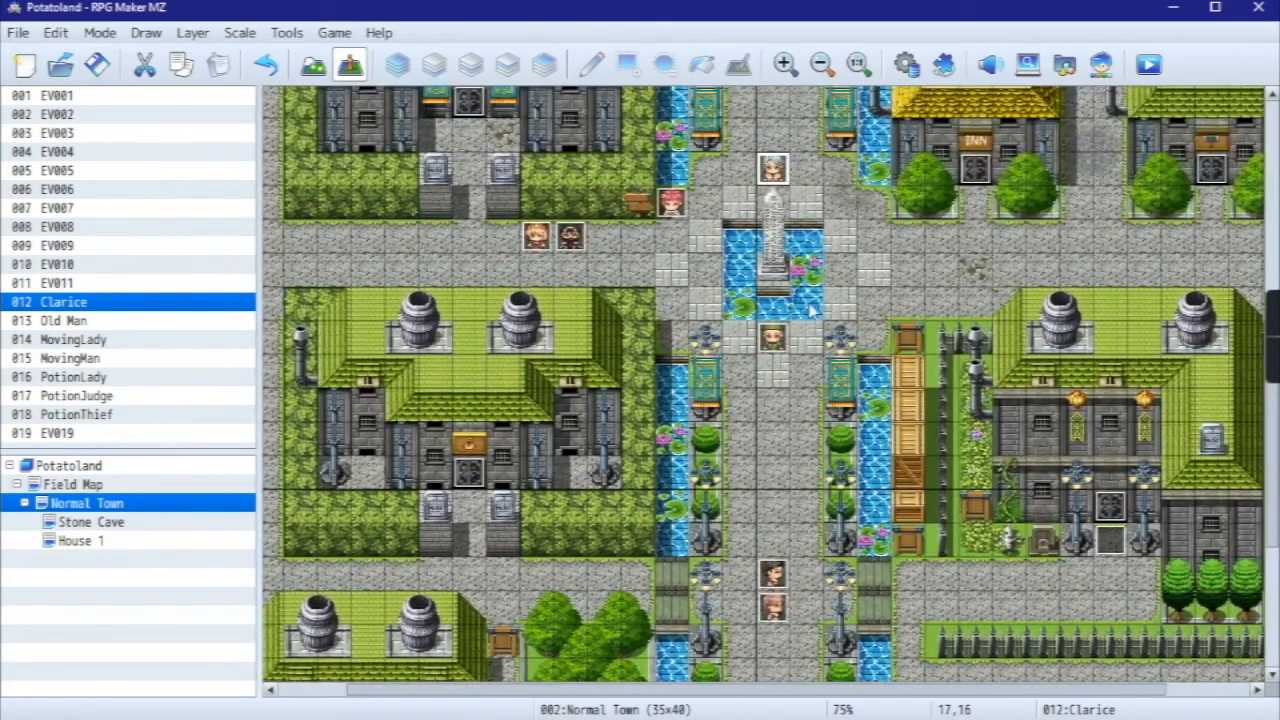
pyautogui.click(1147, 66)
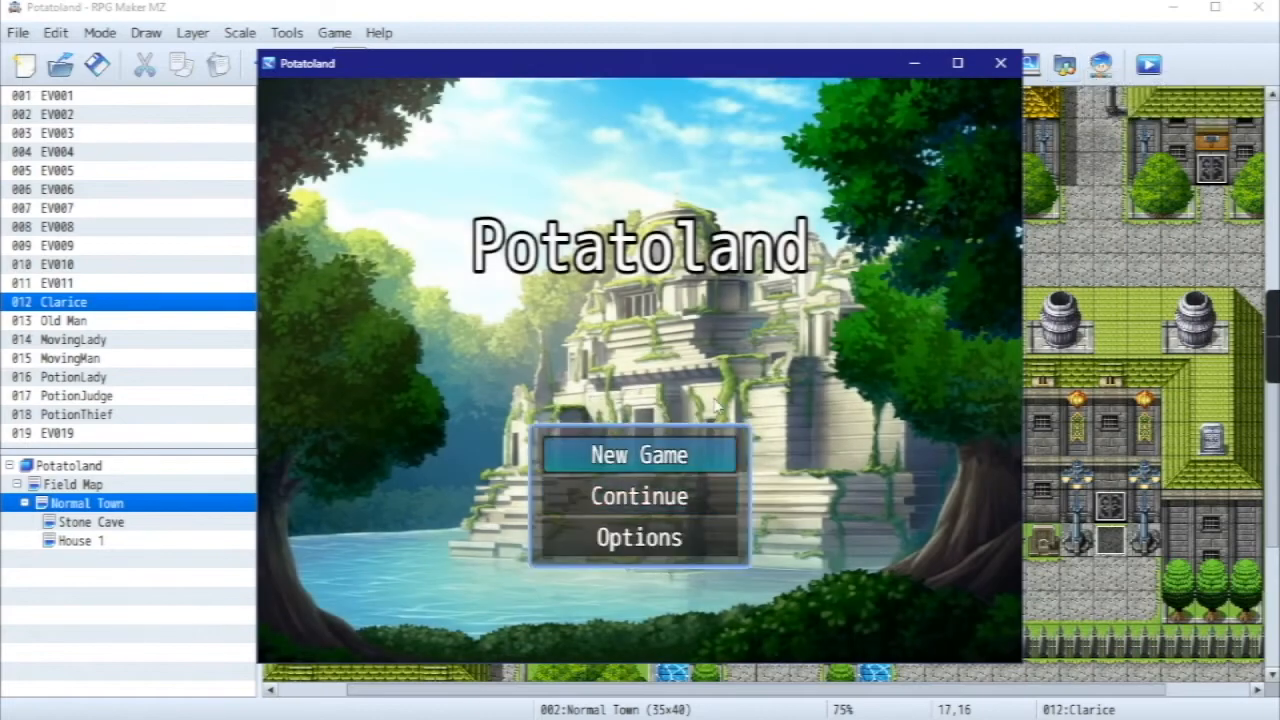
pyautogui.click(650, 462)
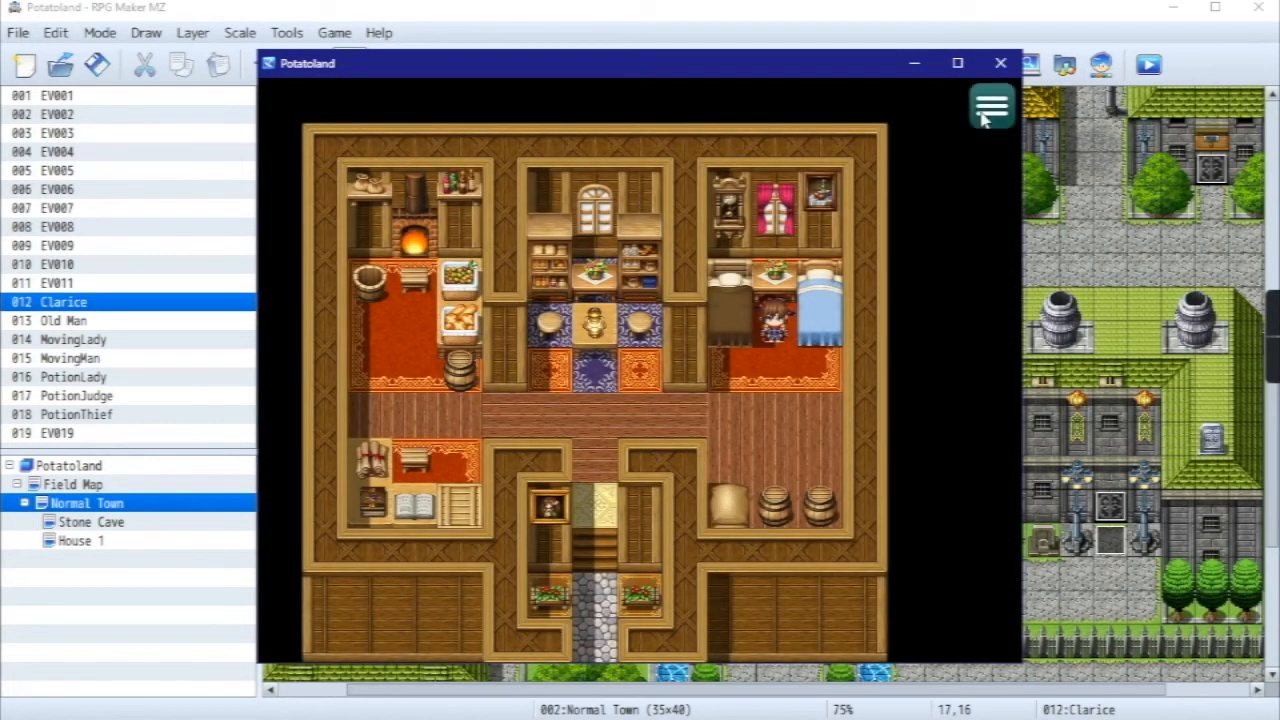
# - End the current playthrough to return to the title screen and continue from a saved game
pyautogui.click(982, 112)
pyautogui.click(903, 451)
pyautogui.click(580, 348)
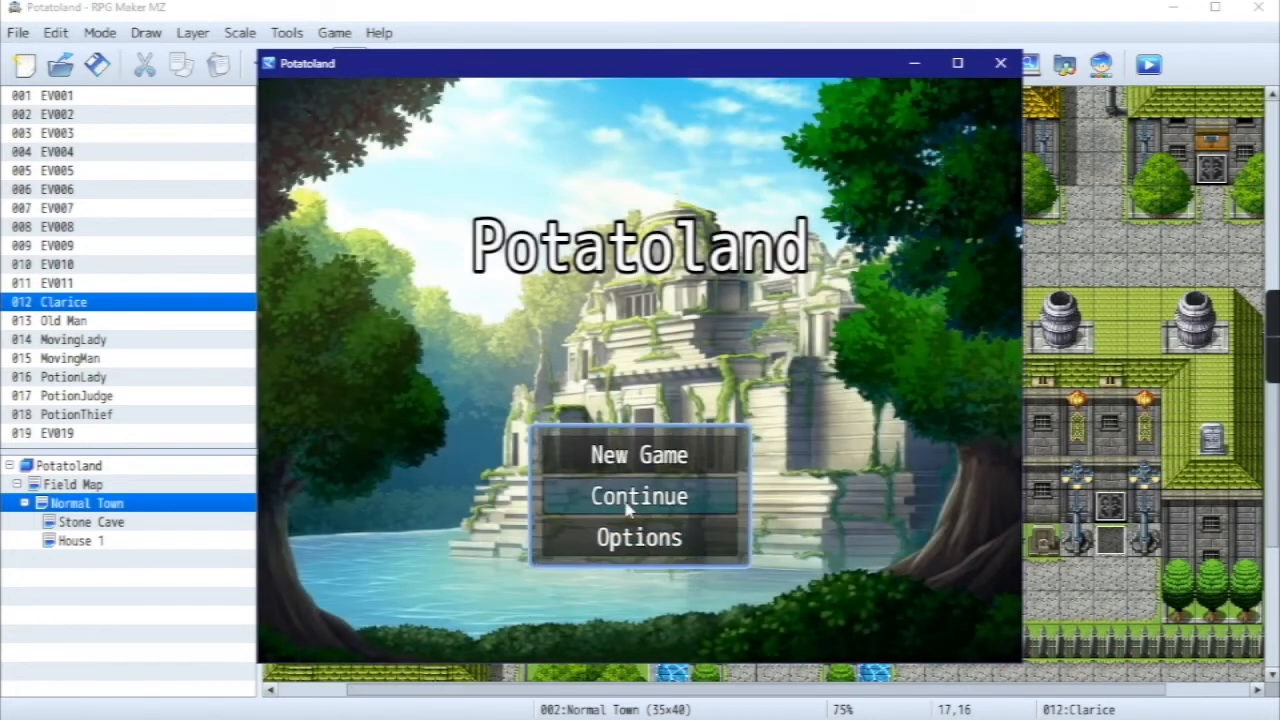
pyautogui.click(625, 507)
pyautogui.click(774, 229)
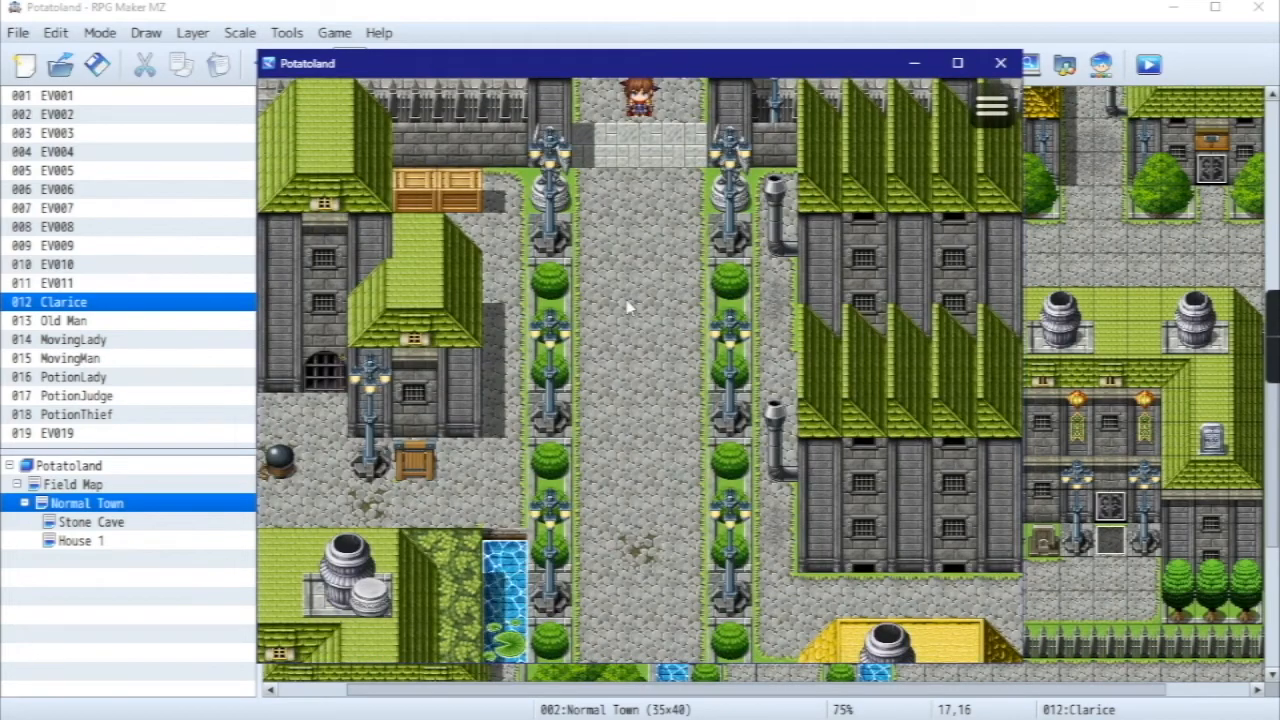
# - Walk the party down the main street of Normal Town and around the obelisk fountain
pyautogui.moveTo(628, 300); pyautogui.dragTo(626, 428)
pyautogui.click(632, 500)
pyautogui.click(639, 537)
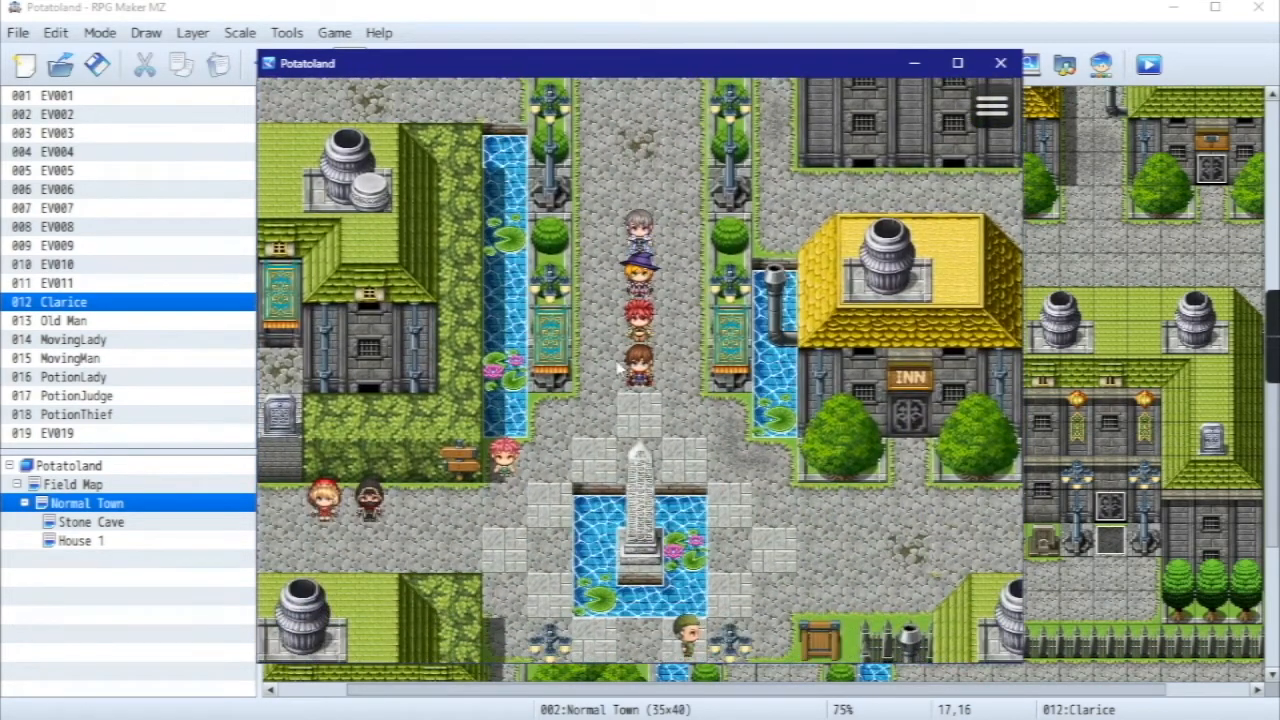
pyautogui.click(625, 440)
pyautogui.click(566, 434)
pyautogui.click(682, 302)
pyautogui.click(680, 408)
pyautogui.click(638, 430)
pyautogui.click(718, 587)
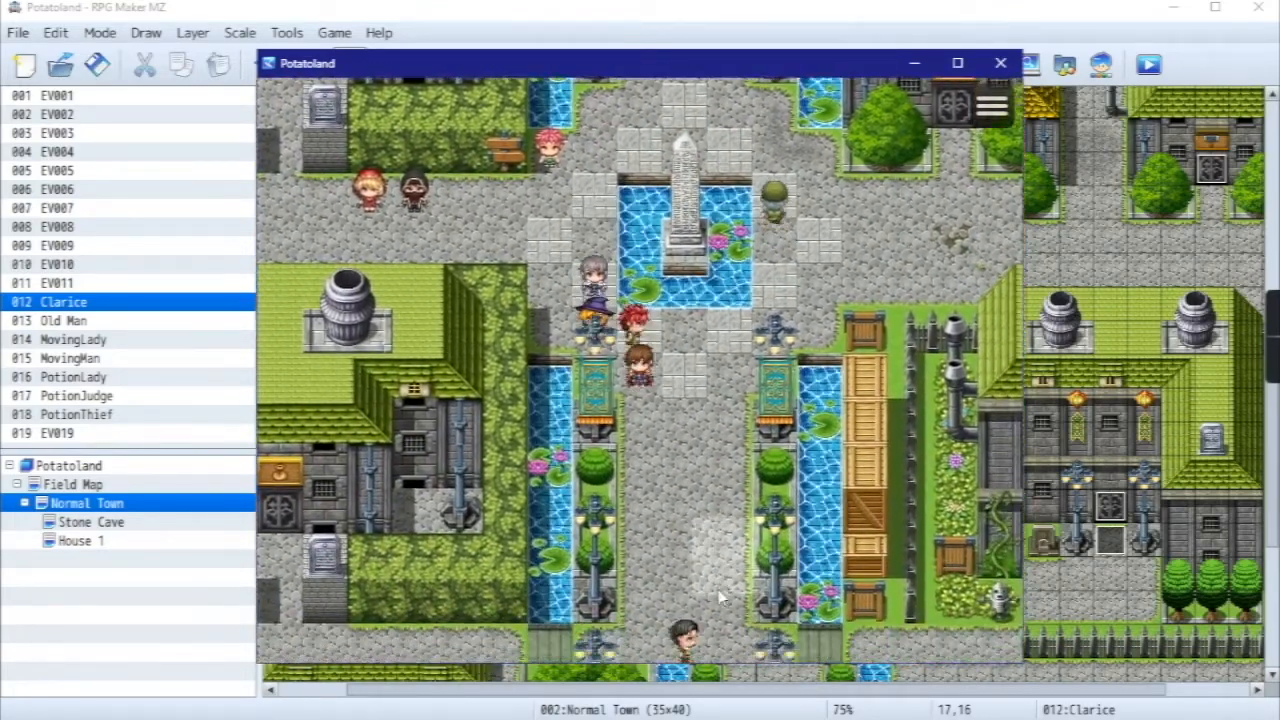
# - Walk the party through the town to House 1 and enter it
pyautogui.click(694, 598)
pyautogui.click(785, 445)
pyautogui.click(552, 358)
pyautogui.click(562, 215)
pyautogui.click(570, 197)
pyautogui.click(640, 190)
pyautogui.click(721, 238)
pyautogui.click(749, 443)
pyautogui.click(676, 600)
pyautogui.click(604, 580)
pyautogui.click(597, 575)
pyautogui.click(898, 450)
pyautogui.click(860, 290)
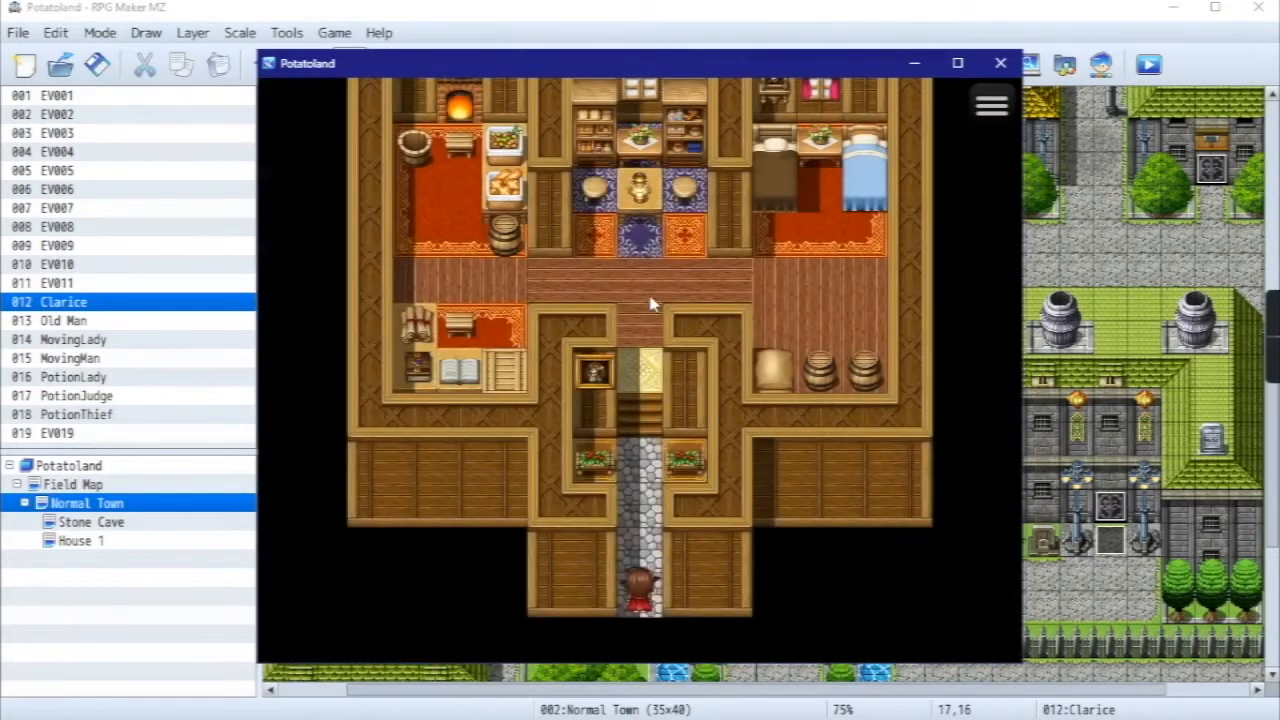
# - Leave House 1 and end the playthrough to return to the title screen
pyautogui.click(650, 300)
pyautogui.click(650, 548)
pyautogui.click(643, 374)
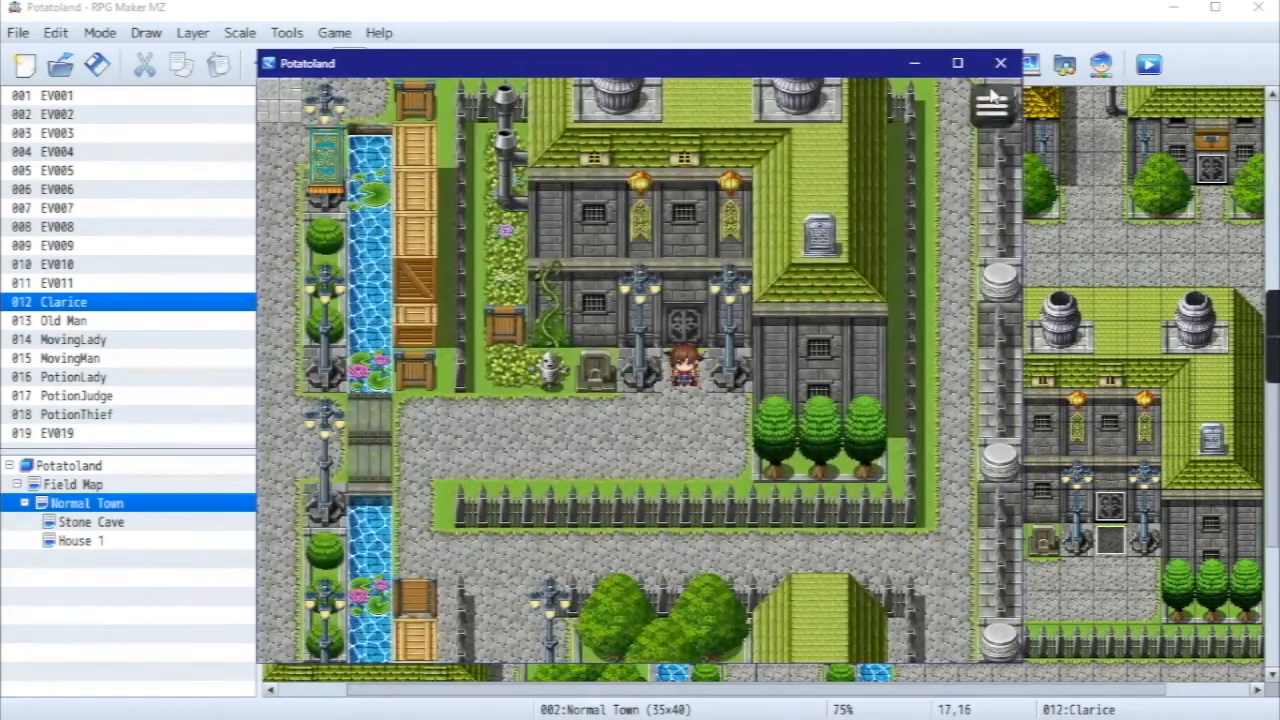
pyautogui.click(991, 108)
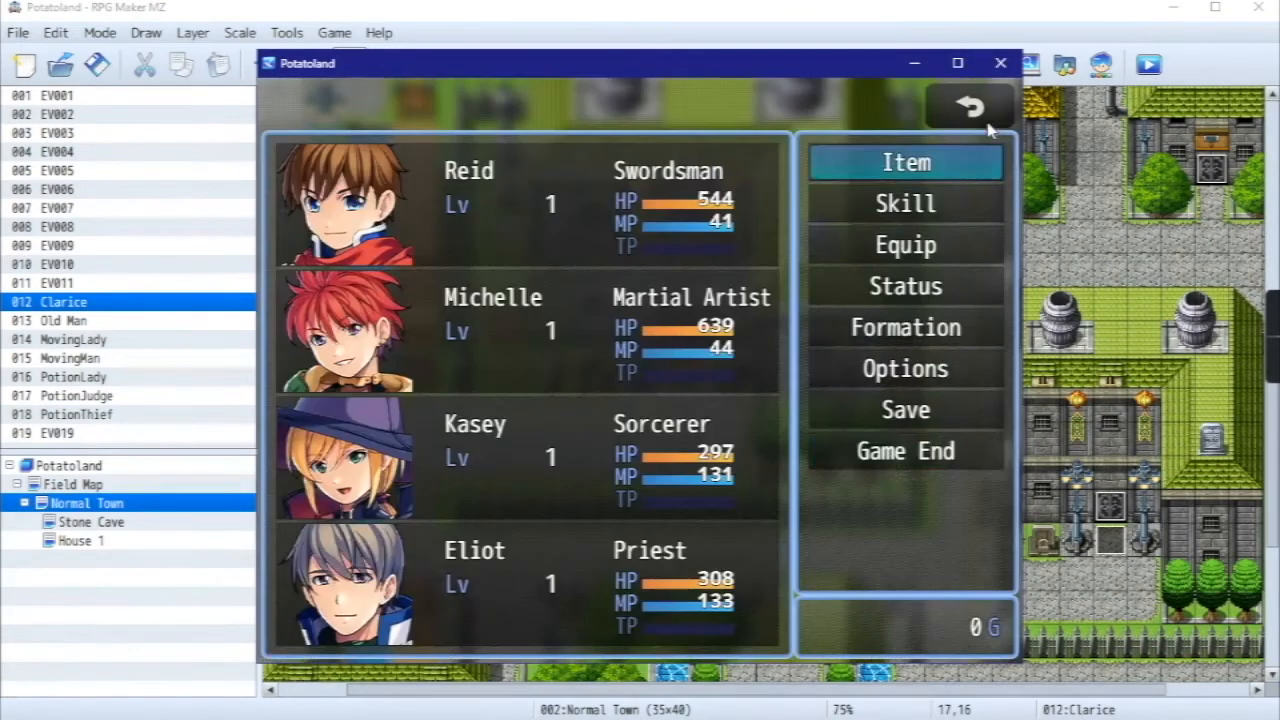
pyautogui.click(887, 461)
pyautogui.click(669, 350)
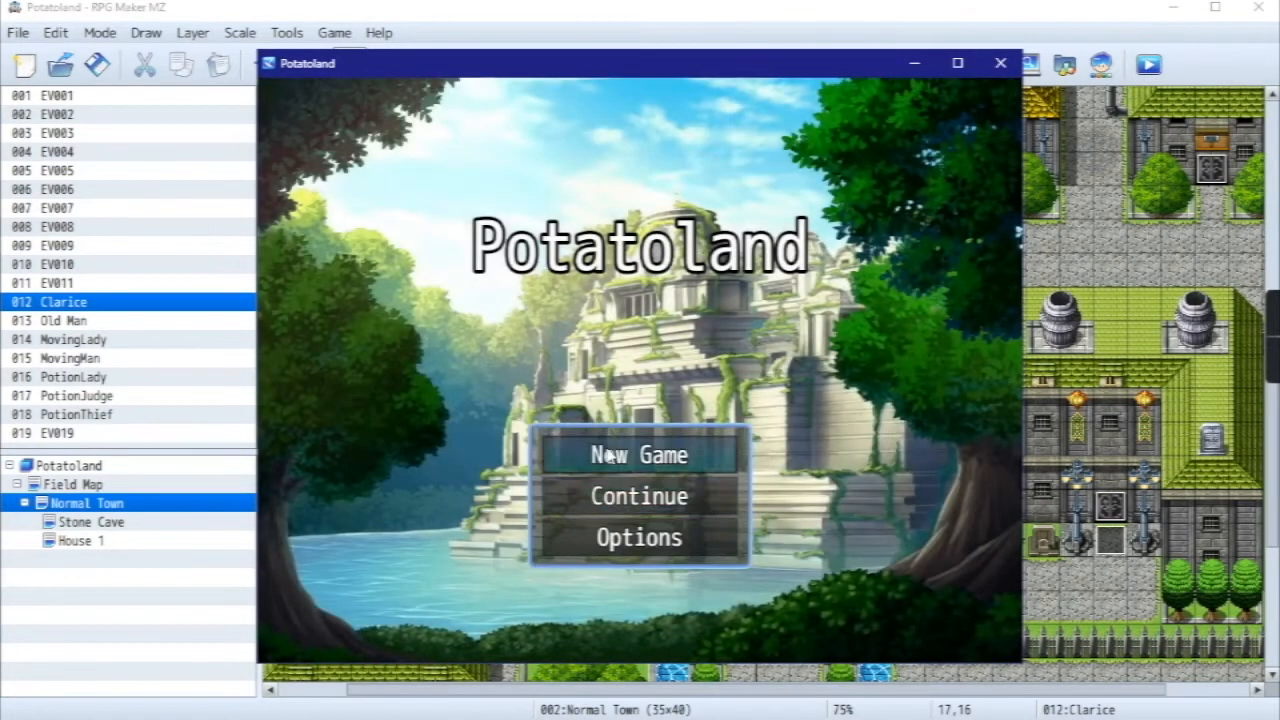
# - Begin a new game and take a step in House 1 to play through Reid's opening dialogue
pyautogui.click(608, 455)
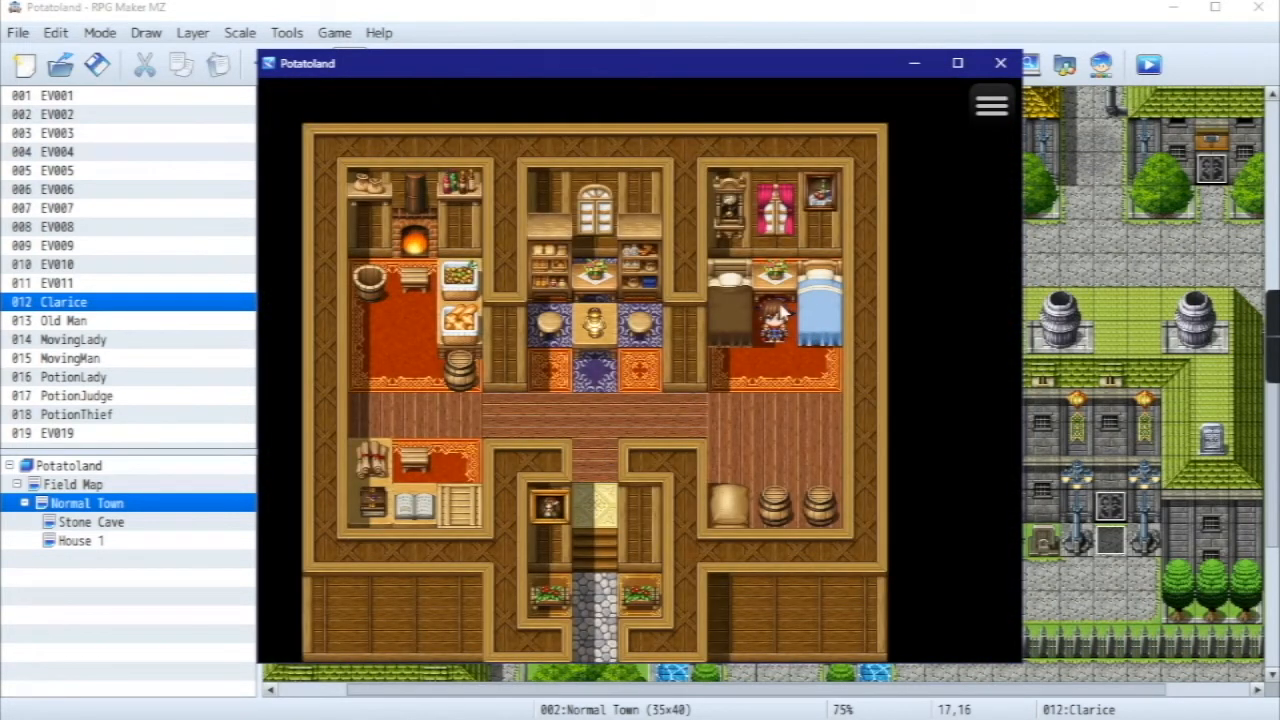
pyautogui.click(770, 370)
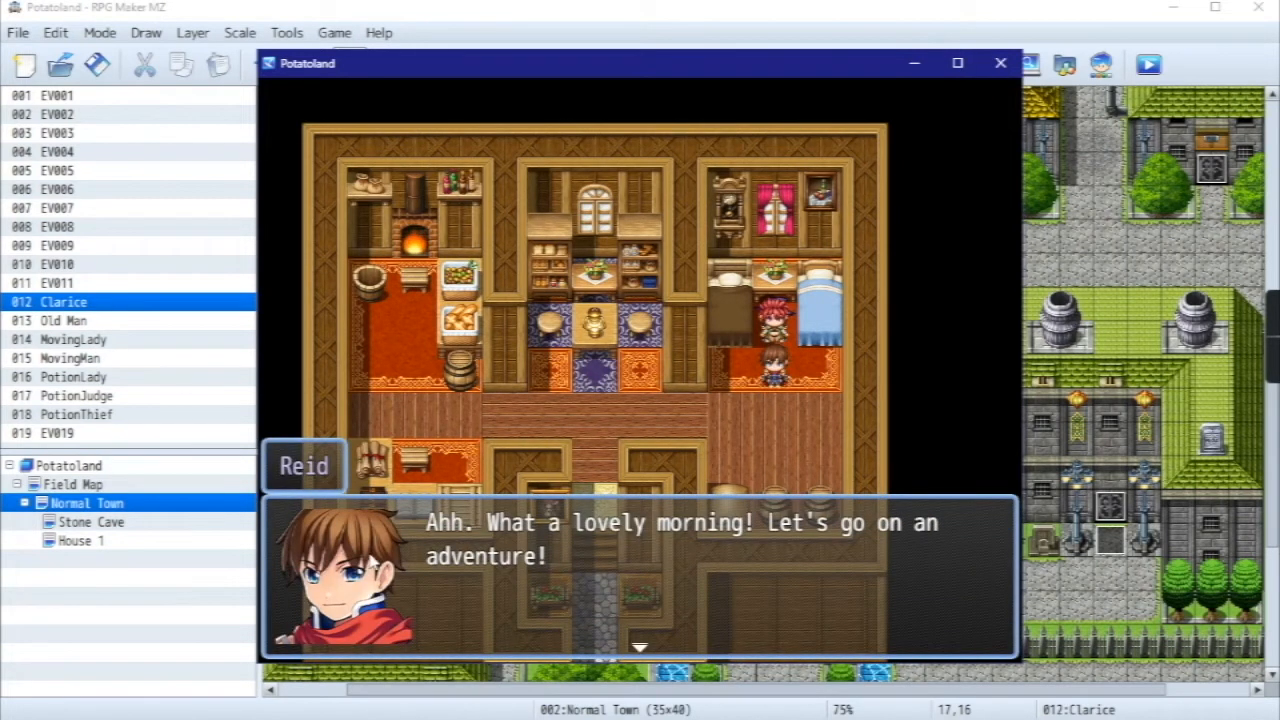
pyautogui.click(660, 579)
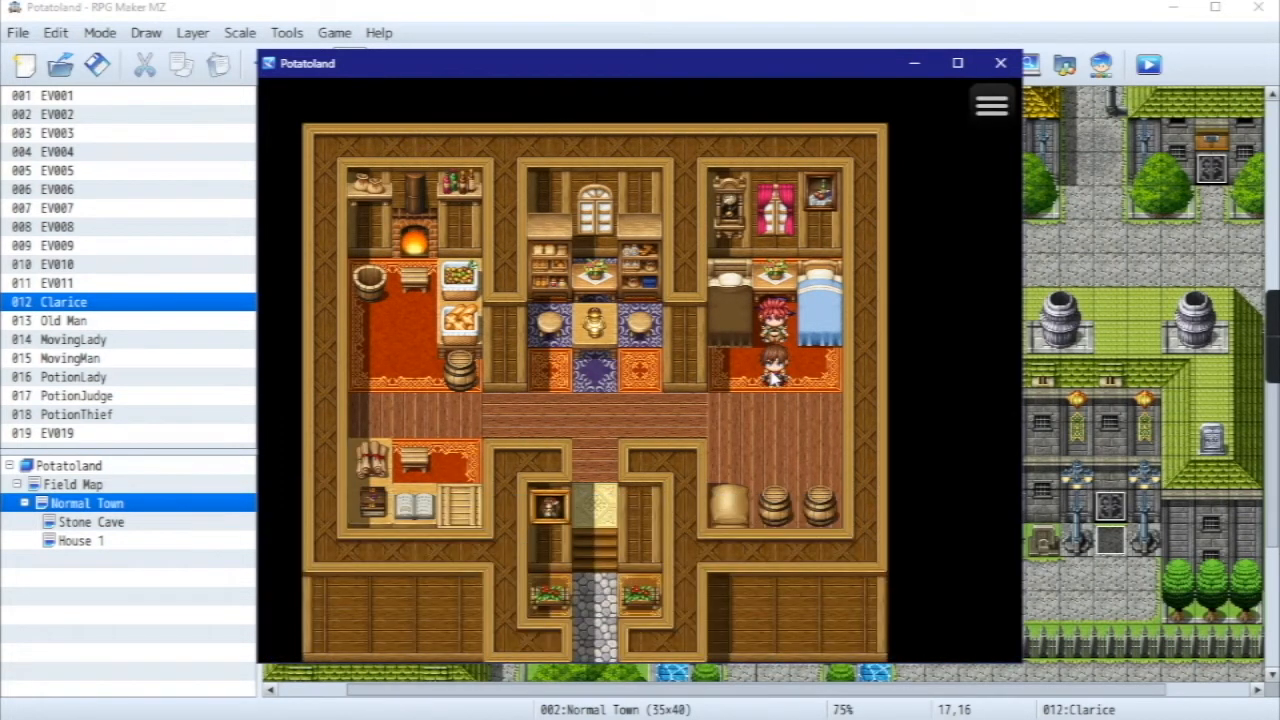
# - Leave House 1 and walk the party through town to Clarice near the obelisk fountain
pyautogui.click(591, 550)
pyautogui.click(640, 548)
pyautogui.click(640, 585)
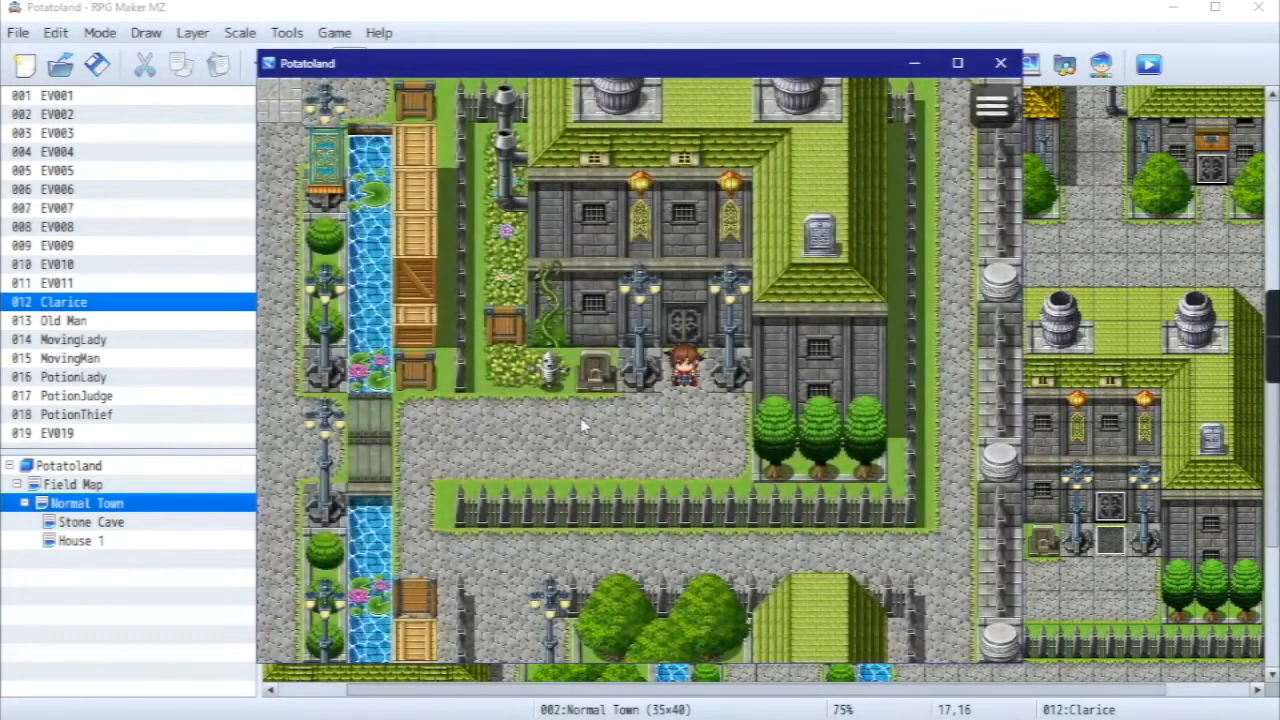
pyautogui.click(553, 416)
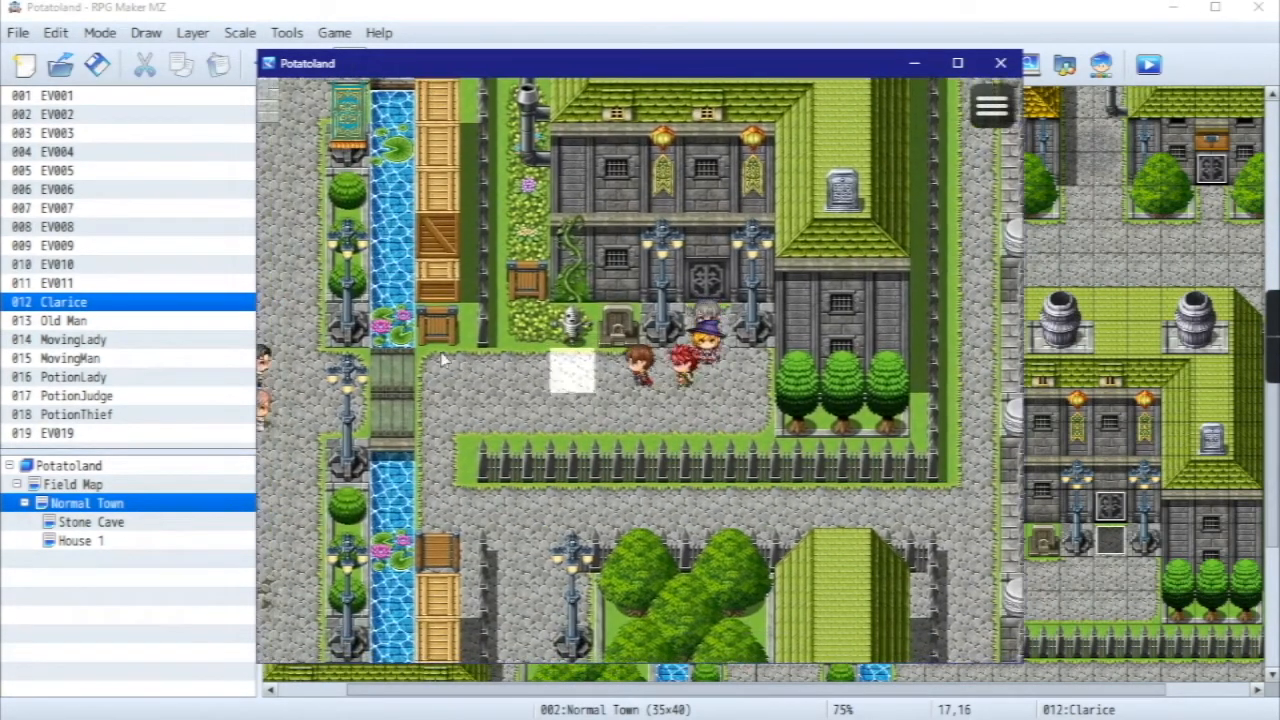
pyautogui.click(443, 362)
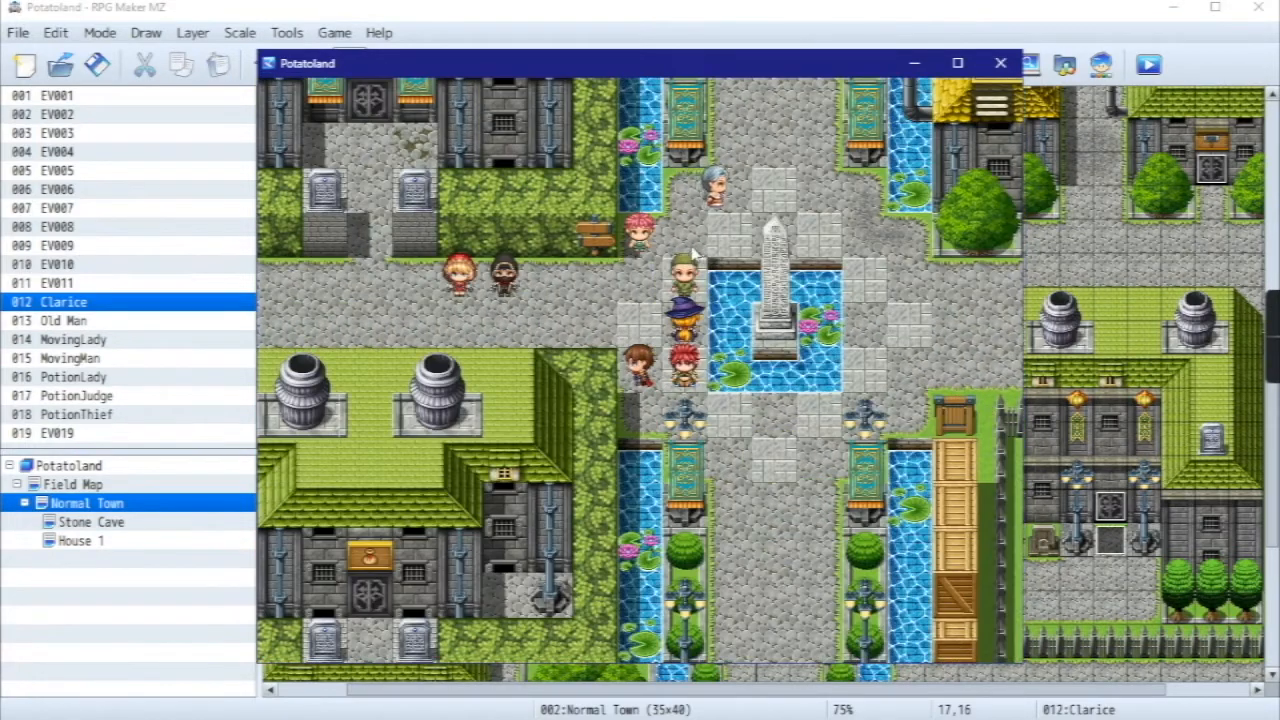
pyautogui.click(687, 243)
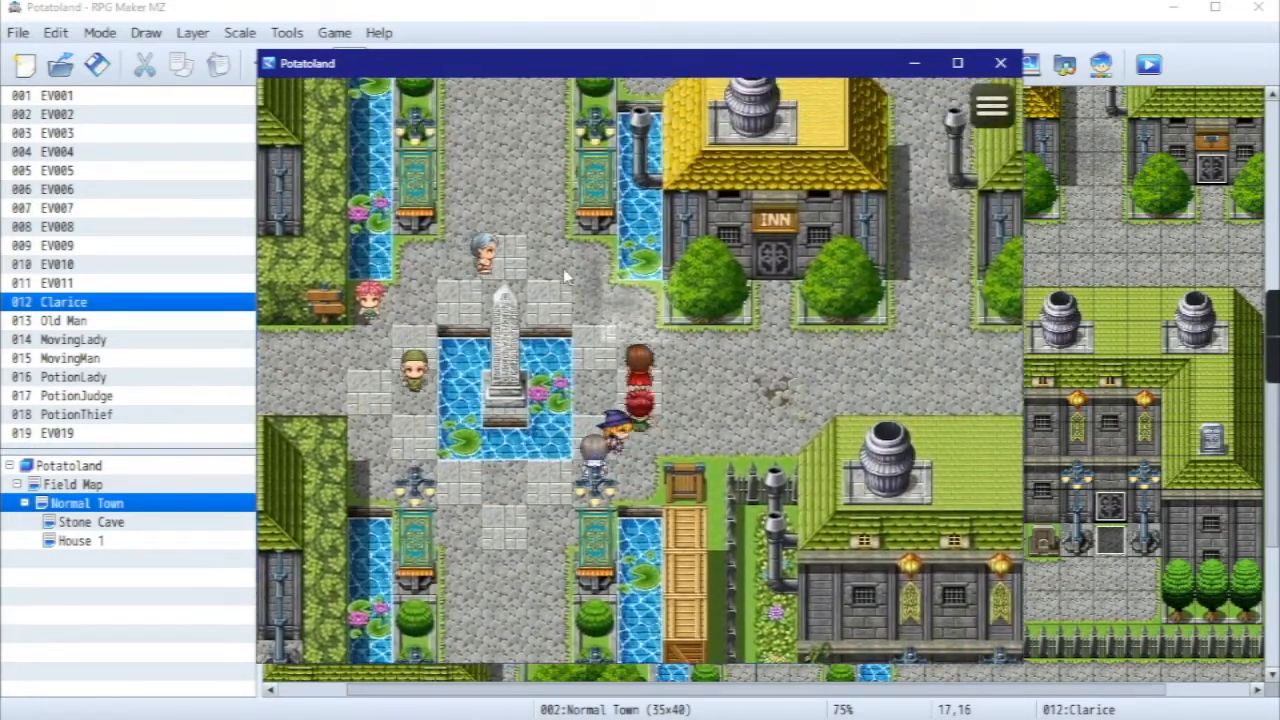
pyautogui.click(563, 268)
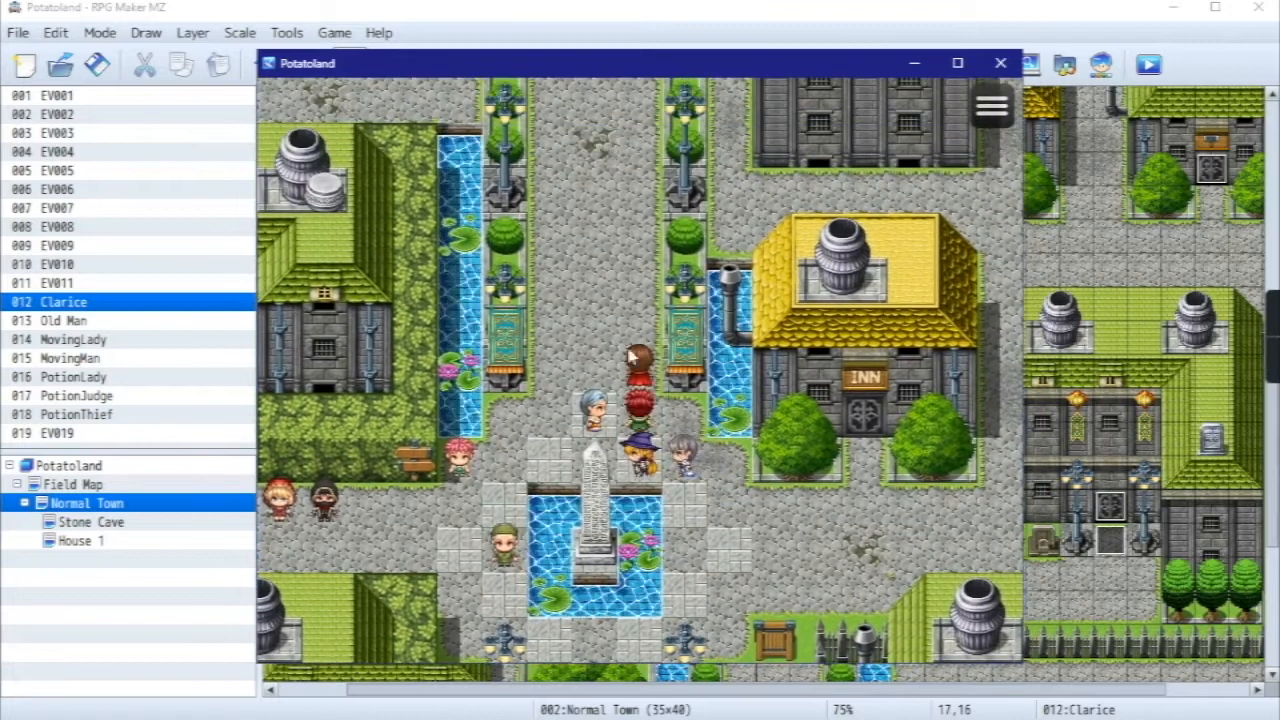
# - Talk to Clarice and answer her beast quest request with Hell No!
pyautogui.click(560, 366)
pyautogui.click(680, 370)
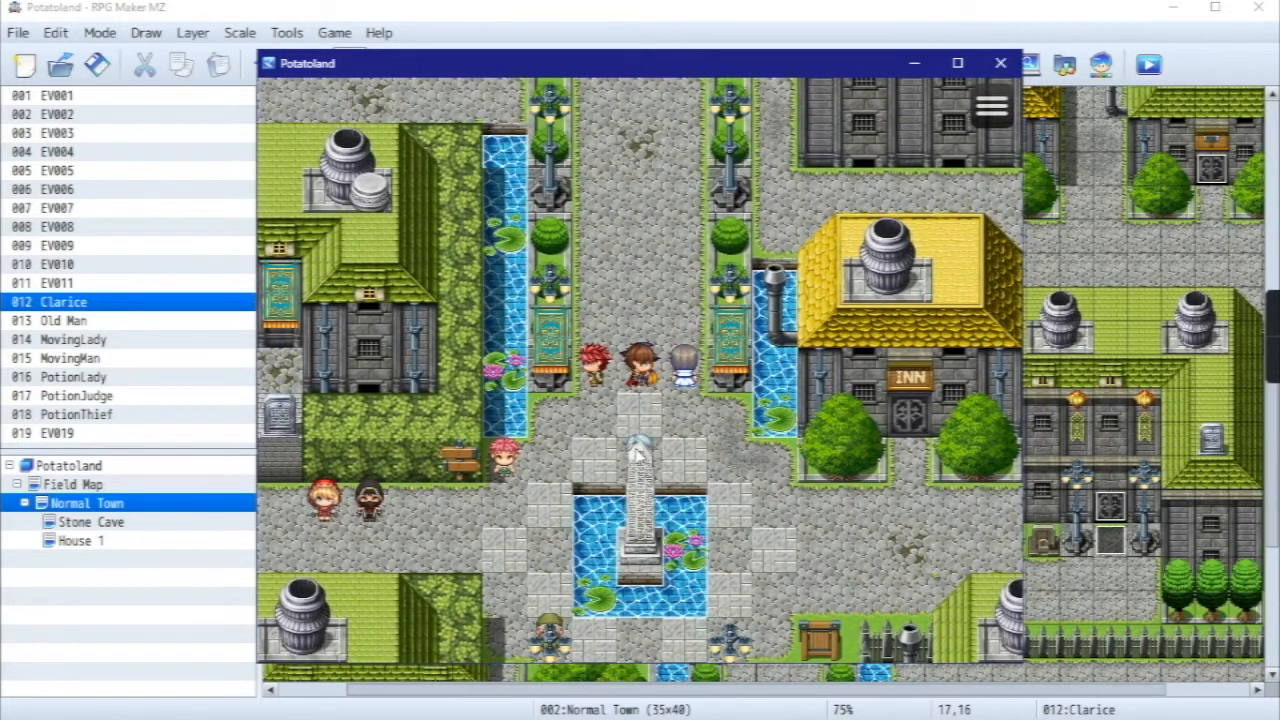
pyautogui.click(639, 455)
pyautogui.click(562, 566)
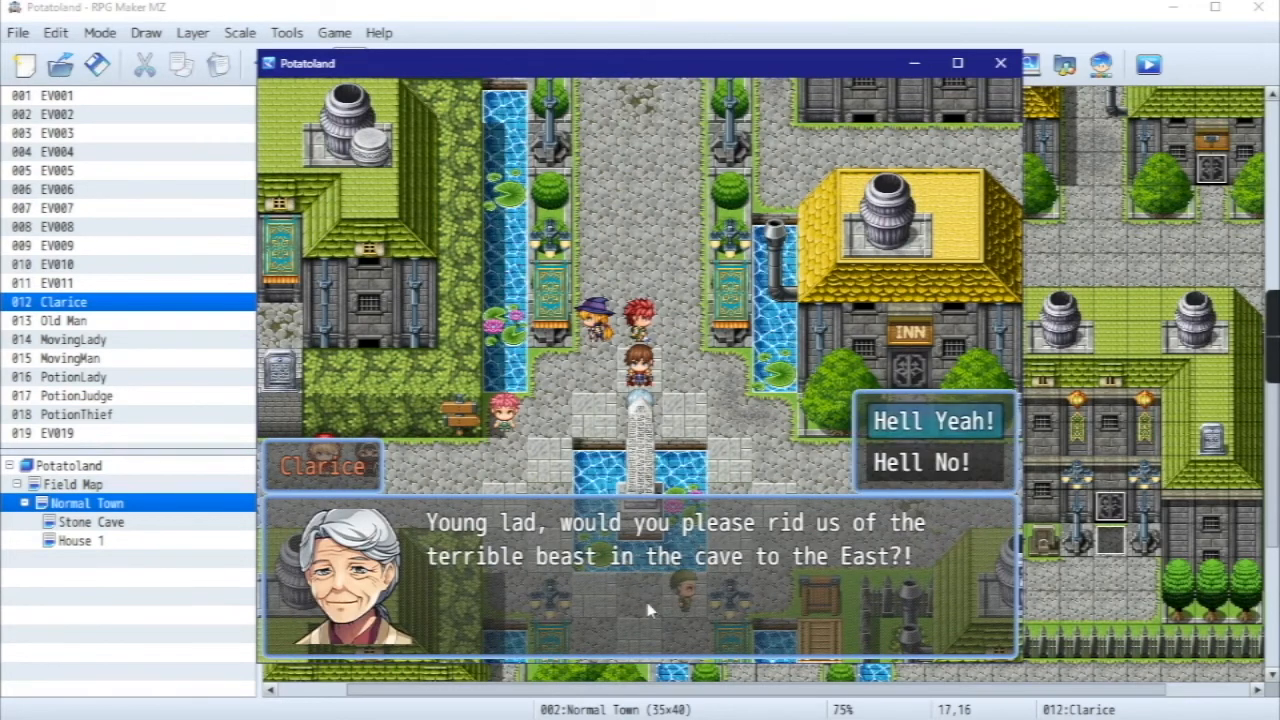
pyautogui.click(943, 462)
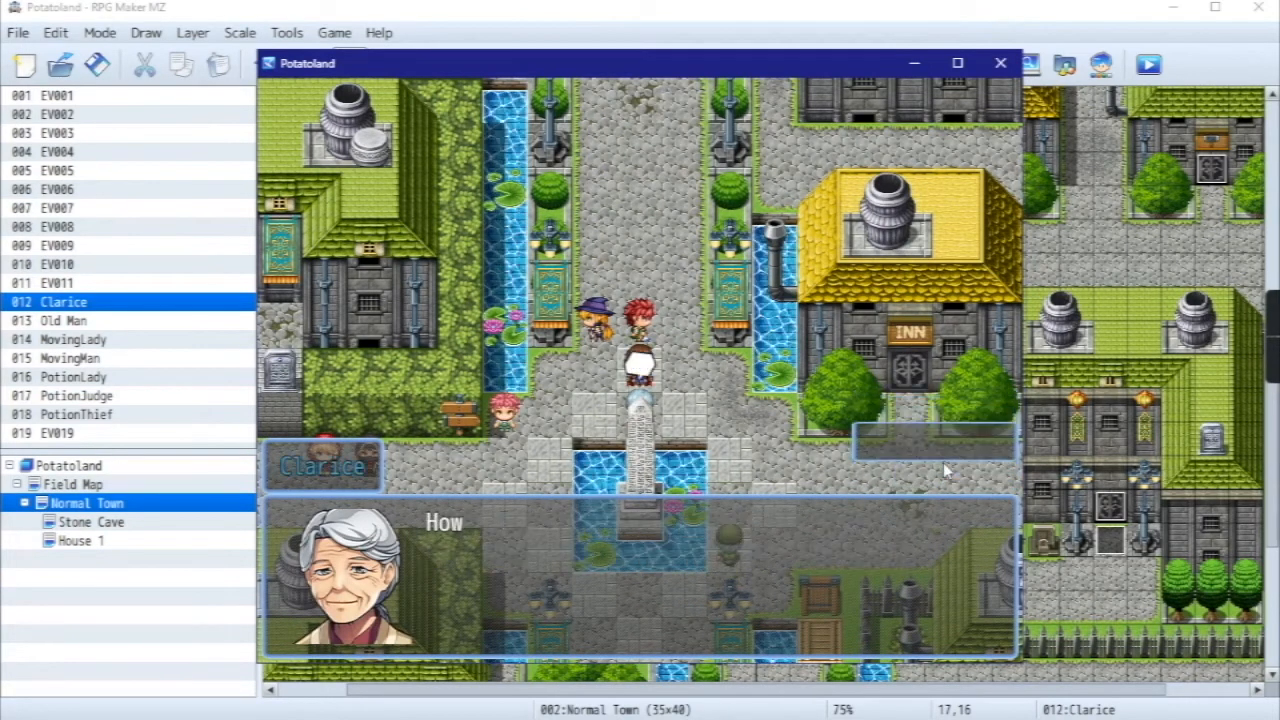
# - Finish her refusal reply, talk to Clarice again and accept the quest with Hell Yeah!
pyautogui.click(689, 330)
pyautogui.click(652, 231)
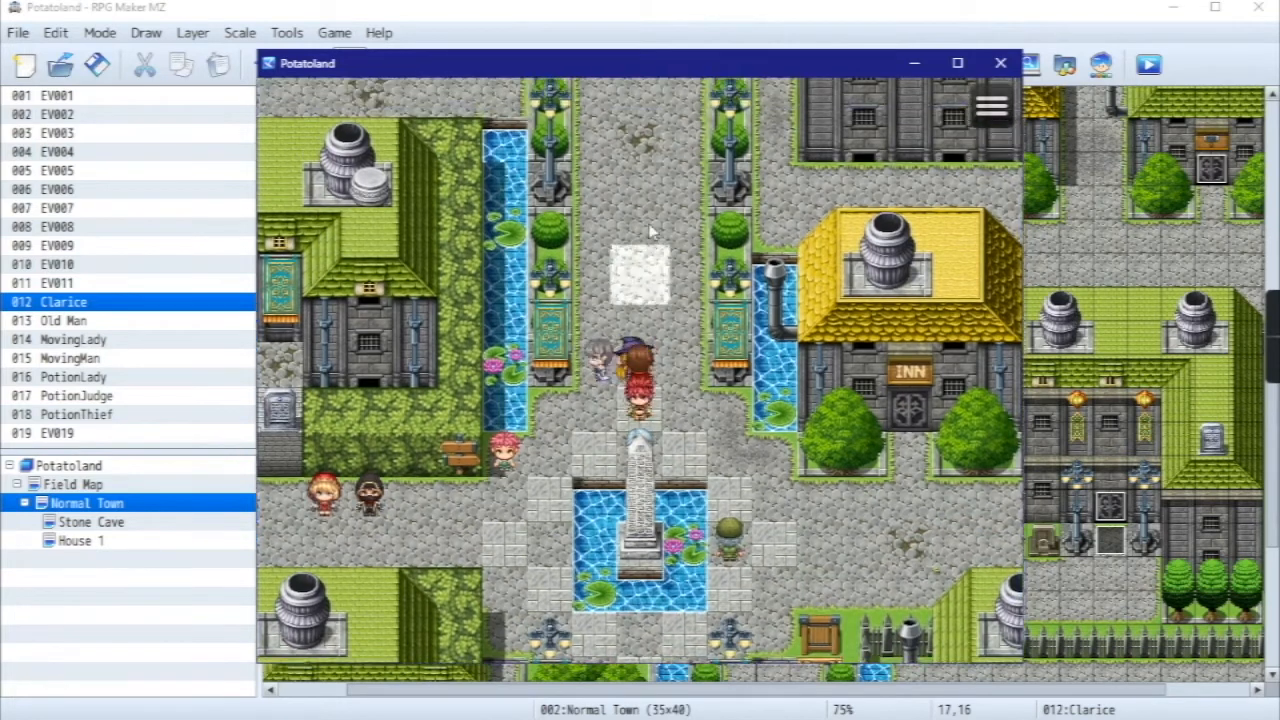
pyautogui.click(640, 537)
pyautogui.click(676, 367)
pyautogui.click(653, 565)
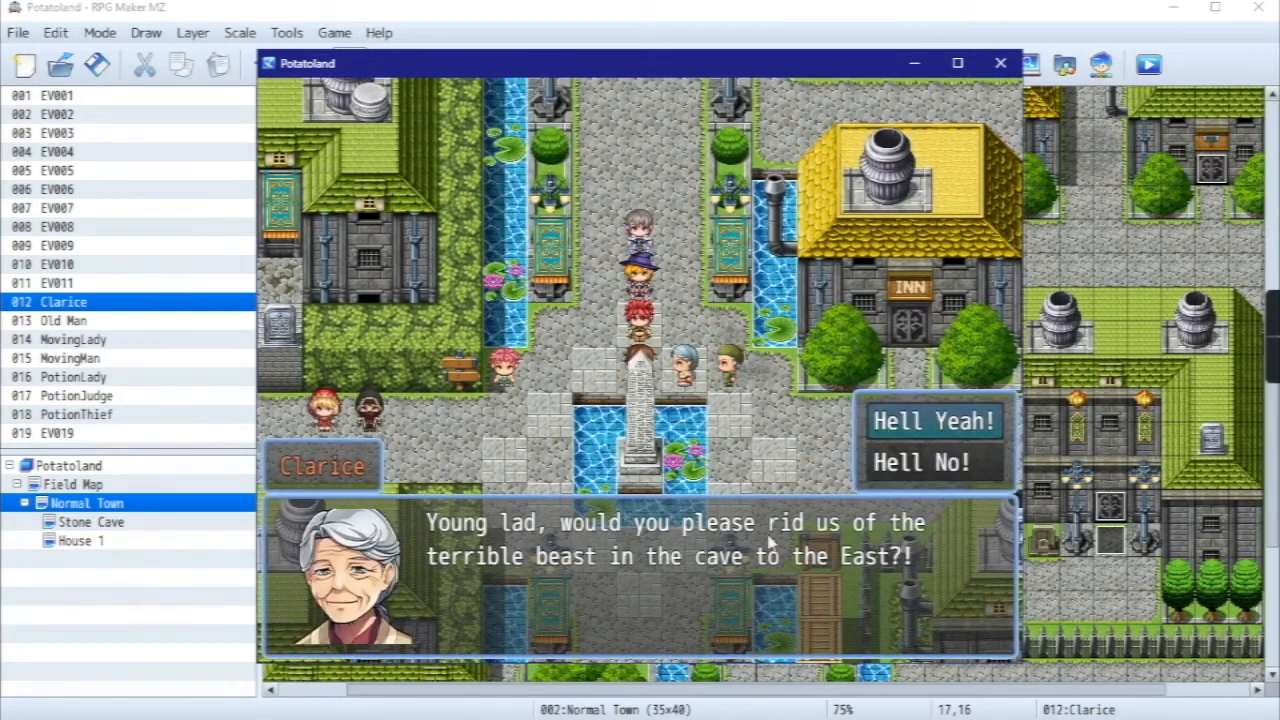
pyautogui.click(882, 430)
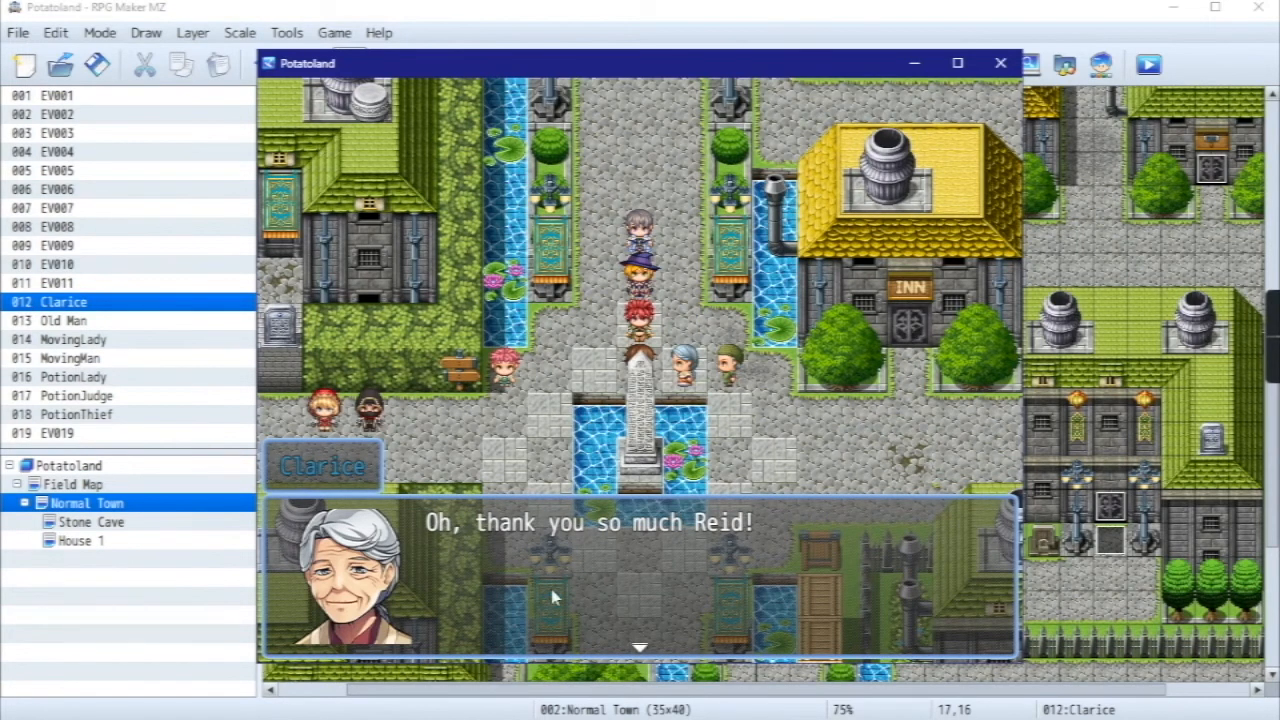
# - Close her thank-you message, talk to Clarice again and answer No, not yet..
pyautogui.click(628, 595)
pyautogui.click(686, 258)
pyautogui.click(606, 310)
pyautogui.click(690, 559)
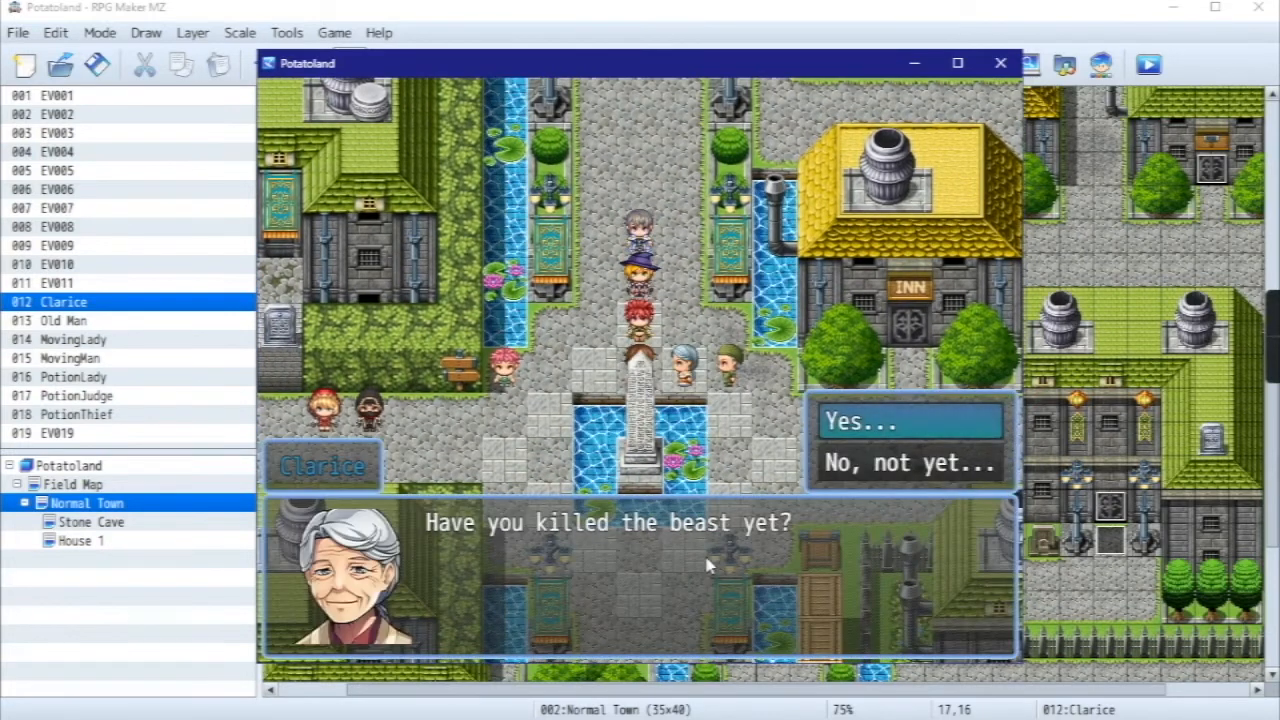
pyautogui.click(895, 463)
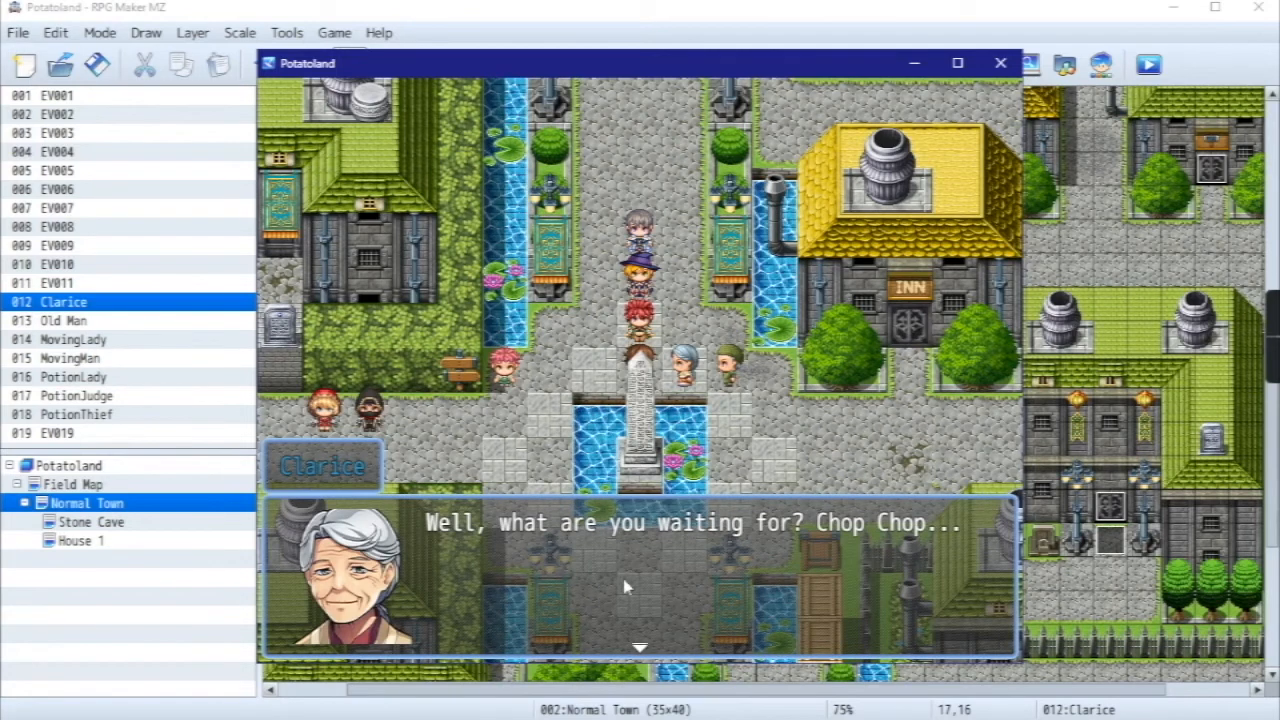
# - Talk to Clarice once more, answer Yes..., dismiss her reply and close the playtest
pyautogui.click(655, 591)
pyautogui.click(648, 370)
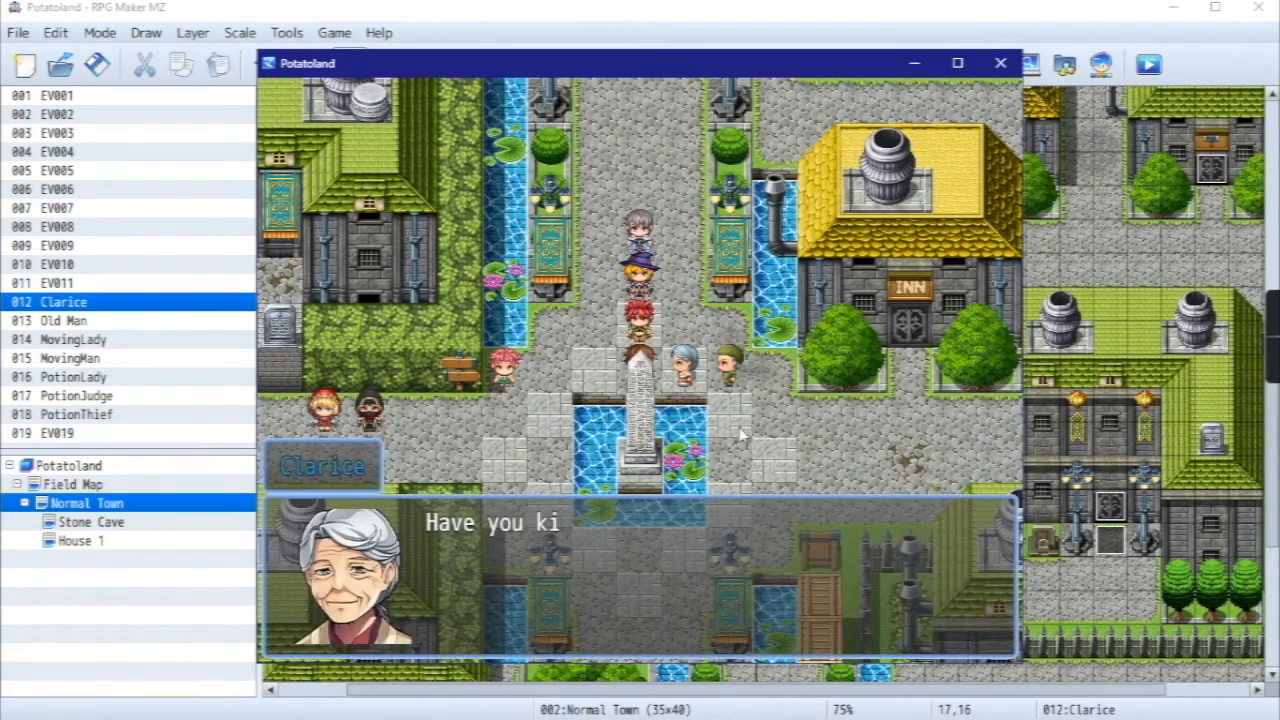
pyautogui.click(879, 431)
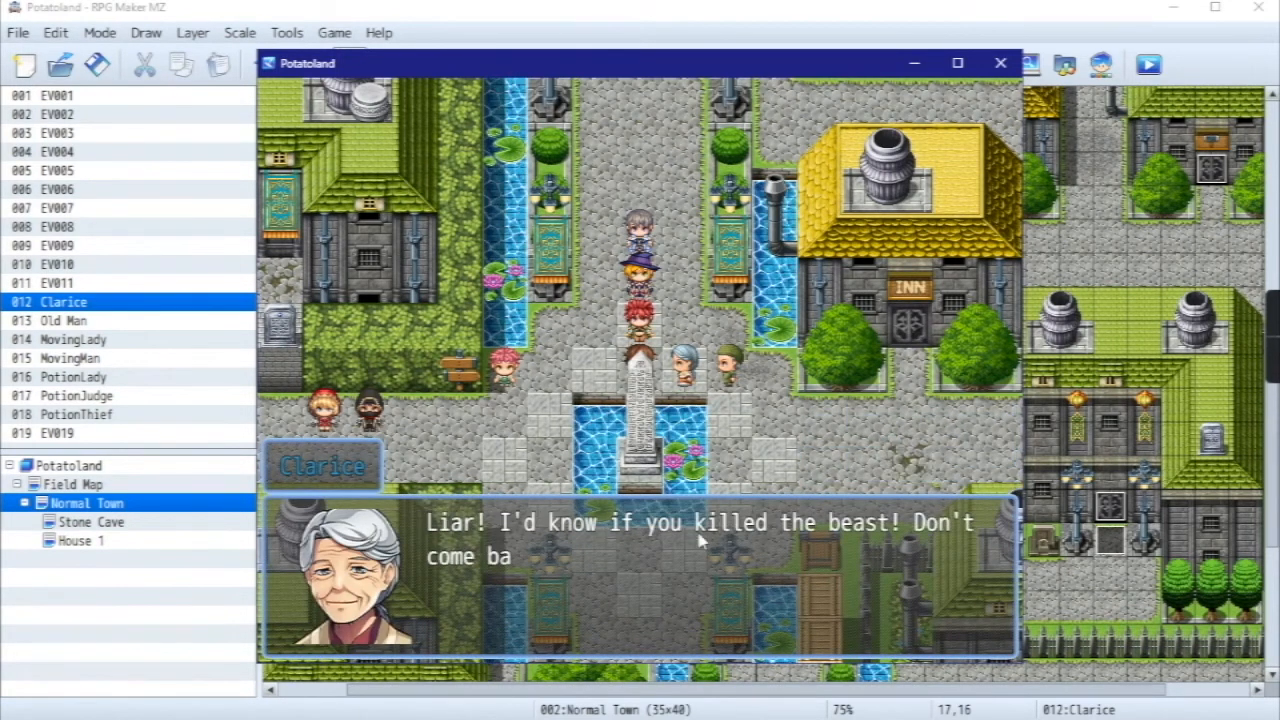
pyautogui.click(606, 590)
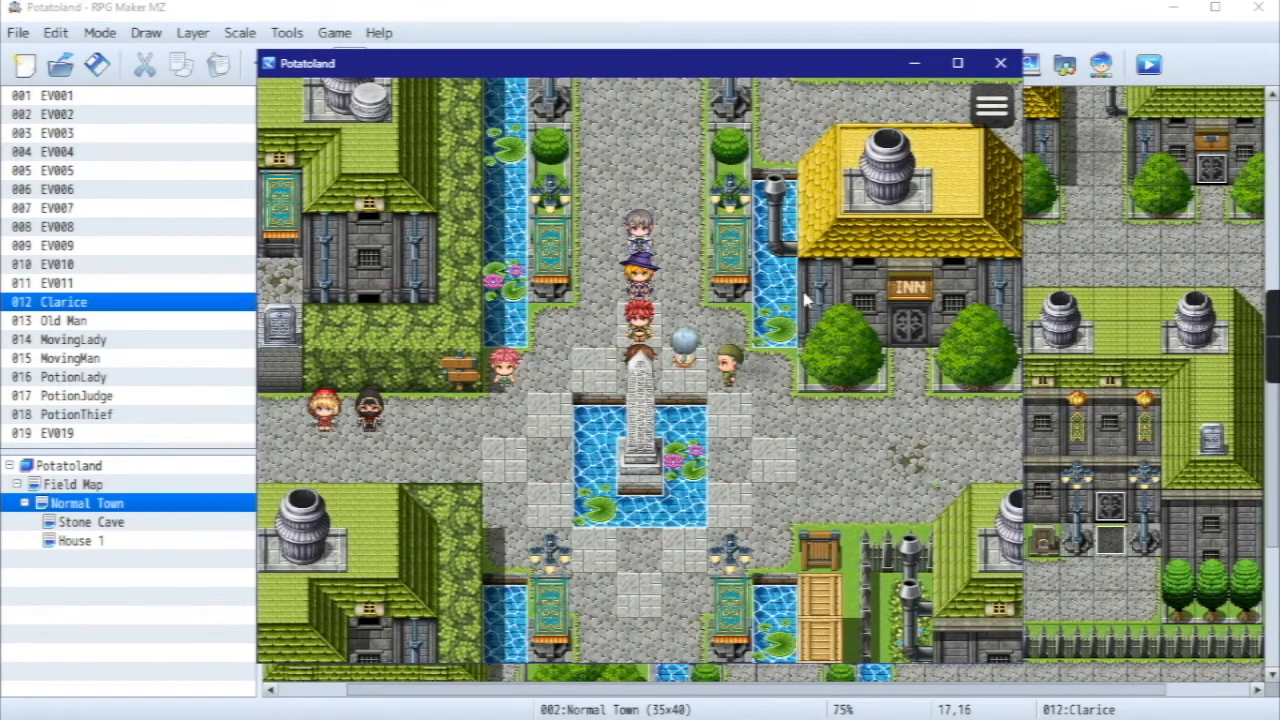
pyautogui.click(1001, 64)
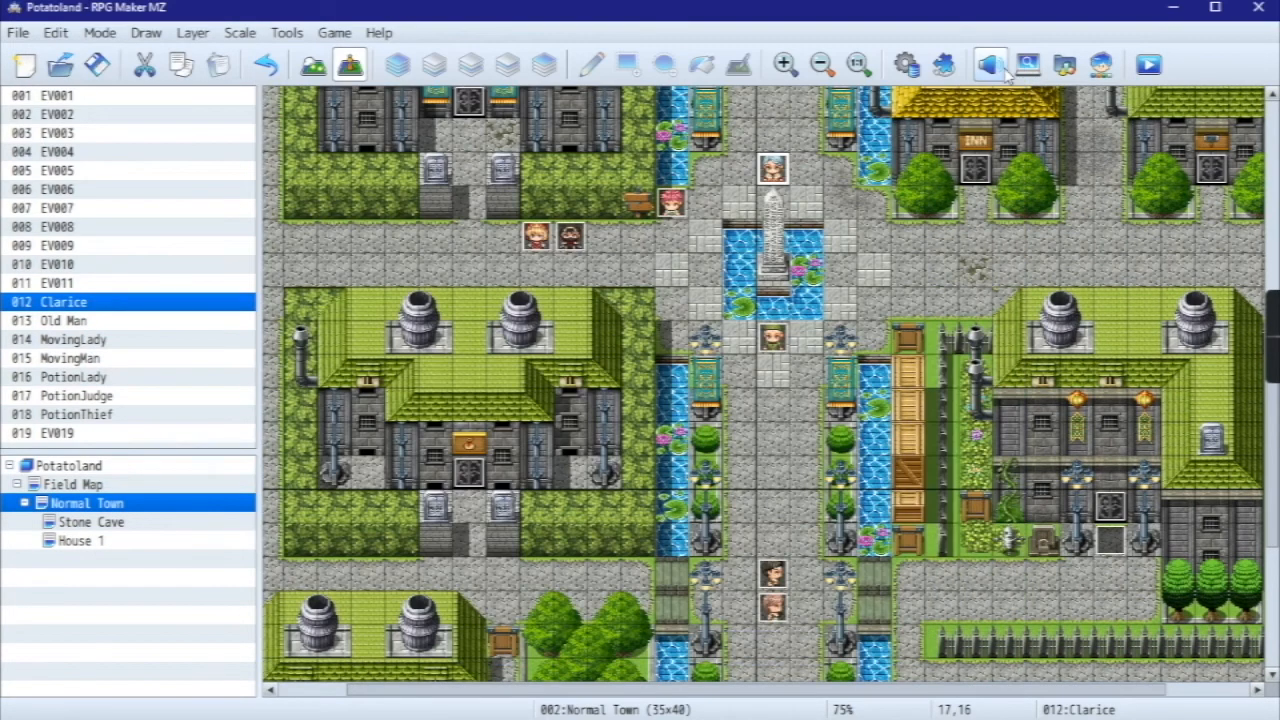
# - Open Clarice's event on the Normal Town map and add a third event page
pyautogui.scroll(2, 800, 380)
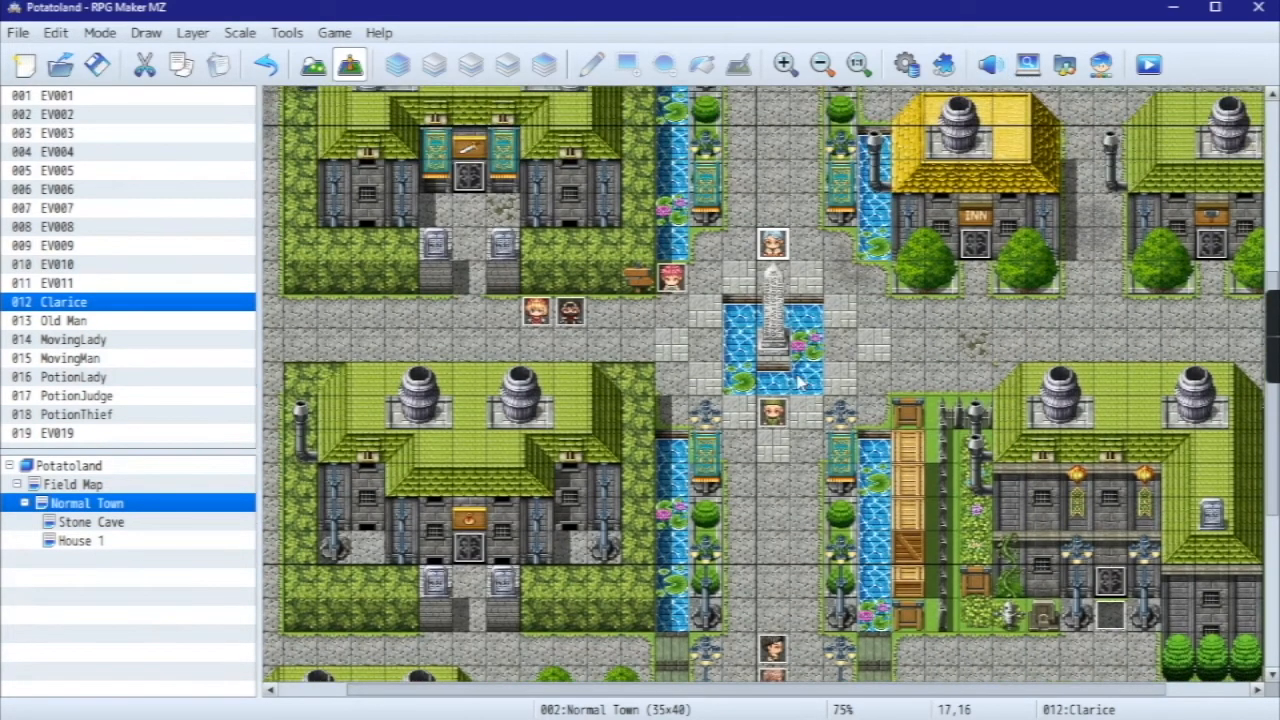
pyautogui.scroll(2, 800, 380)
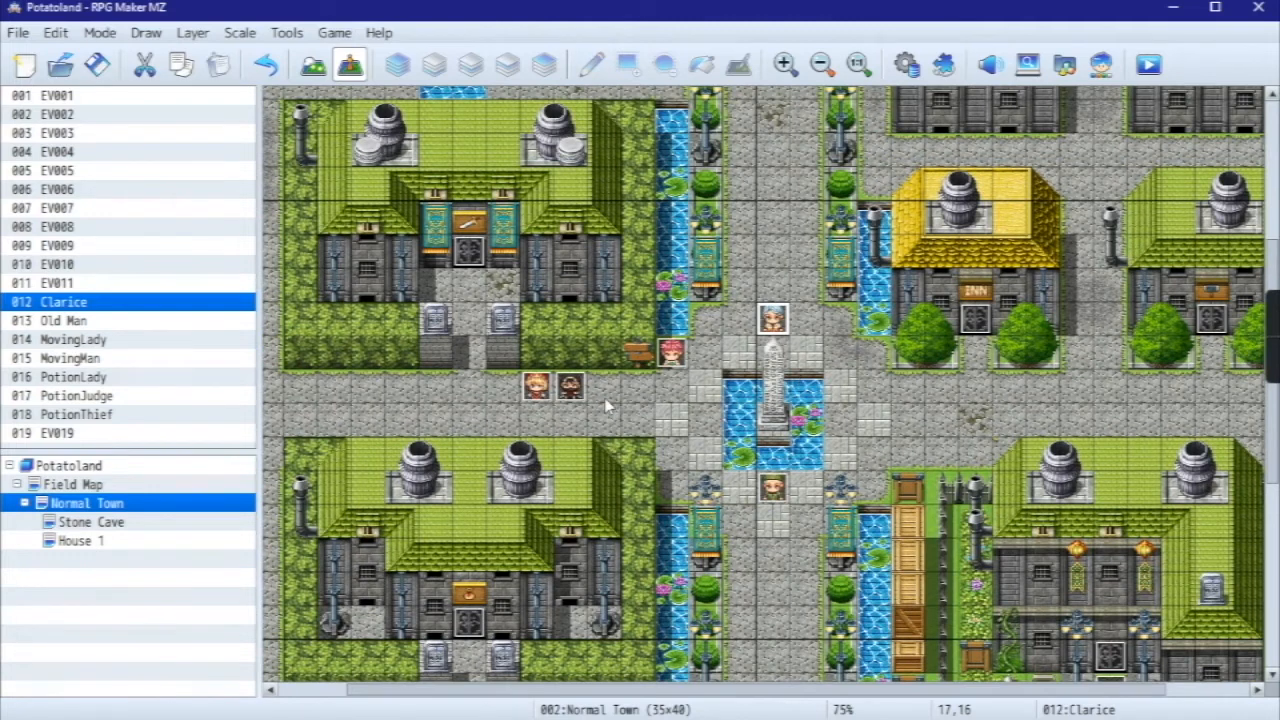
pyautogui.rightClick(771, 321)
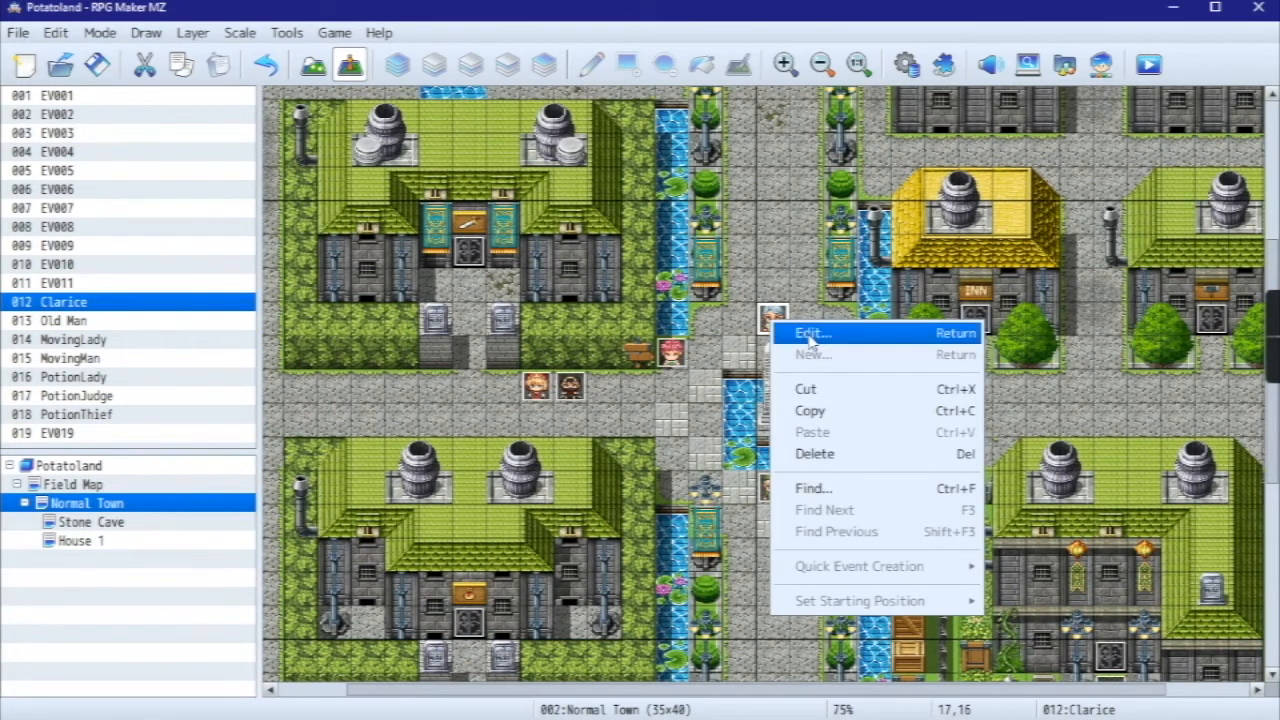
pyautogui.click(810, 335)
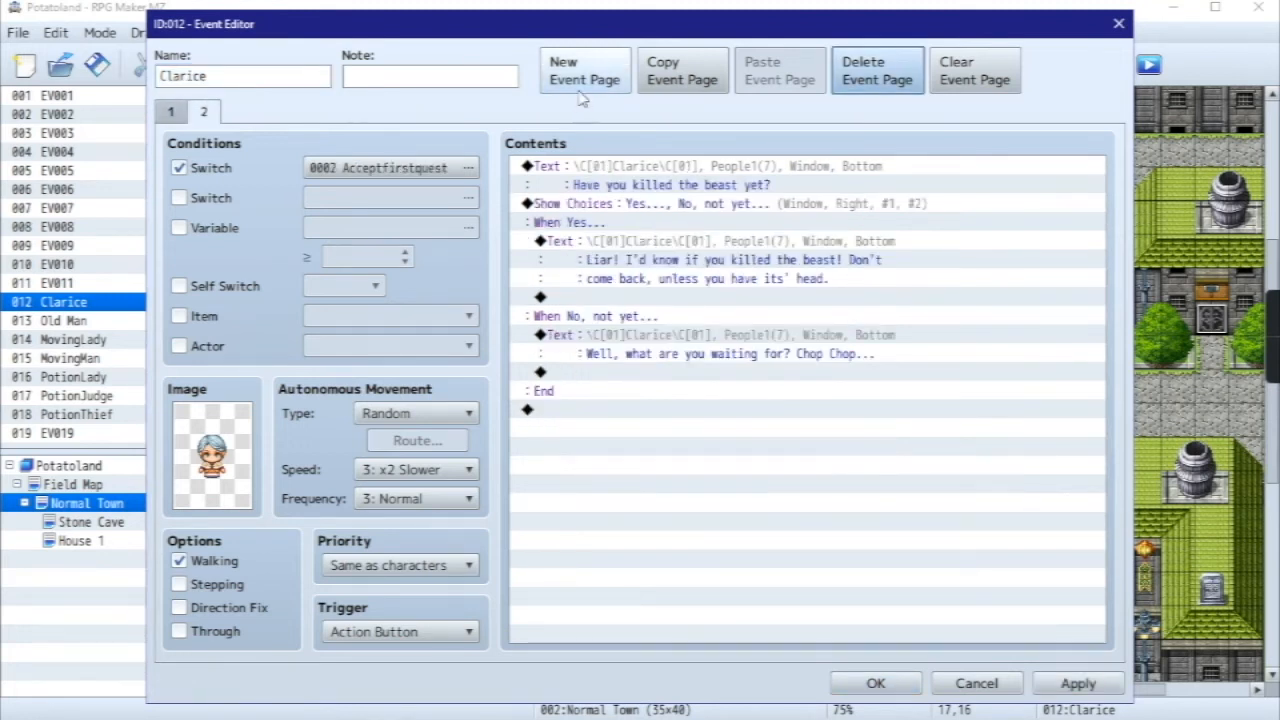
pyautogui.click(585, 70)
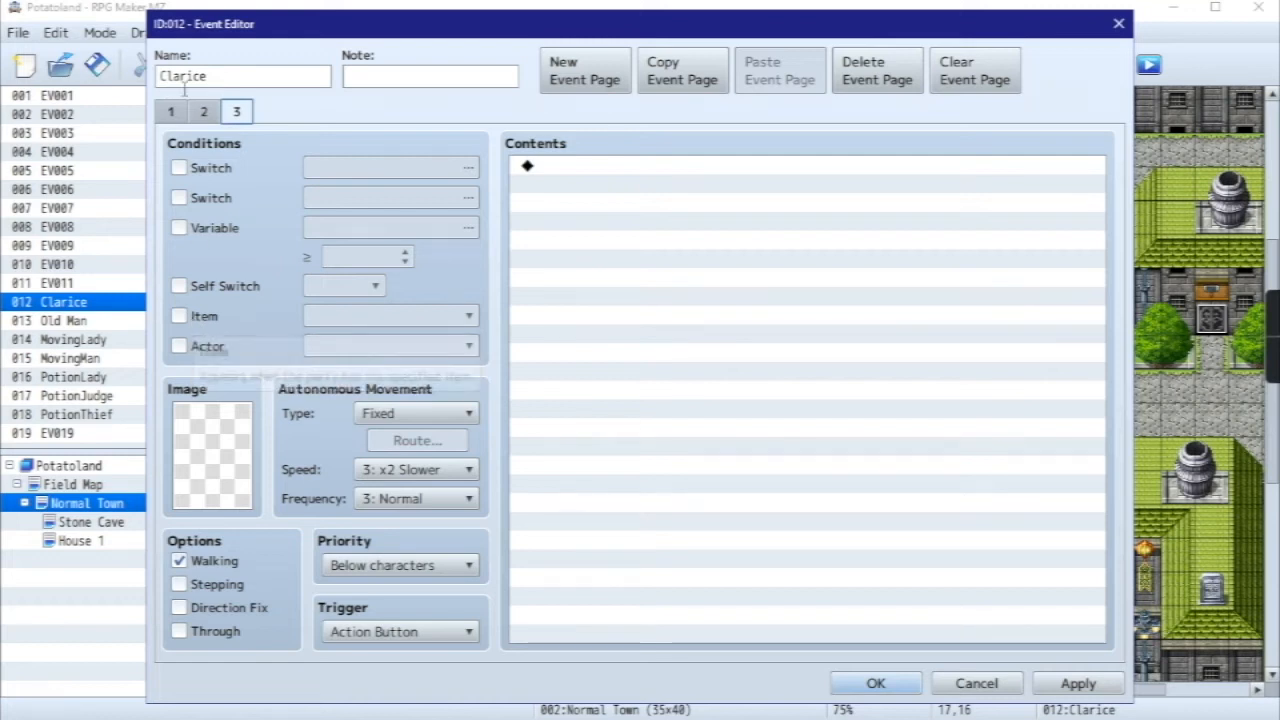
# - Make the new page require possession of the blank item 0020
pyautogui.click(180, 316)
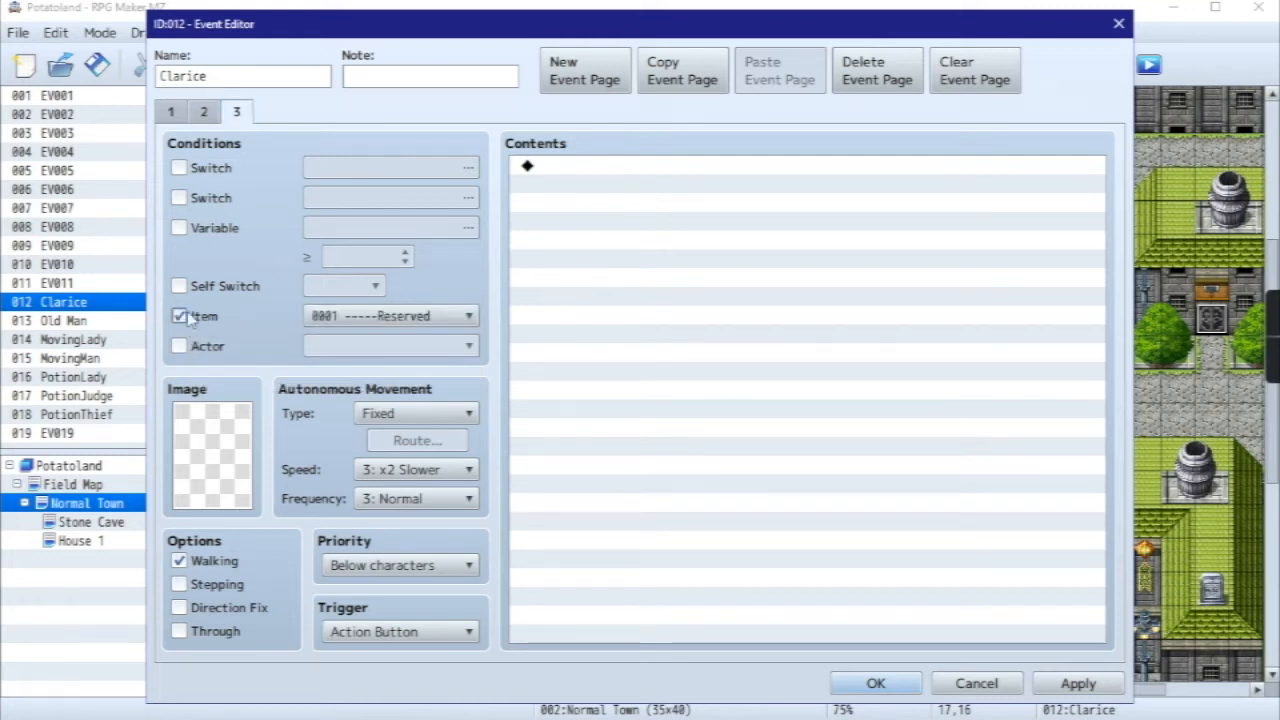
pyautogui.click(370, 318)
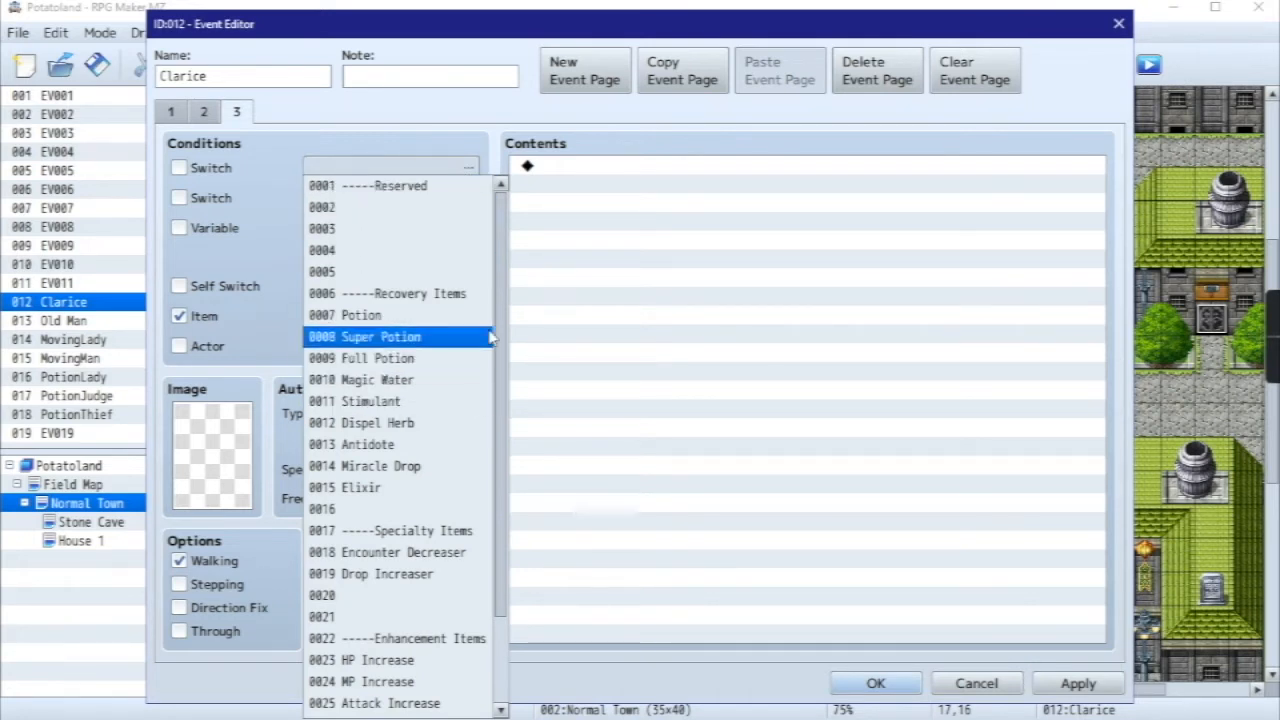
pyautogui.scroll(-2, 520, 330)
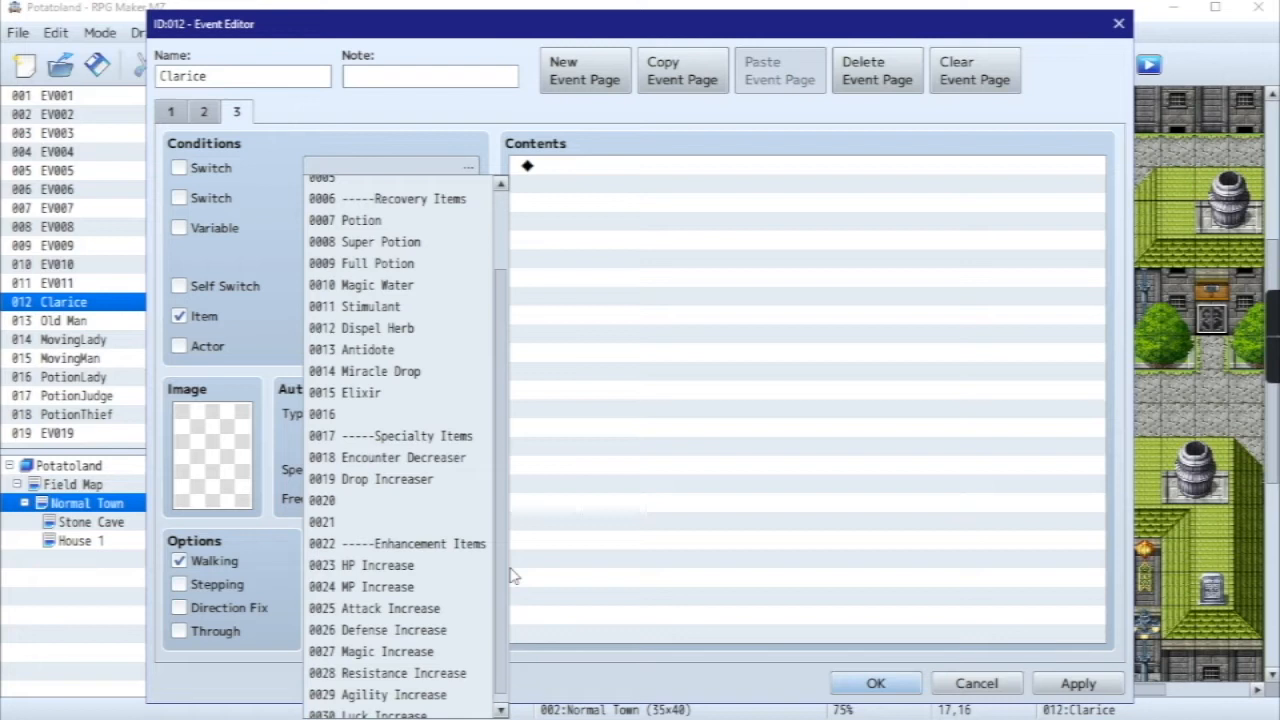
pyautogui.scroll(-1, 494, 420)
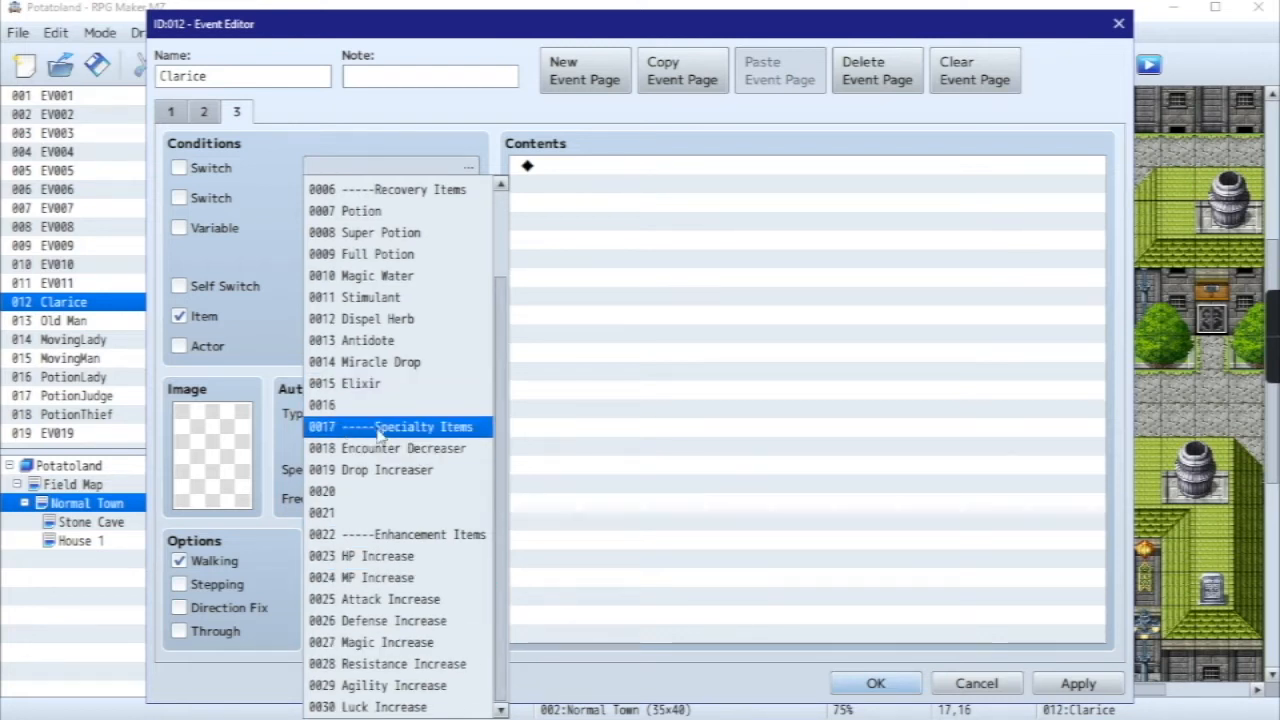
pyautogui.click(356, 495)
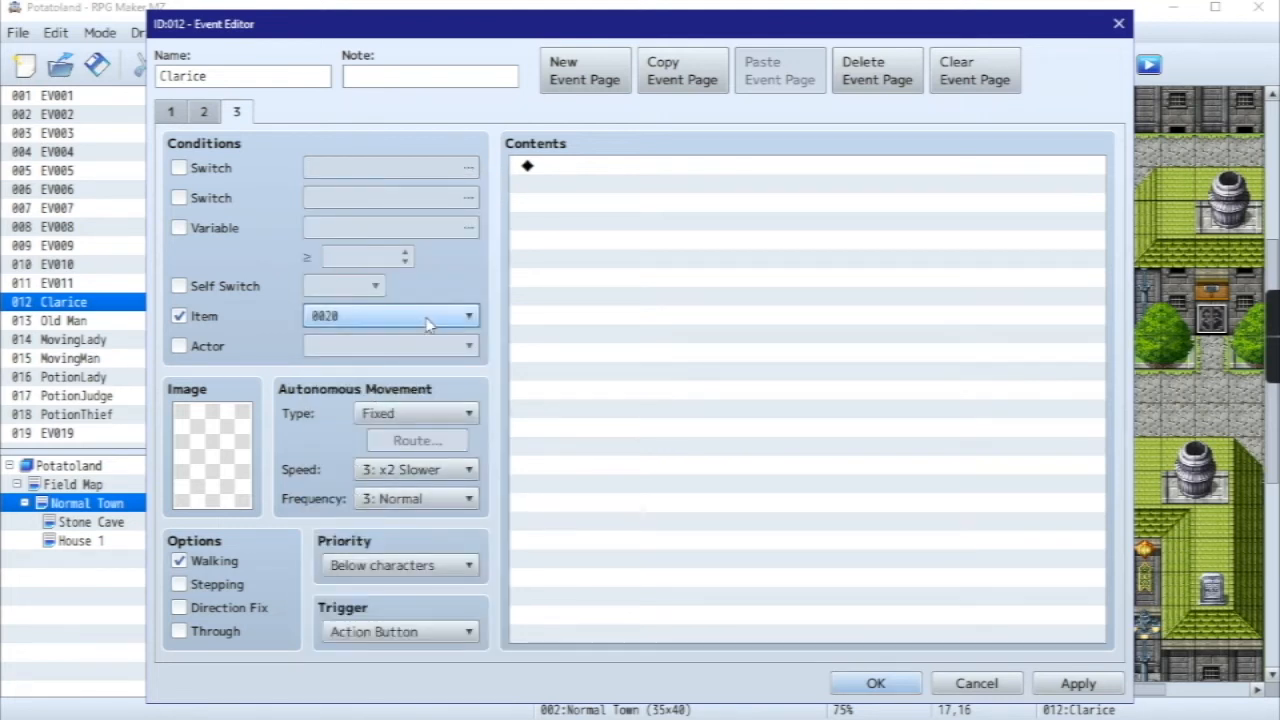
# - Give page 3 the blue-haired old woman sprite from People1 and set its autonomous movement to Random
pyautogui.doubleClick(205, 455)
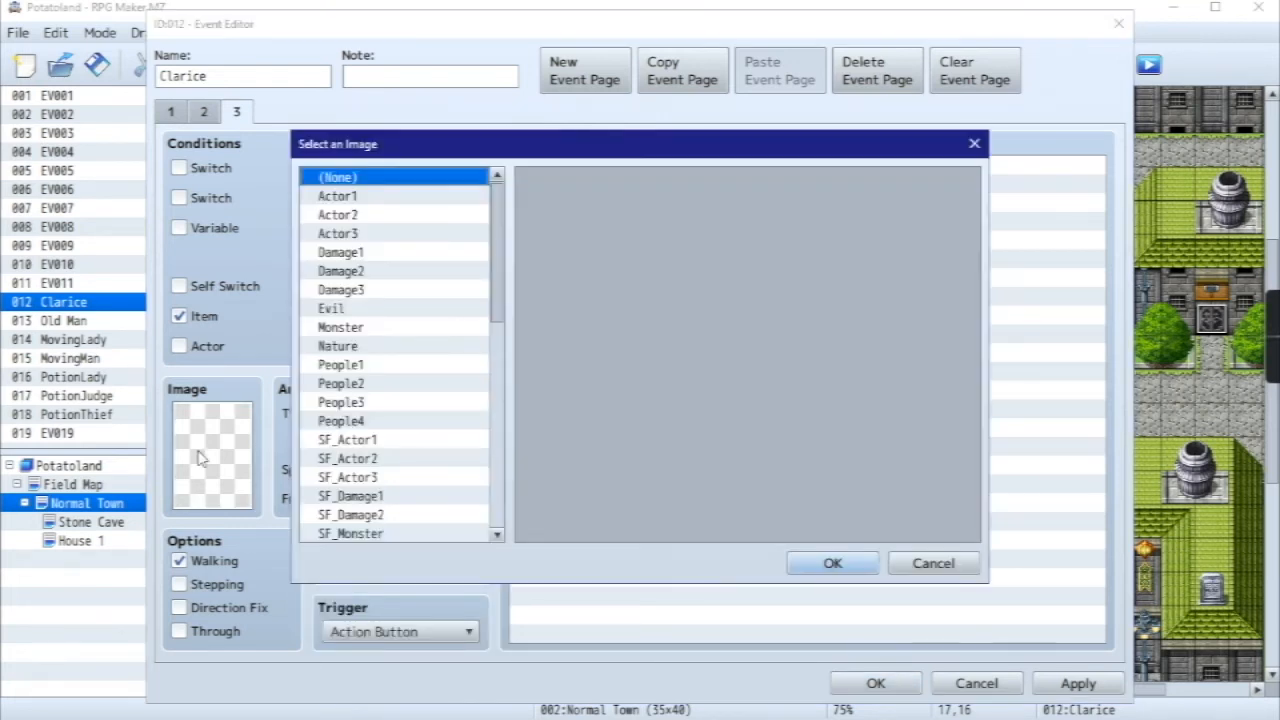
pyautogui.click(352, 386)
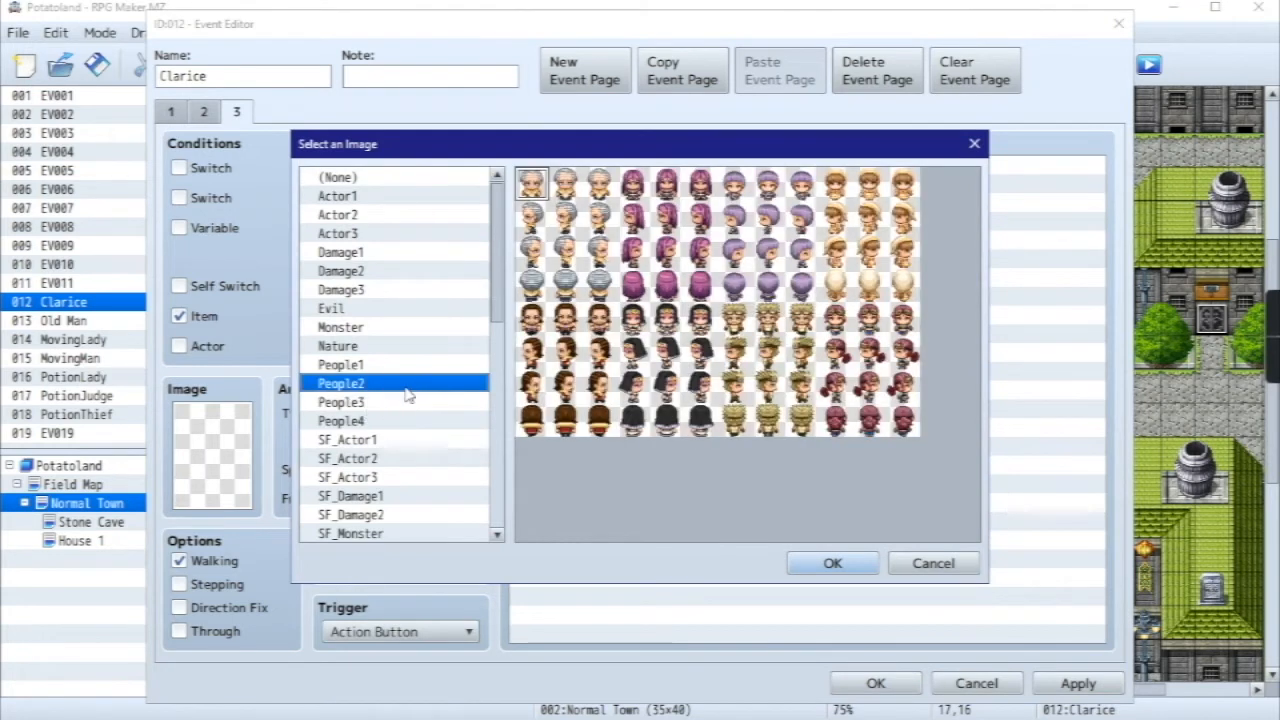
pyautogui.click(342, 365)
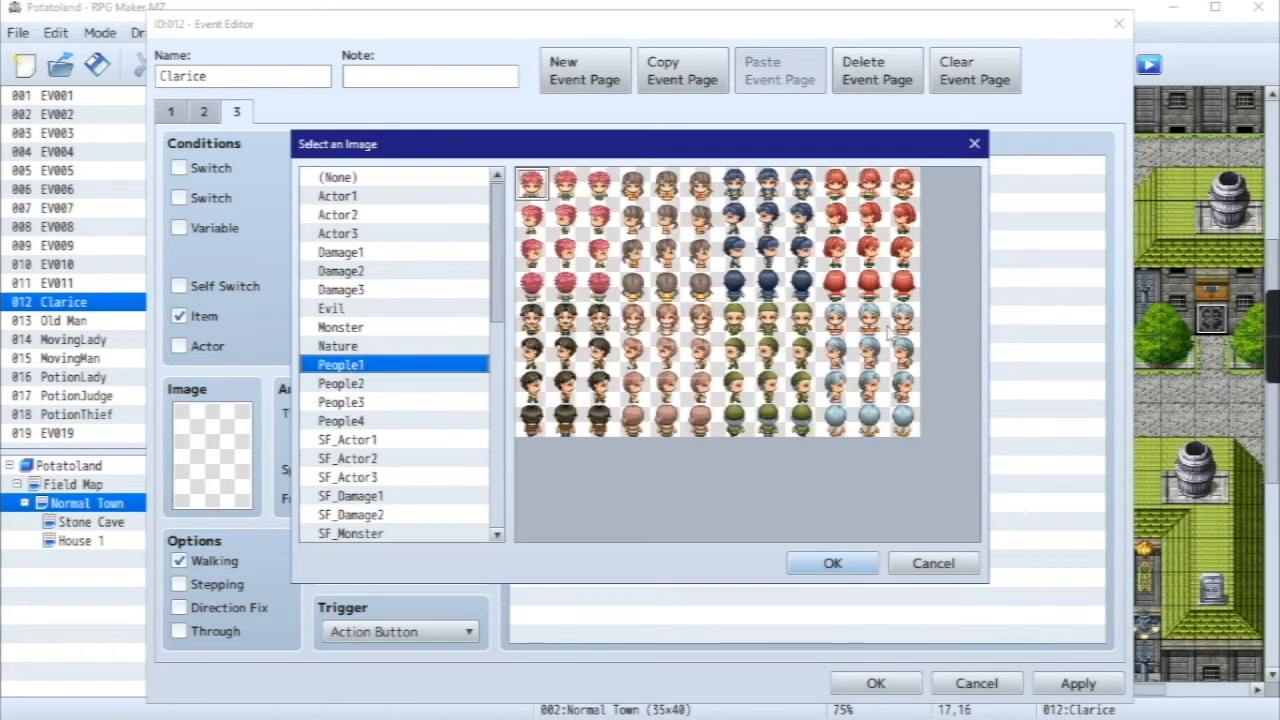
pyautogui.click(869, 318)
pyautogui.click(833, 563)
pyautogui.click(468, 414)
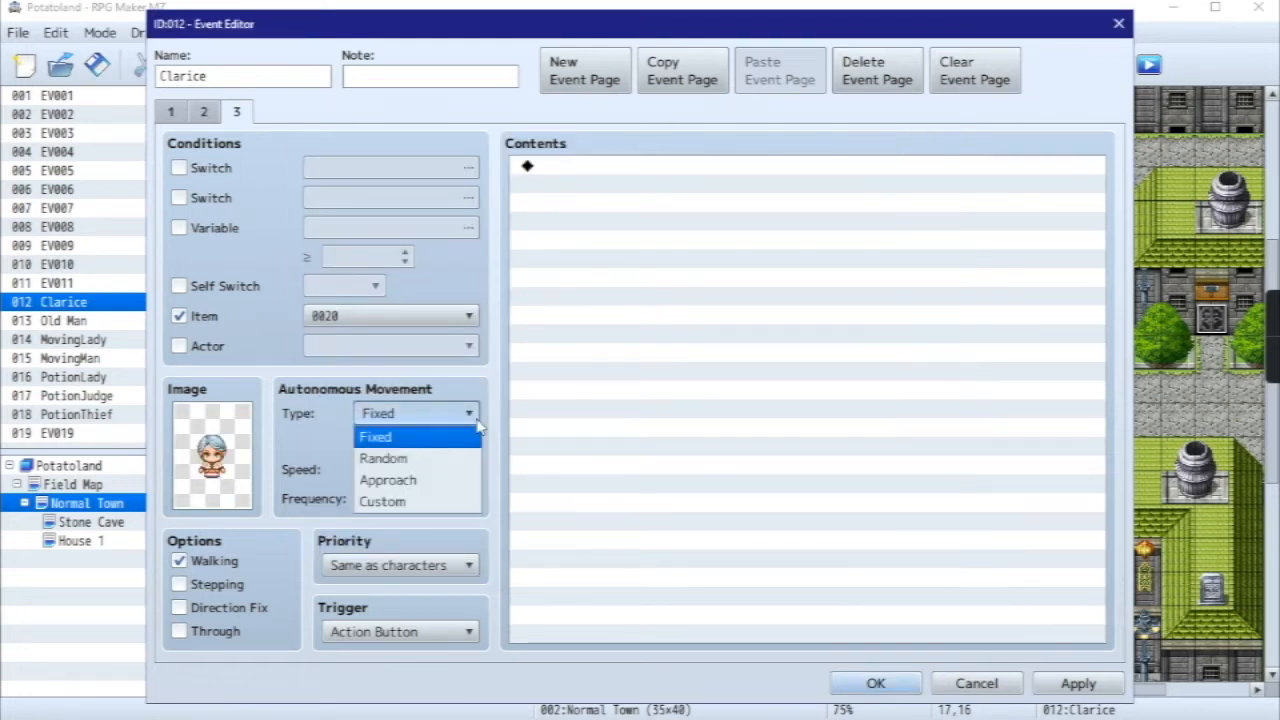
pyautogui.click(391, 465)
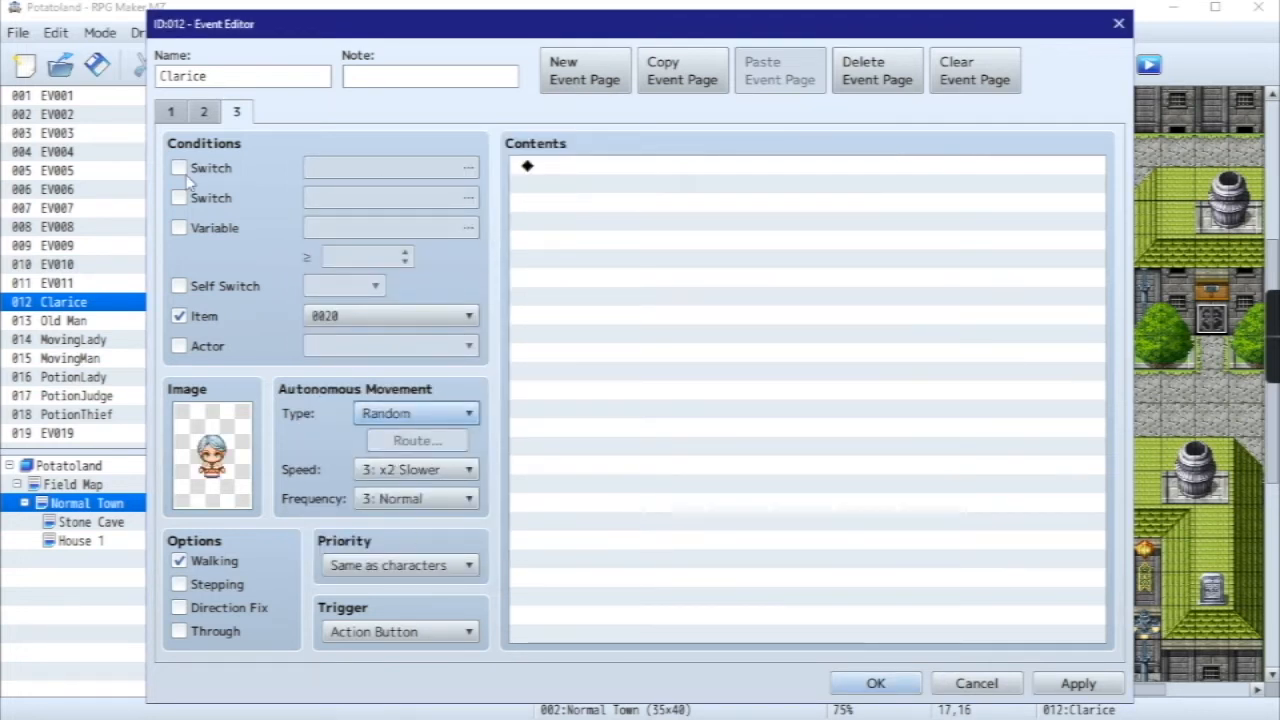
# - Start a Show Text command on page 3 with the old woman's People1 face and the name \C[01]Clarice\C[01]
pyautogui.click(670, 176)
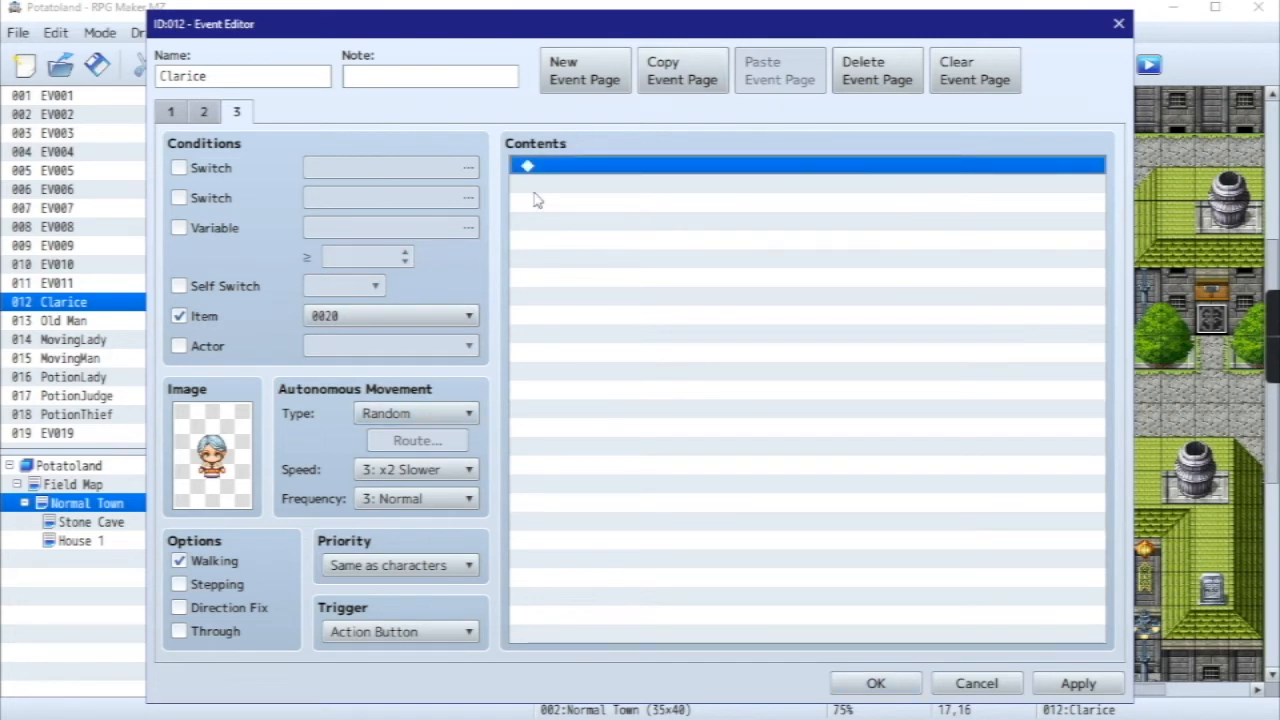
pyautogui.doubleClick(703, 166)
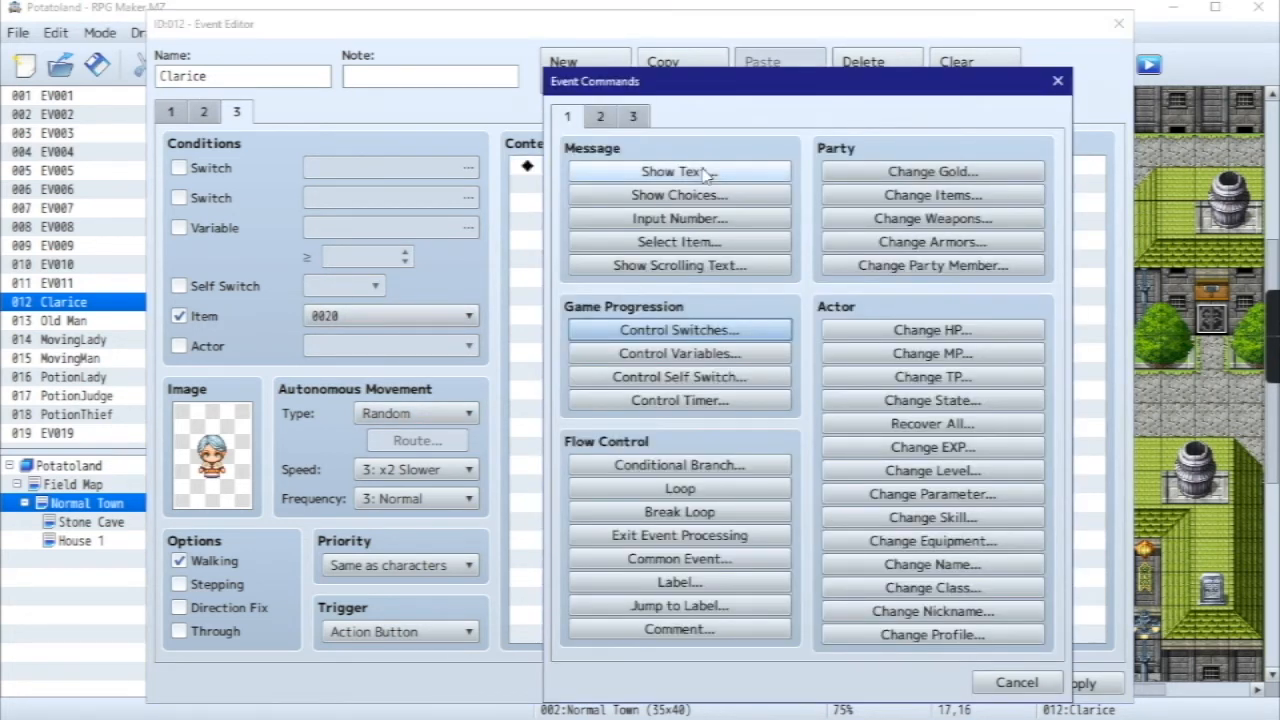
pyautogui.click(675, 175)
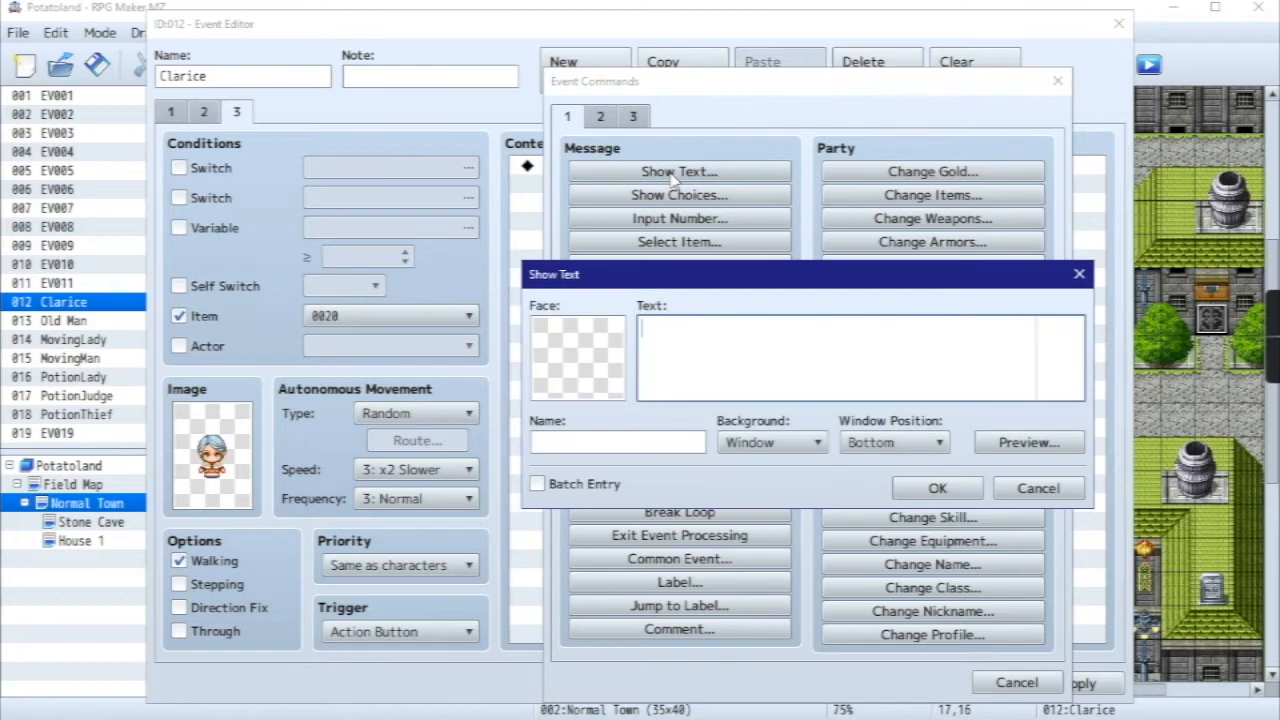
pyautogui.doubleClick(570, 346)
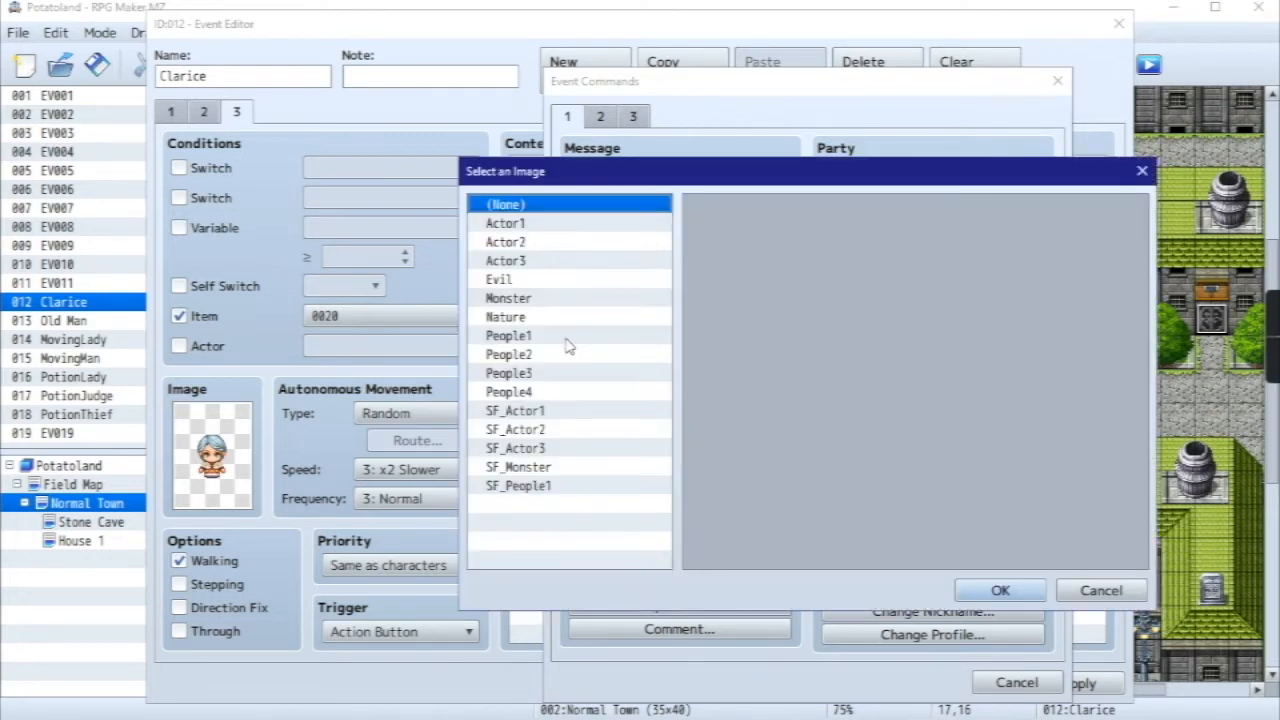
pyautogui.click(555, 336)
pyautogui.doubleClick(1000, 318)
pyautogui.click(572, 440)
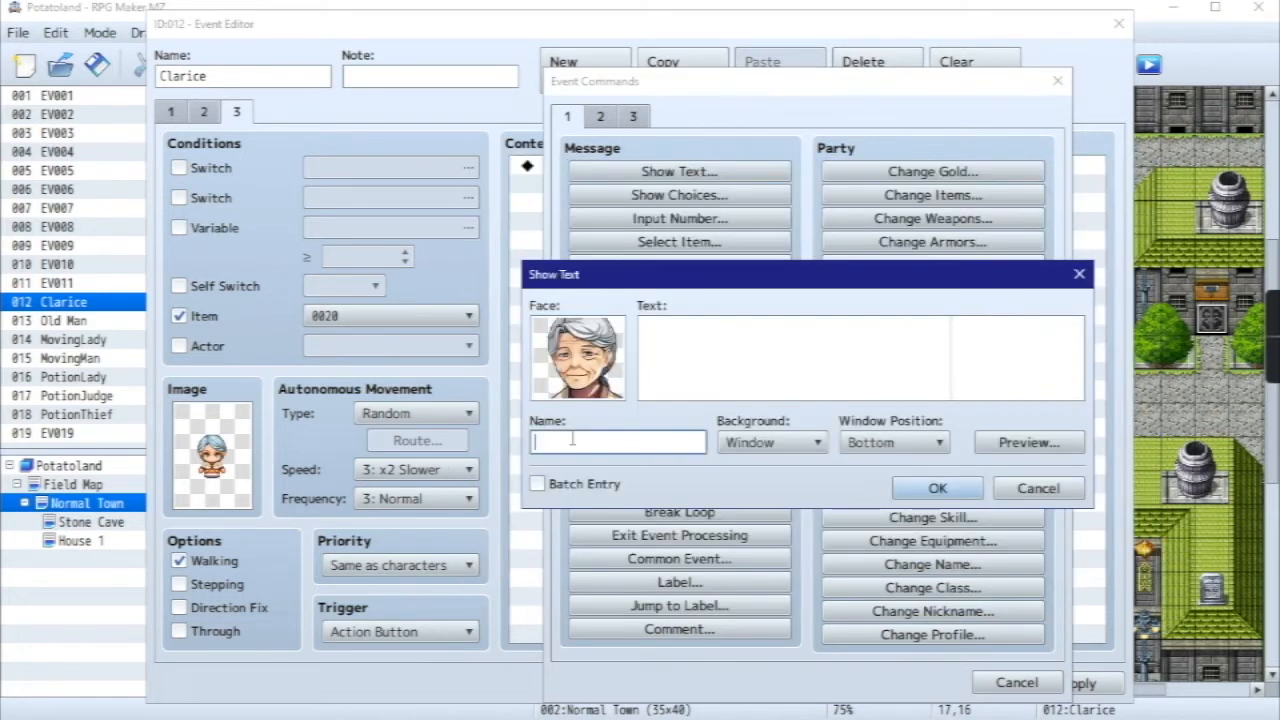
pyautogui.write('\\C[01]Clarice\\C[01')
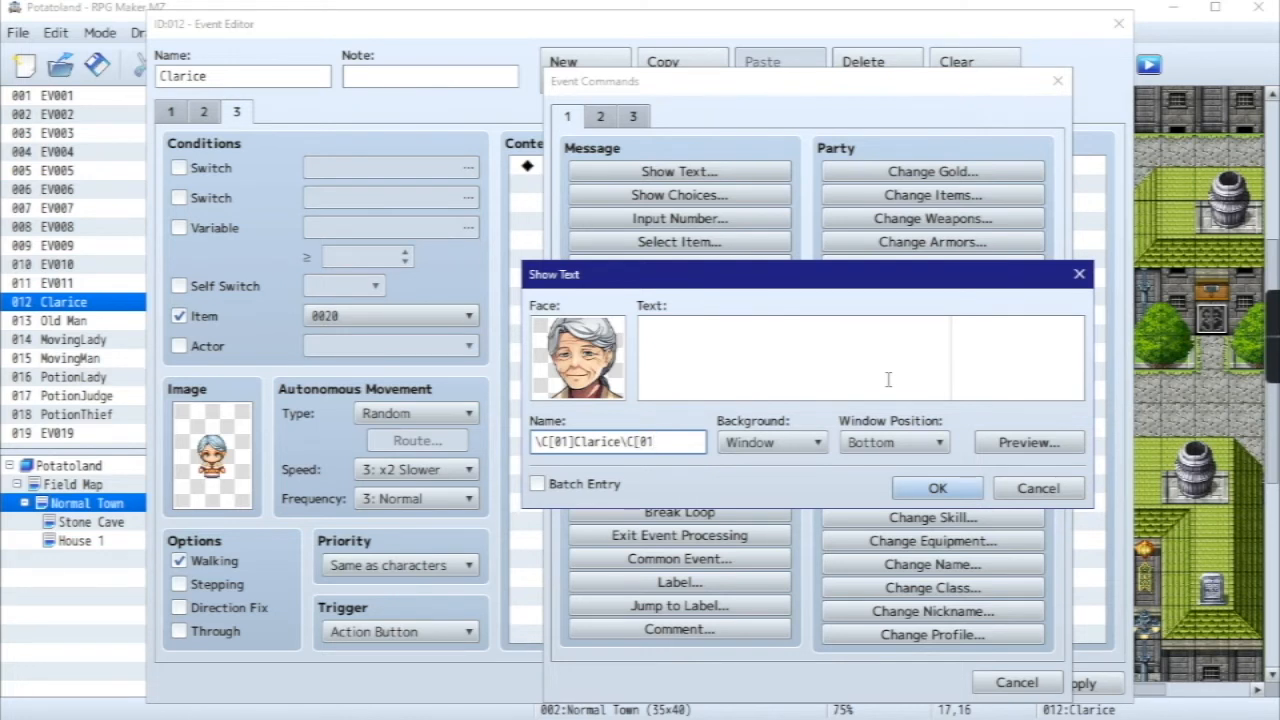
# - Write the message's first line as "Oh thank you \N[01] for assisting our village!"
pyautogui.click(889, 377)
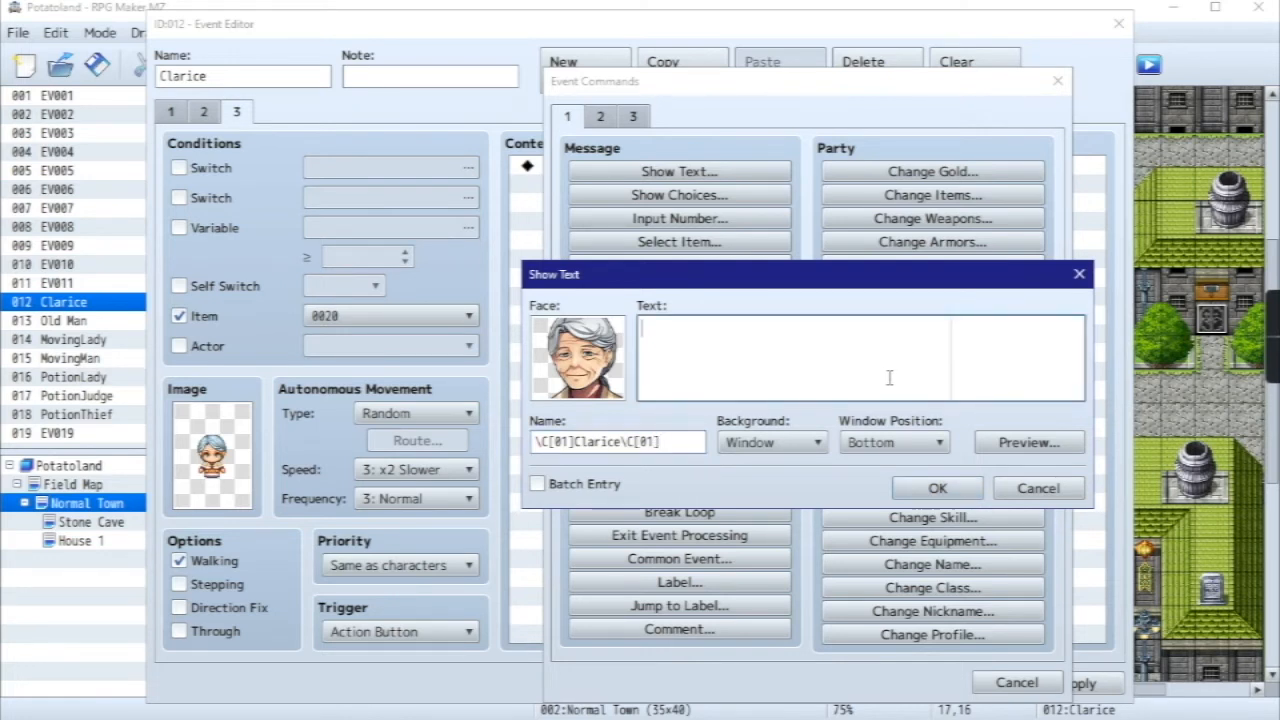
pyautogui.write('Oh wonder')
pyautogui.moveTo(765, 325)
pyautogui.press('BackSpace')
pyautogui.press('BackSpace')
pyautogui.press('BackSpace')
pyautogui.write('thank you \\N[')
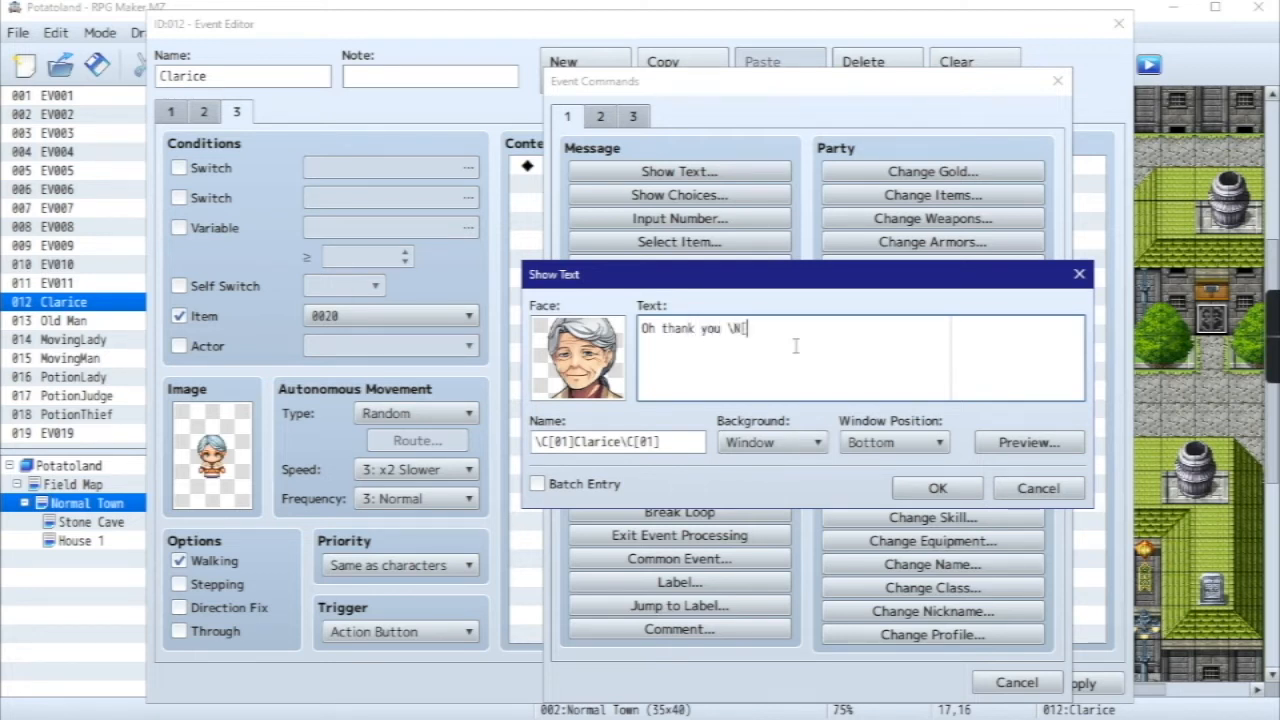
pyautogui.write('01]')
pyautogui.write(' for assistin')
pyautogui.write('llah')
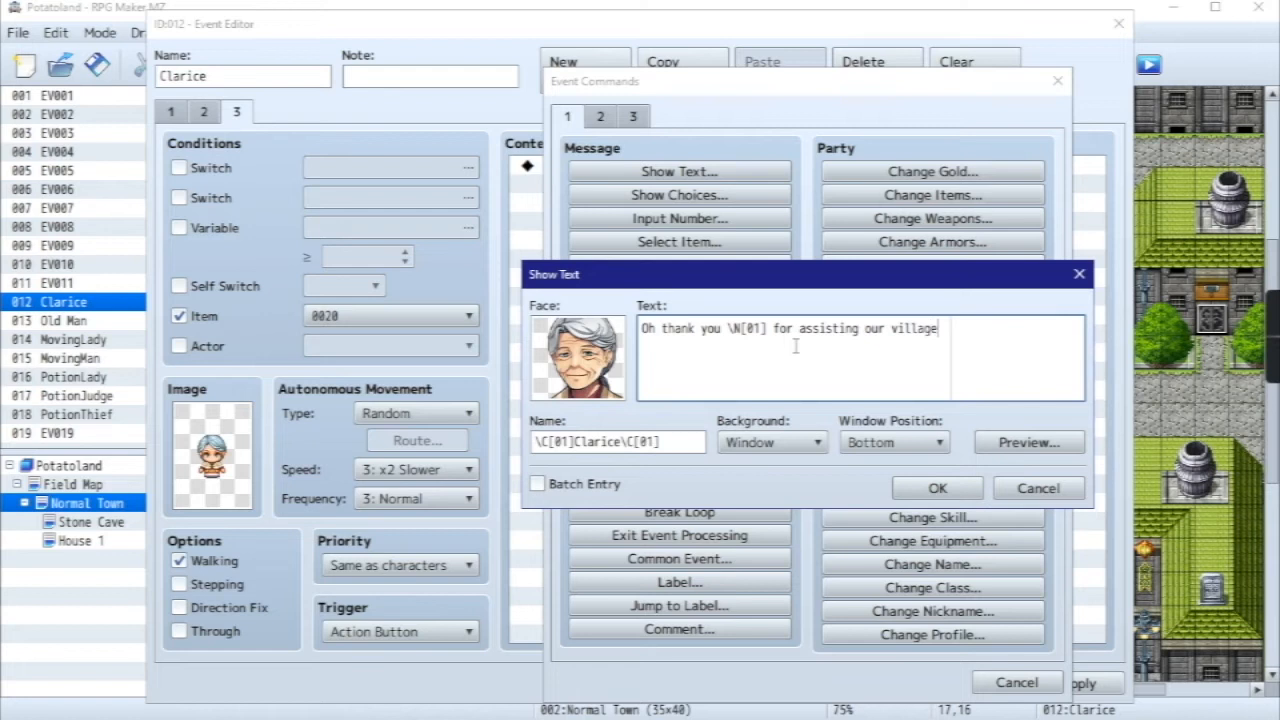
# - Complete the message with "You've helped us tremendously today! Please accept this as my token of appreciation." and add it to the page
pyautogui.write("'ve helped us tremendo")
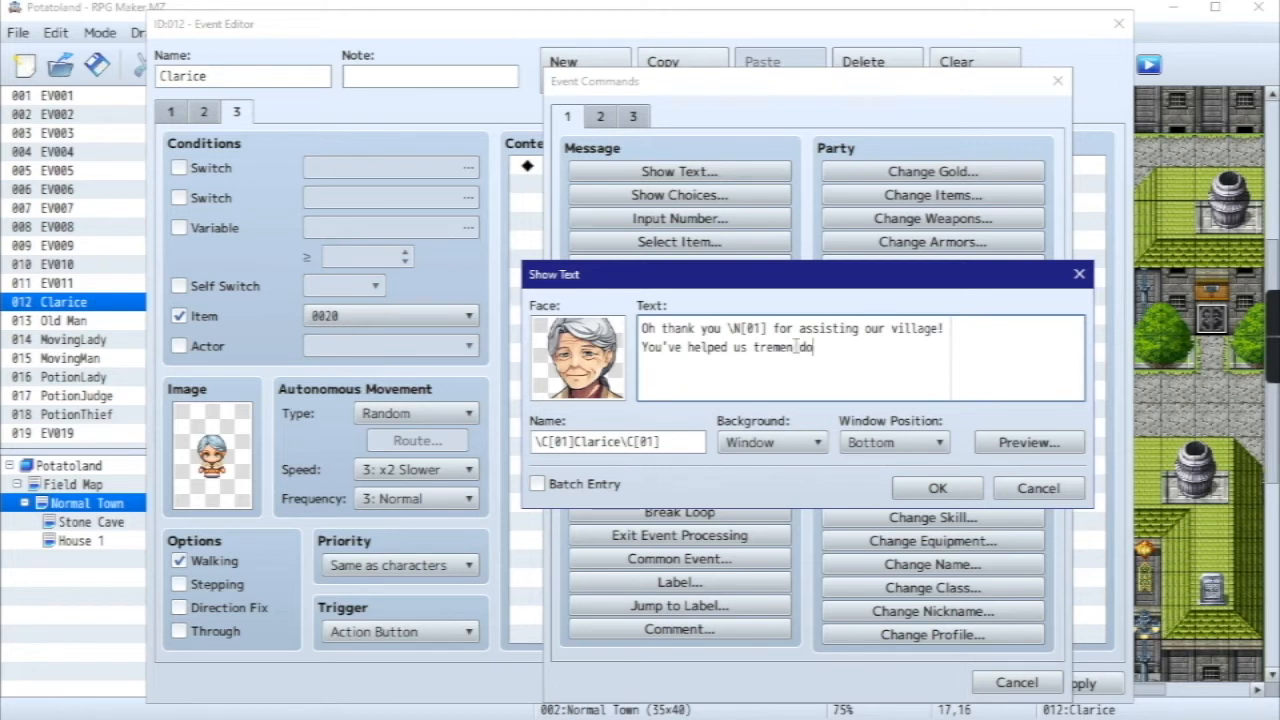
pyautogui.write('usly t')
pyautogui.write('oday! Please ')
pyautogui.write('accept thi')
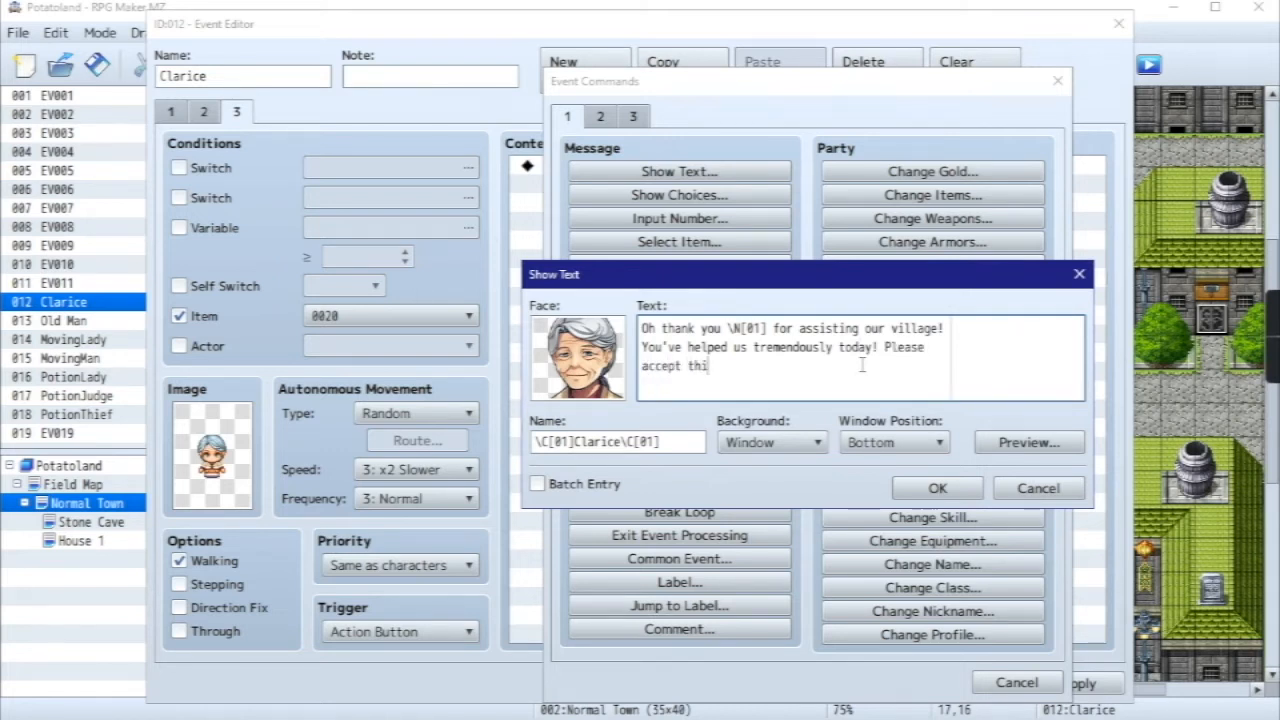
pyautogui.write('s as my token of appreciation.')
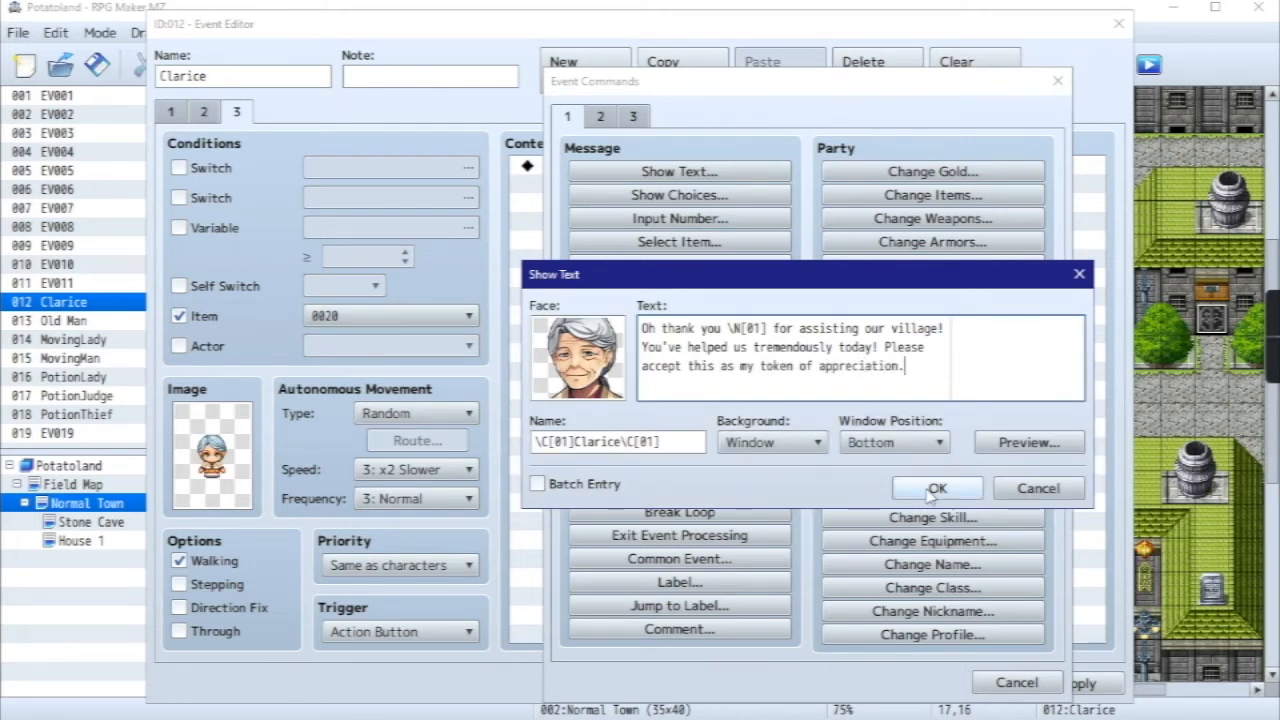
pyautogui.click(928, 491)
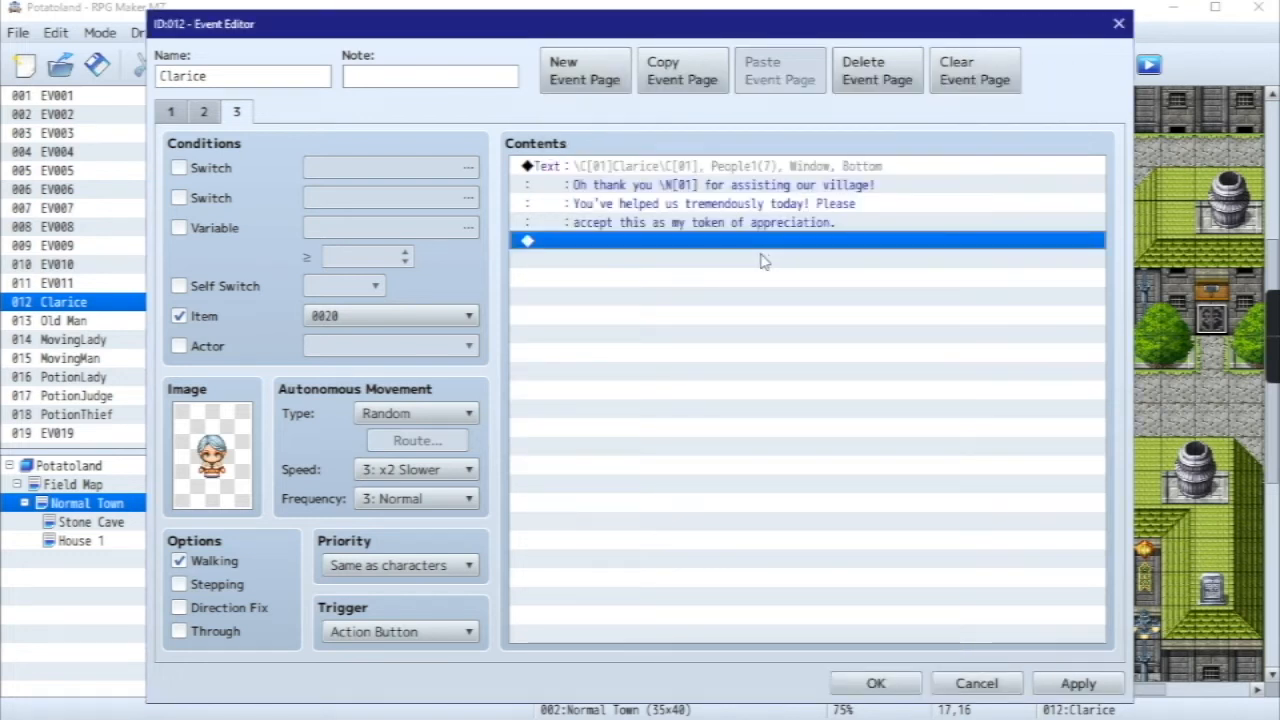
# - Add a Change Items command after the message that decreases item 0020 by a constant 1
pyautogui.rightClick(624, 229)
pyautogui.click(587, 241)
pyautogui.rightClick(667, 248)
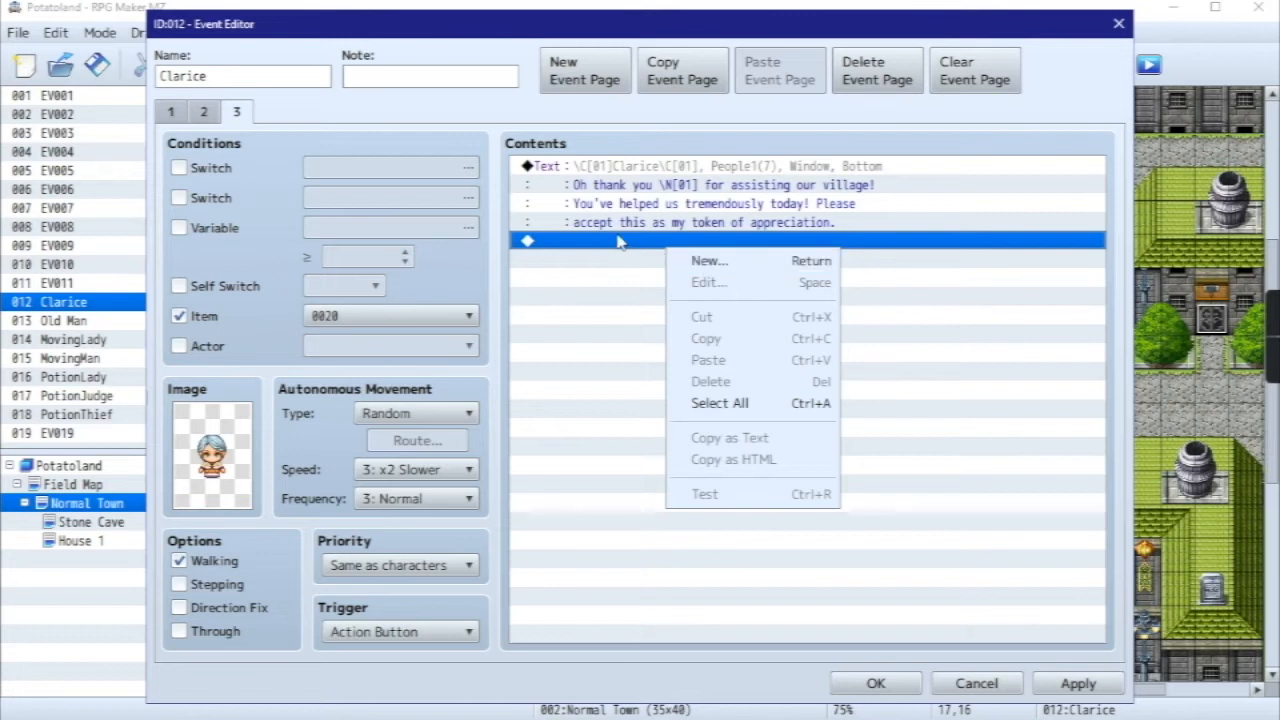
pyautogui.doubleClick(620, 243)
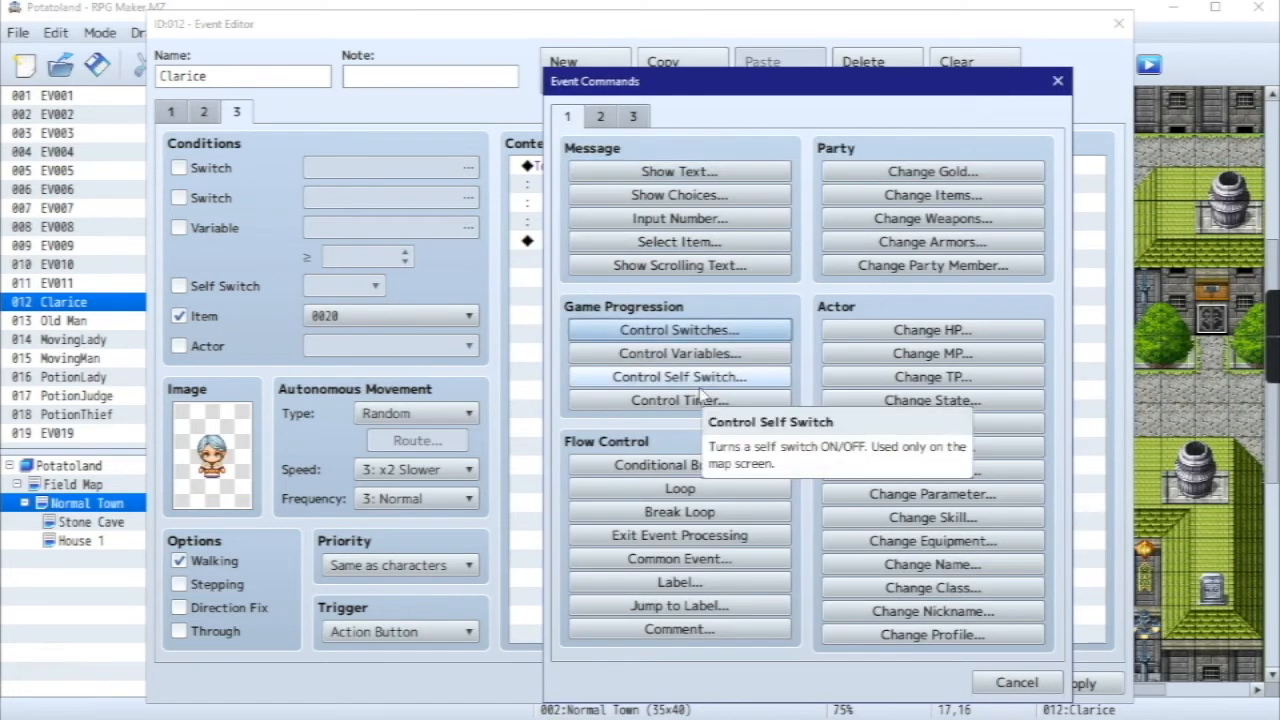
pyautogui.click(932, 198)
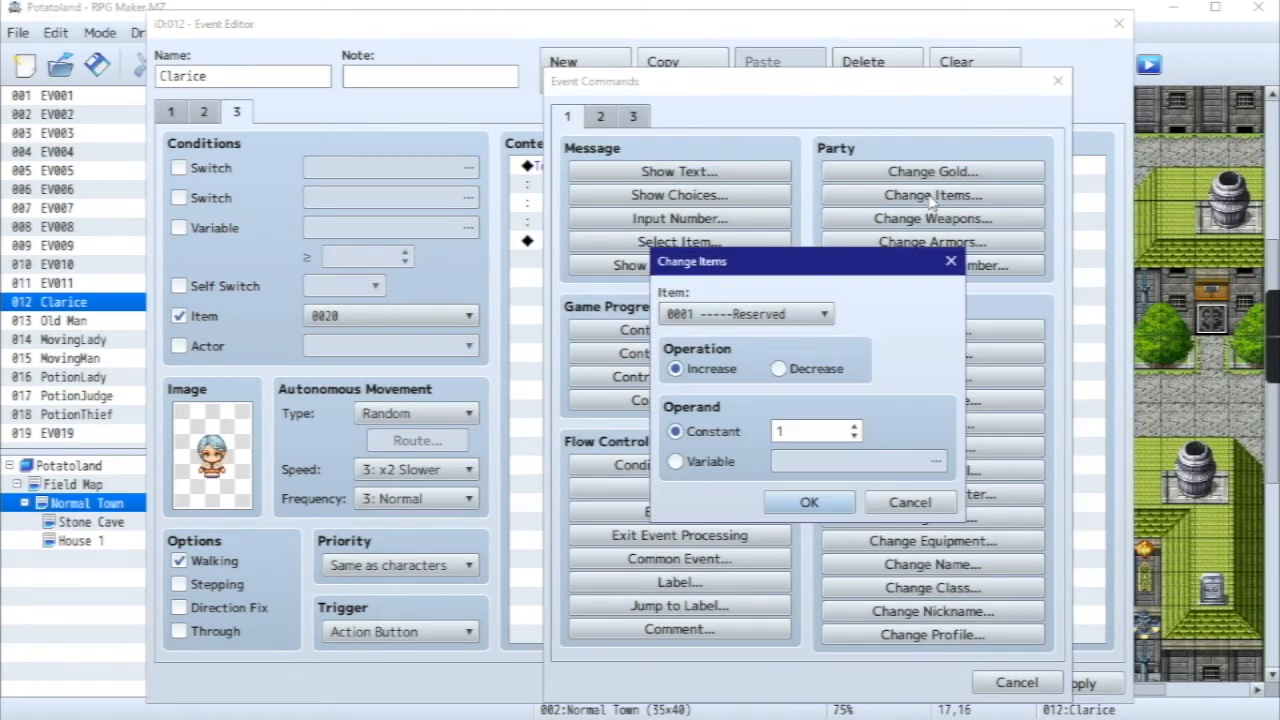
pyautogui.click(774, 316)
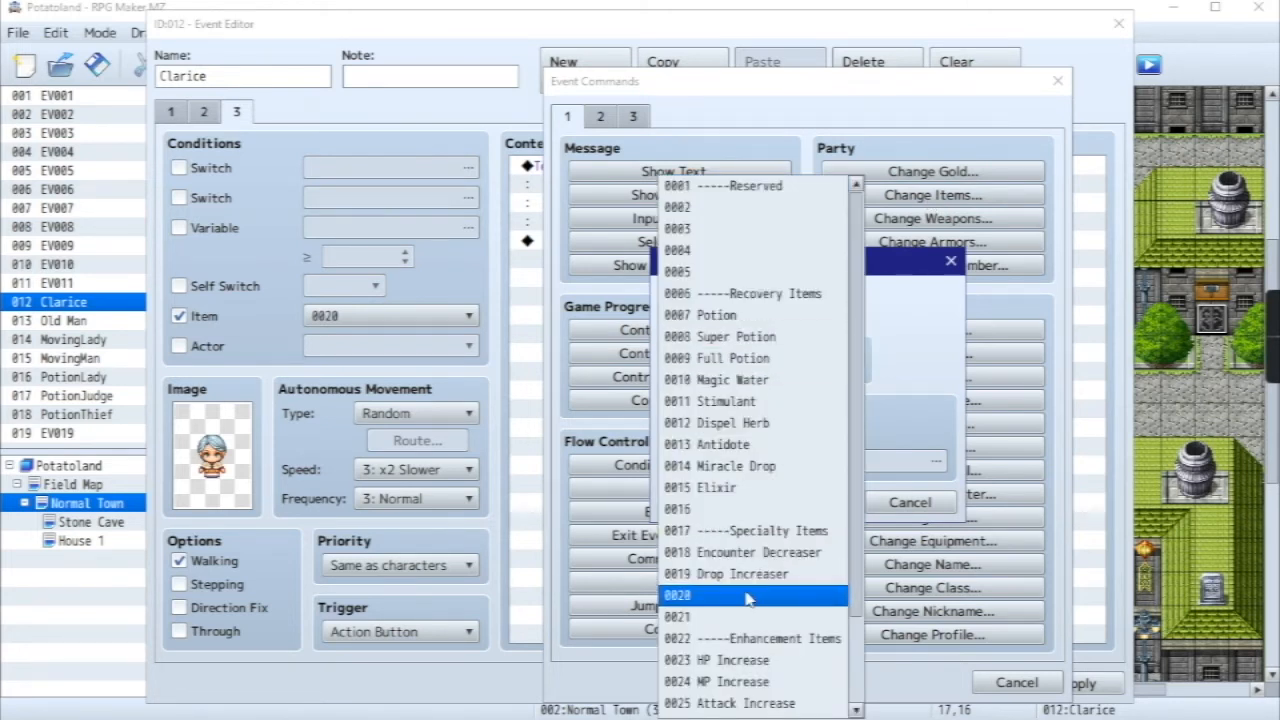
pyautogui.click(705, 596)
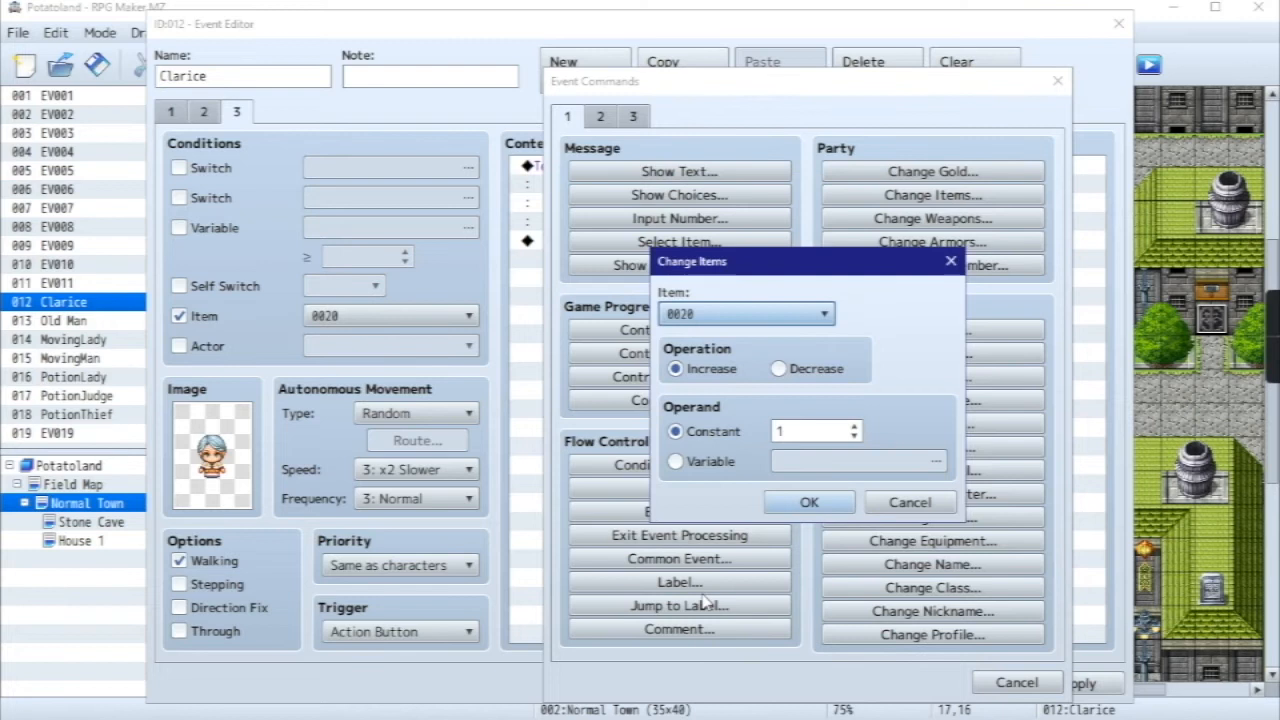
pyautogui.click(778, 369)
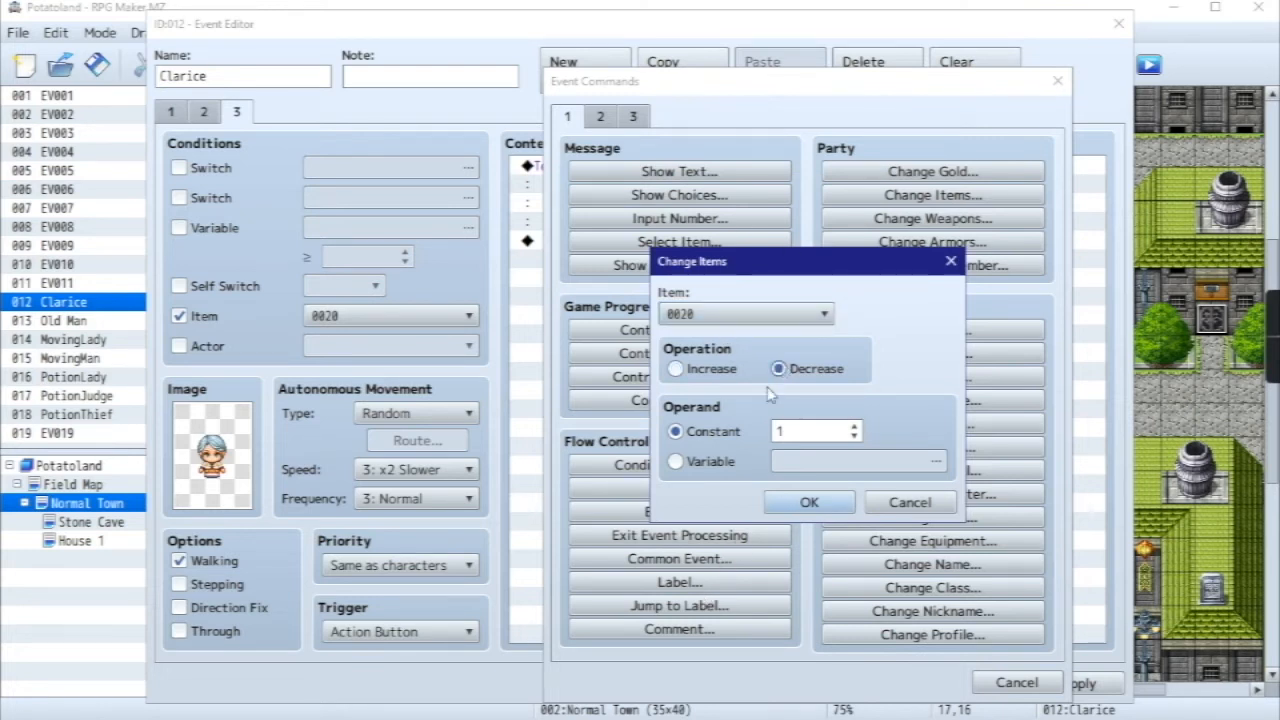
pyautogui.click(809, 502)
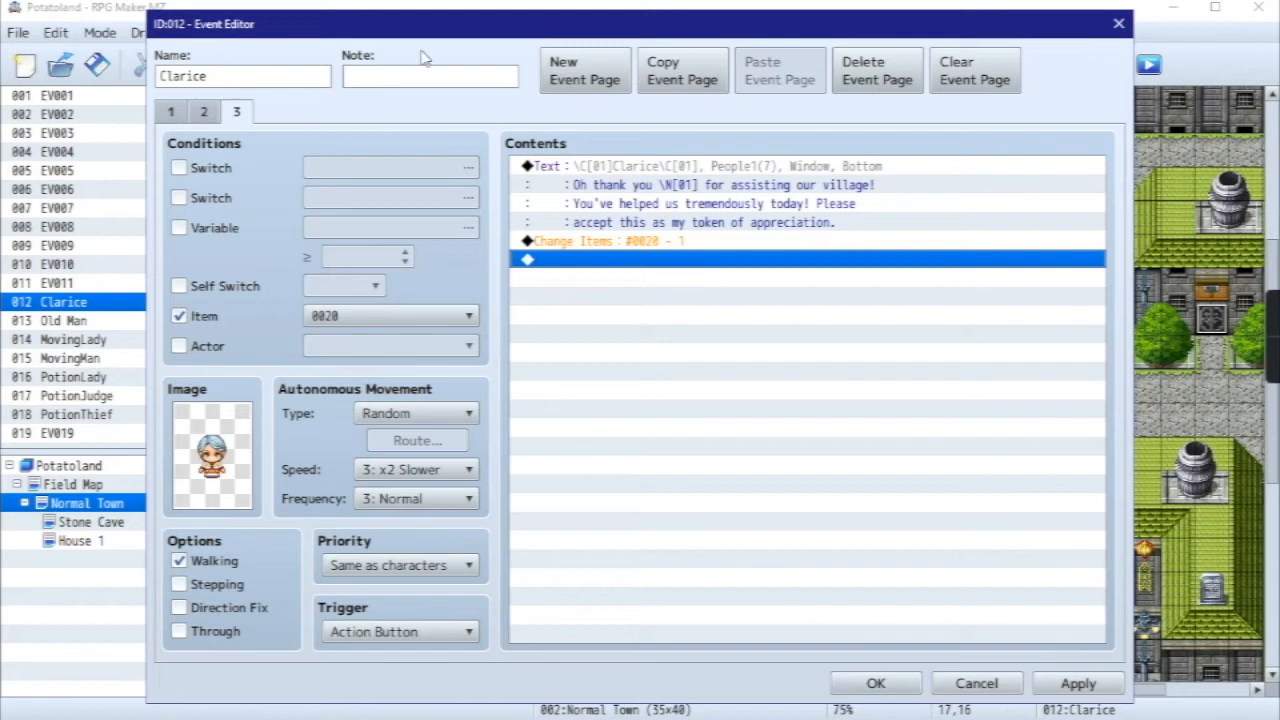
pyautogui.click(204, 112)
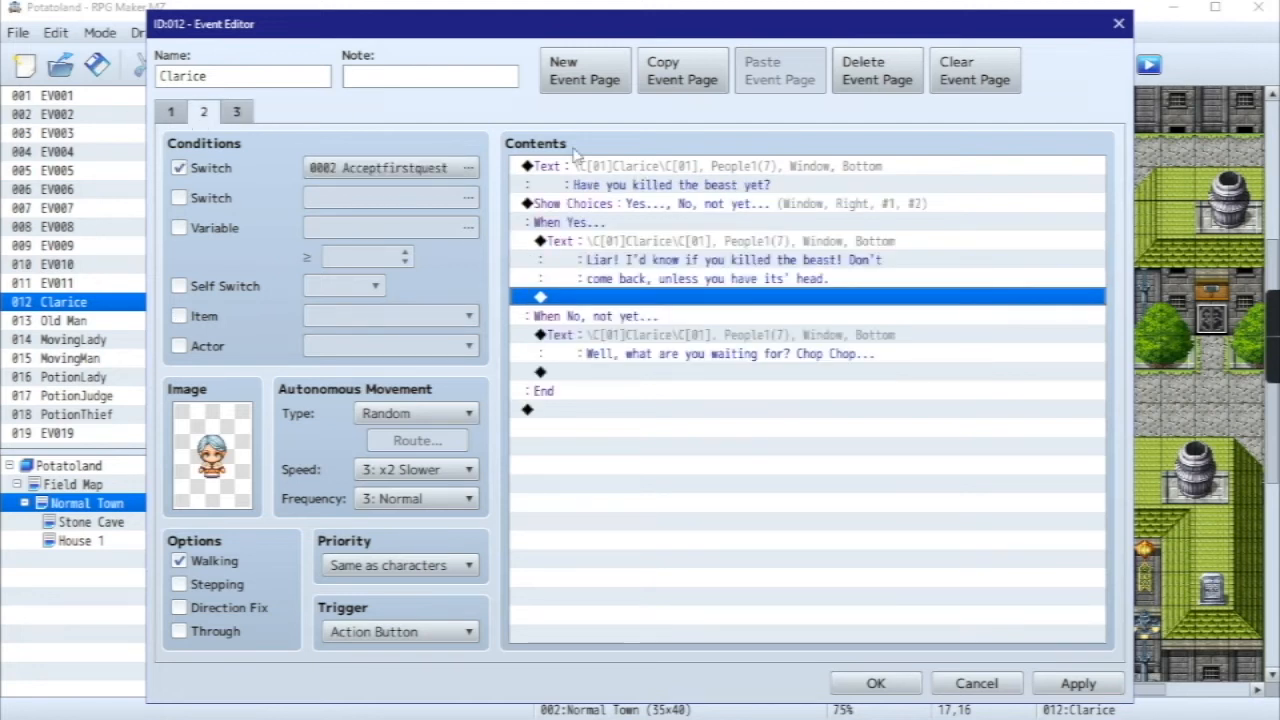
pyautogui.click(238, 114)
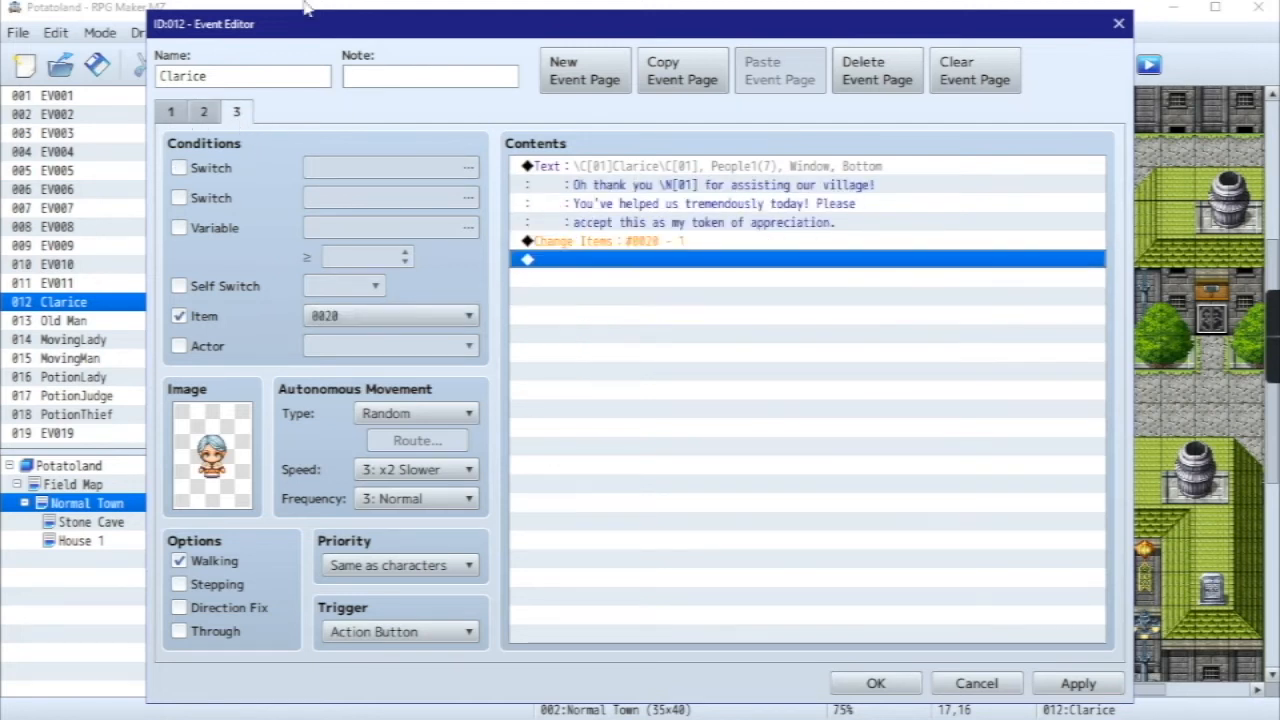
pyautogui.click(208, 113)
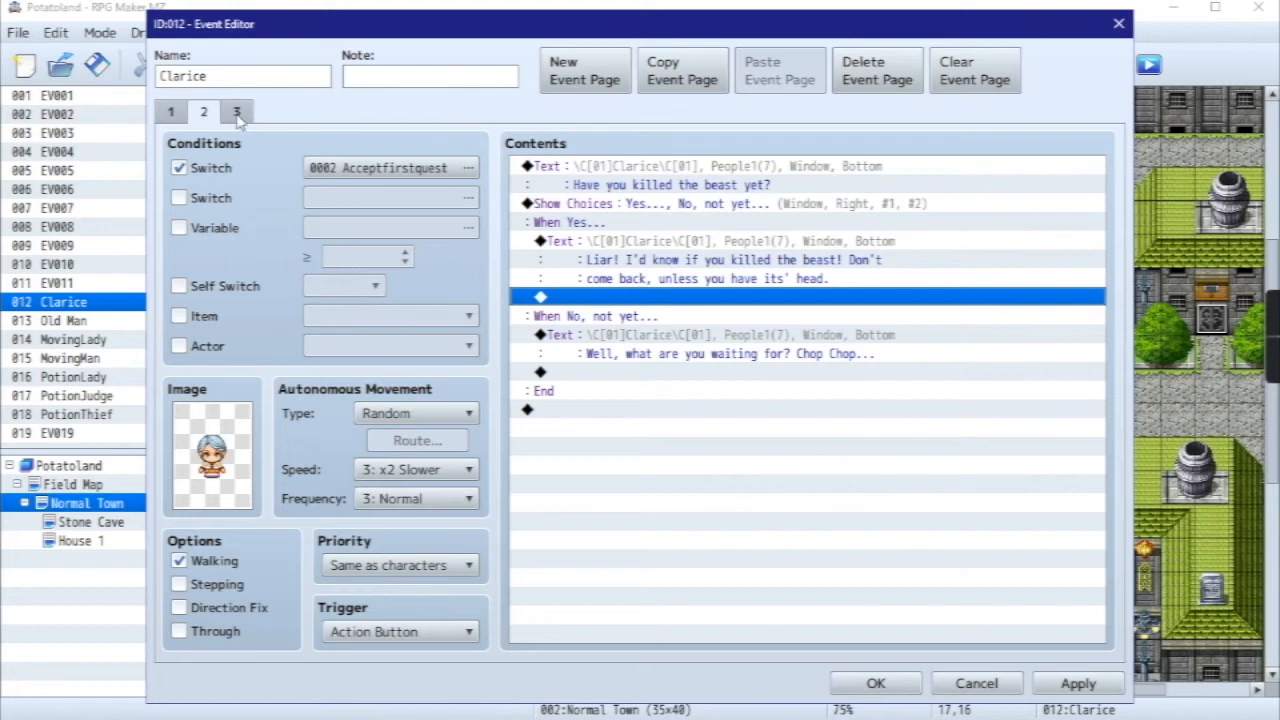
pyautogui.click(238, 114)
pyautogui.rightClick(668, 263)
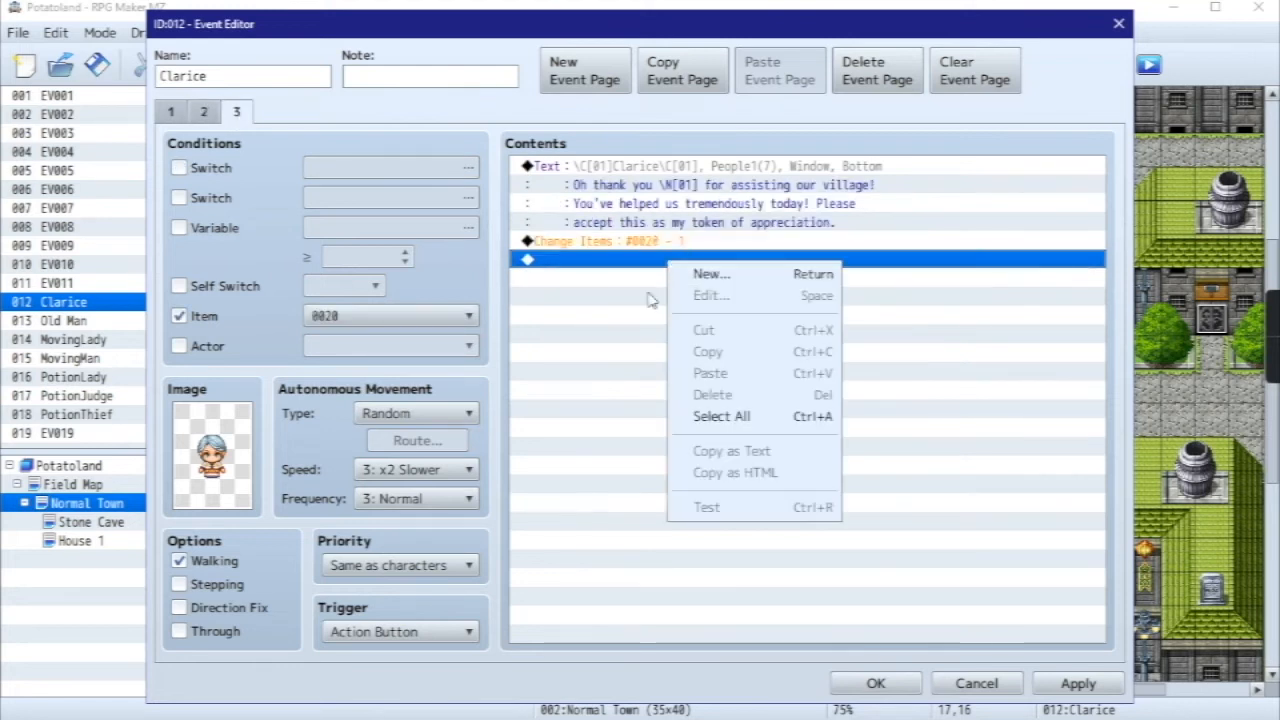
pyautogui.doubleClick(602, 265)
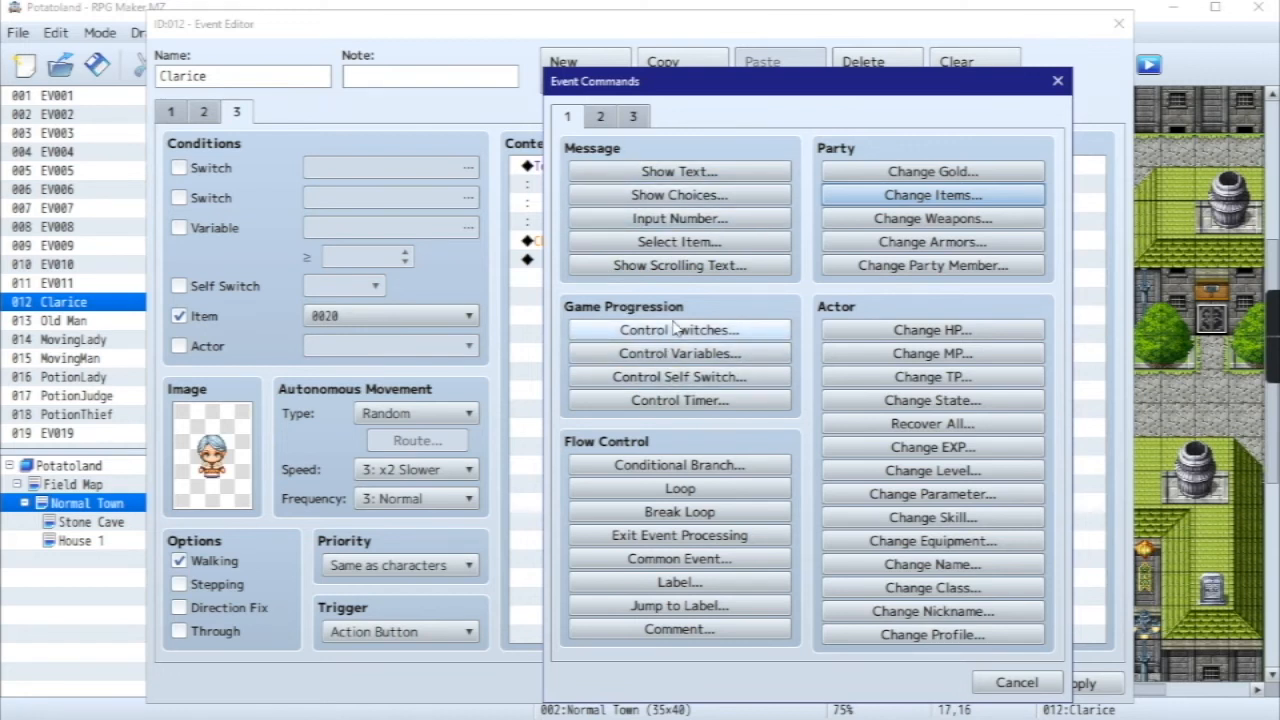
pyautogui.click(1057, 81)
pyautogui.doubleClick(700, 263)
pyautogui.click(1057, 81)
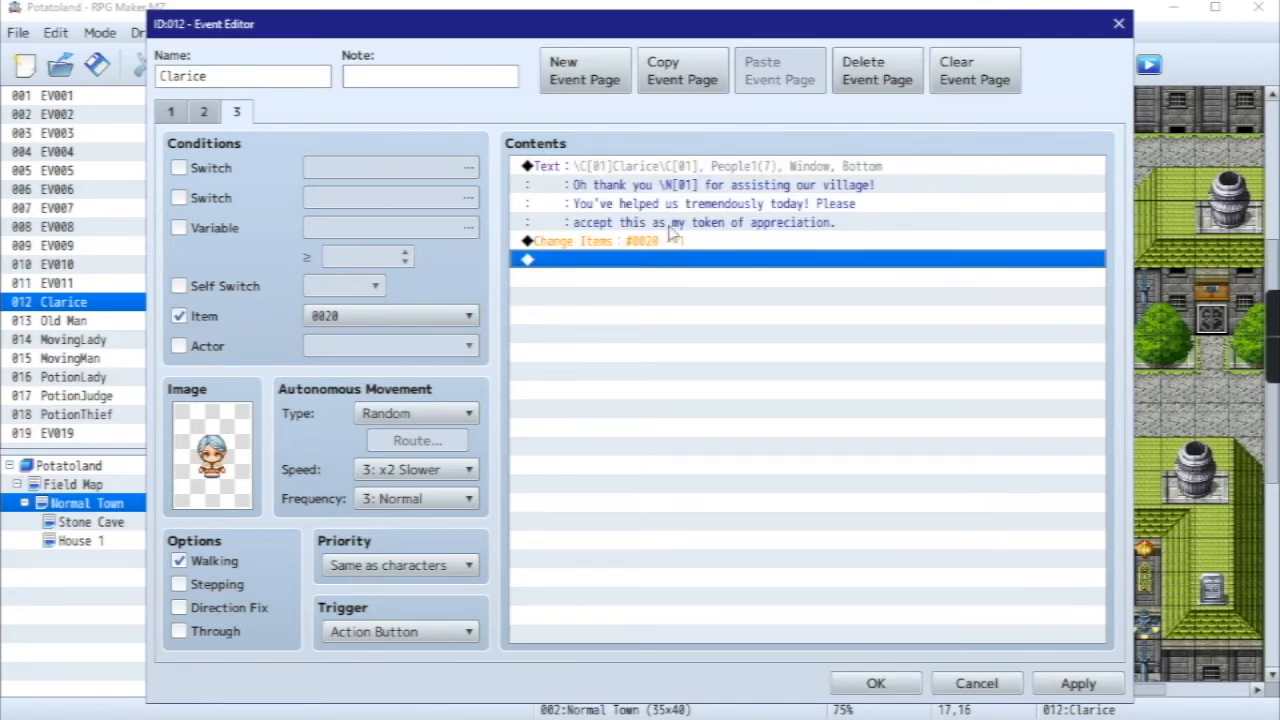
# - Add a Control Switches command after the item change on page 3 that turns 0002 Acceptfirstquest OFF, and apply the event
pyautogui.click(203, 111)
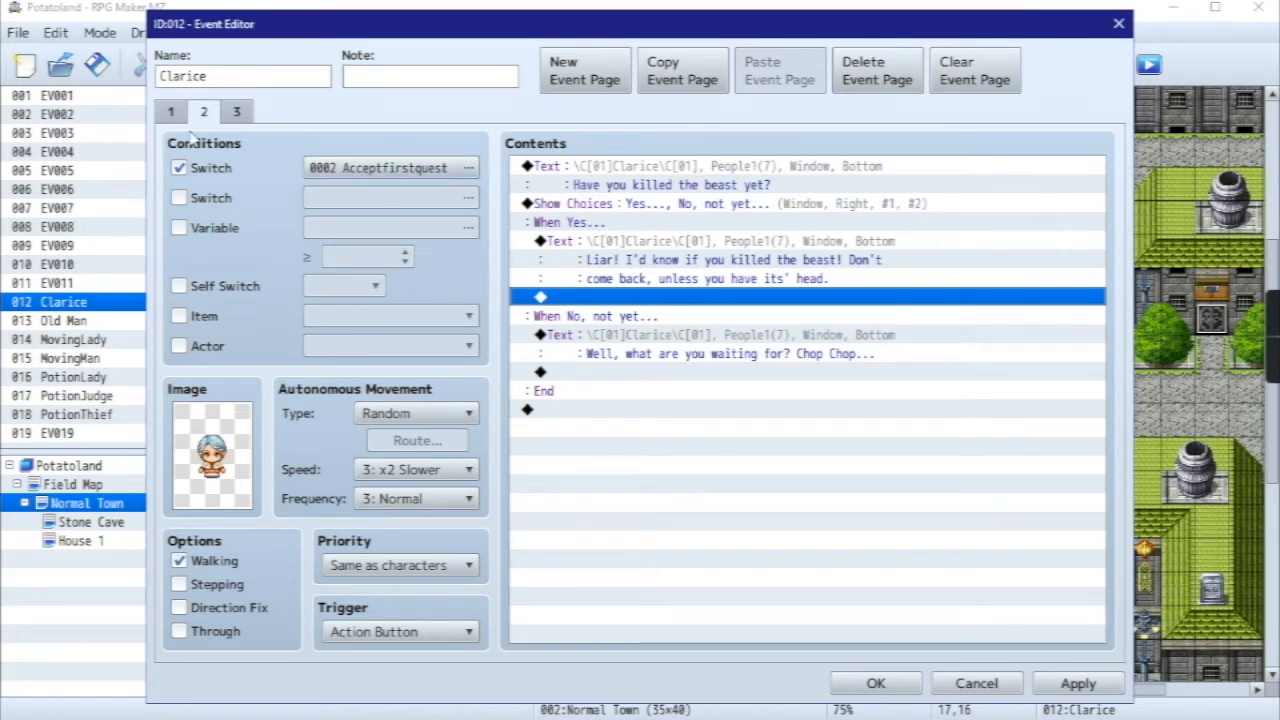
pyautogui.click(236, 111)
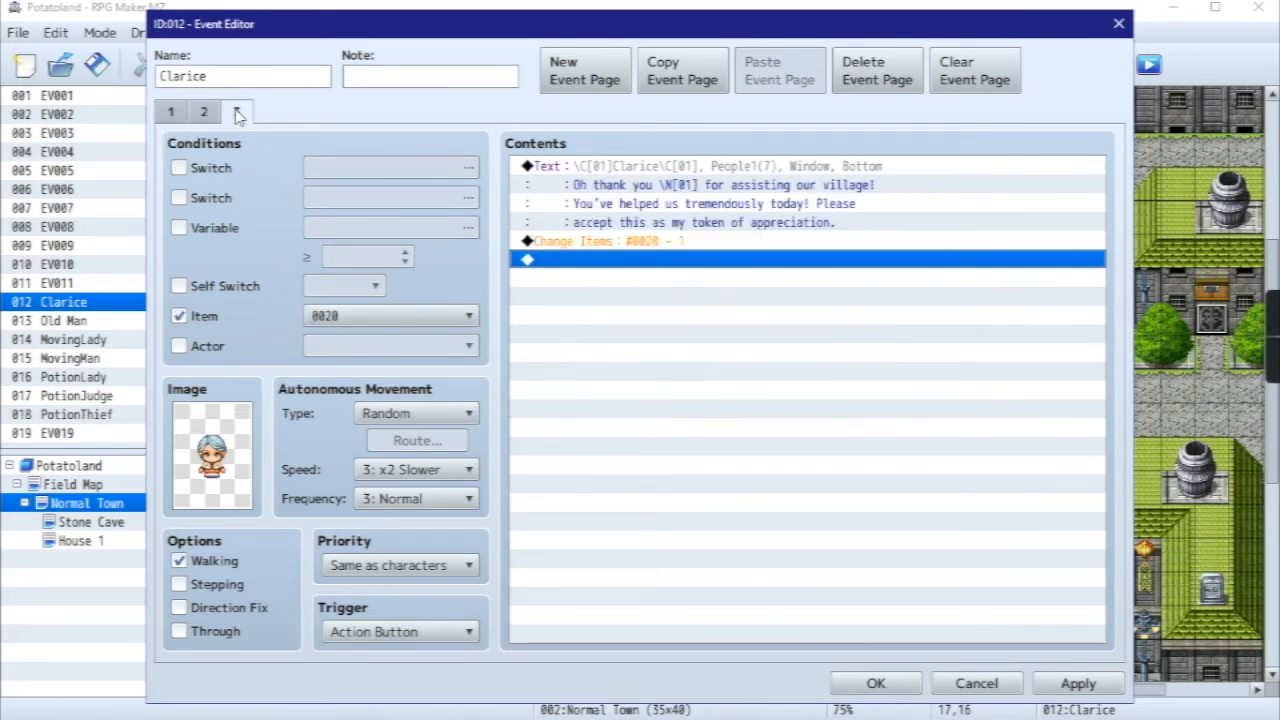
pyautogui.rightClick(615, 267)
pyautogui.click(618, 274)
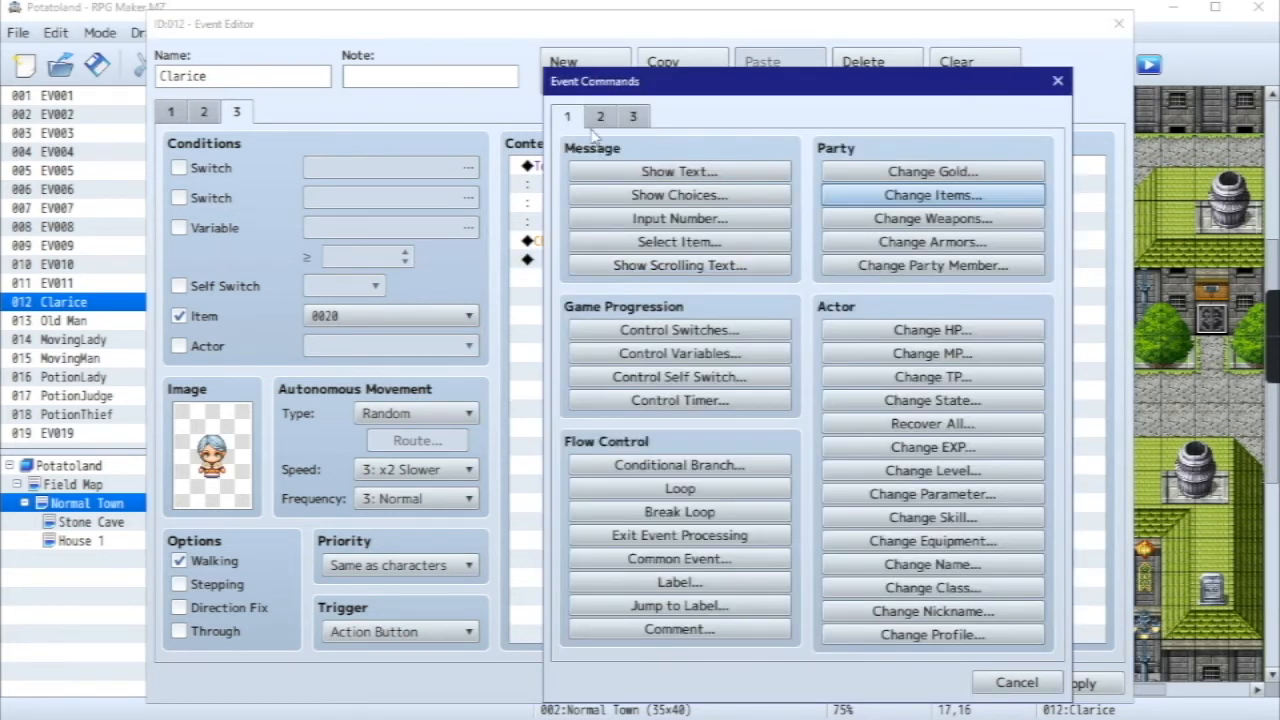
pyautogui.click(645, 330)
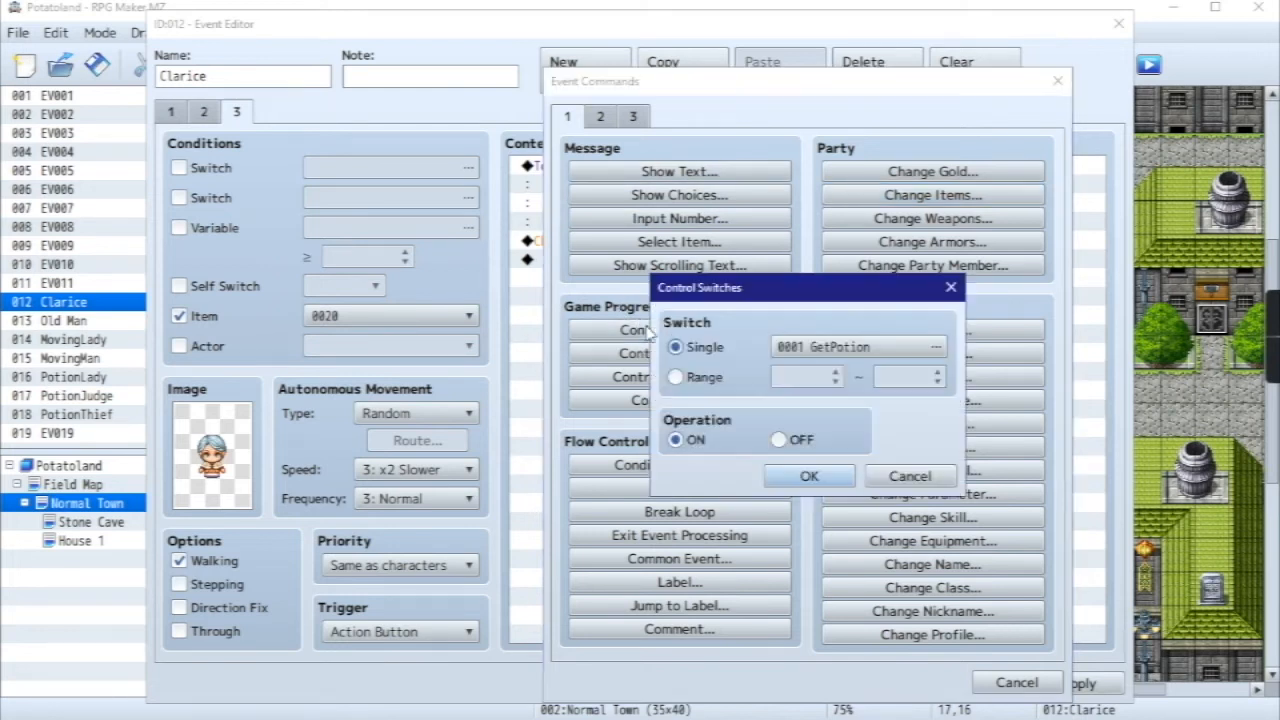
pyautogui.click(812, 357)
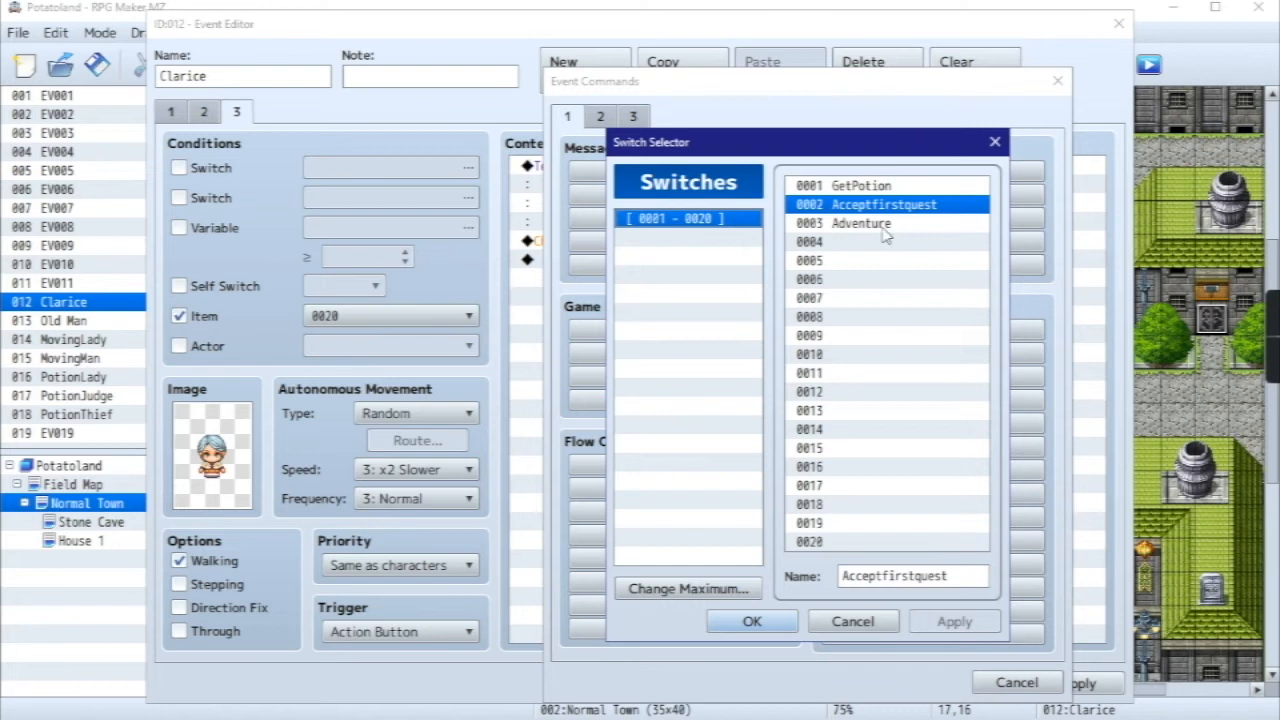
pyautogui.click(776, 625)
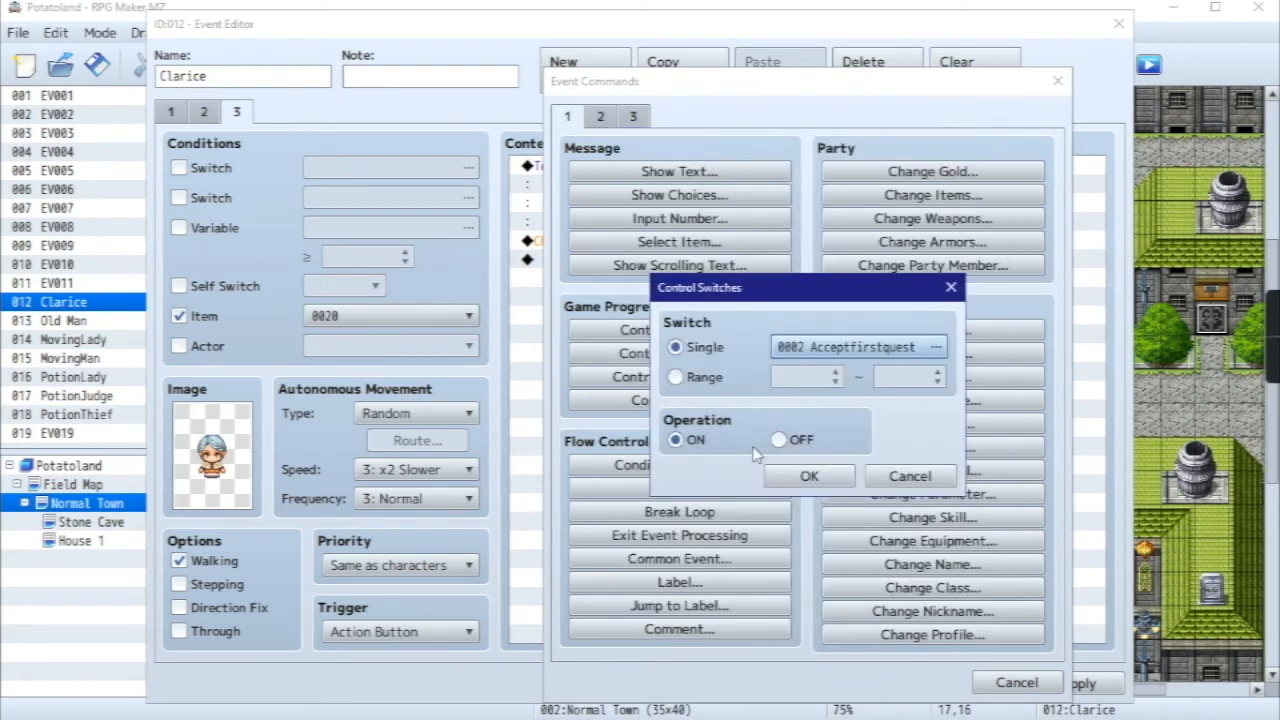
pyautogui.click(779, 440)
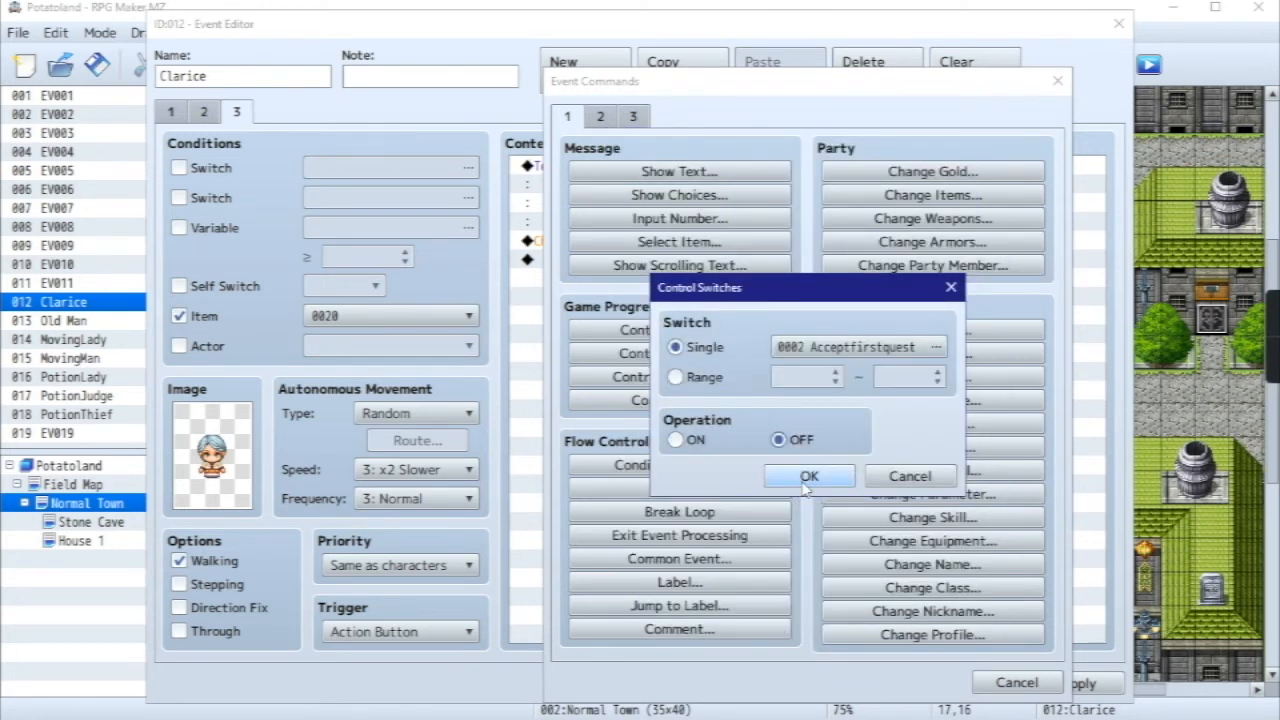
pyautogui.click(807, 478)
pyautogui.click(1080, 686)
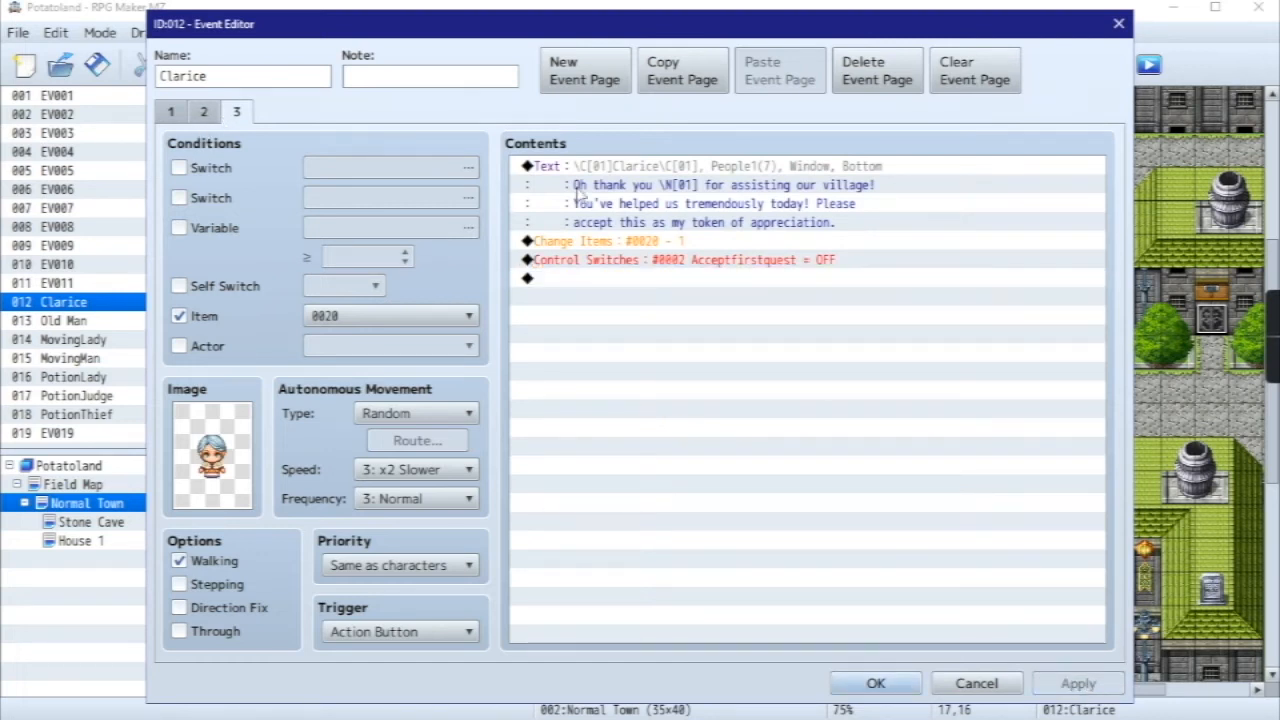
# - Add a second Control Switches command at the end of page 3 that turns ON switch 0004, naming it Postentry
pyautogui.click(175, 118)
pyautogui.click(203, 113)
pyautogui.click(237, 113)
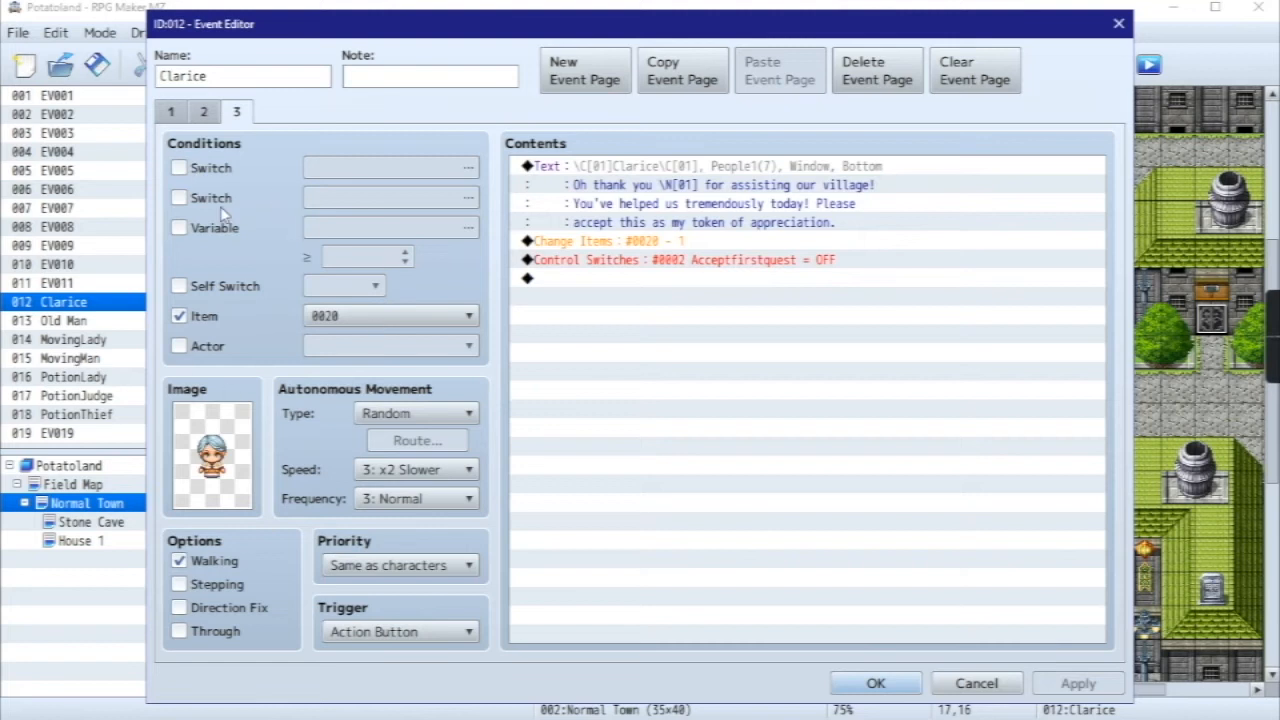
pyautogui.click(672, 280)
pyautogui.doubleClick(657, 280)
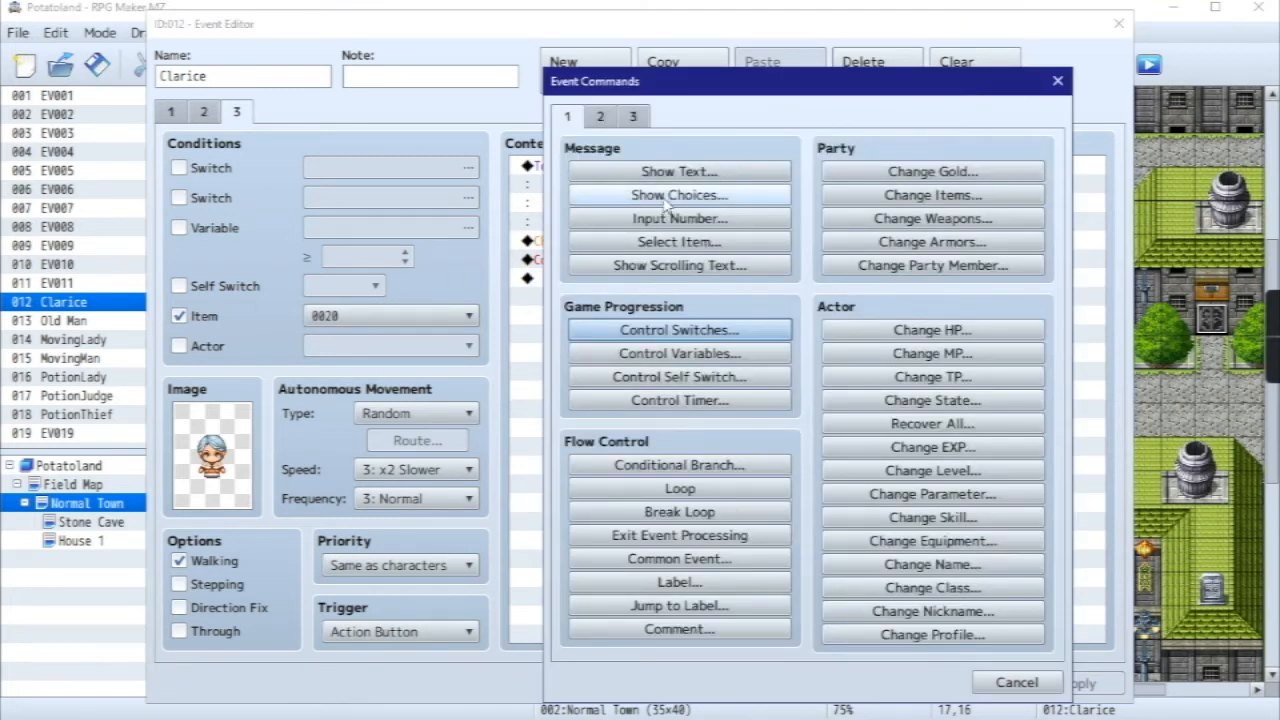
pyautogui.click(664, 334)
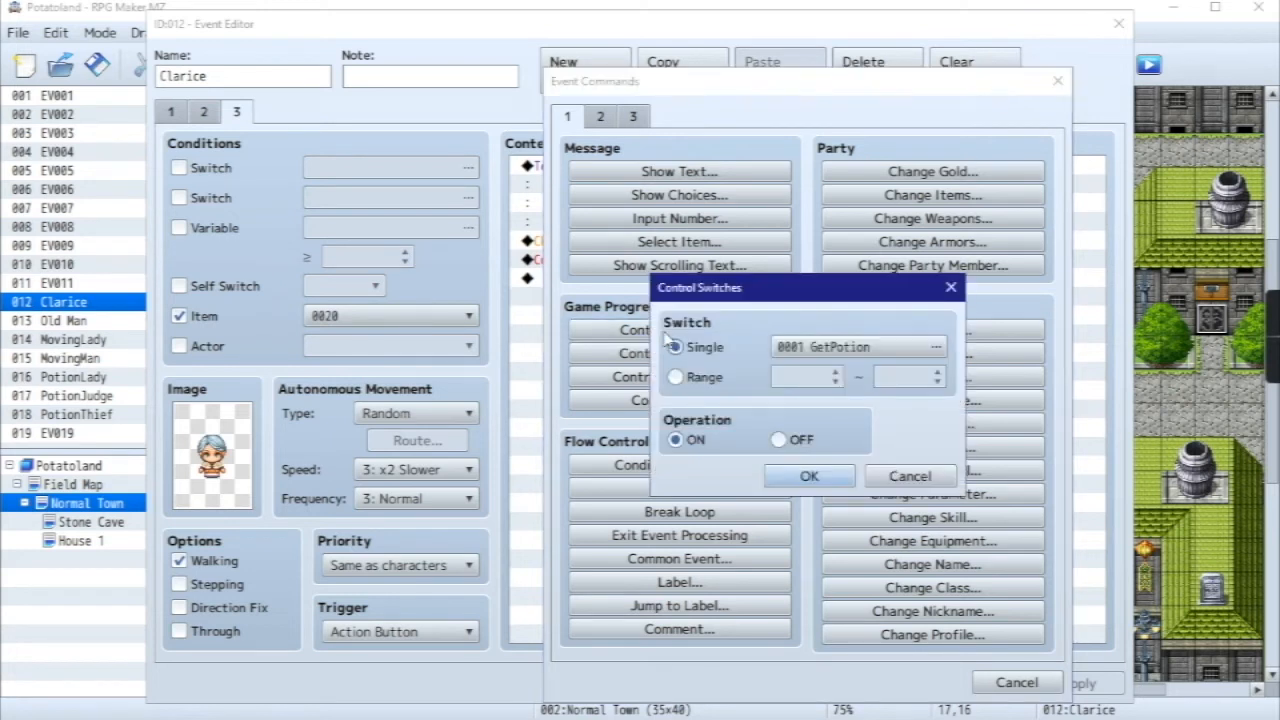
pyautogui.click(850, 348)
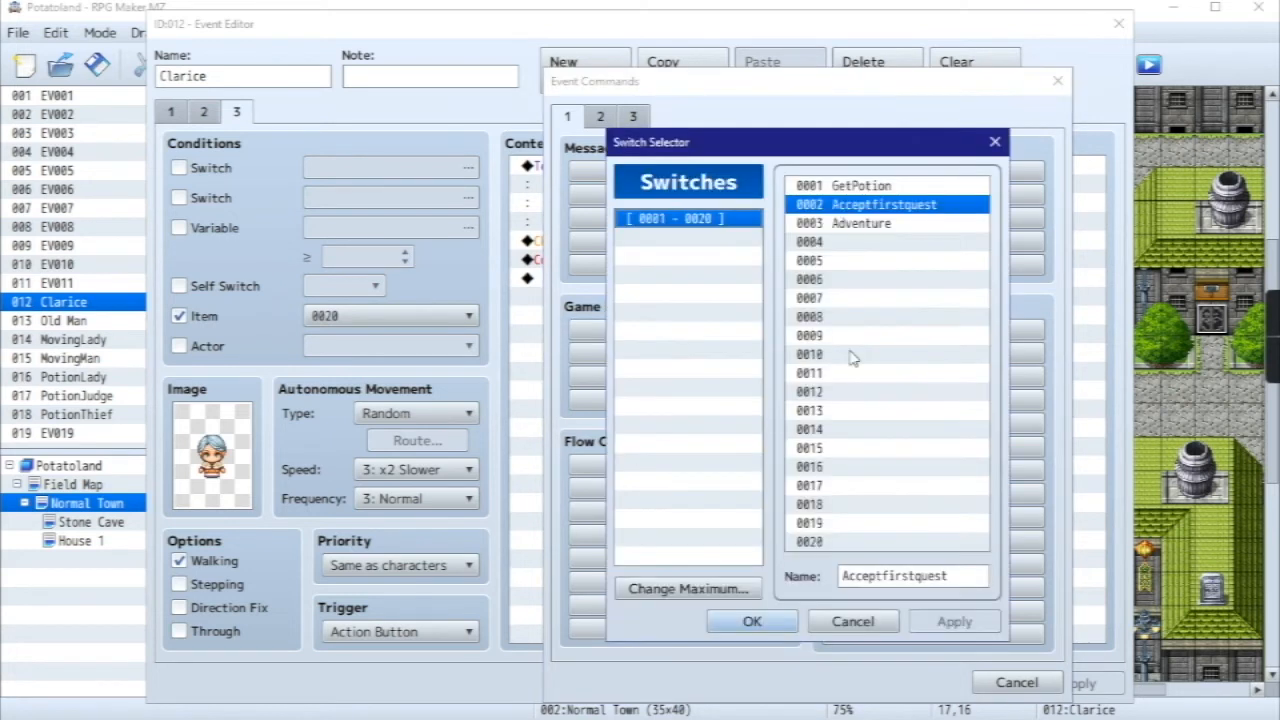
pyautogui.click(884, 242)
pyautogui.click(862, 567)
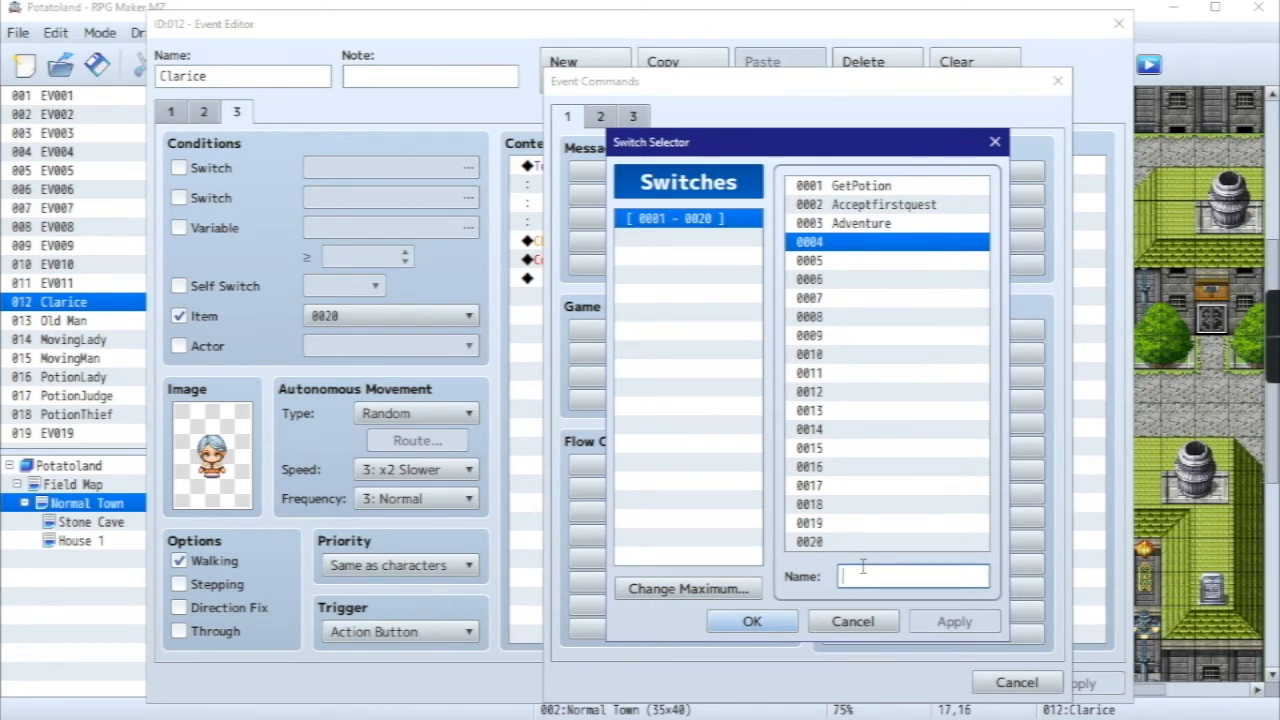
pyautogui.write('P')
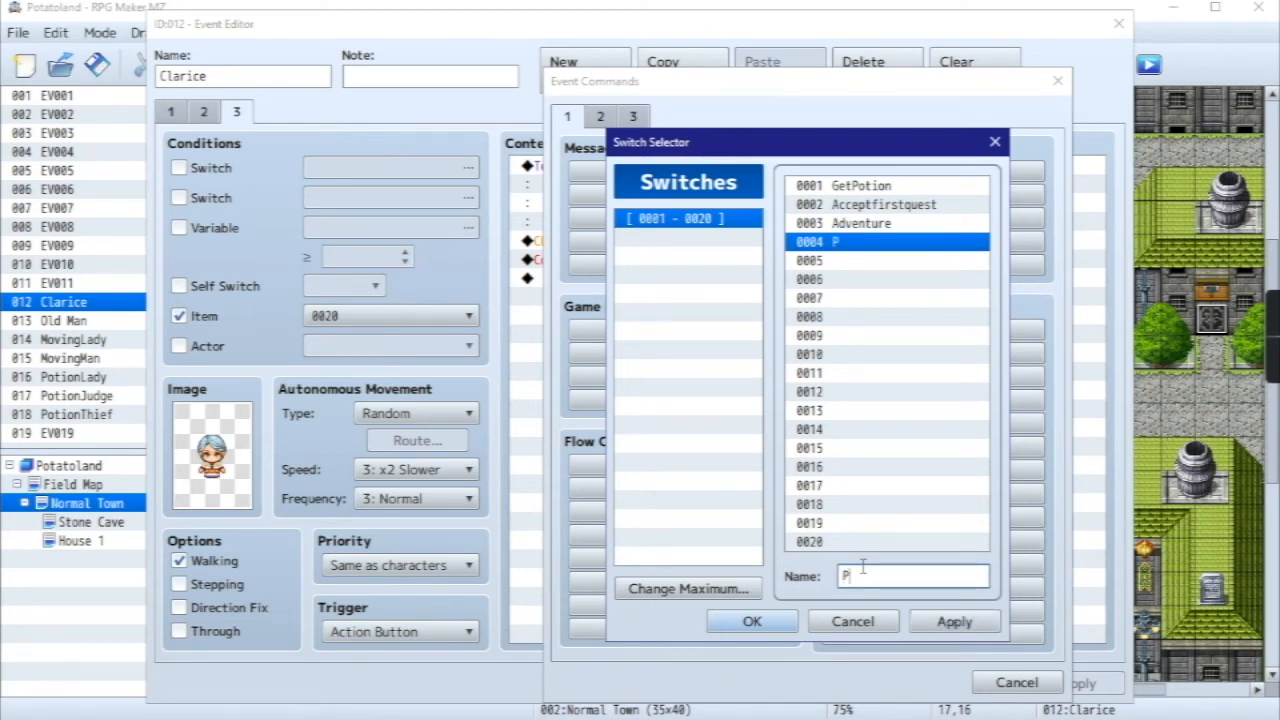
pyautogui.write('ostentry')
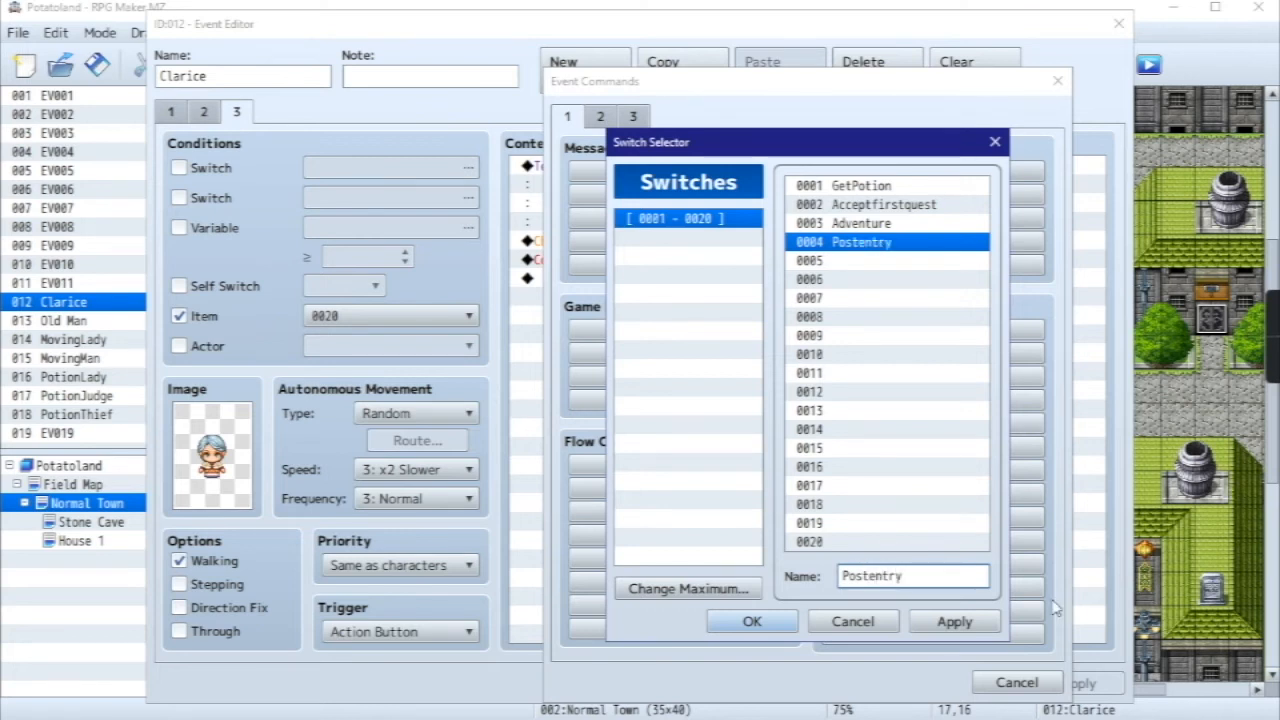
pyautogui.click(752, 621)
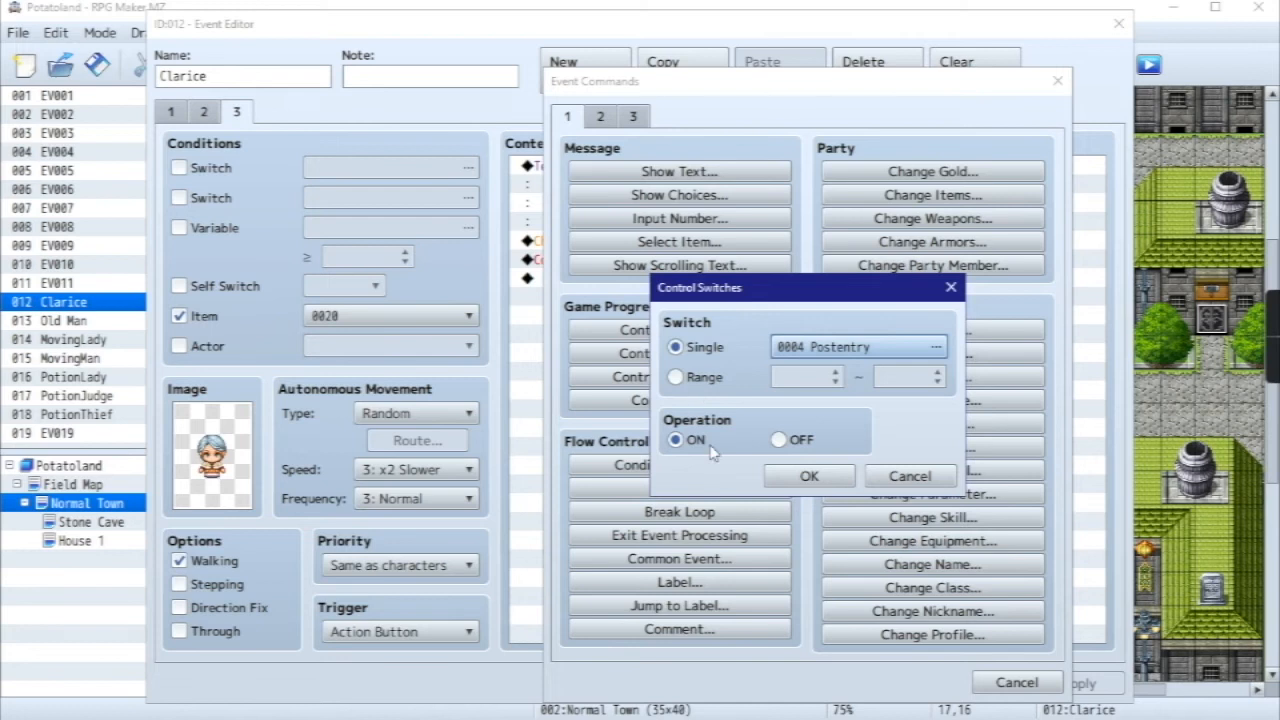
pyautogui.click(800, 474)
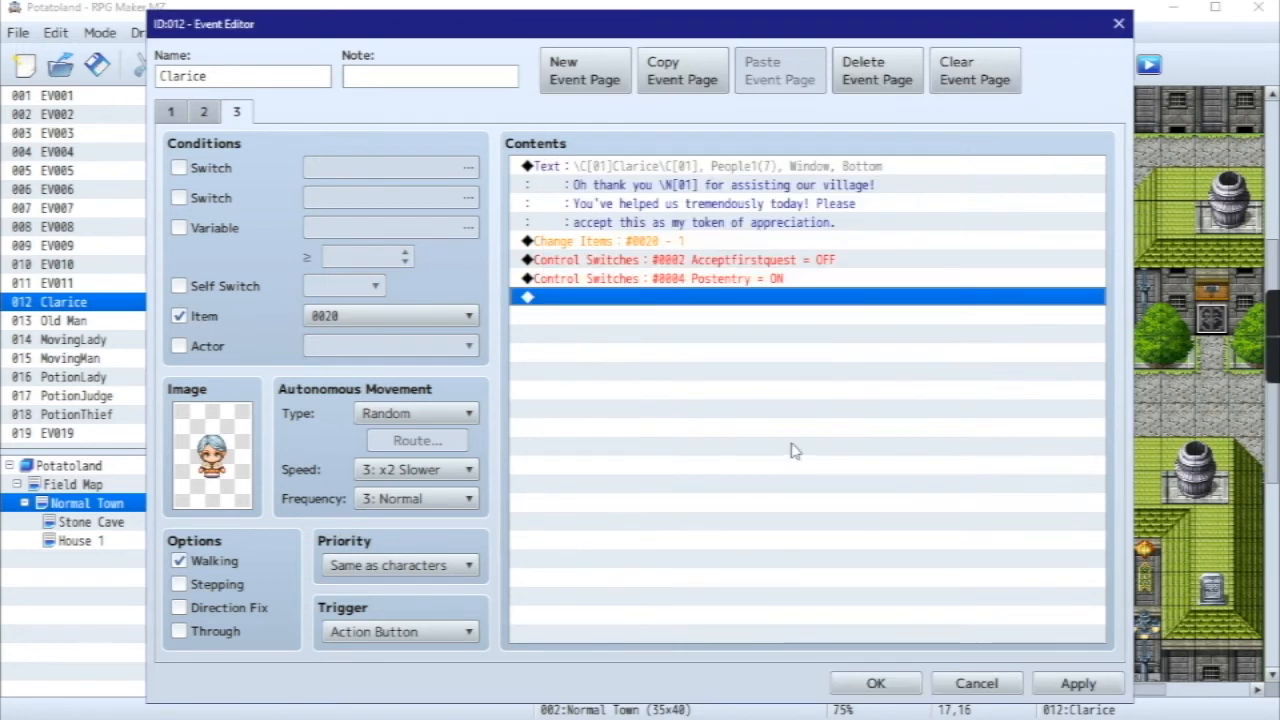
# - Create event page 4 with the old woman's People1 character image and Random autonomous movement
pyautogui.click(585, 71)
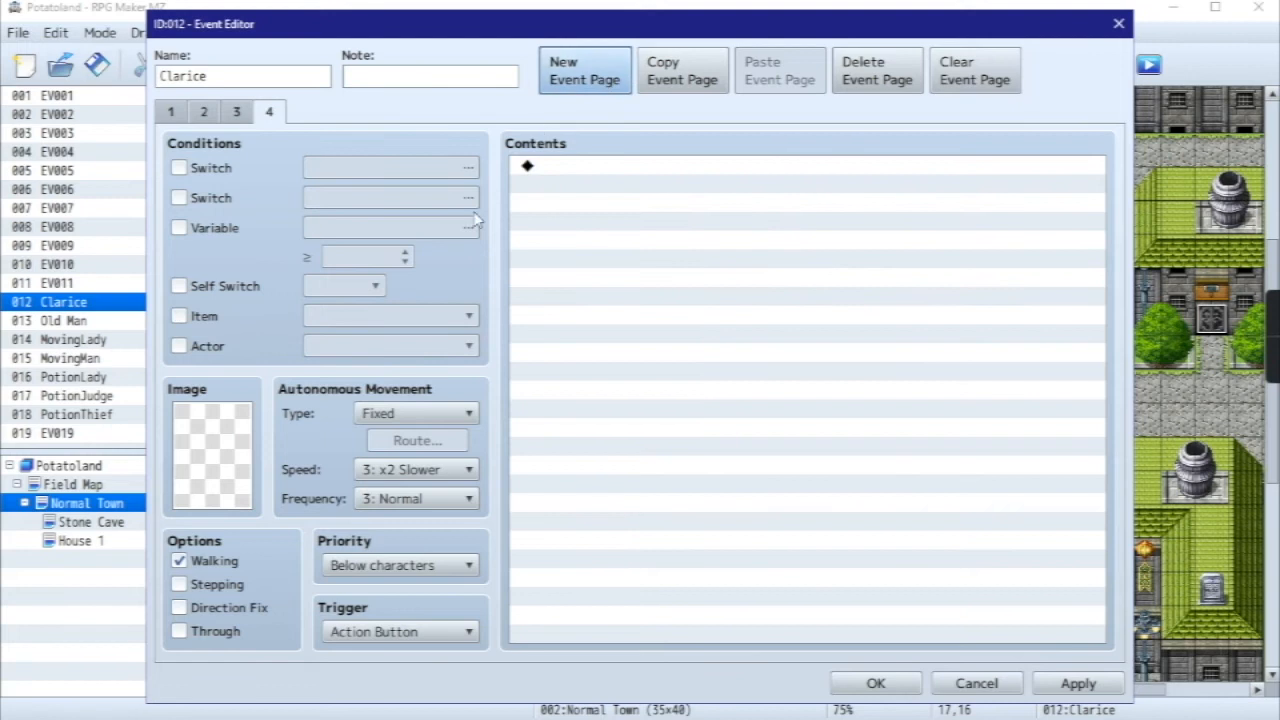
pyautogui.doubleClick(224, 451)
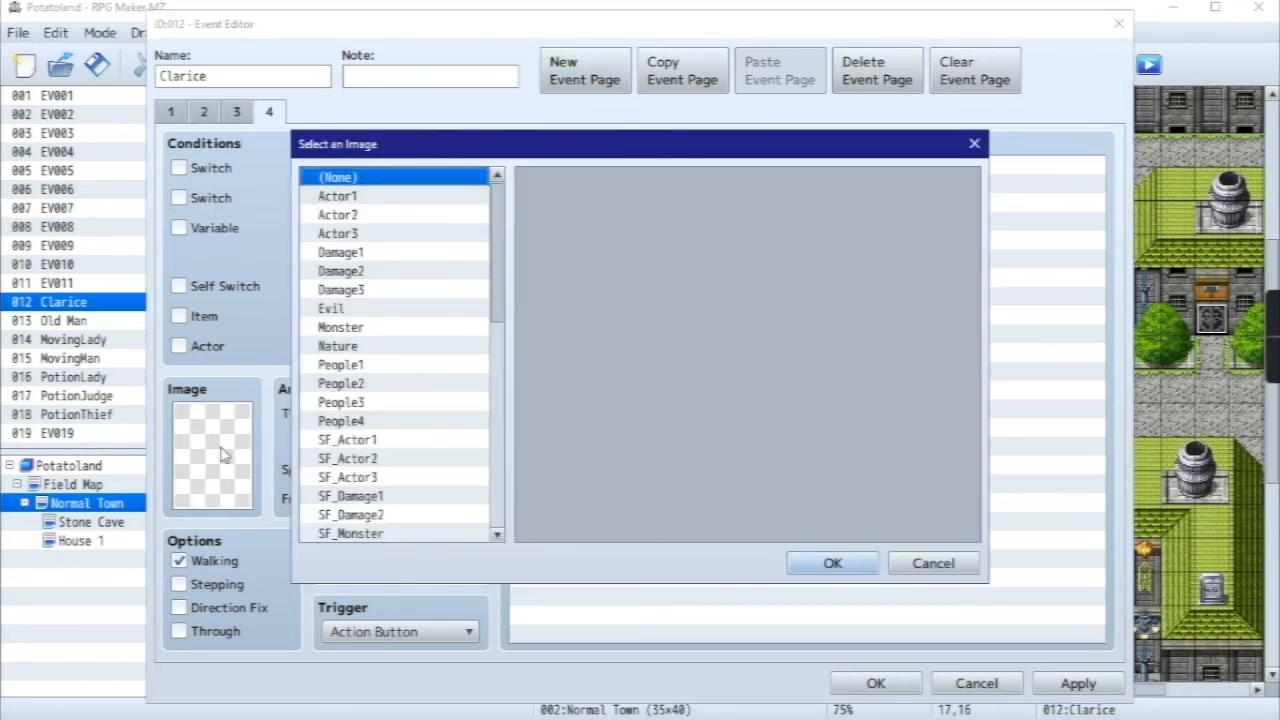
pyautogui.click(357, 368)
pyautogui.doubleClick(886, 330)
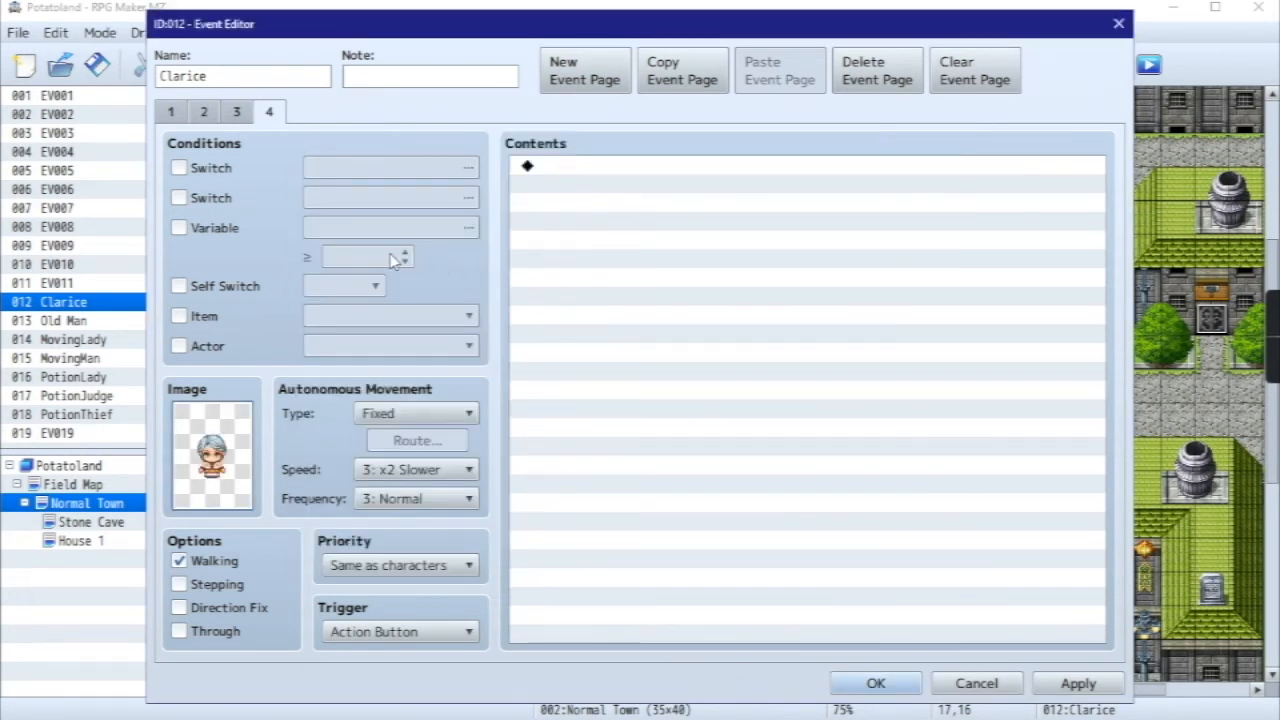
pyautogui.click(415, 415)
pyautogui.click(420, 459)
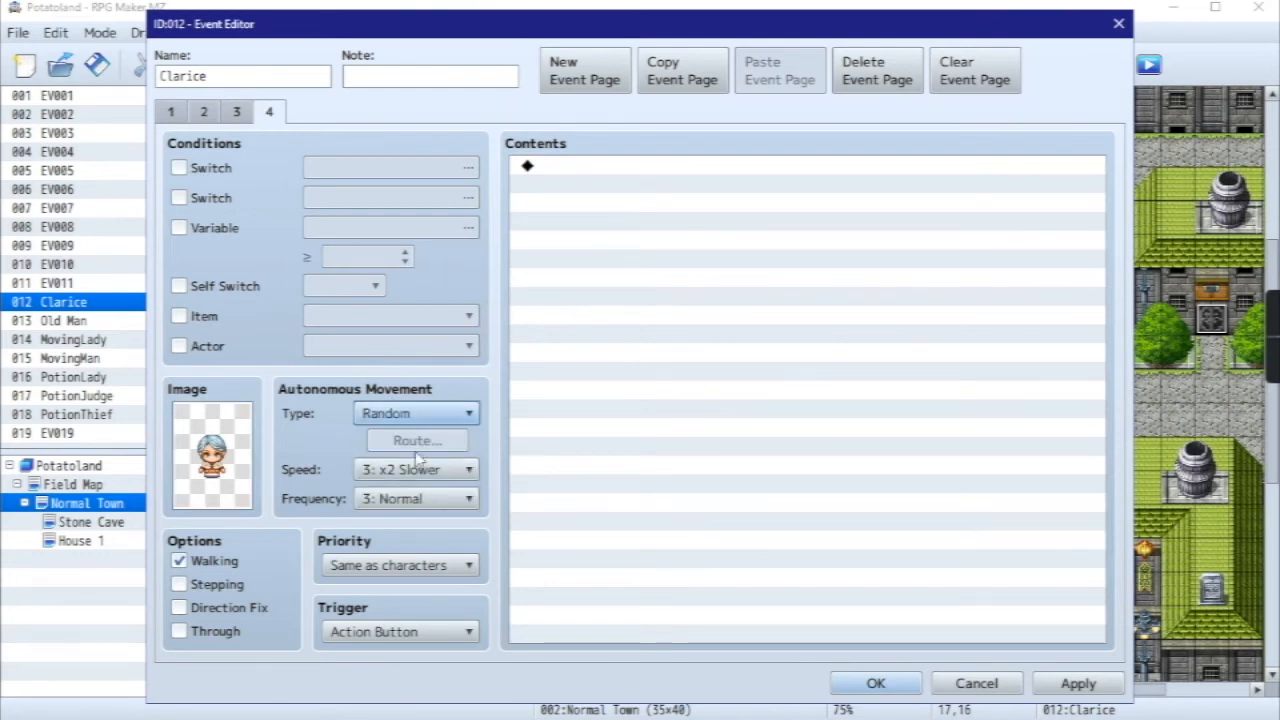
# - Make page 4 conditional on switch 0004, renaming that switch PostEntry
pyautogui.click(180, 169)
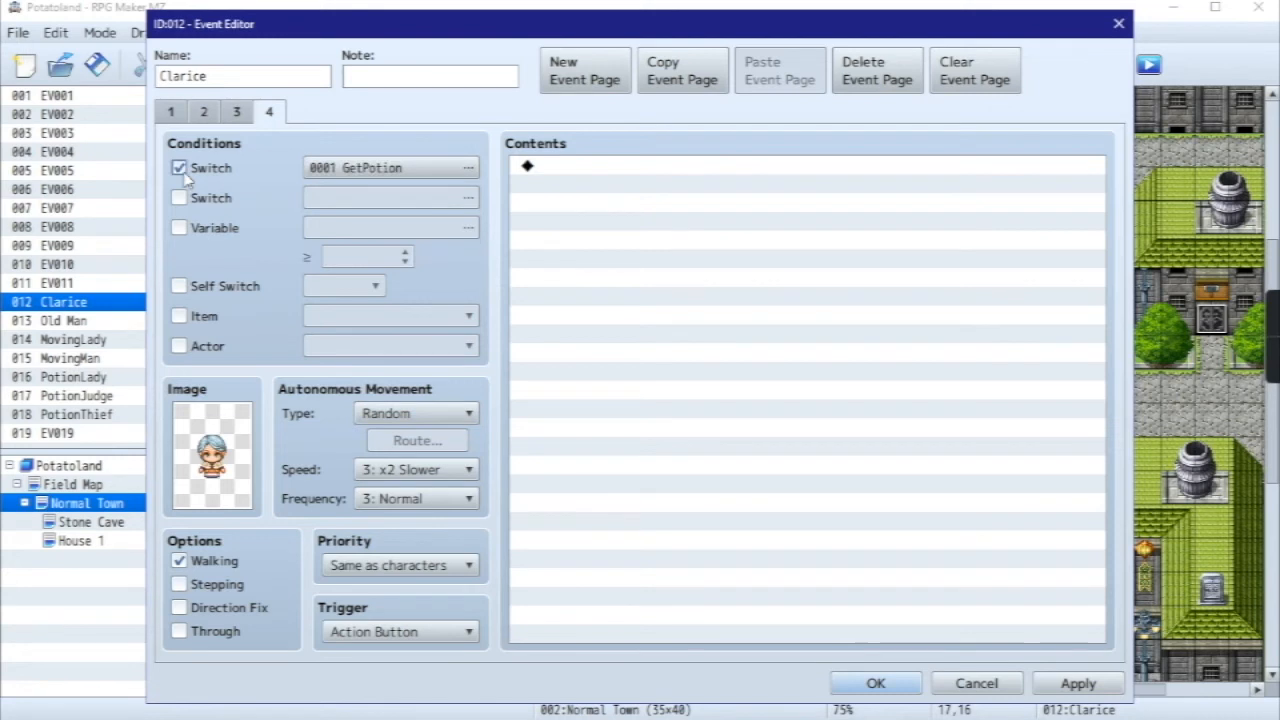
pyautogui.click(437, 169)
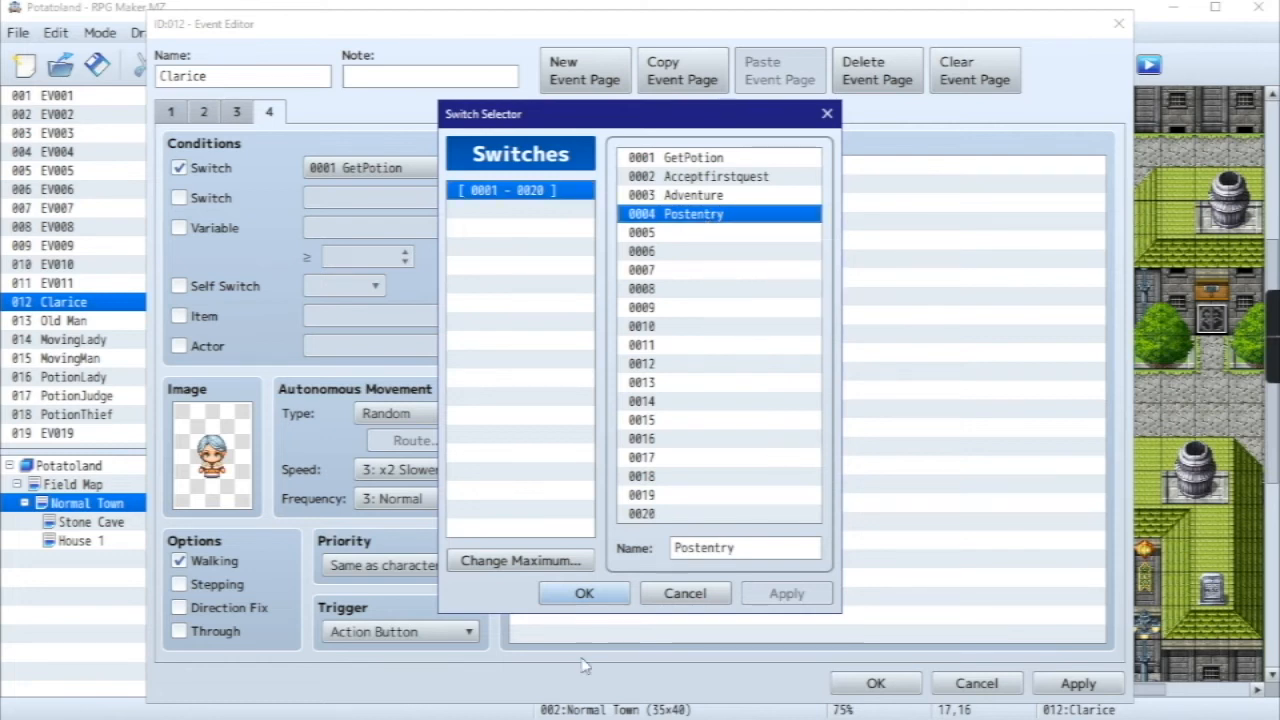
pyautogui.click(713, 548)
pyautogui.click(710, 552)
pyautogui.press('BackSpace')
pyautogui.write('E')
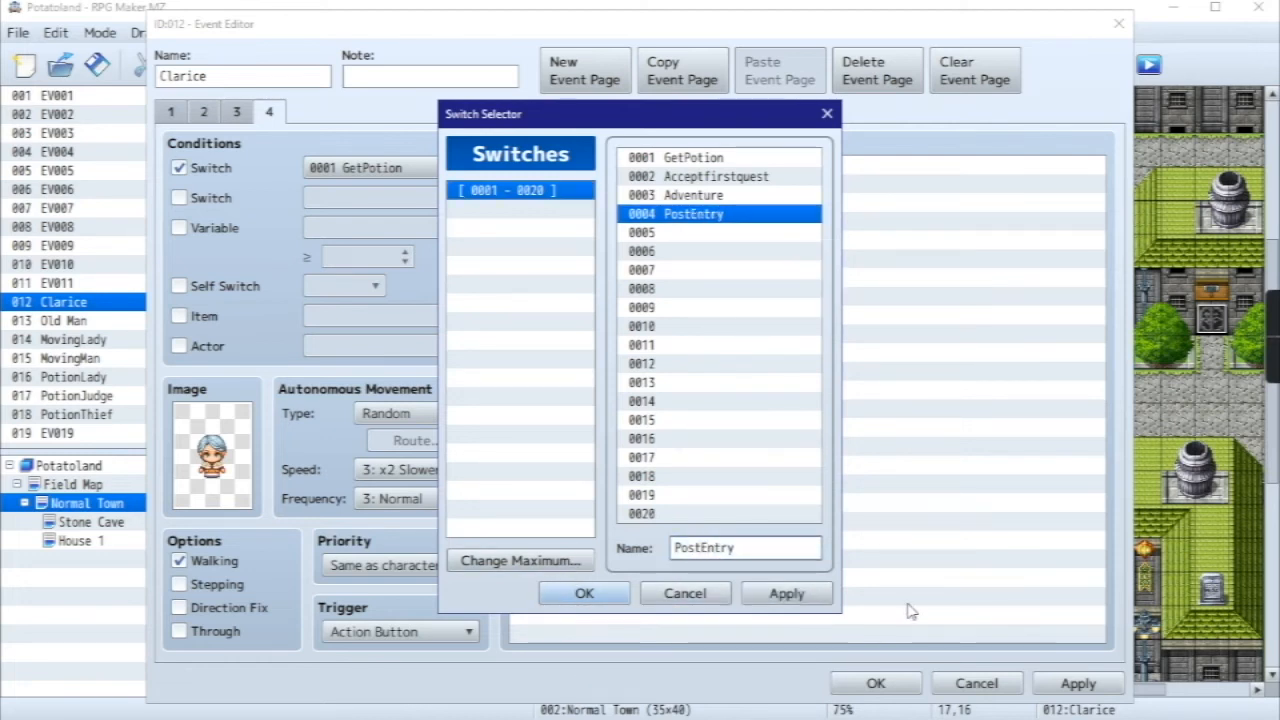
pyautogui.click(605, 596)
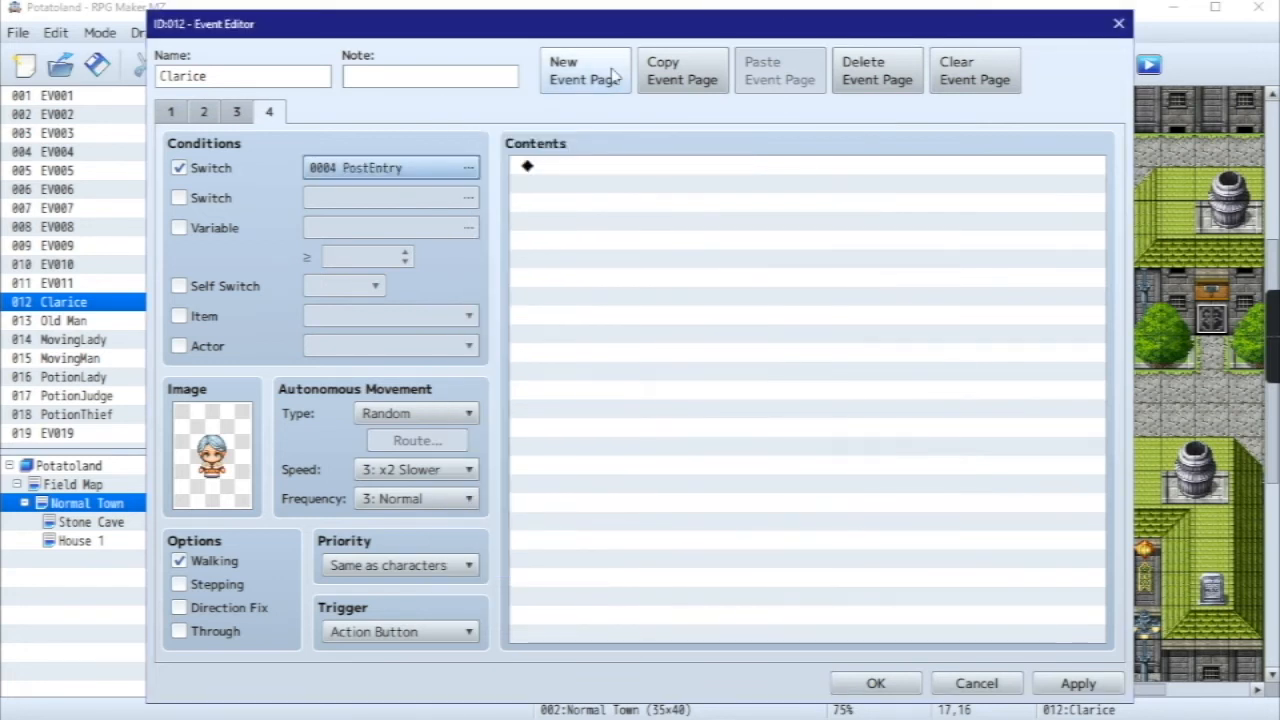
# - Start a Show Text command on page 4 with the old woman's face from People1
pyautogui.click(638, 166)
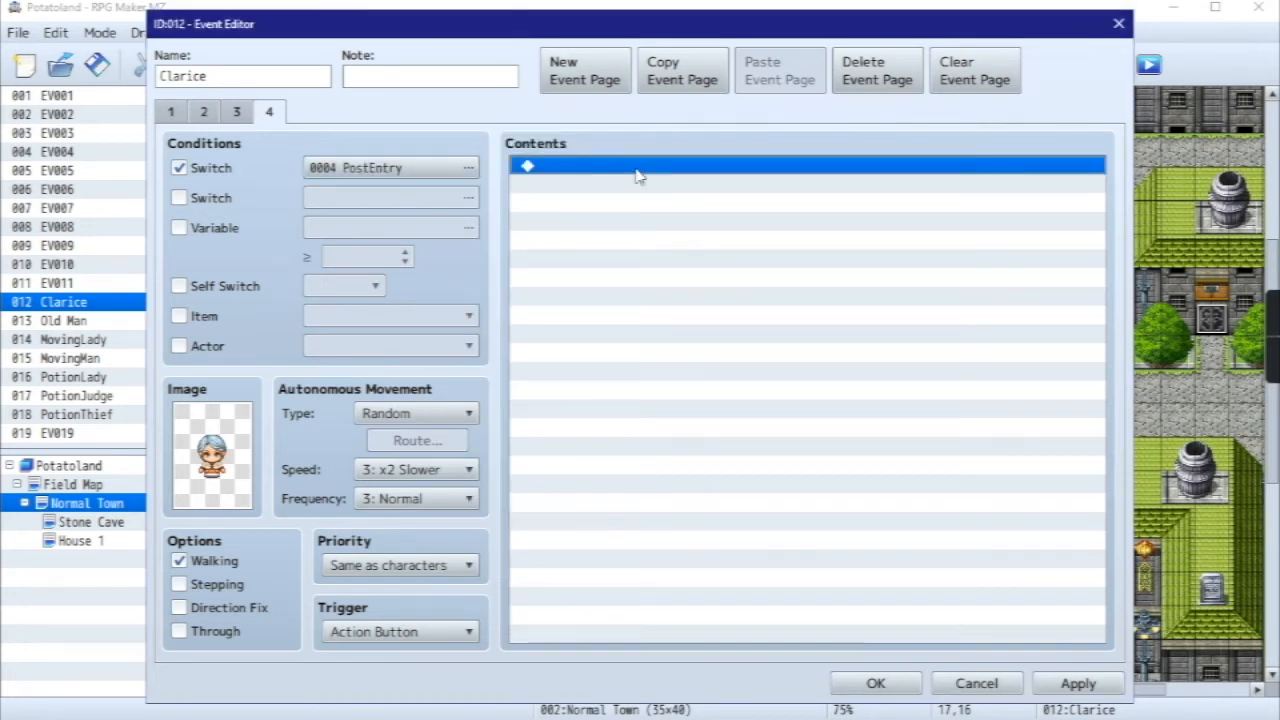
pyautogui.doubleClick(638, 166)
pyautogui.click(650, 174)
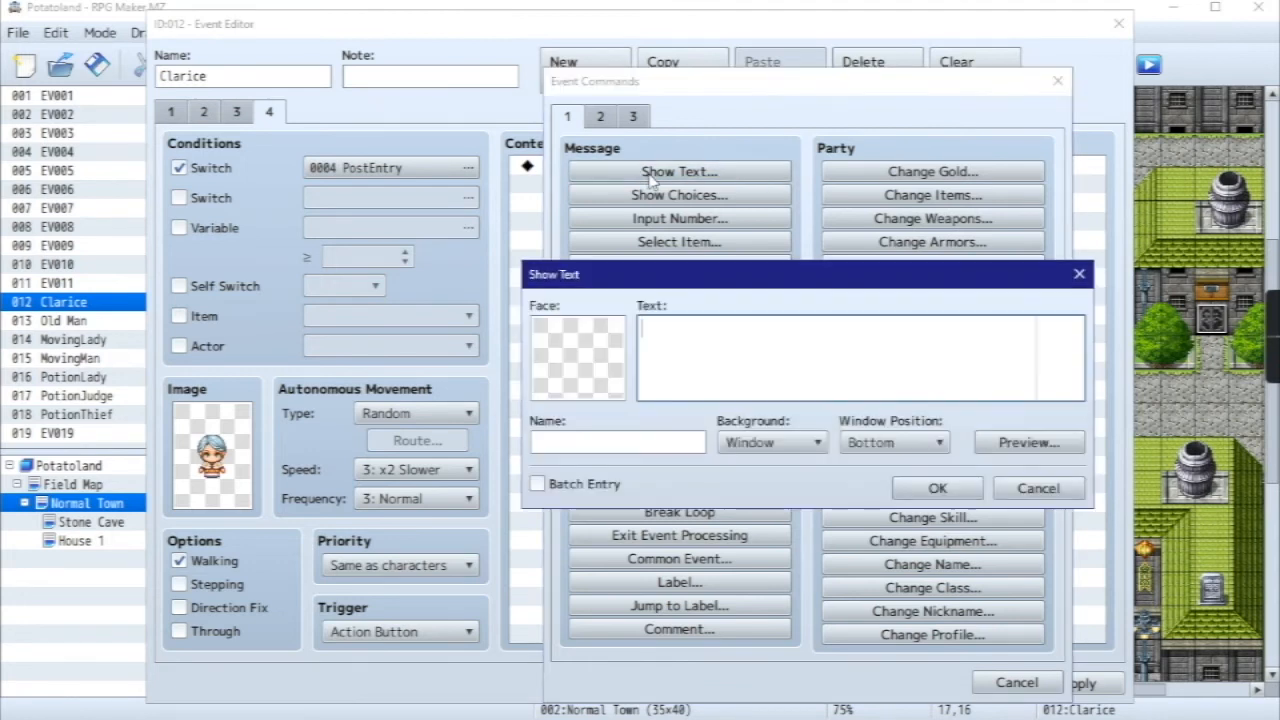
pyautogui.doubleClick(573, 357)
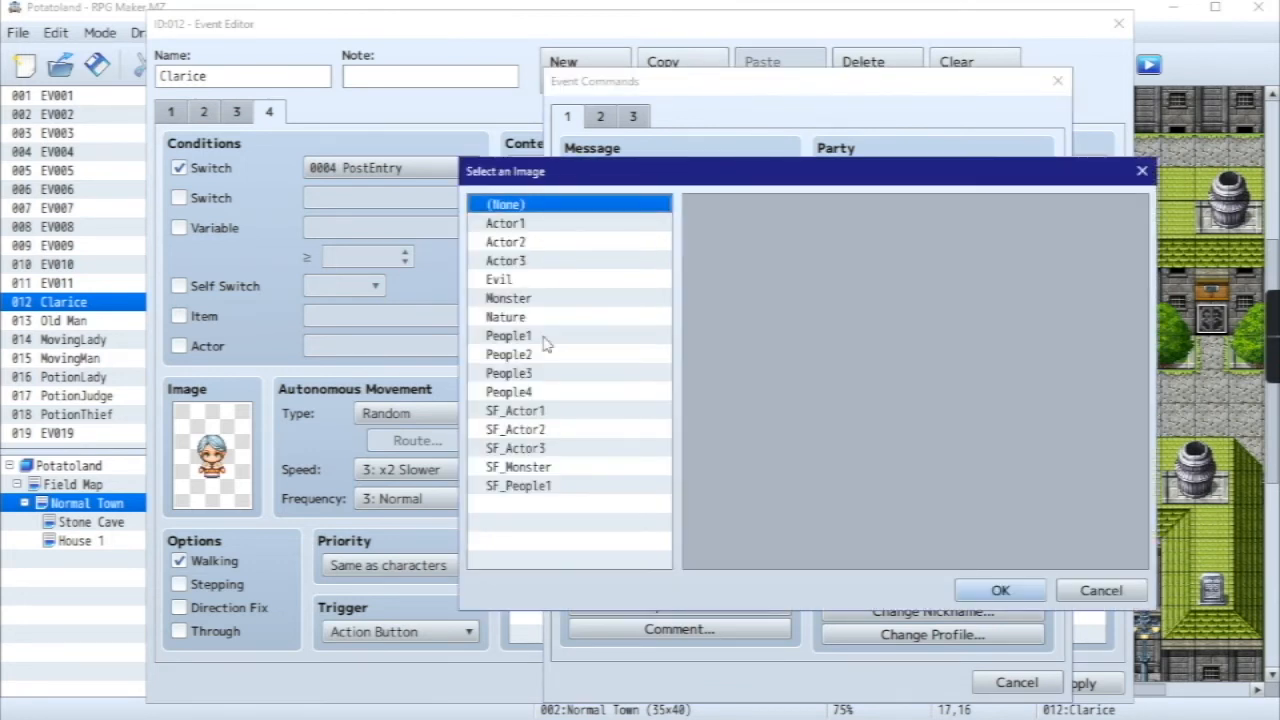
pyautogui.click(548, 338)
pyautogui.click(988, 337)
pyautogui.doubleClick(988, 337)
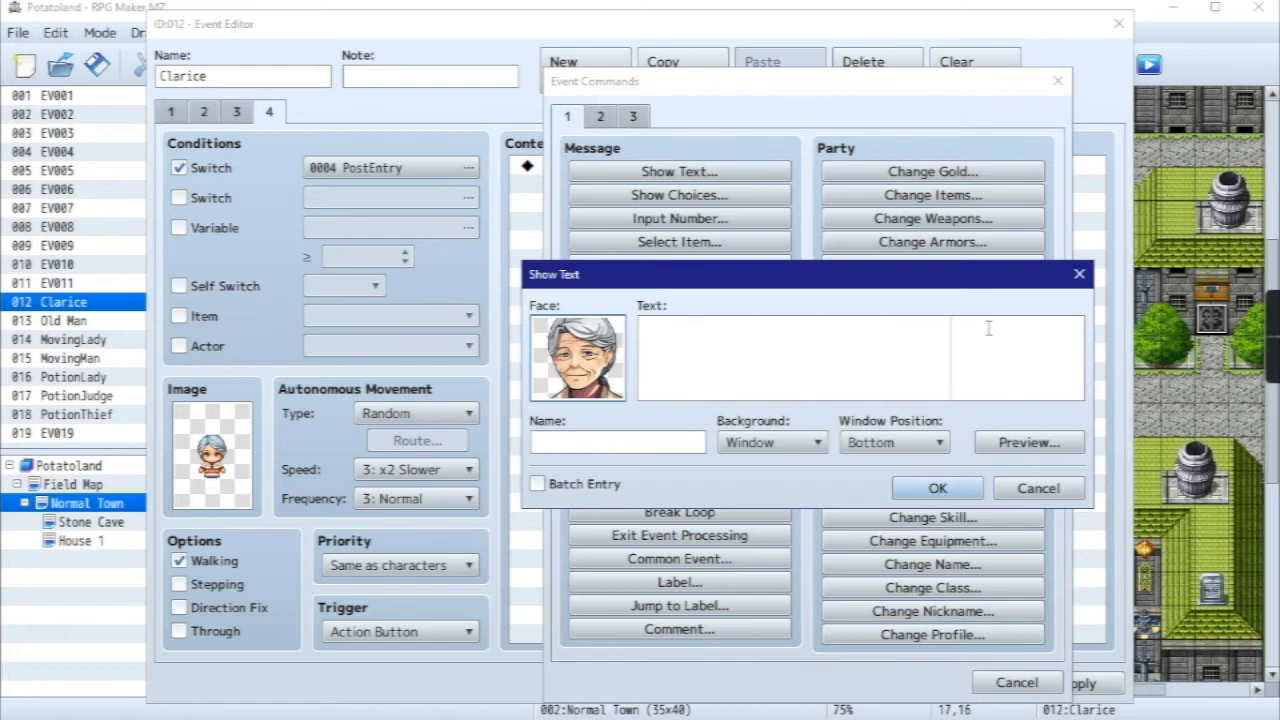
# - Set the speaker name to \C[01]Clarice\C[01] and write the two-line message "Thank you again, young hero. The town will remember your deeds."
pyautogui.click(584, 445)
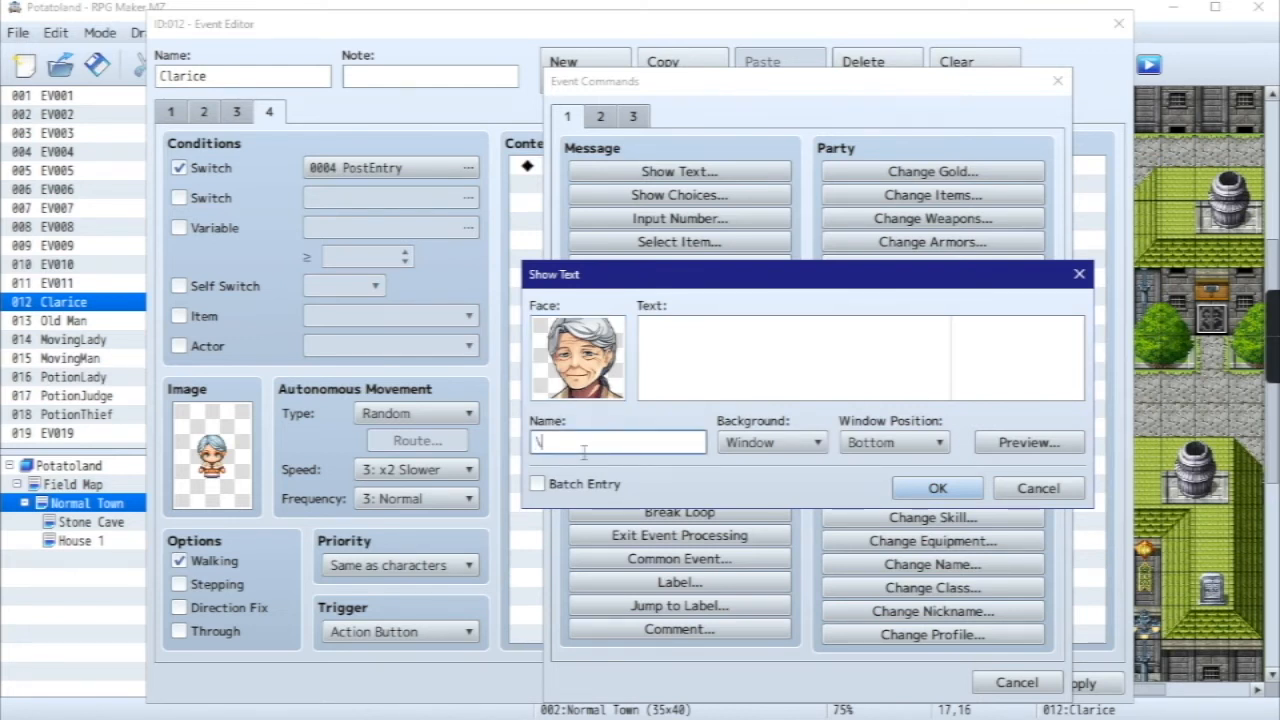
pyautogui.write('\\C[01')
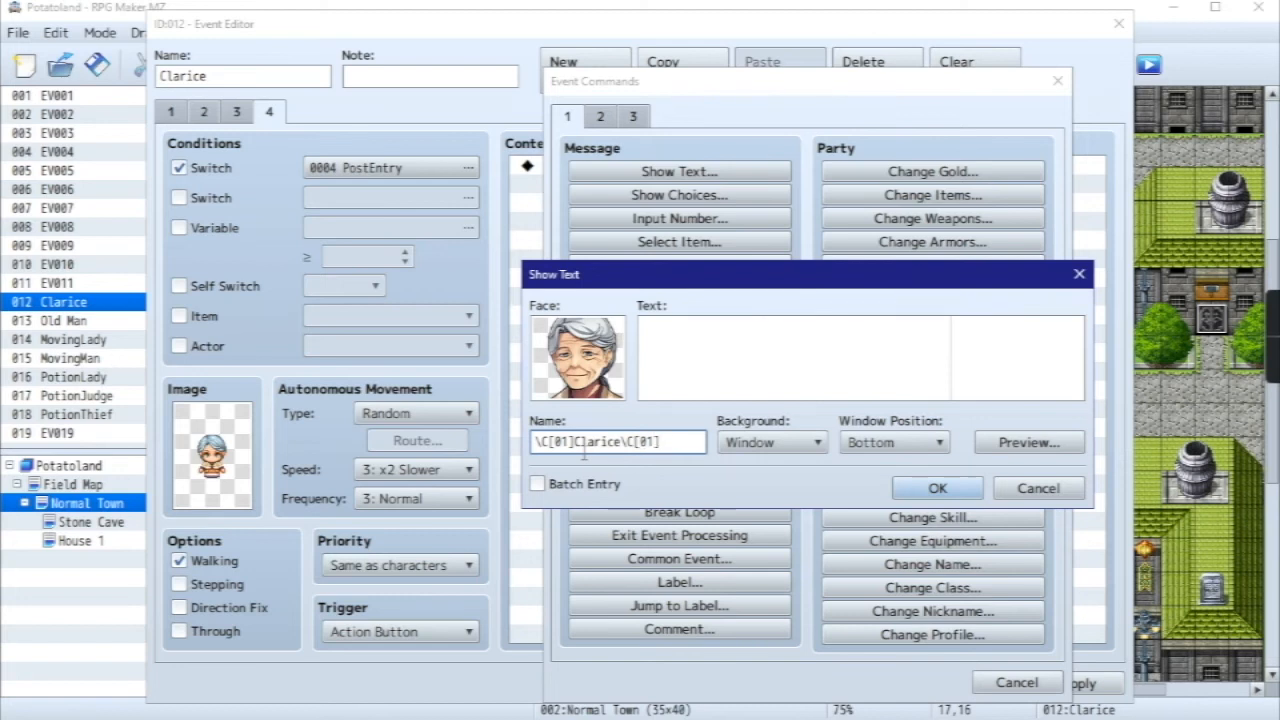
pyautogui.click(719, 398)
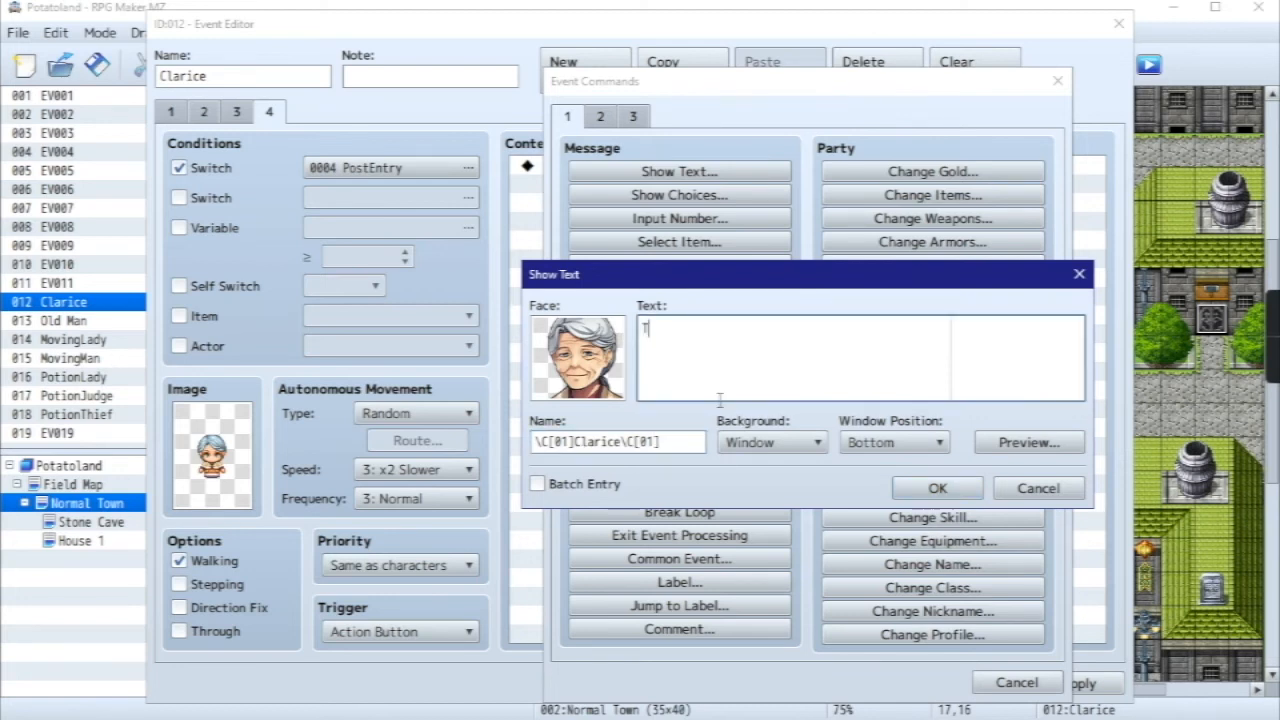
pyautogui.write('Thank you again, yo')
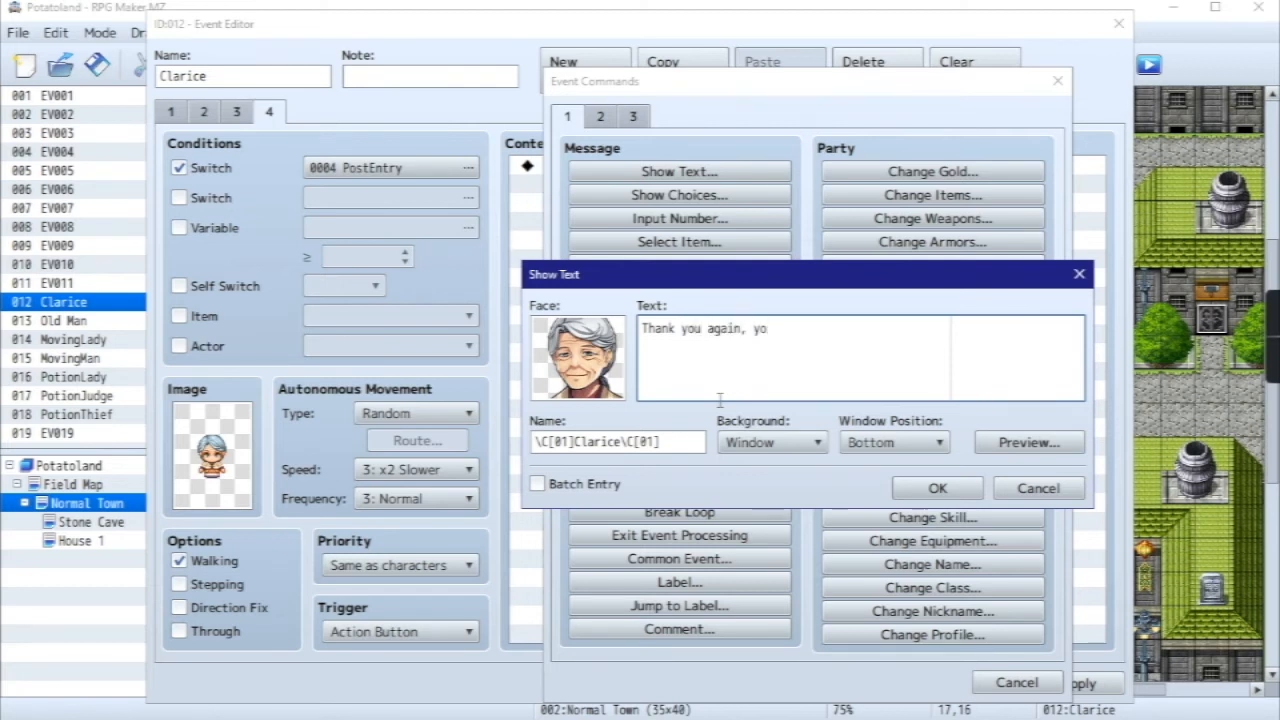
pyautogui.write('ung hero. The town will remember your')
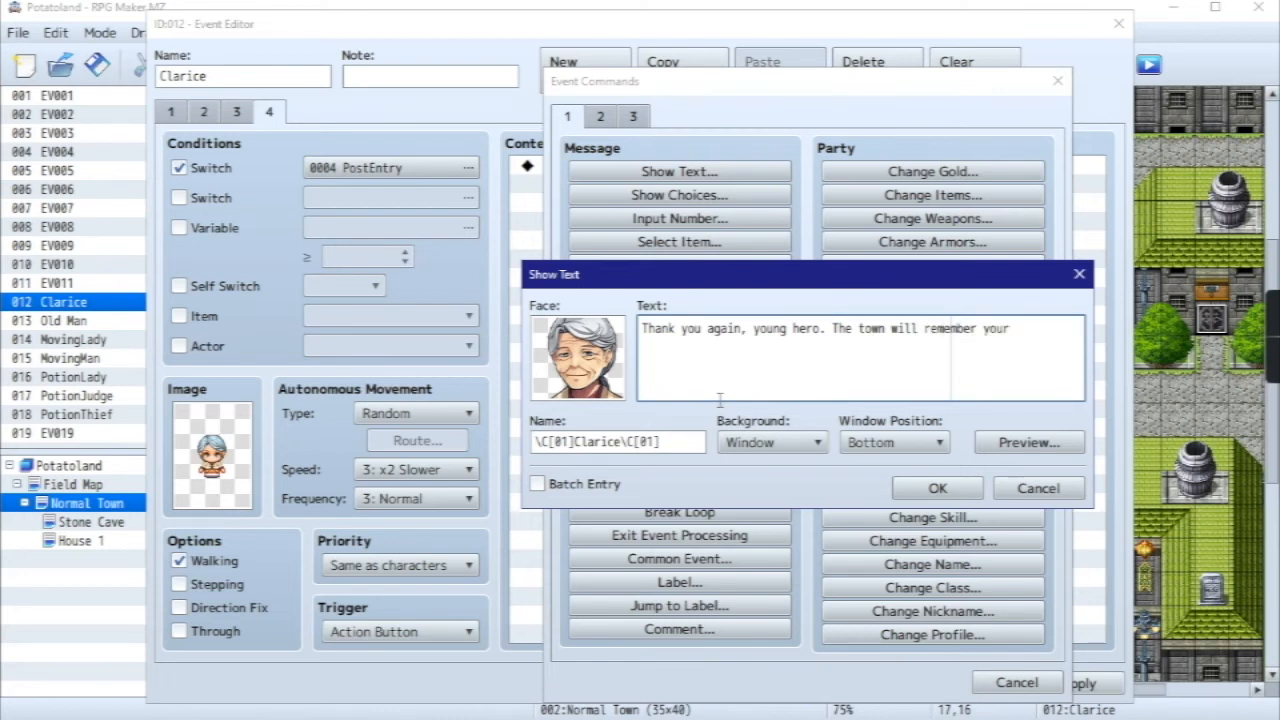
pyautogui.write(' deeds')
pyautogui.press('Delete')
pyautogui.press('Delete')
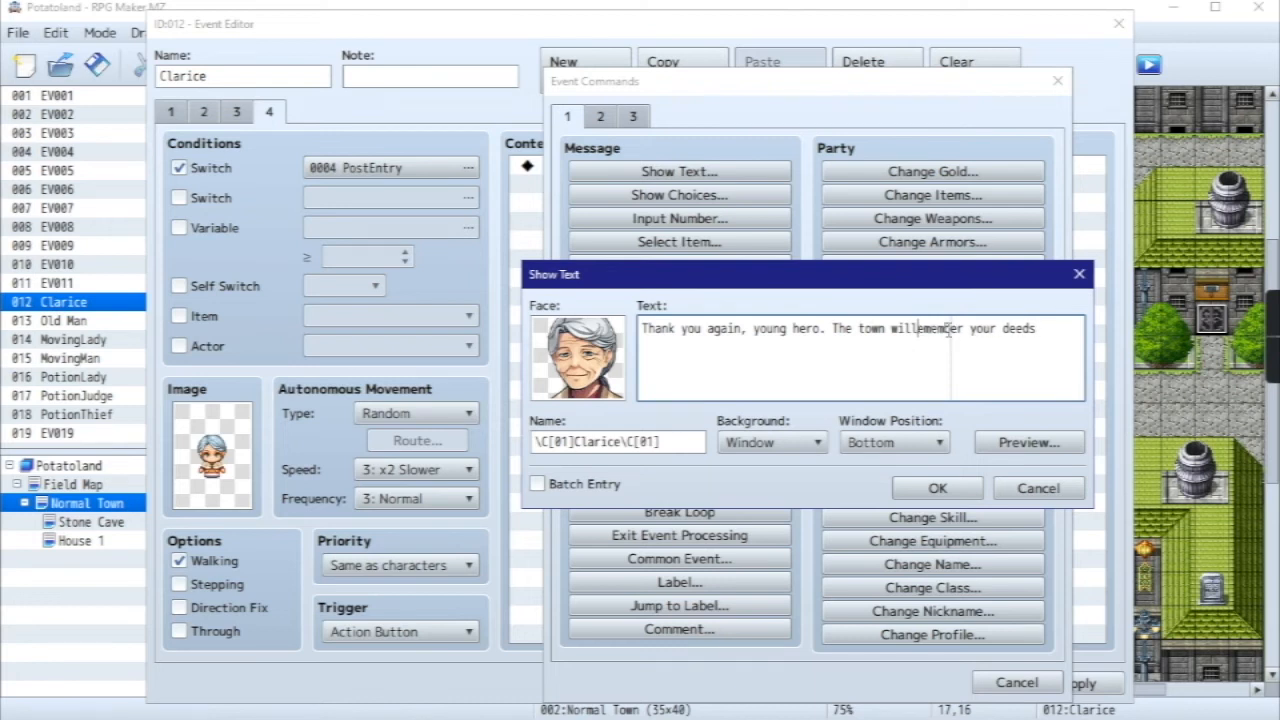
pyautogui.write('r')
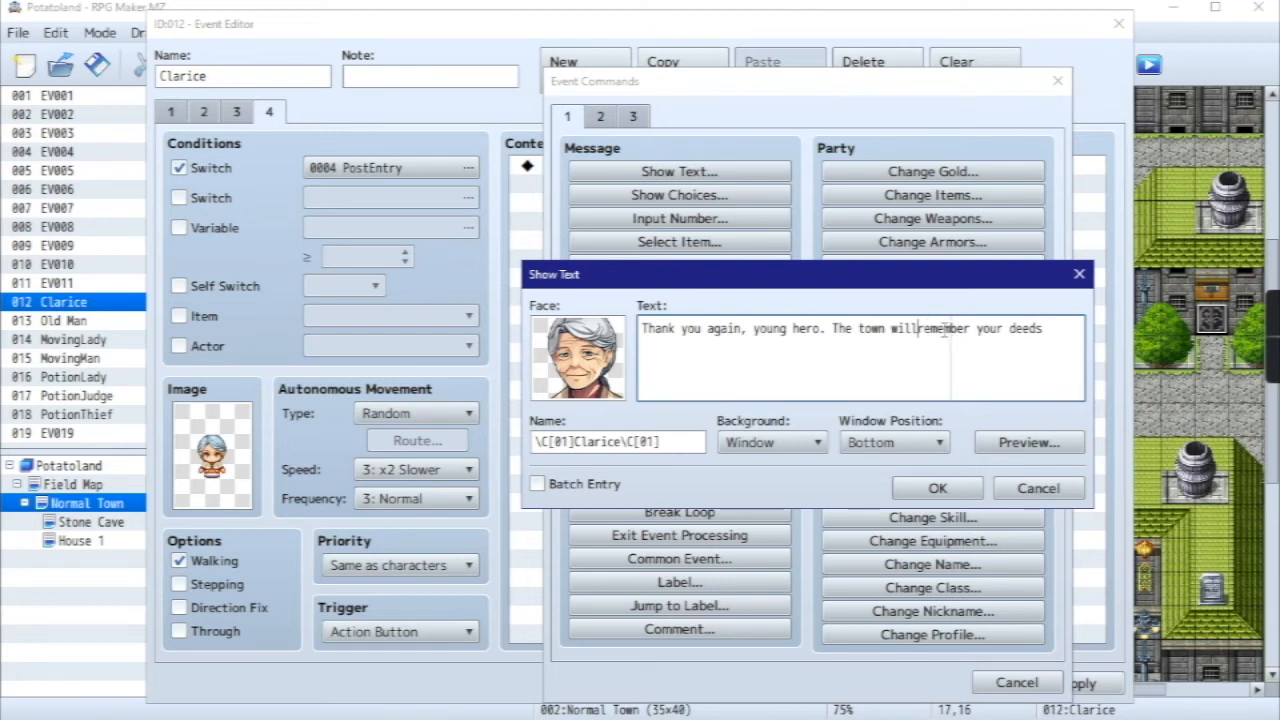
pyautogui.press('Return')
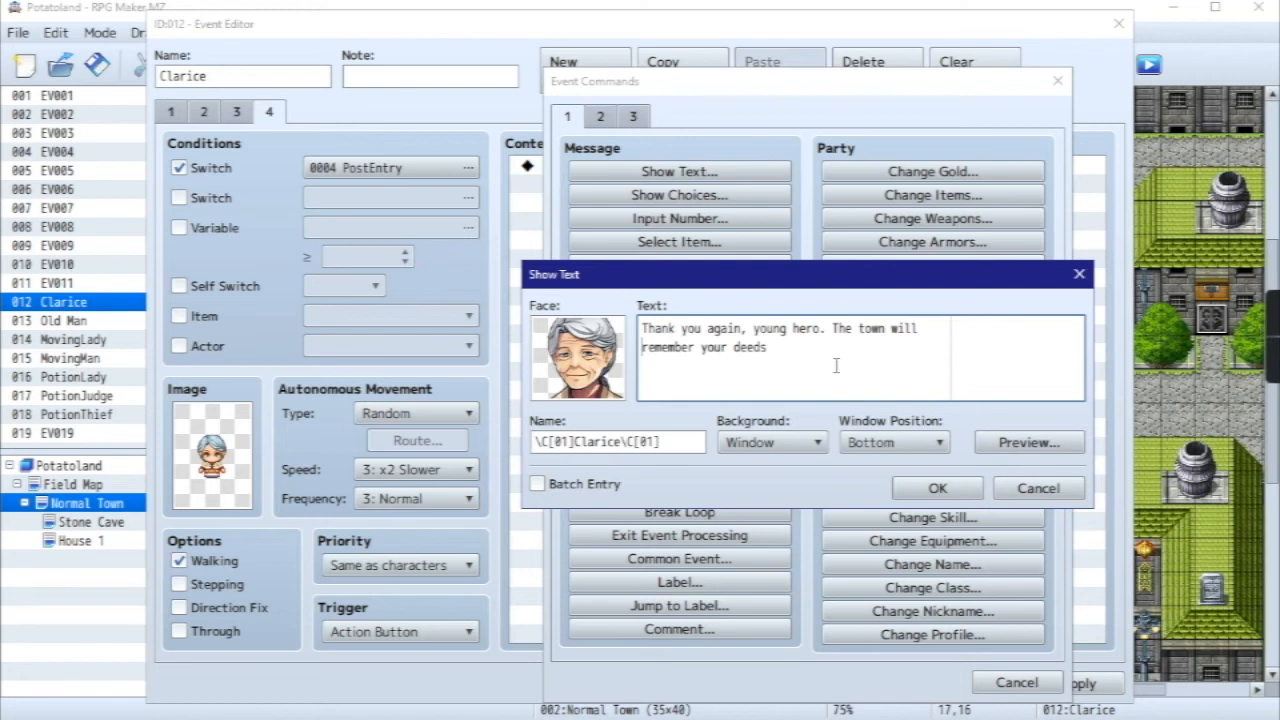
# - Preview the thank-you message, add it to page 4 and save the Clarice event
pyautogui.click(1029, 442)
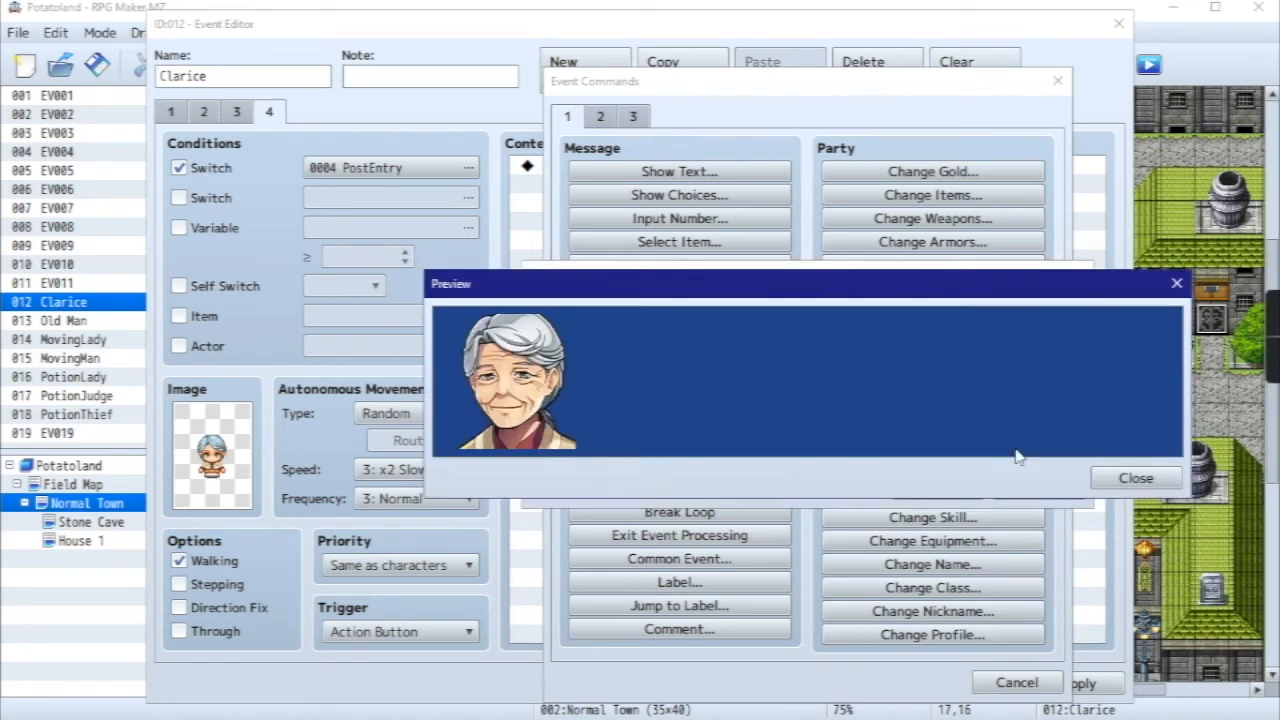
pyautogui.click(1134, 478)
pyautogui.click(937, 488)
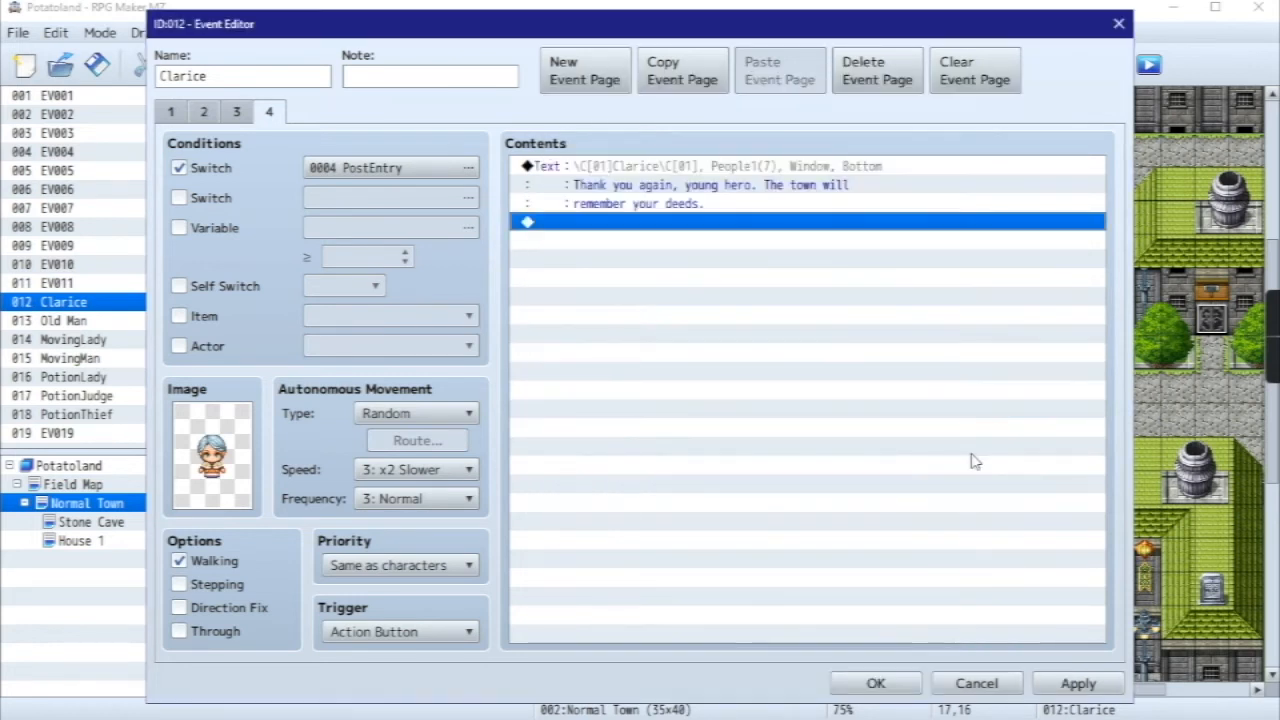
pyautogui.click(1058, 685)
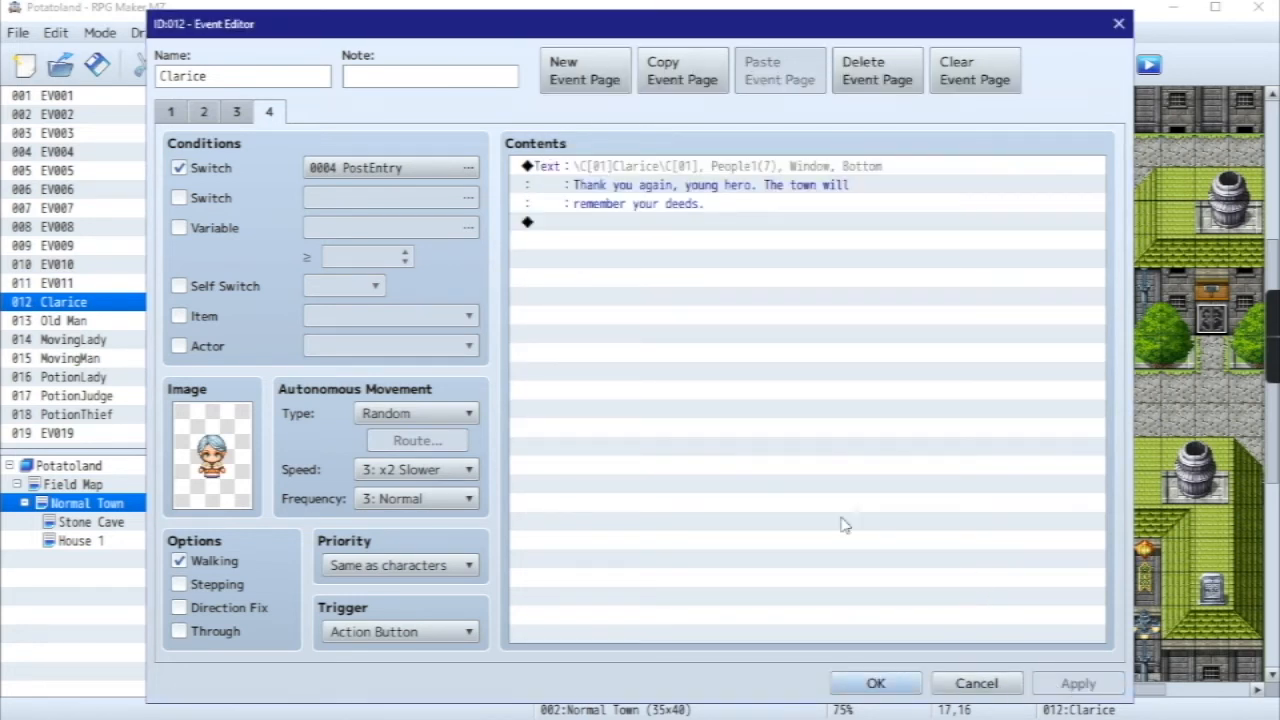
pyautogui.click(876, 684)
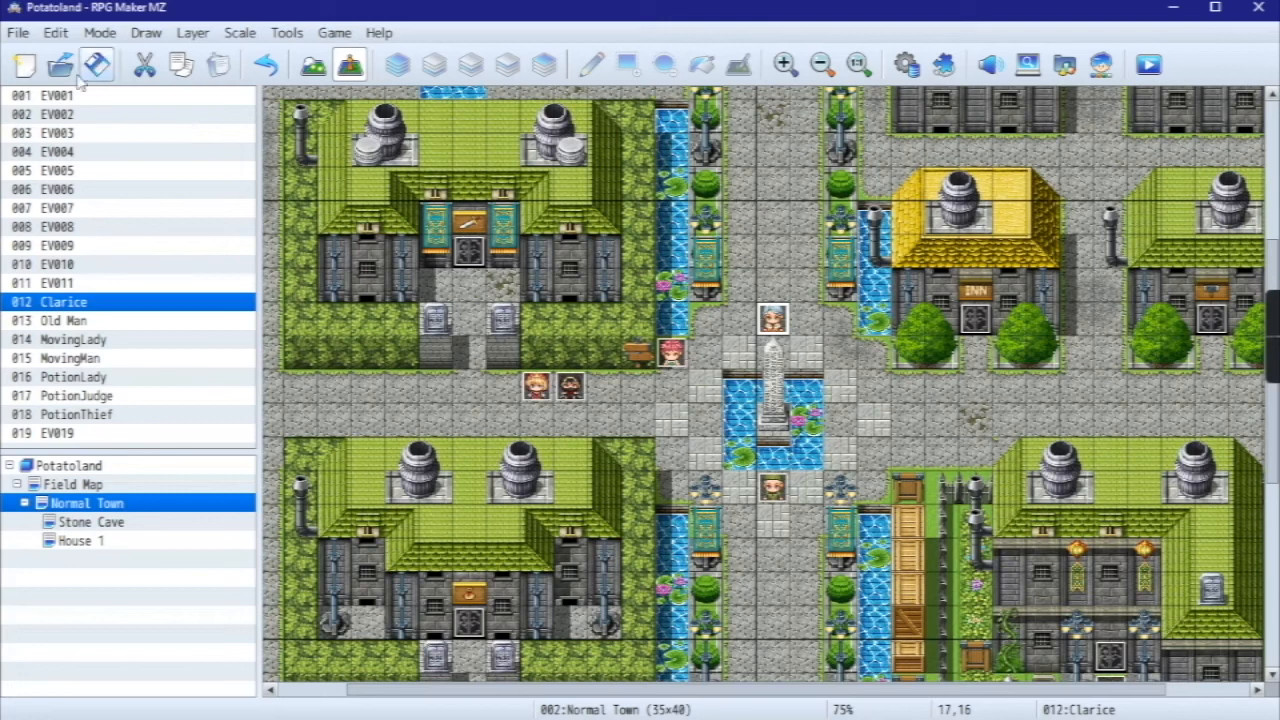
# - Playtest the project with a new game and walk the party out of the starting house
pyautogui.click(1148, 64)
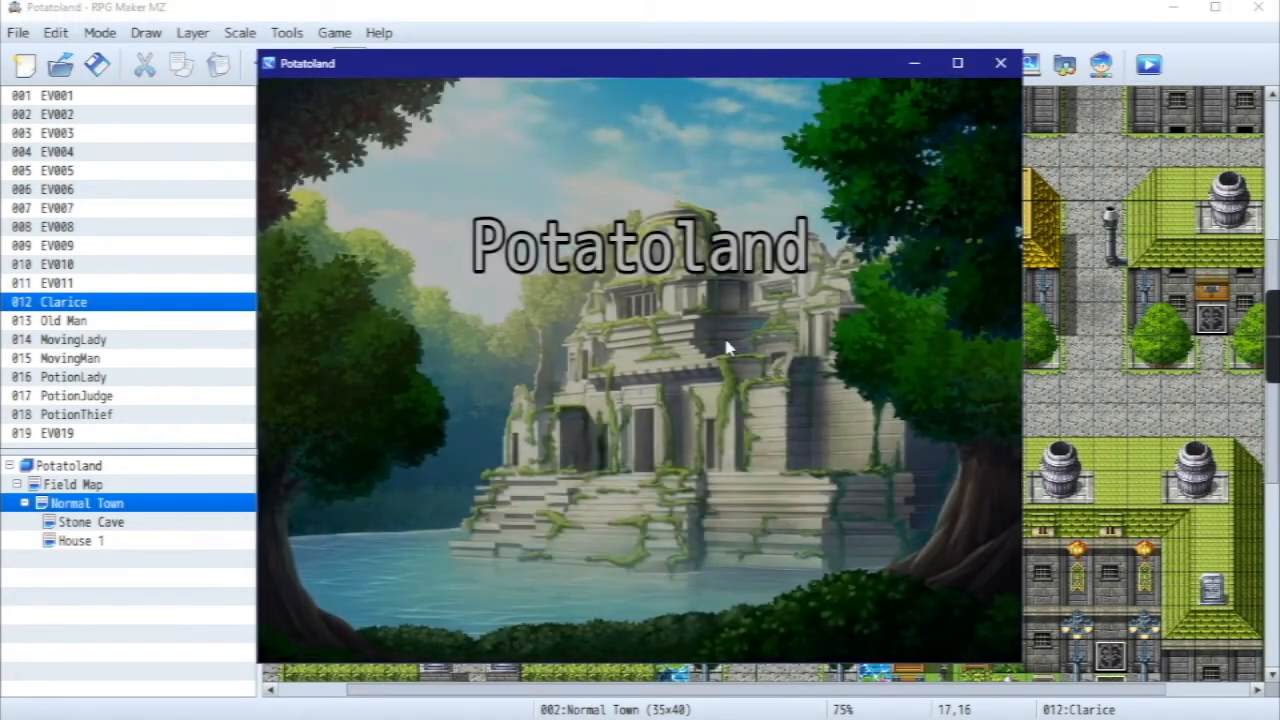
pyautogui.click(700, 447)
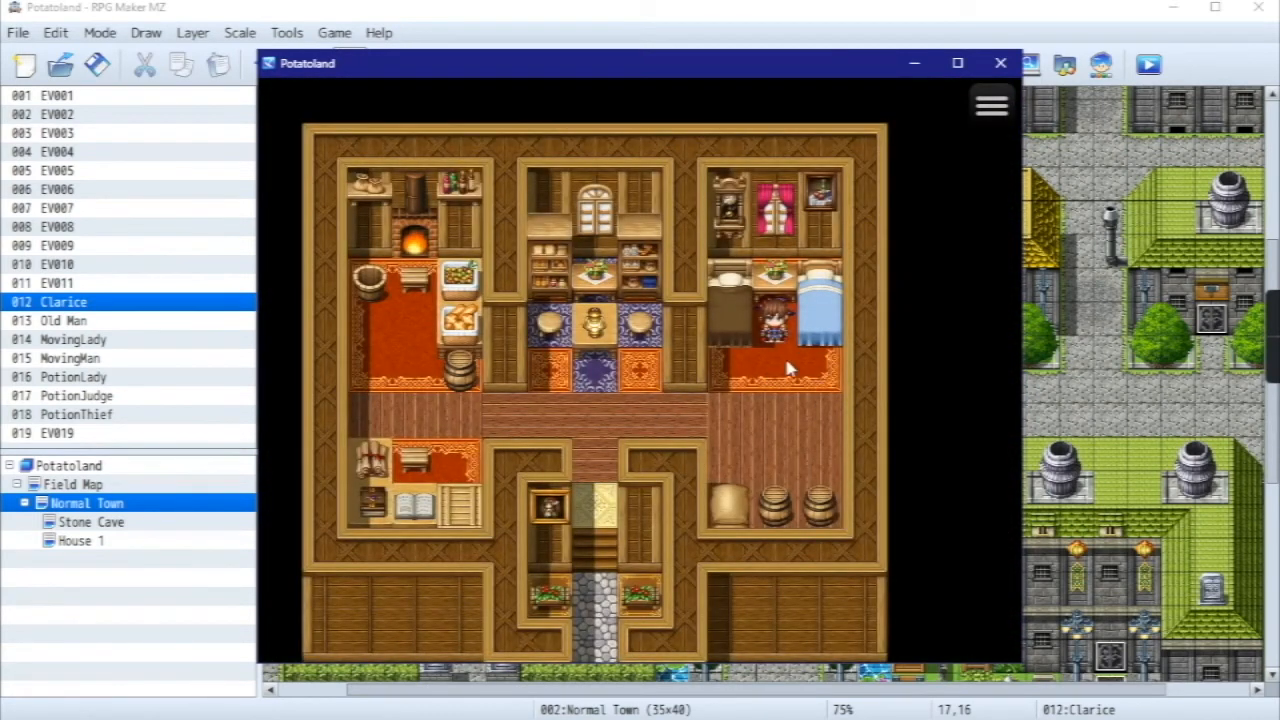
pyautogui.click(778, 395)
pyautogui.click(600, 500)
pyautogui.click(613, 512)
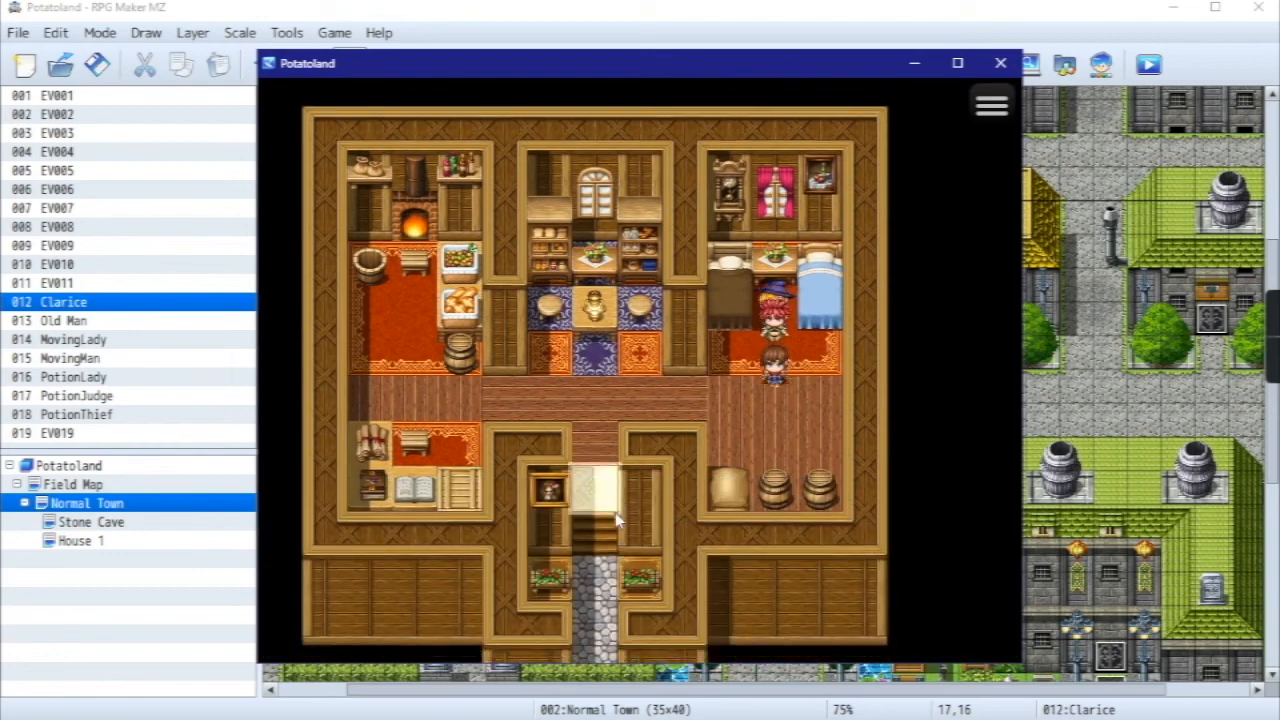
pyautogui.click(600, 593)
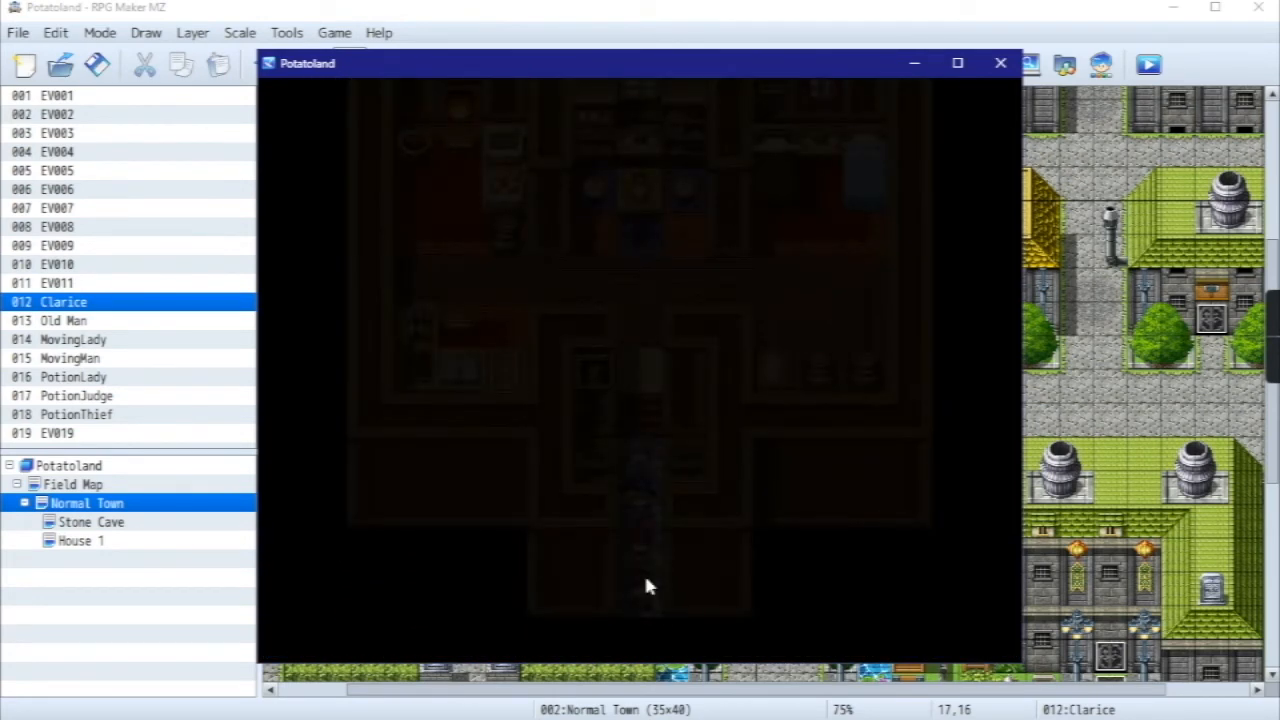
# - Enter Normal Town and walk the party north to Clarice at the obelisk fountain to talk to her
pyautogui.click(460, 370)
pyautogui.click(447, 355)
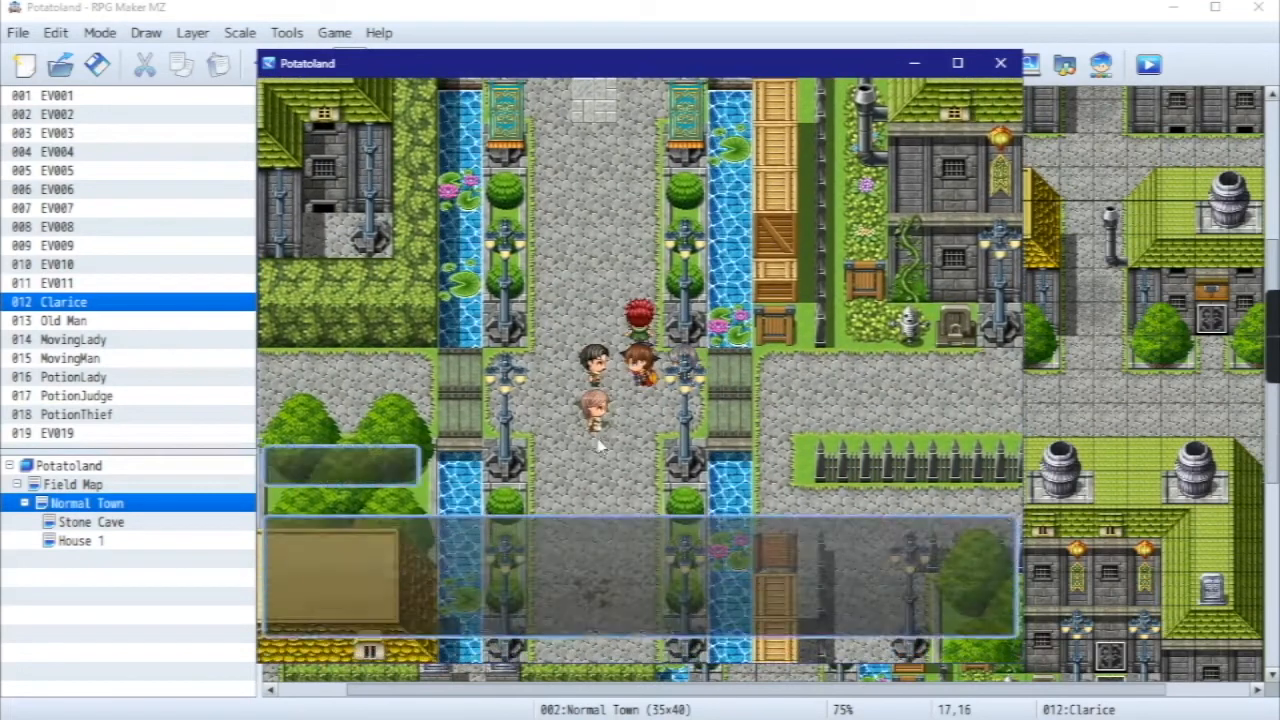
pyautogui.click(600, 405)
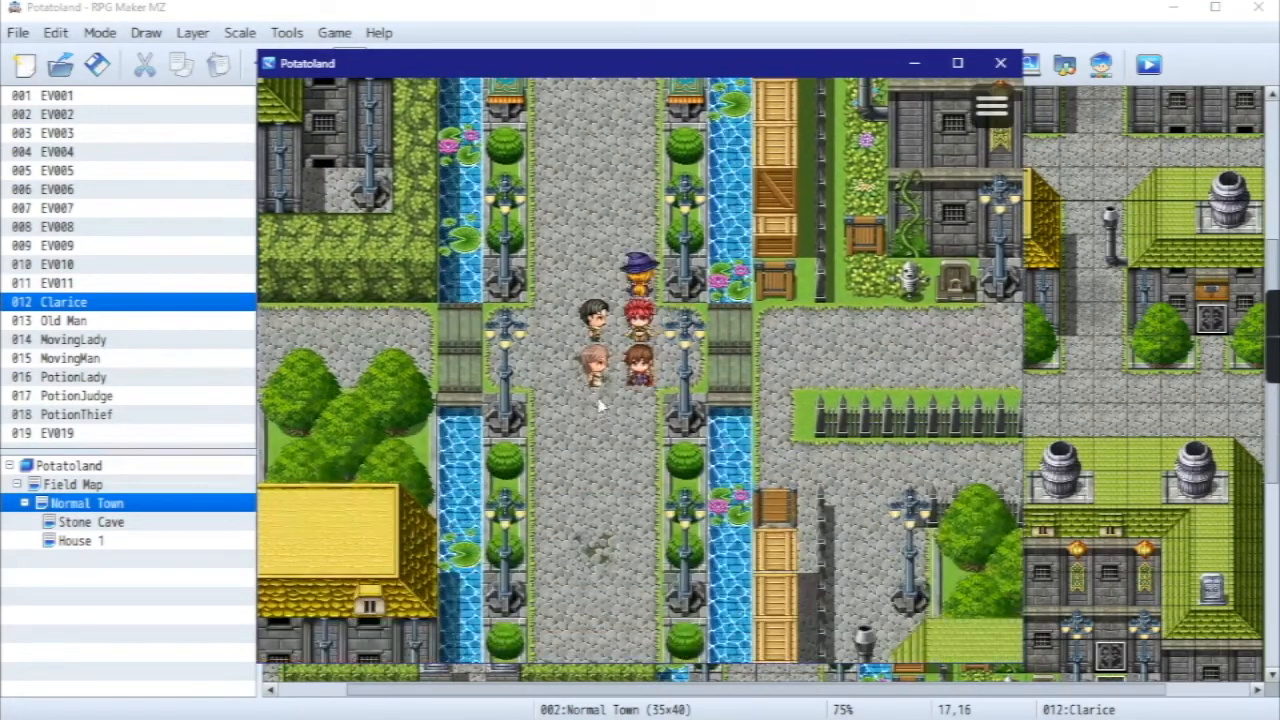
pyautogui.click(592, 412)
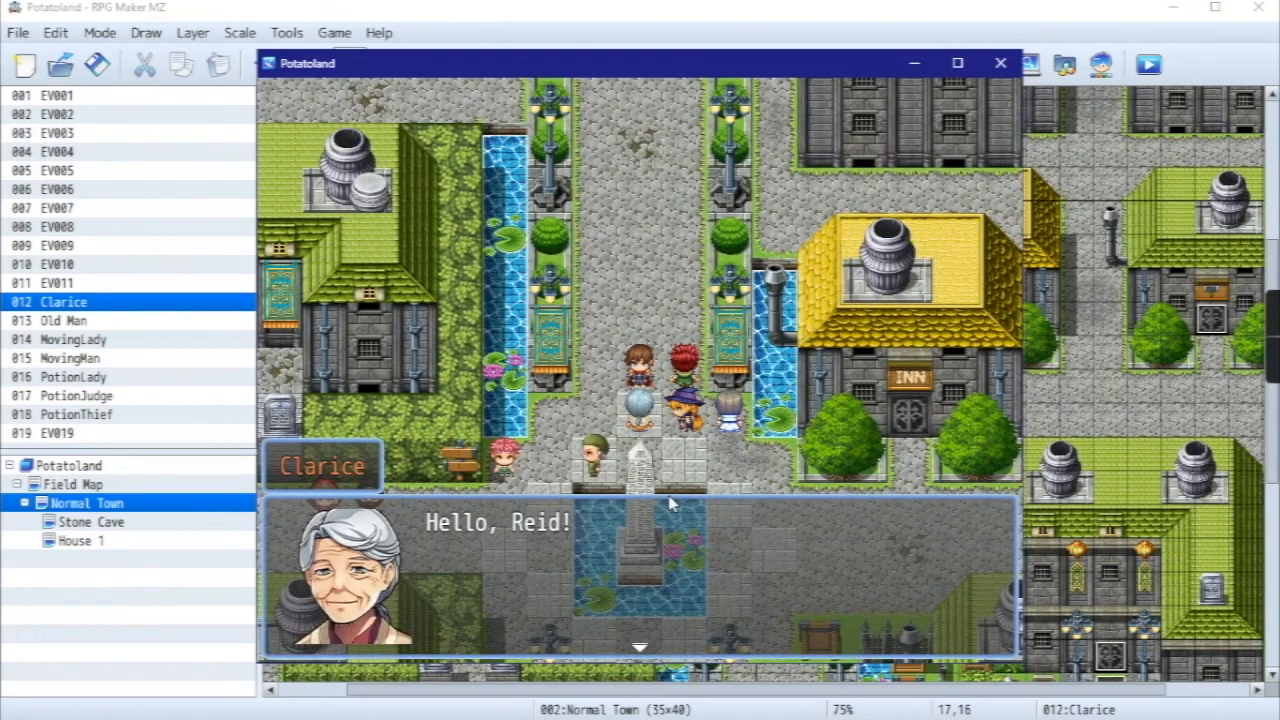
# - Test Clarice's quest dialogue by accepting with "Hell Yeah!", answering "Yes..." about killing the beast, and end the playtest
pyautogui.click(672, 505)
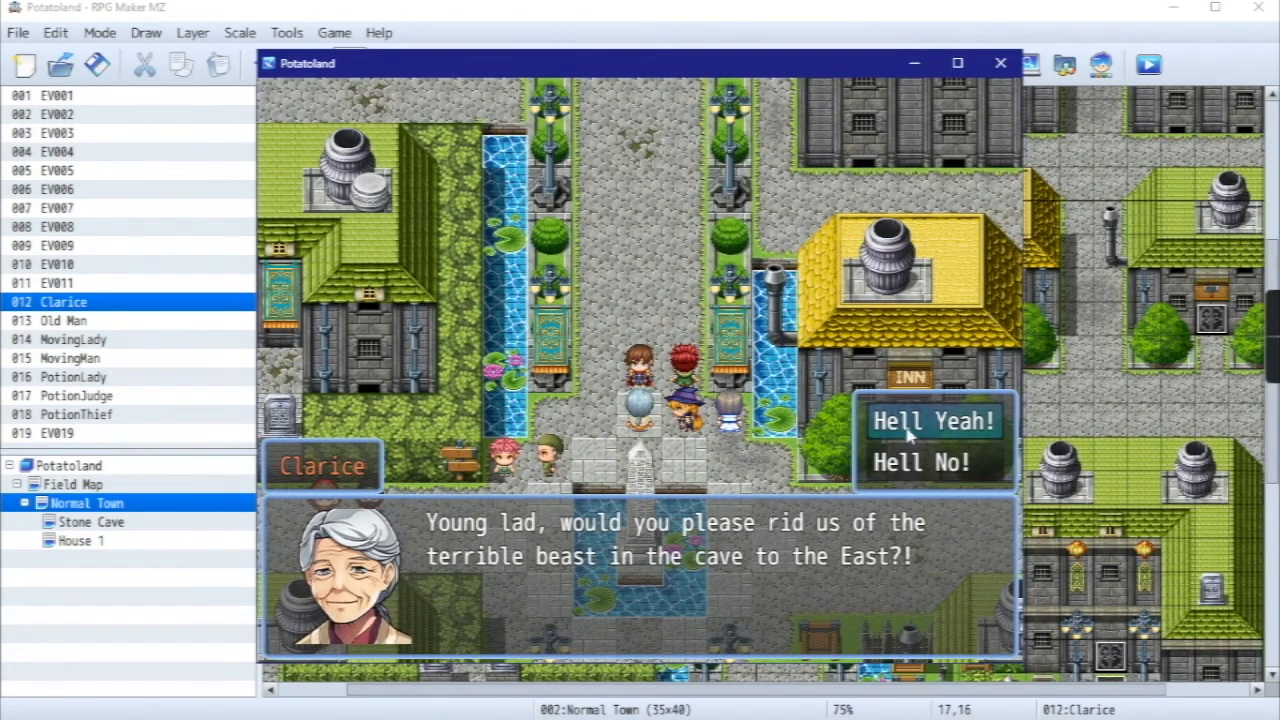
pyautogui.click(940, 422)
pyautogui.click(655, 457)
pyautogui.click(640, 414)
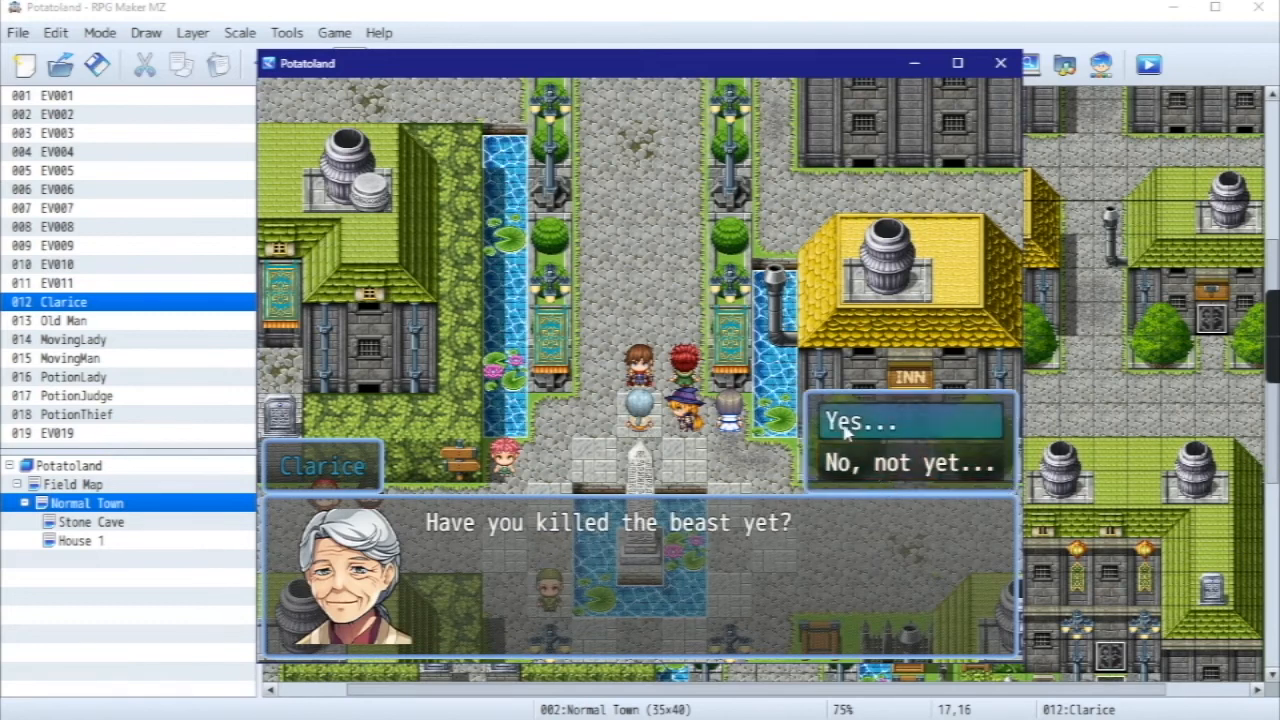
pyautogui.click(845, 425)
pyautogui.click(760, 394)
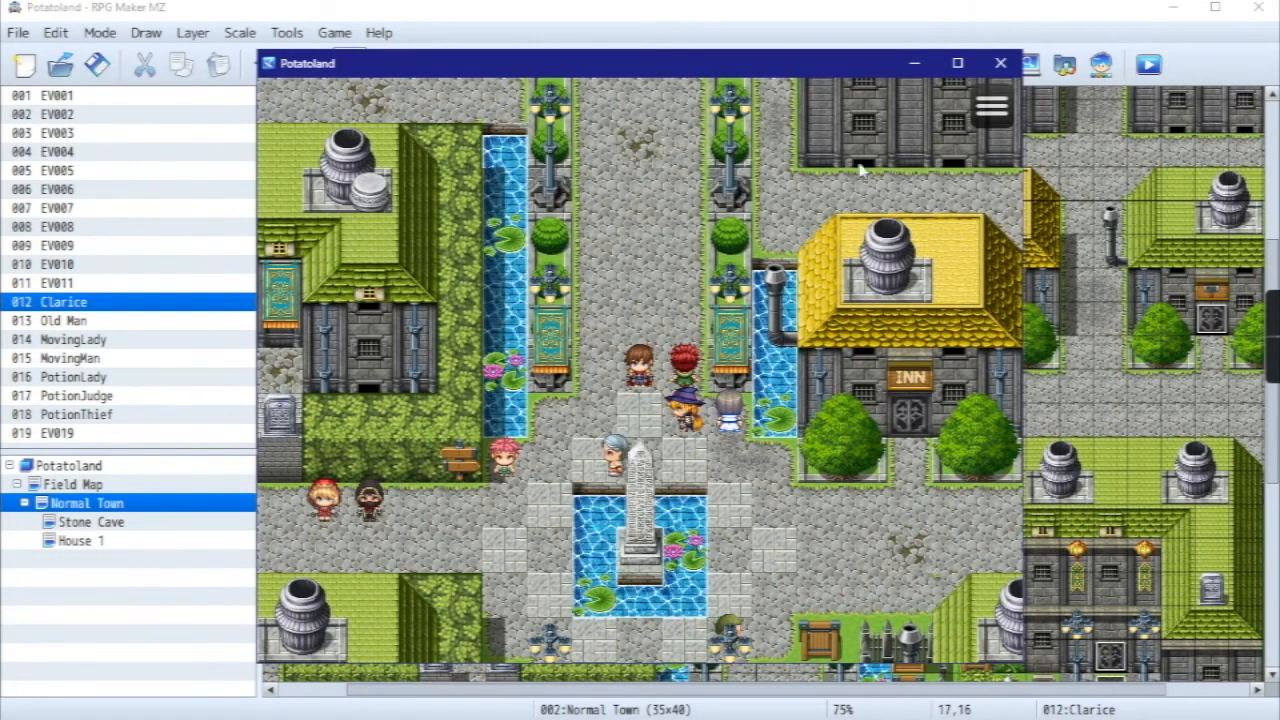
pyautogui.click(1003, 64)
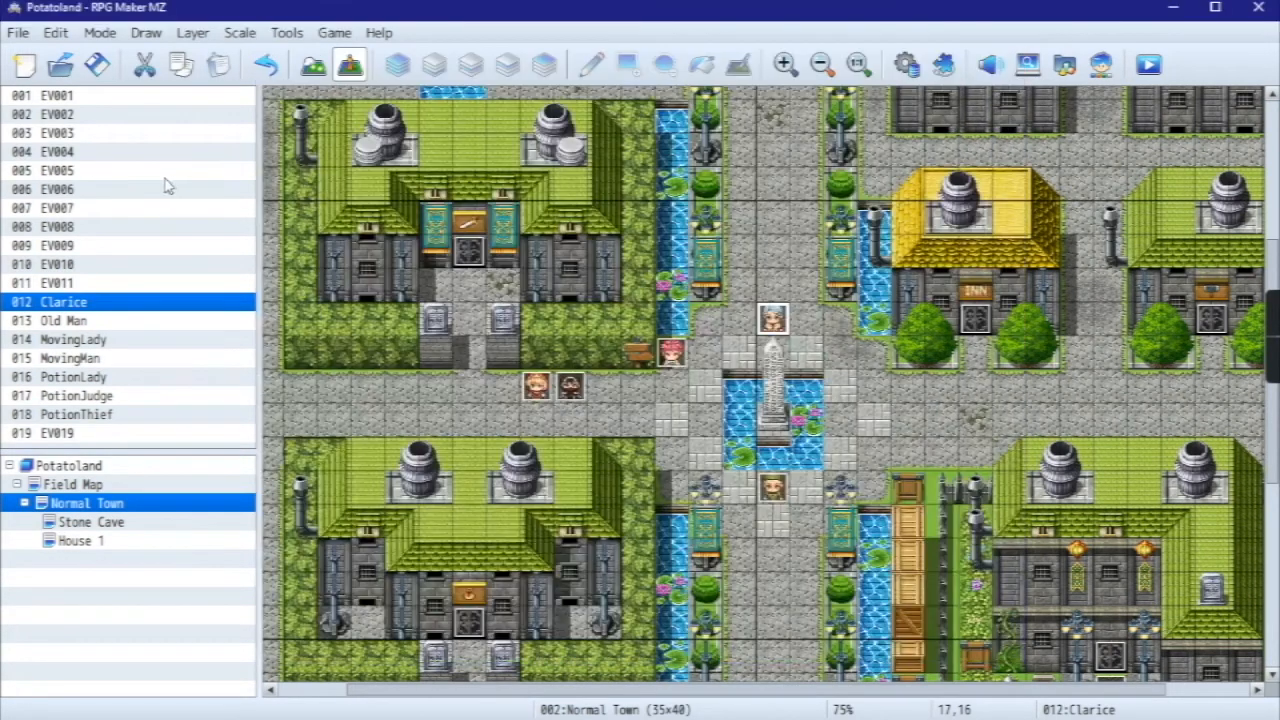
# - Create a new event on tile 17,14, two tiles north of Clarice, and name it Test 1
pyautogui.rightClick(775, 257)
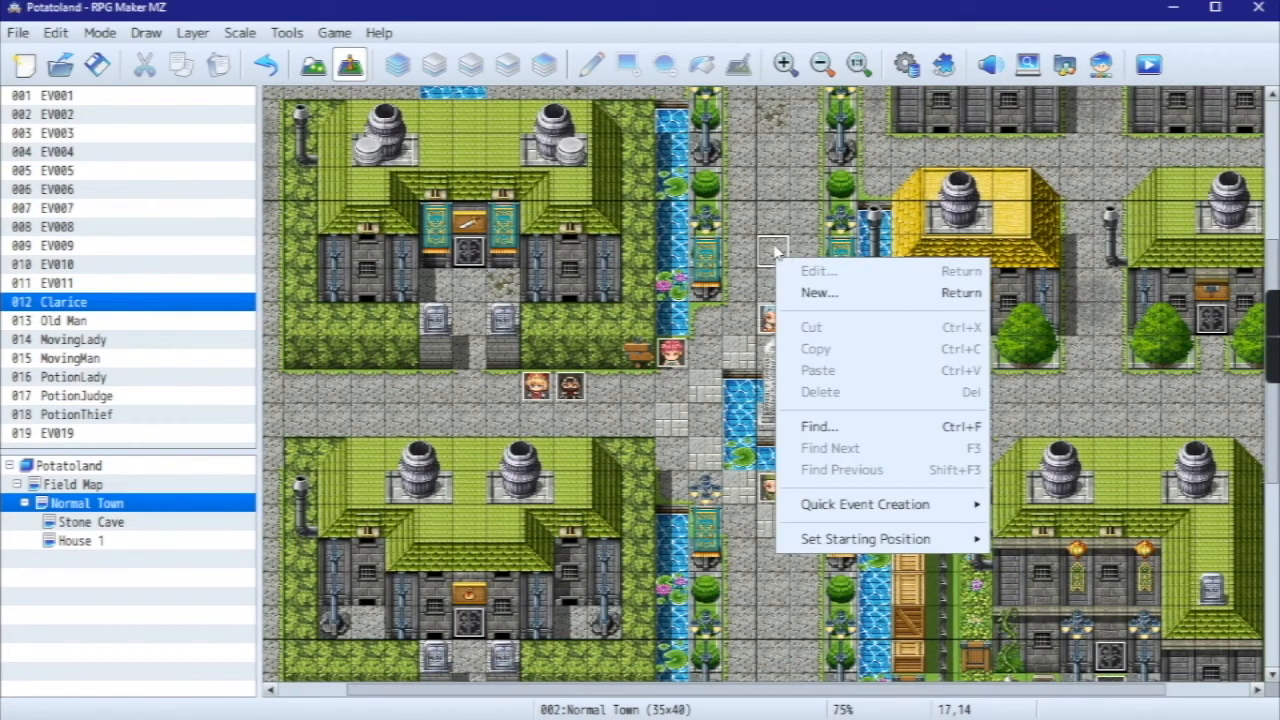
pyautogui.click(773, 256)
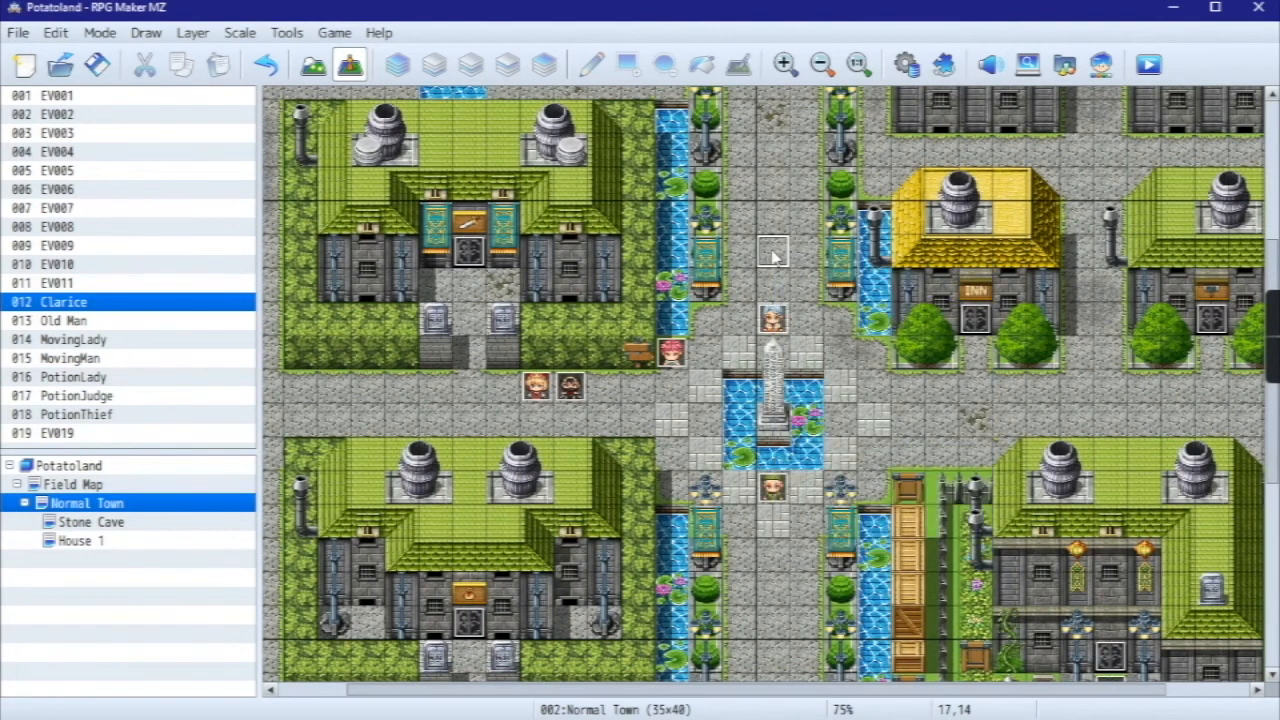
pyautogui.doubleClick(773, 257)
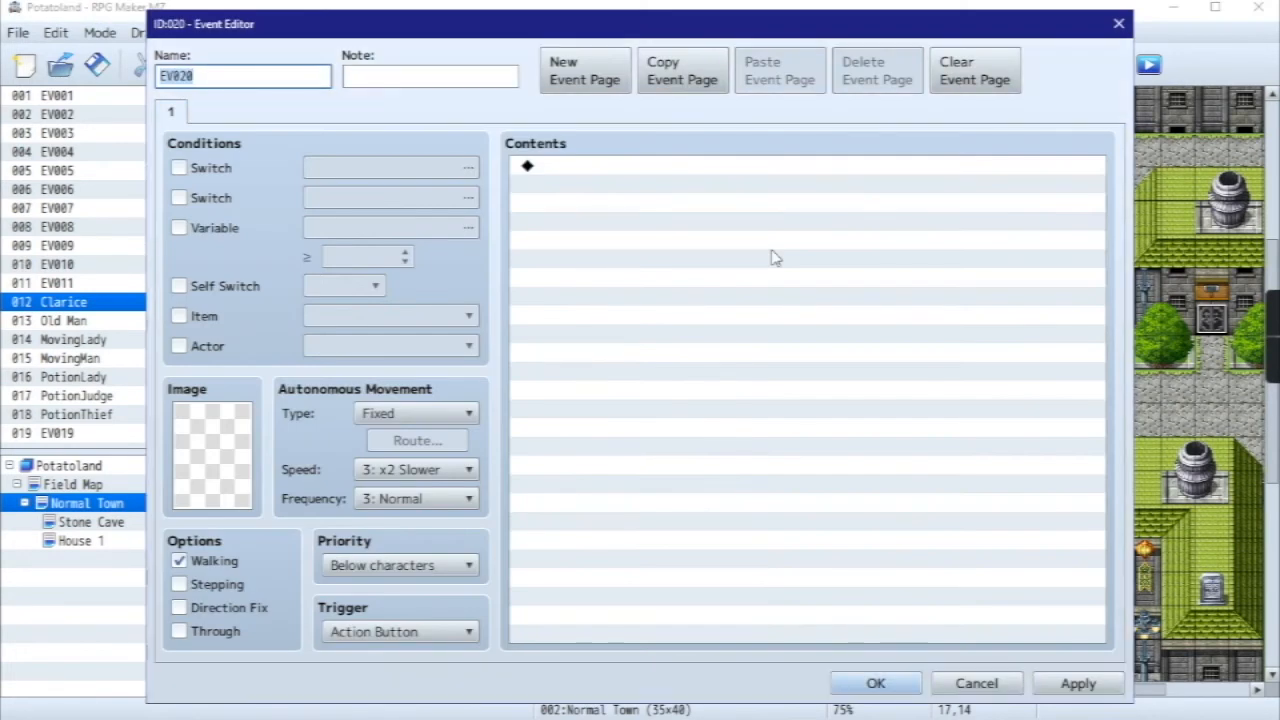
pyautogui.write('Test 1')
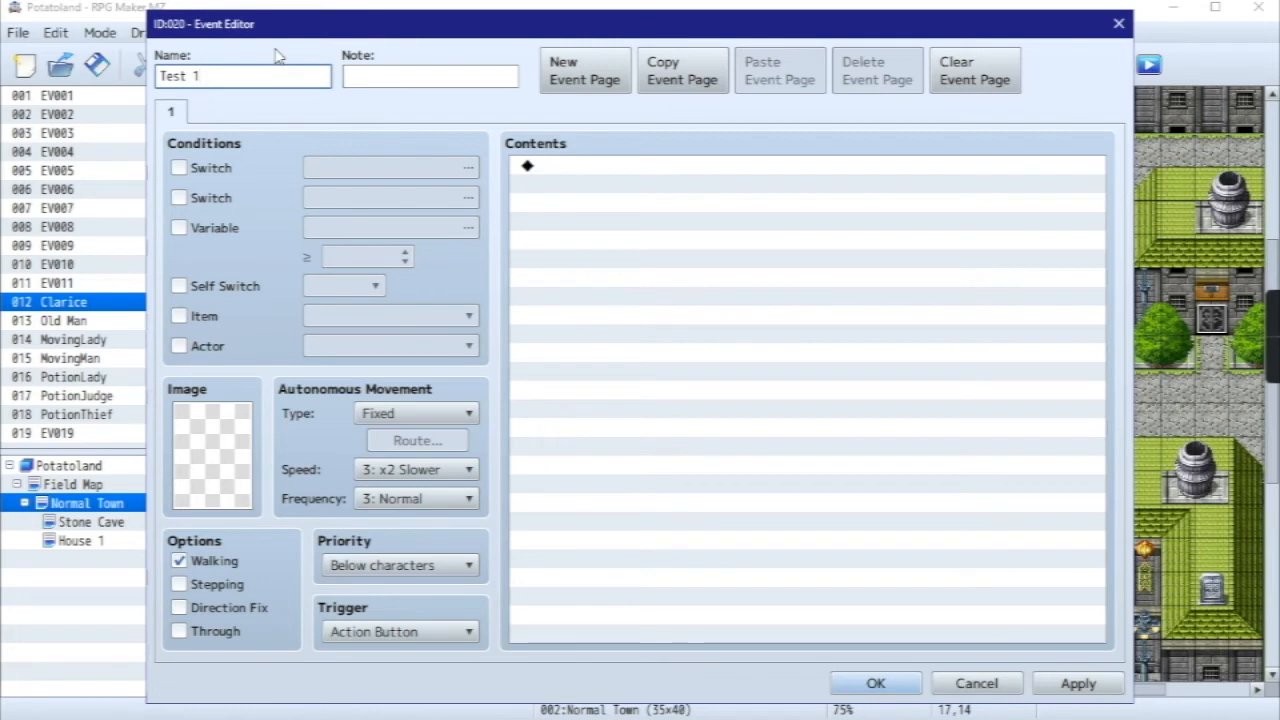
# - Give the Test 1 event the first character image from the Monster sheet
pyautogui.doubleClick(233, 438)
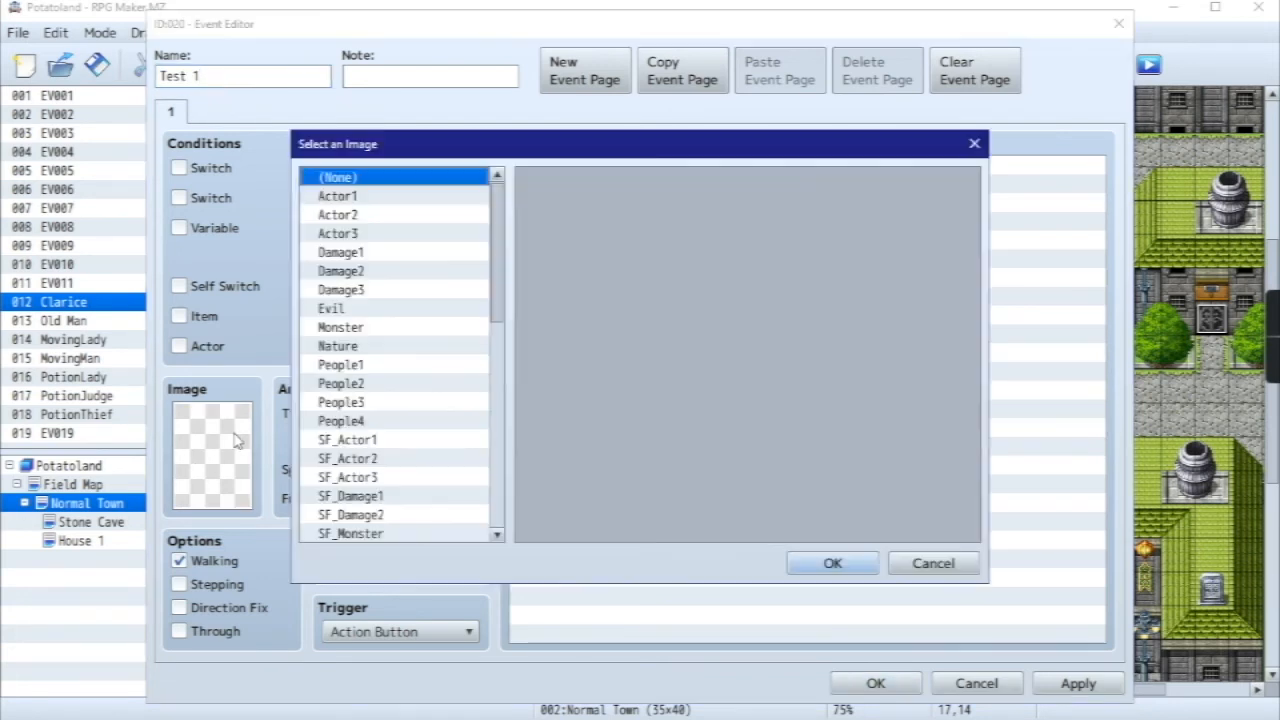
pyautogui.scroll(-3, 400, 352)
pyautogui.scroll(2, 395, 352)
pyautogui.click(362, 274)
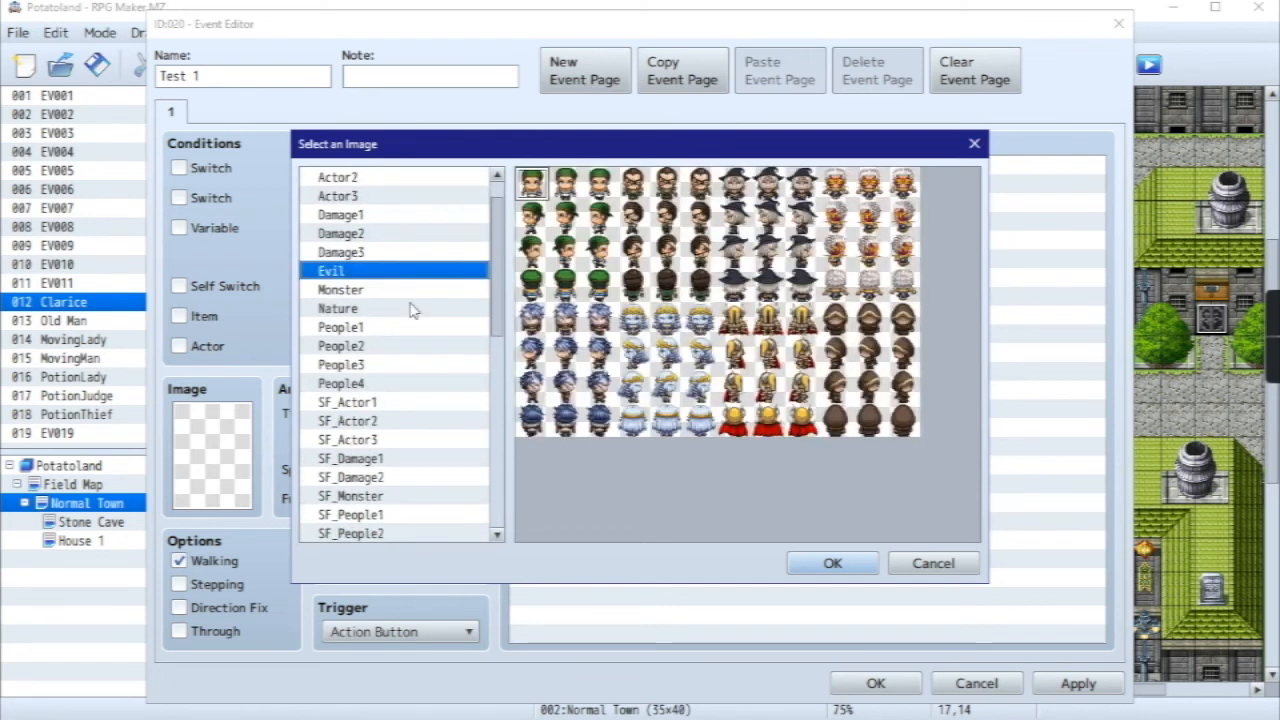
pyautogui.click(356, 292)
pyautogui.doubleClick(542, 192)
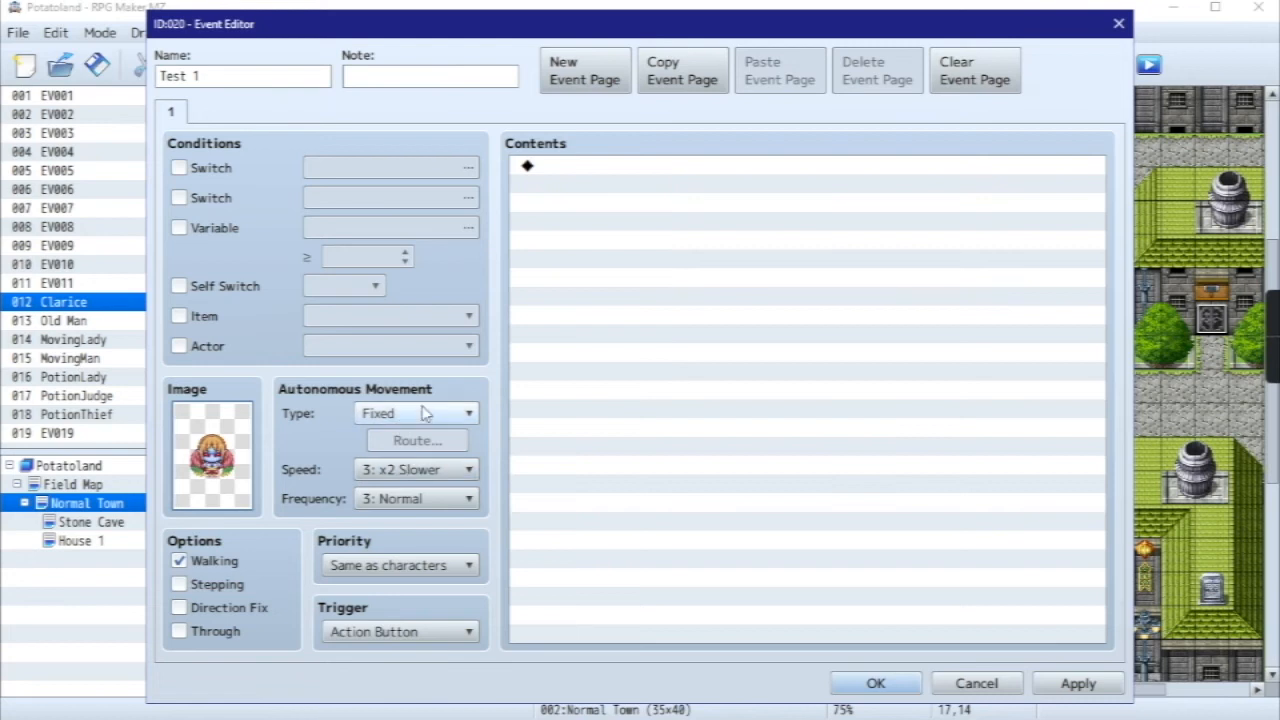
# - Make Test 1 increase item 0020 by 1 under the switch condition 0002 Acceptfirstquest, and confirm the event
pyautogui.click(601, 168)
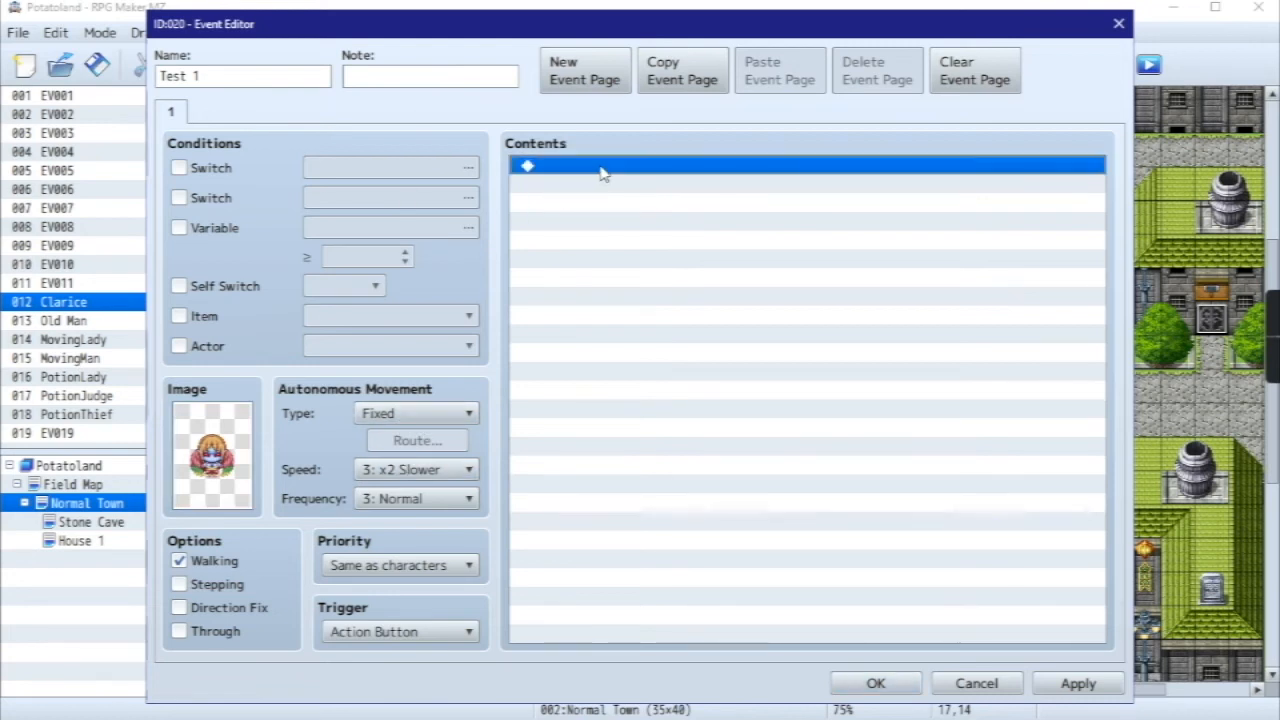
pyautogui.doubleClick(601, 168)
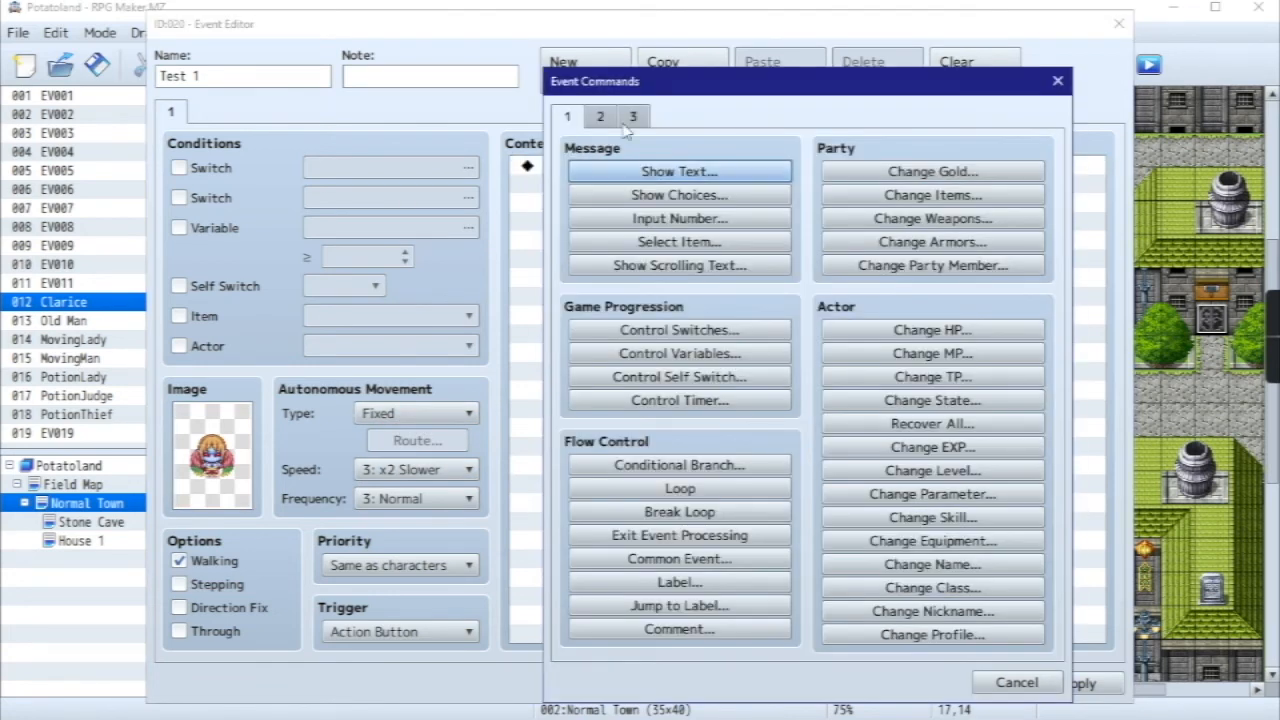
pyautogui.click(1057, 81)
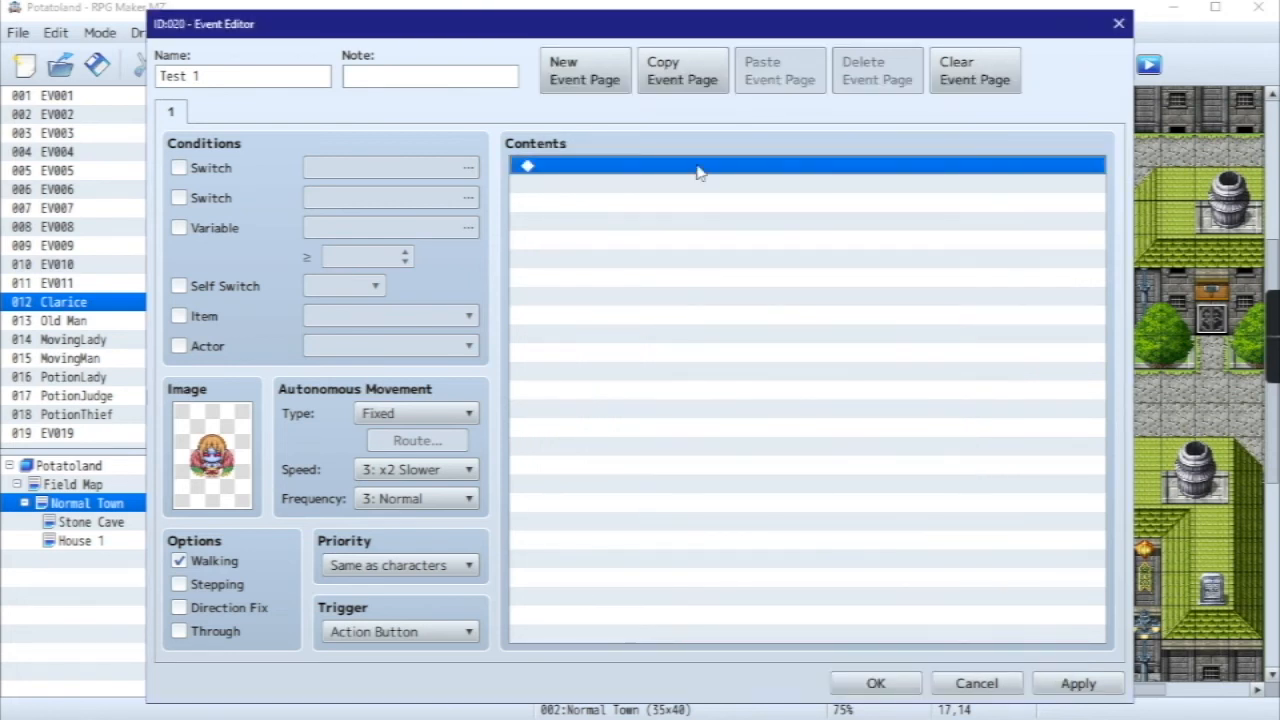
pyautogui.doubleClick(698, 168)
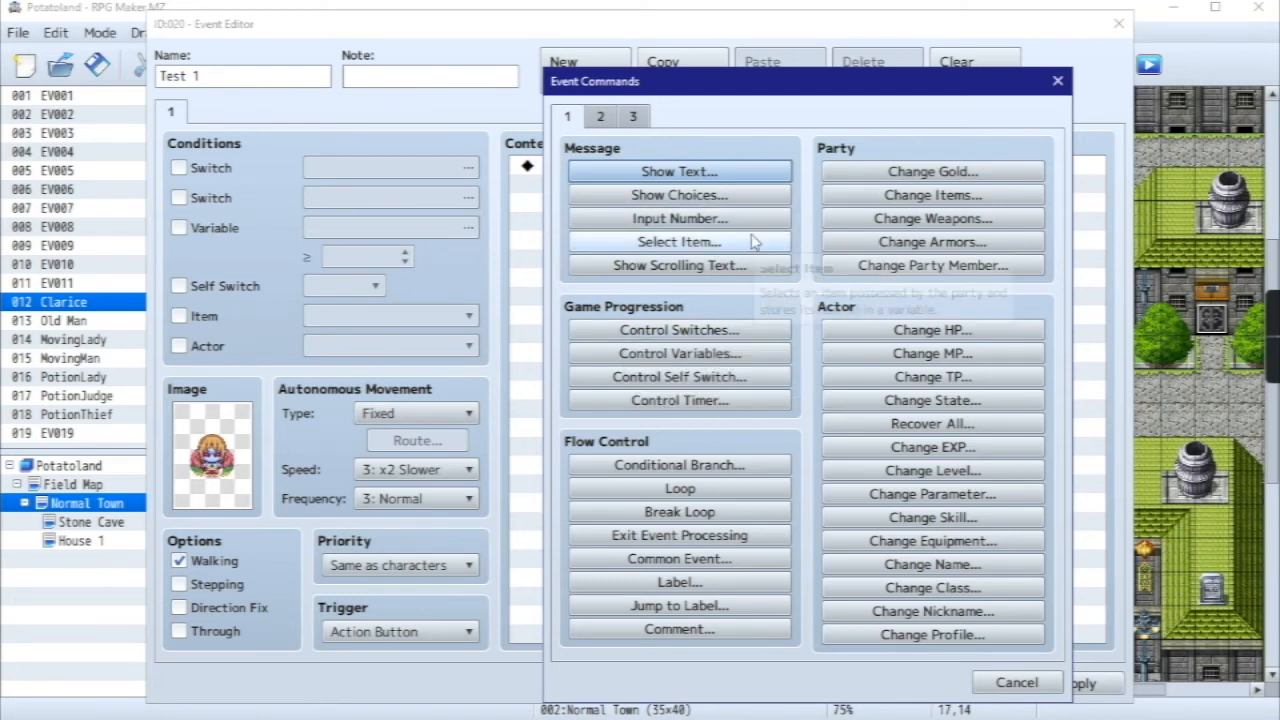
pyautogui.click(966, 196)
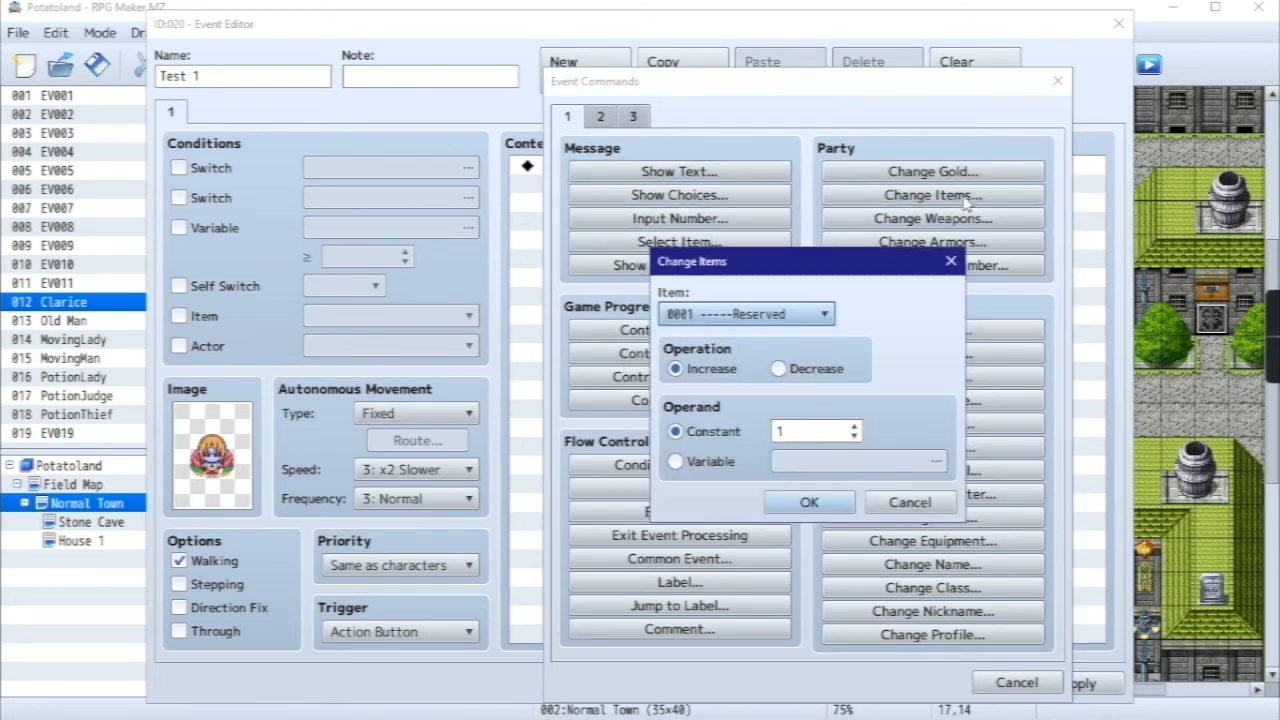
pyautogui.click(712, 316)
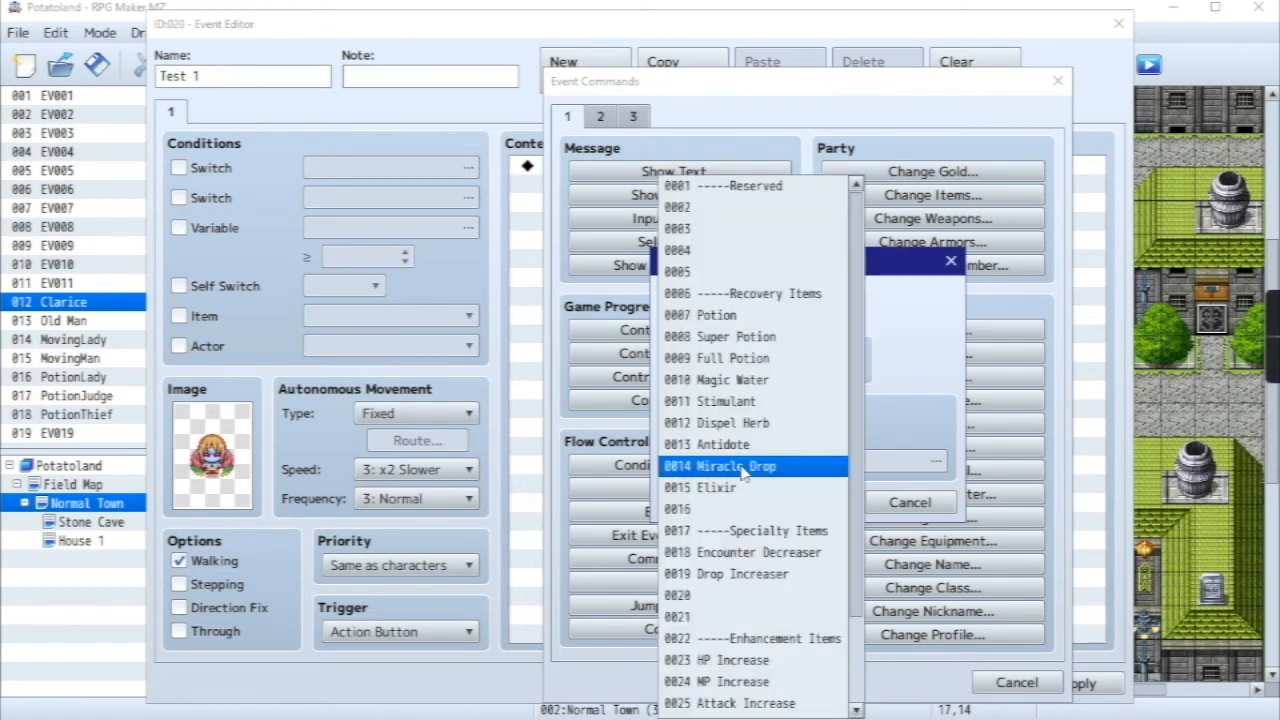
pyautogui.click(748, 596)
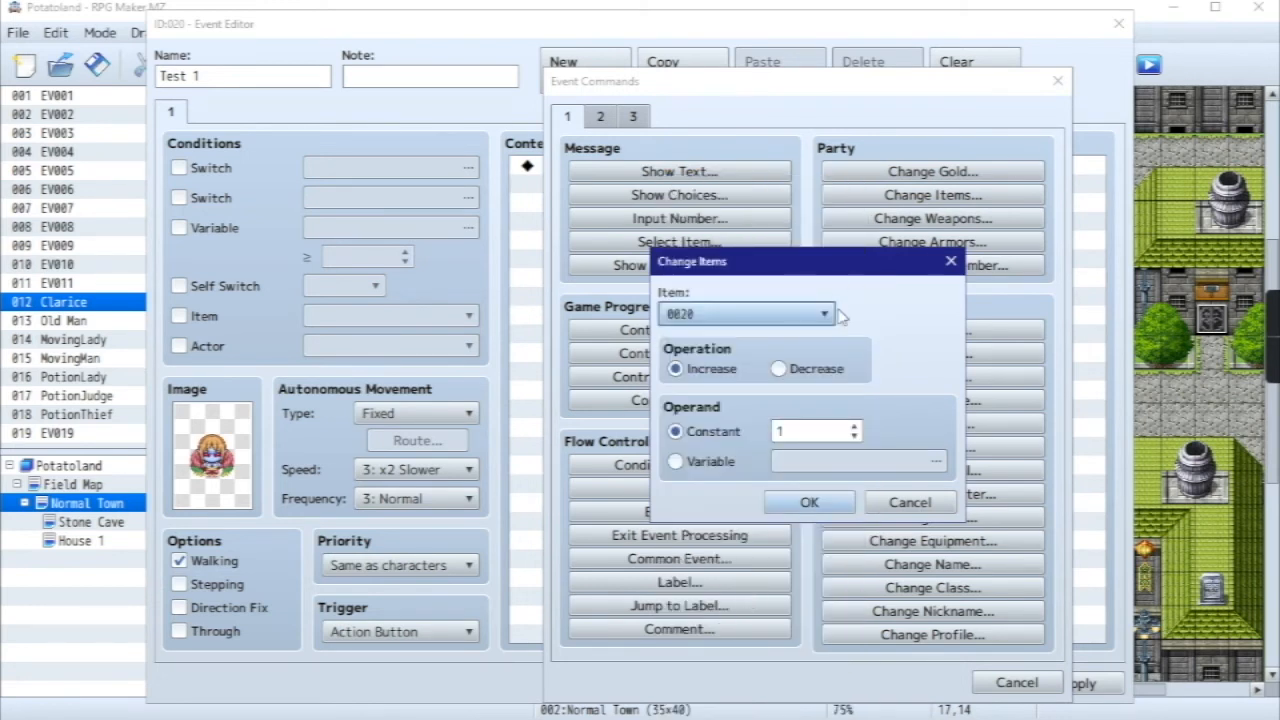
pyautogui.click(808, 503)
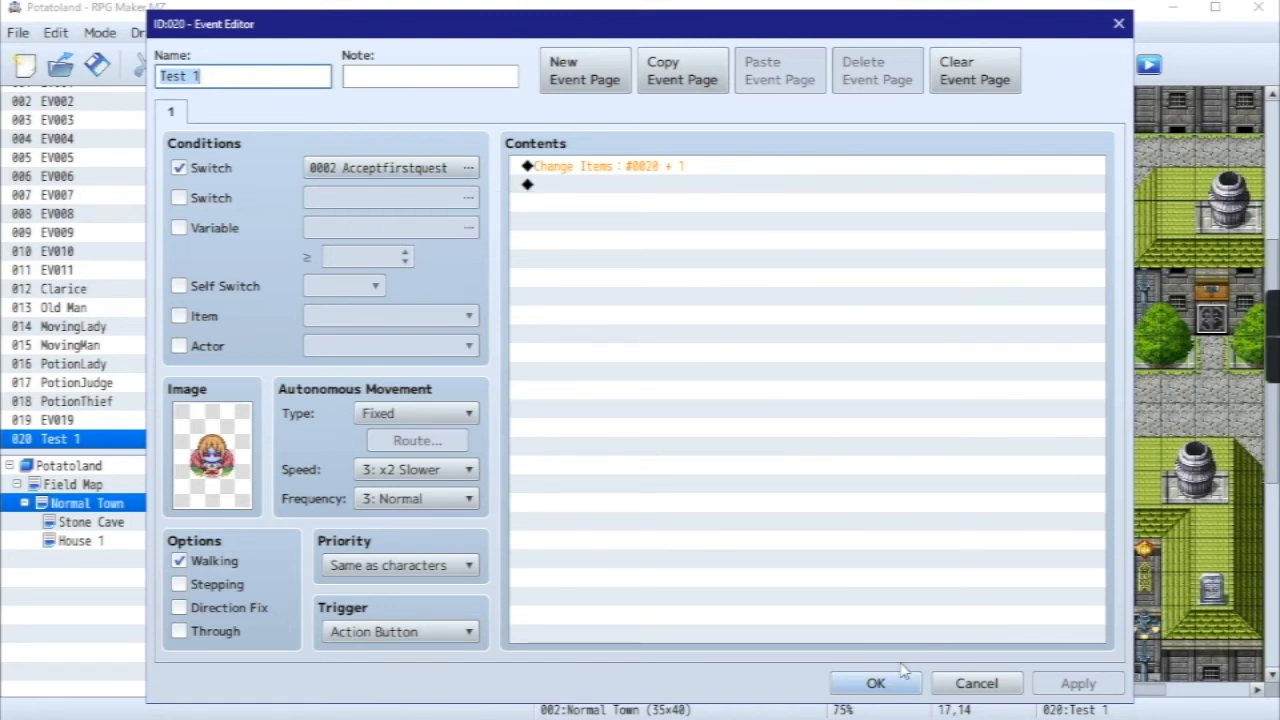
pyautogui.click(870, 683)
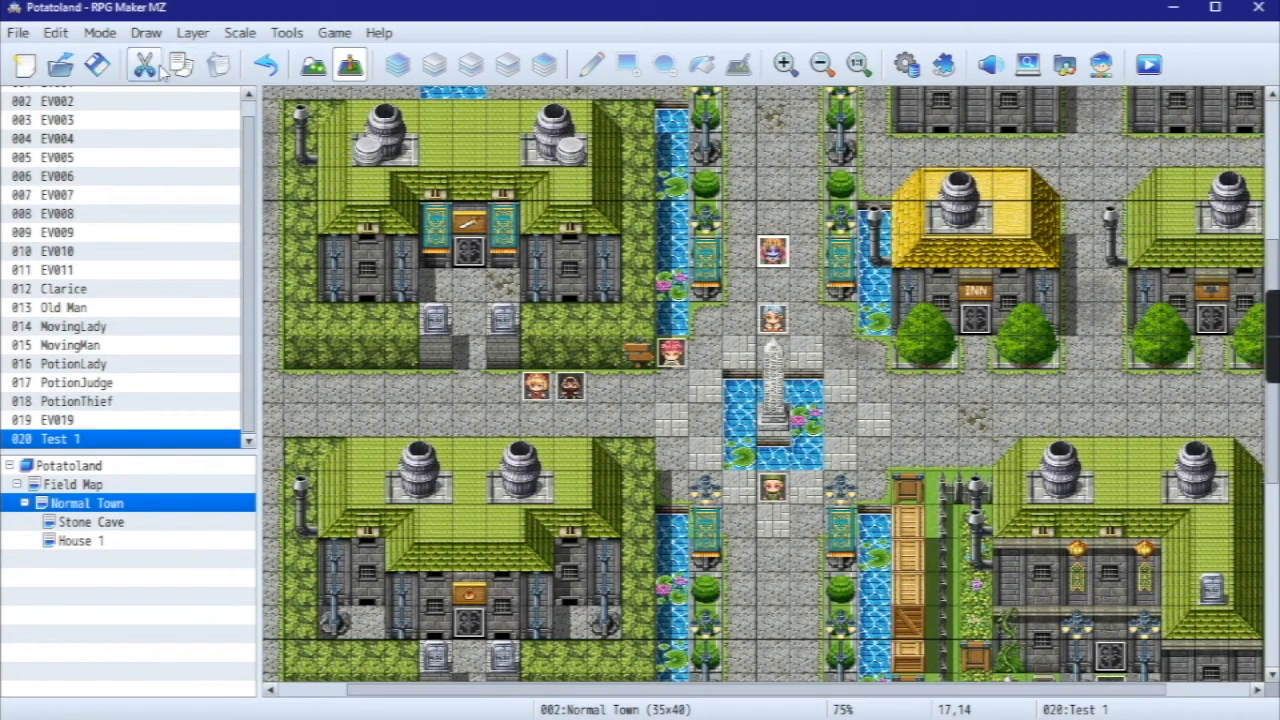
# - Start a playtest with a new game, get past Reid's opening line and leave the house into Normal Town
pyautogui.click(1152, 67)
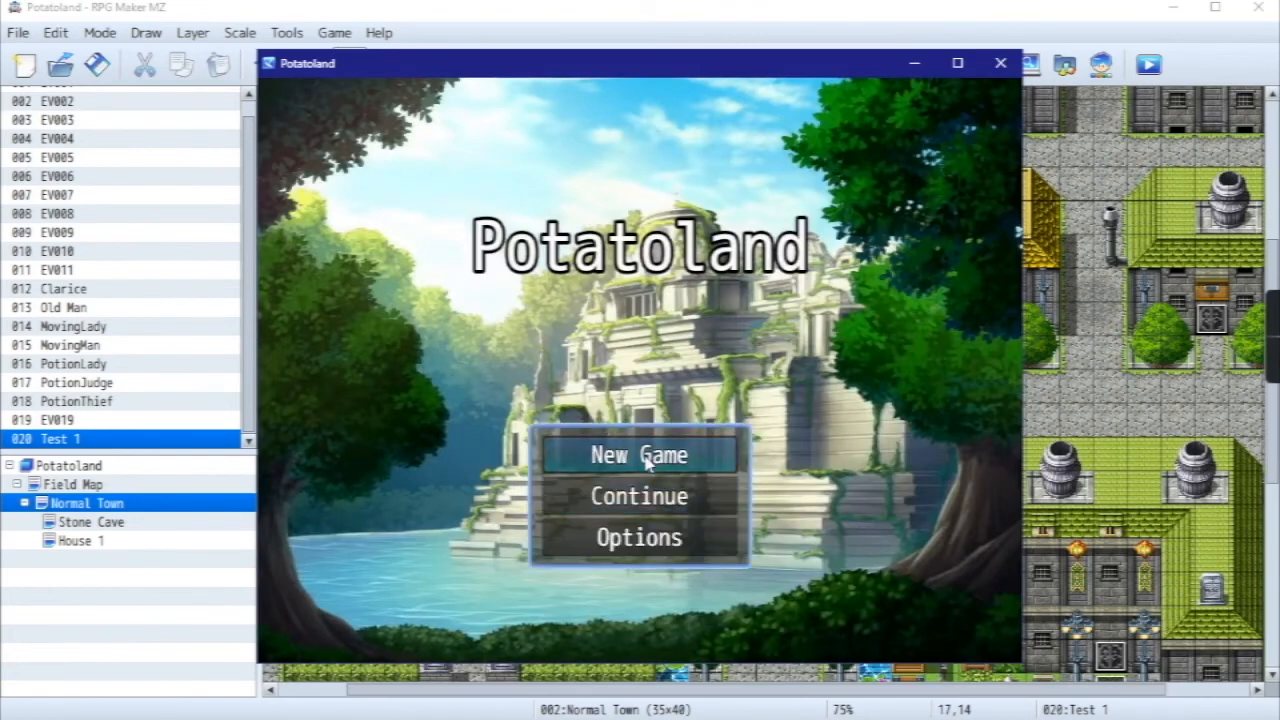
pyautogui.click(651, 456)
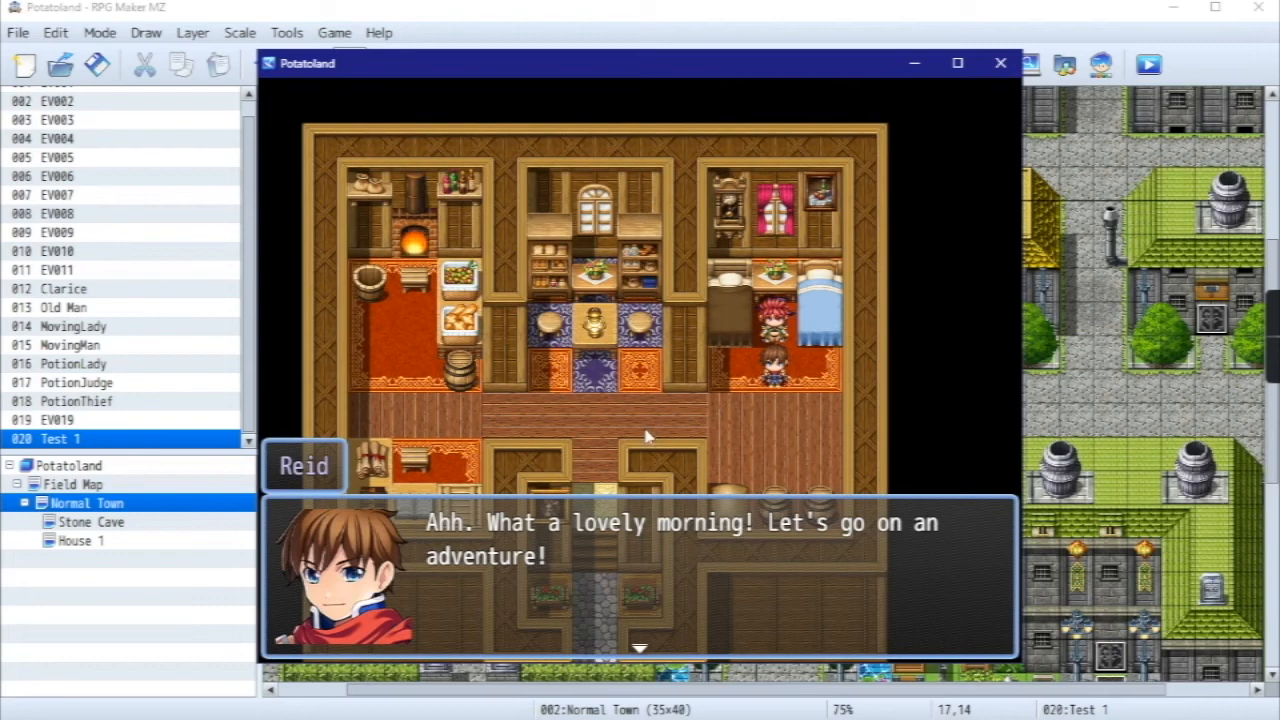
pyautogui.click(640, 648)
pyautogui.click(641, 640)
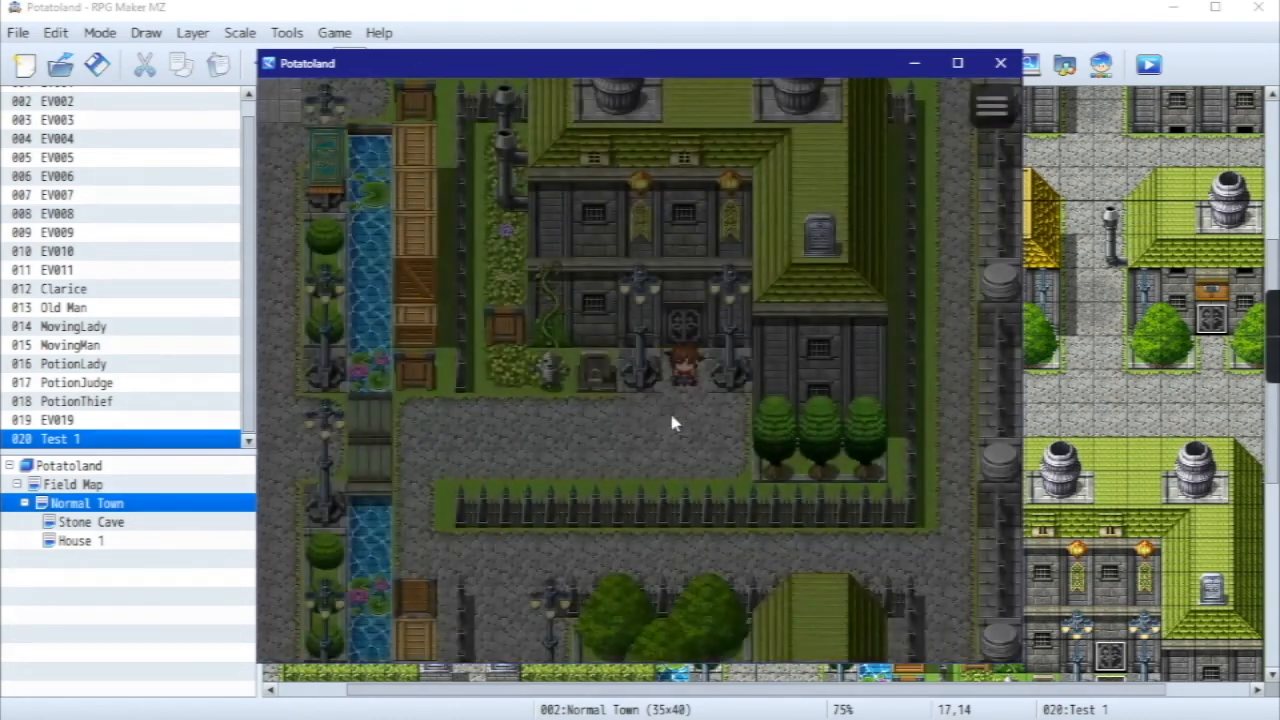
# - Walk the party from the house northwest through Normal Town to Clarice at the obelisk fountain
pyautogui.click(549, 410)
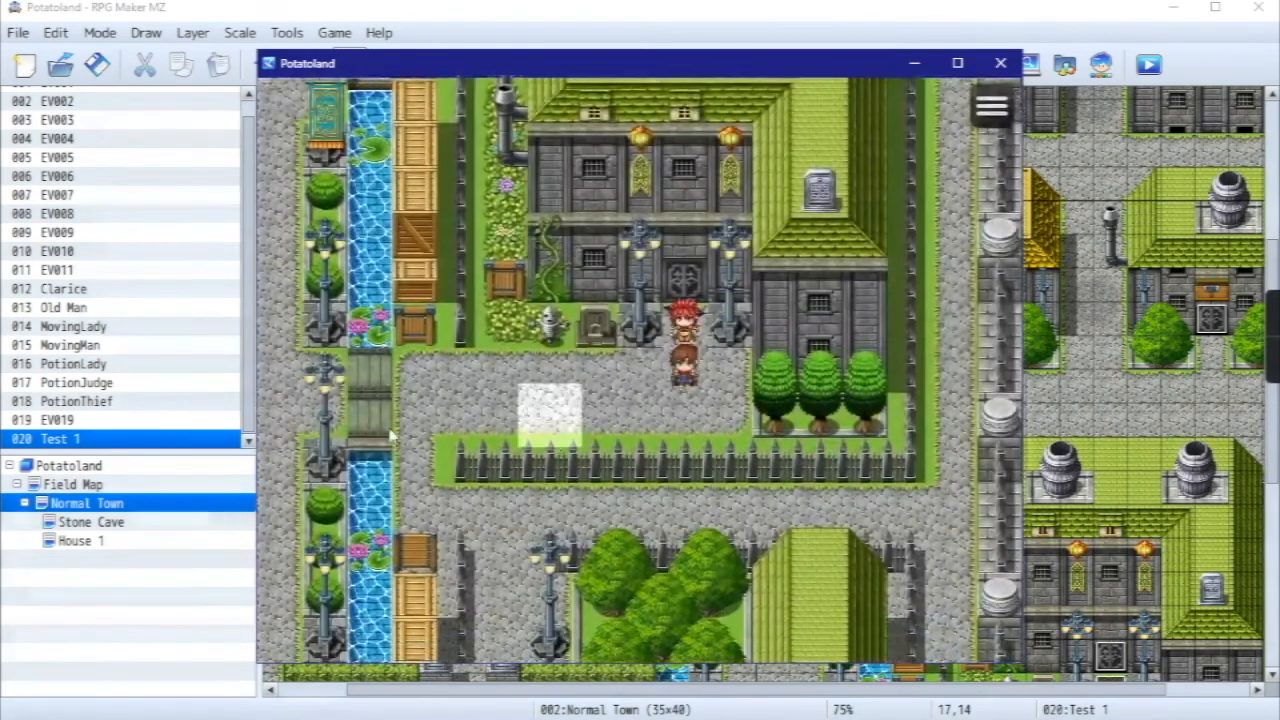
pyautogui.click(448, 284)
pyautogui.click(610, 257)
pyautogui.click(632, 258)
pyautogui.click(616, 230)
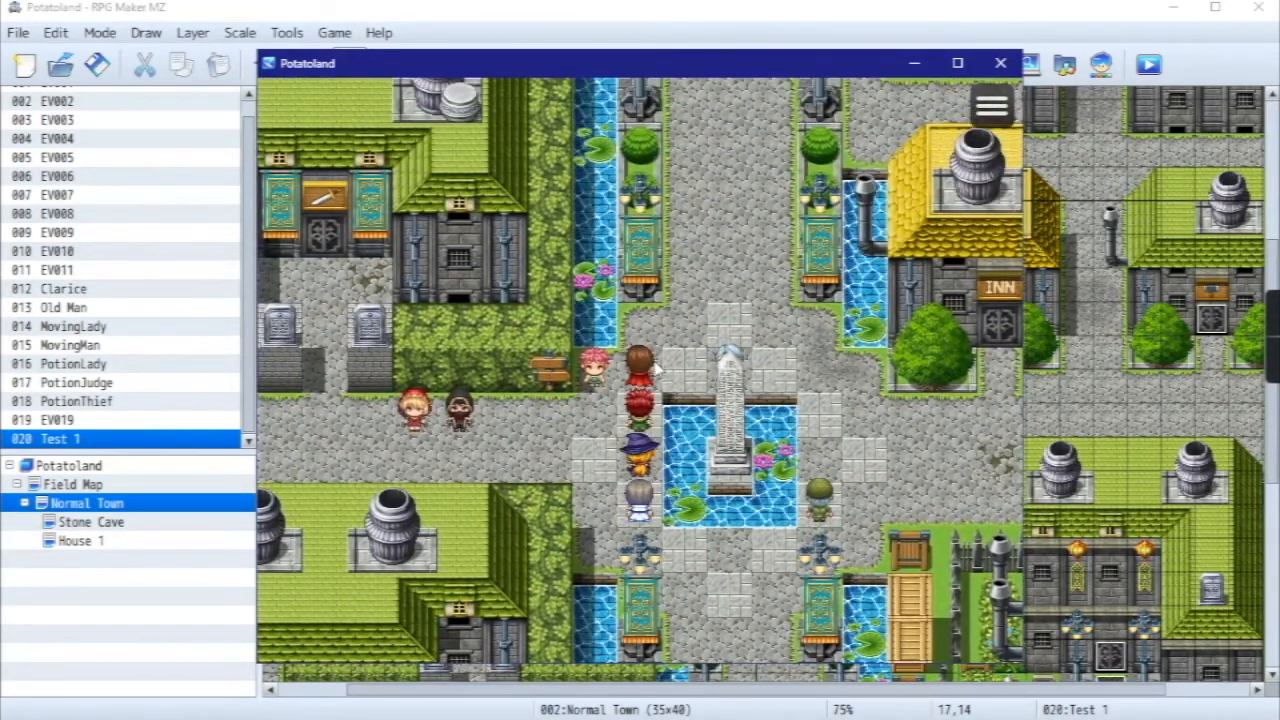
pyautogui.click(694, 284)
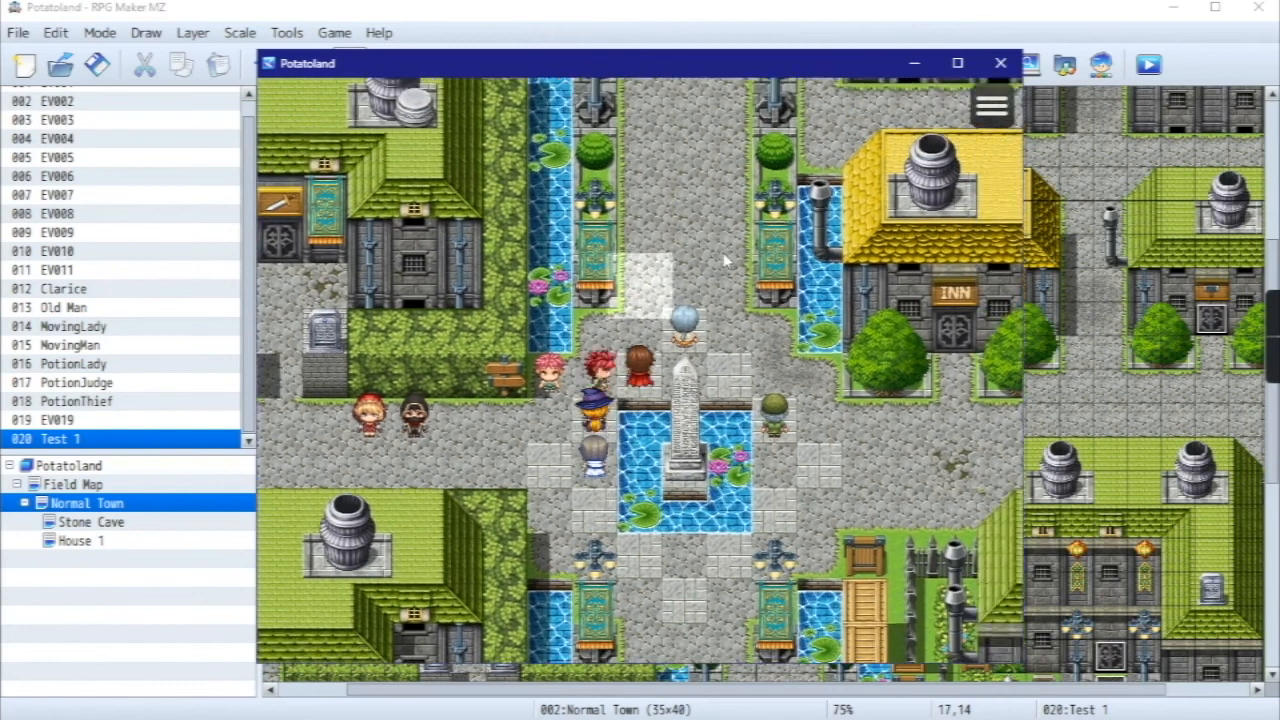
# - Talk to Clarice and decline her beast quest with "Hell No!"
pyautogui.click(678, 348)
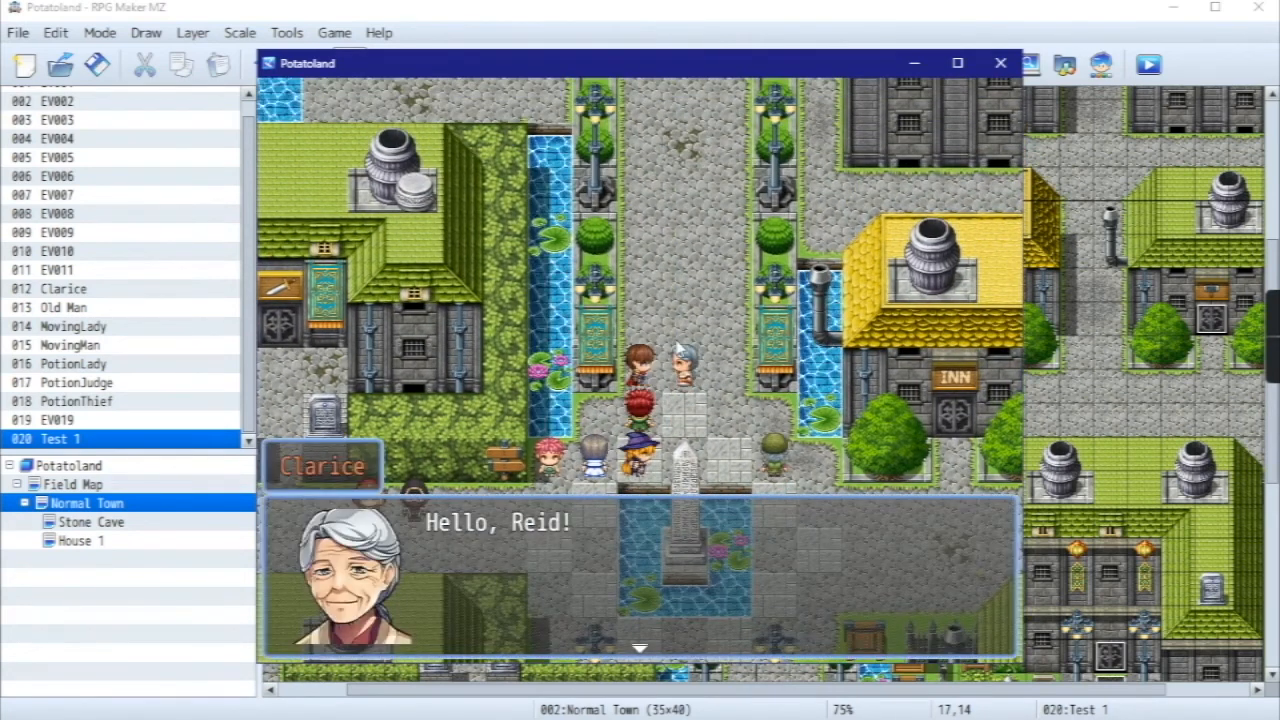
pyautogui.click(676, 335)
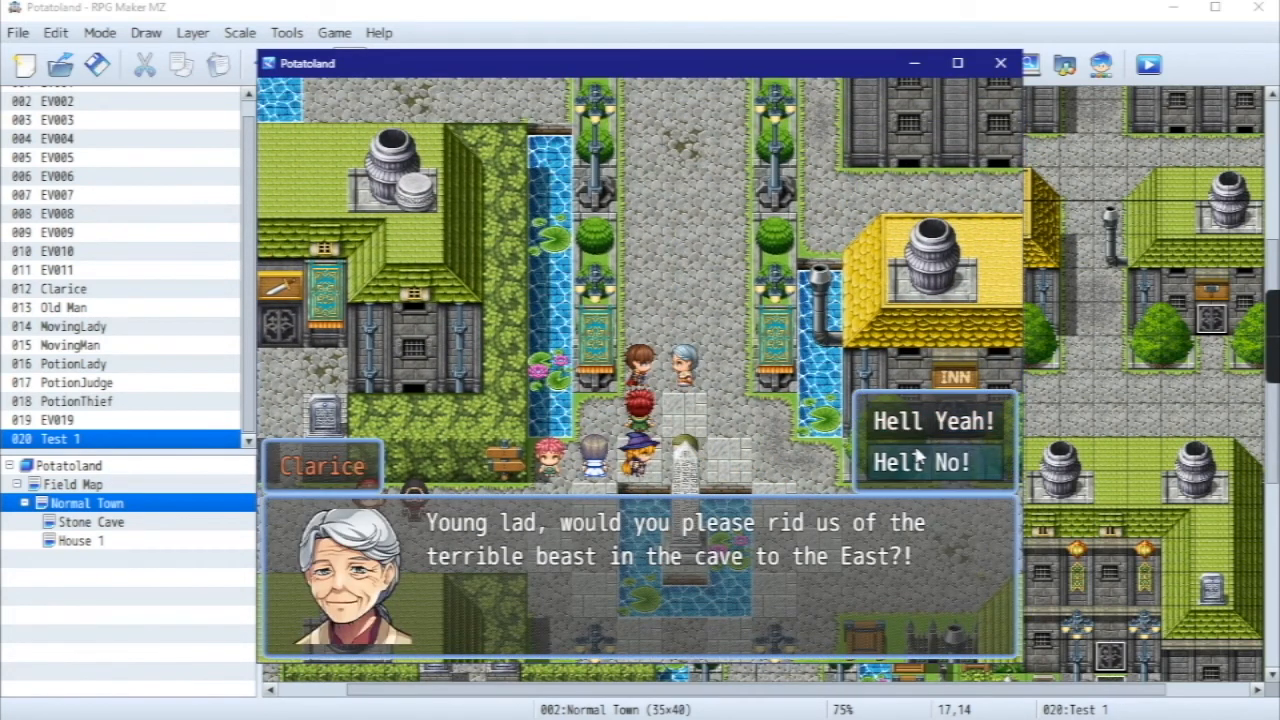
pyautogui.click(918, 460)
pyautogui.click(690, 320)
pyautogui.click(602, 325)
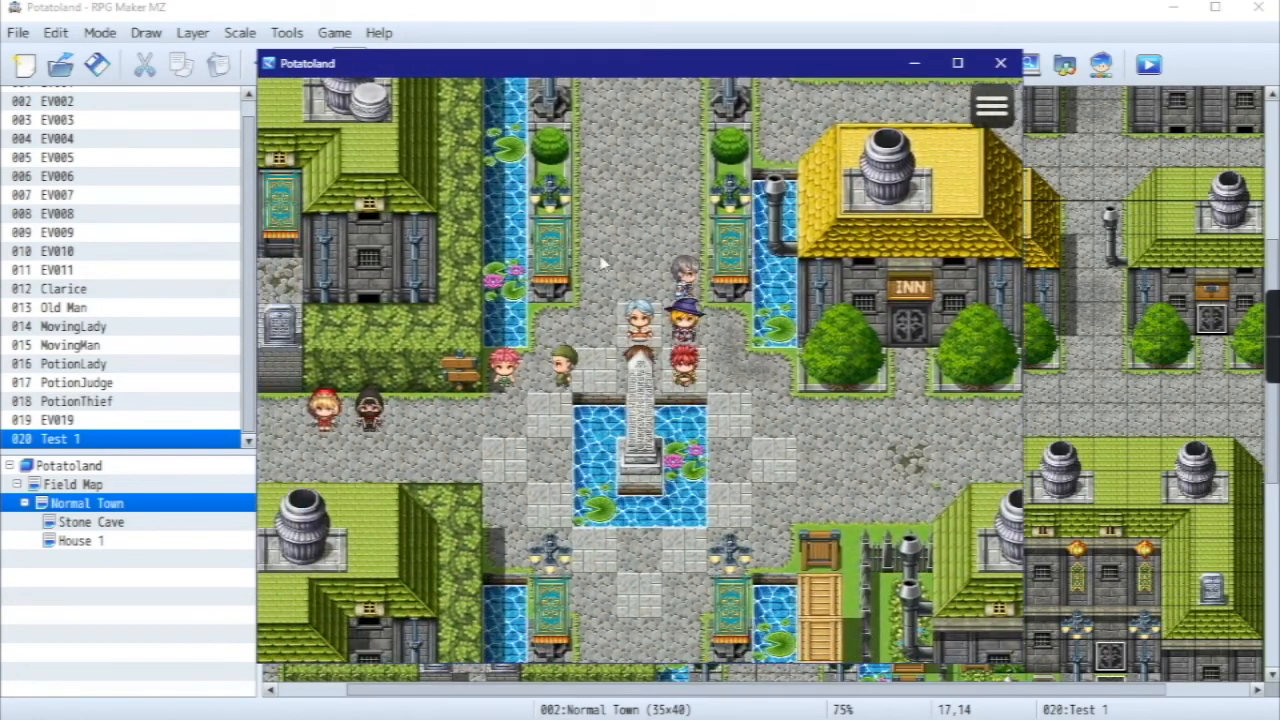
# - Move the party north of the fountain, talk to Clarice again and turn down the quest a second time
pyautogui.click(602, 258)
pyautogui.click(642, 447)
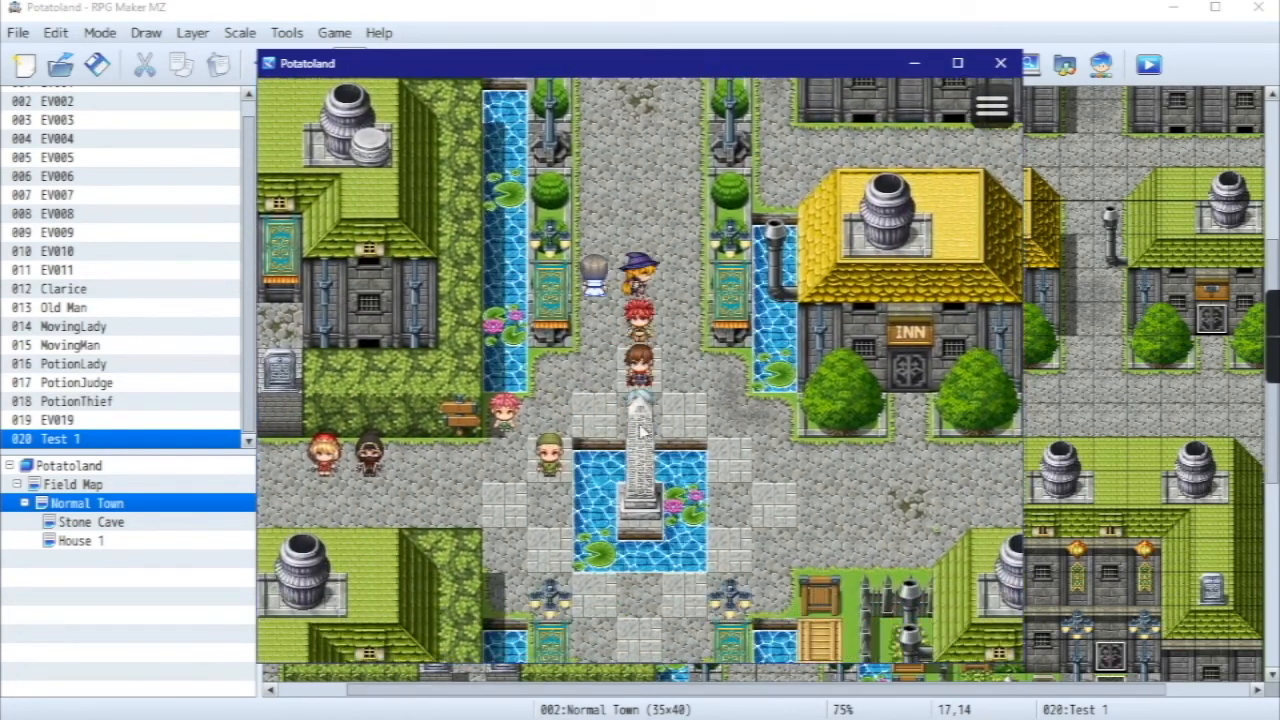
pyautogui.click(641, 428)
pyautogui.click(641, 428)
pyautogui.click(790, 430)
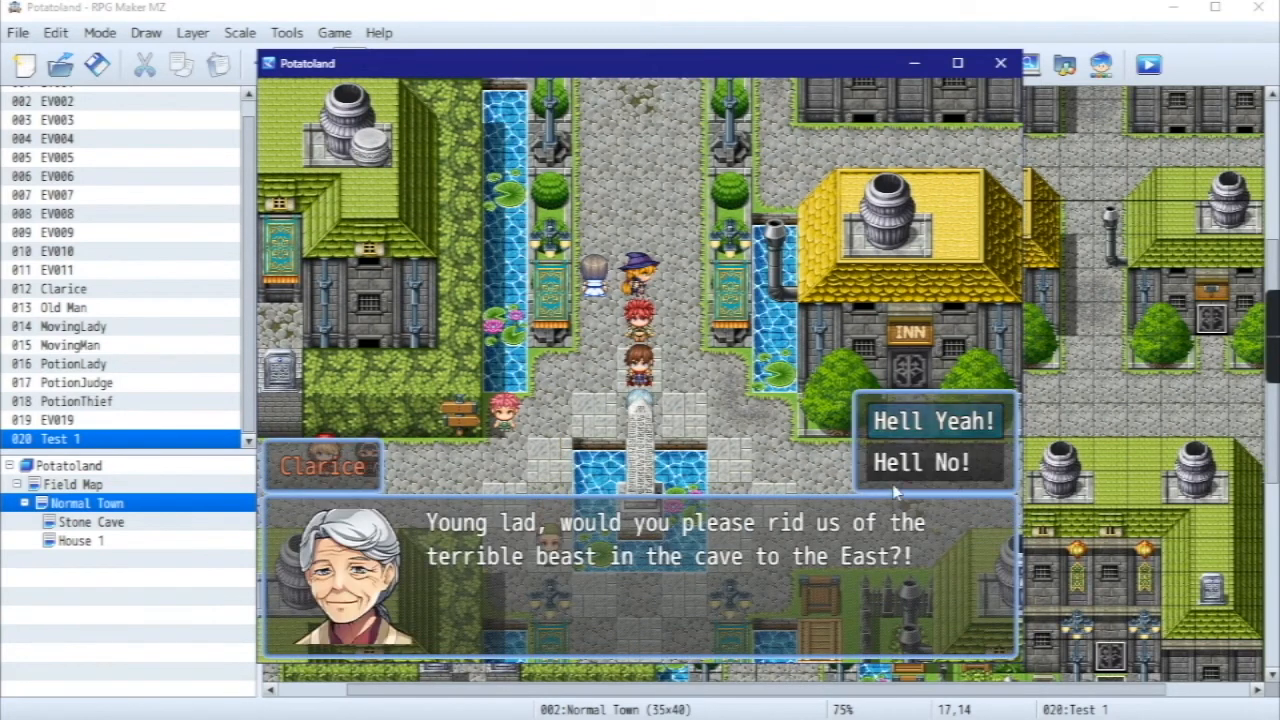
pyautogui.click(895, 488)
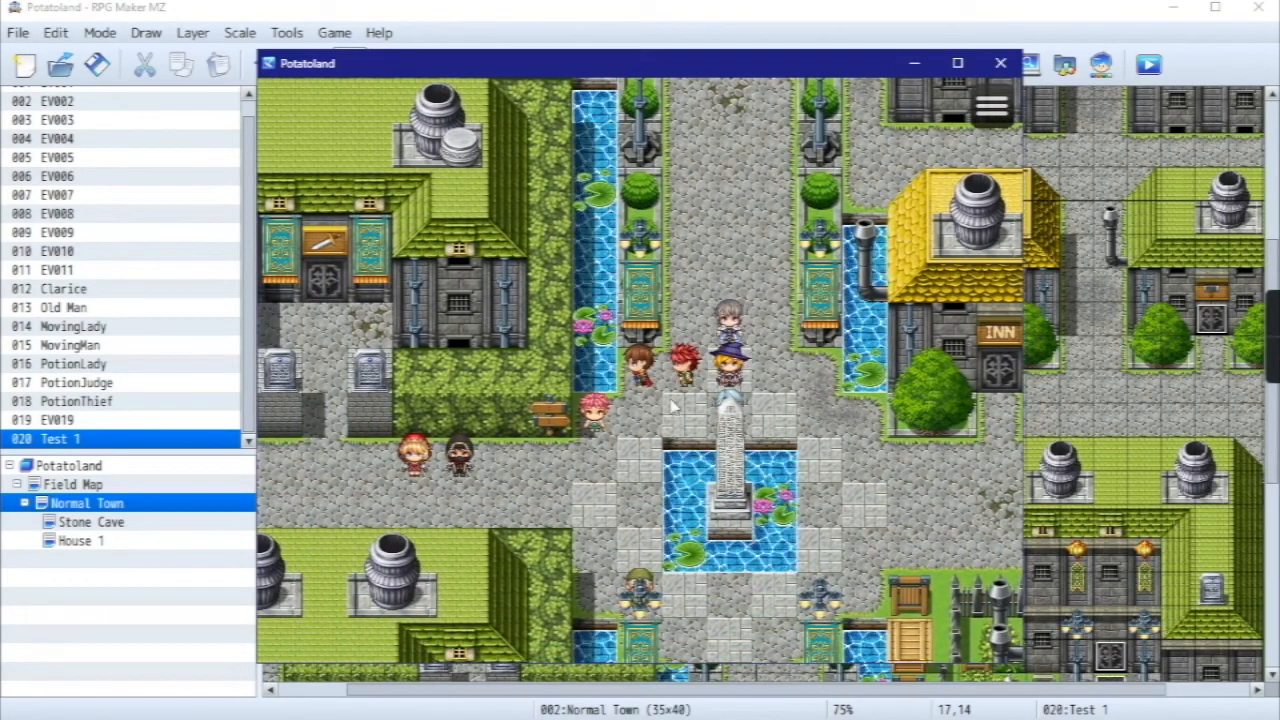
# - Return to Clarice, accept the quest with "Hell Yeah!" and go through her dialogue to the token of appreciation
pyautogui.click(770, 542)
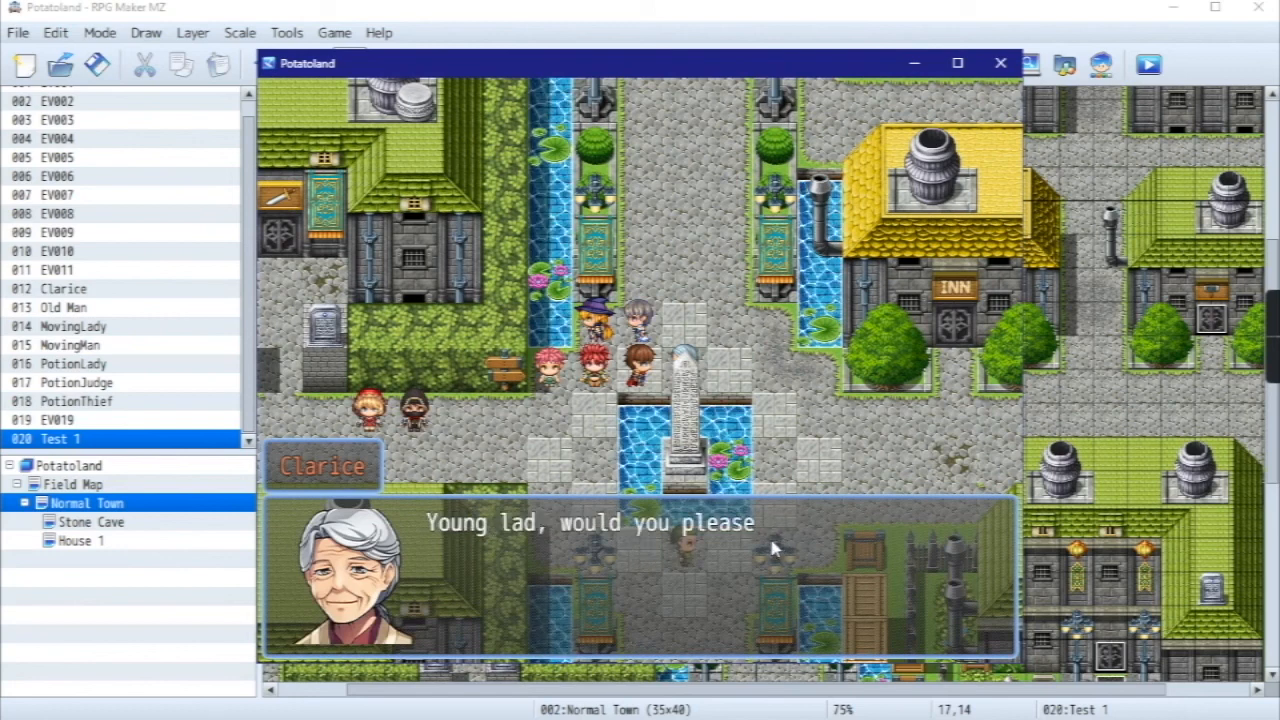
pyautogui.click(940, 438)
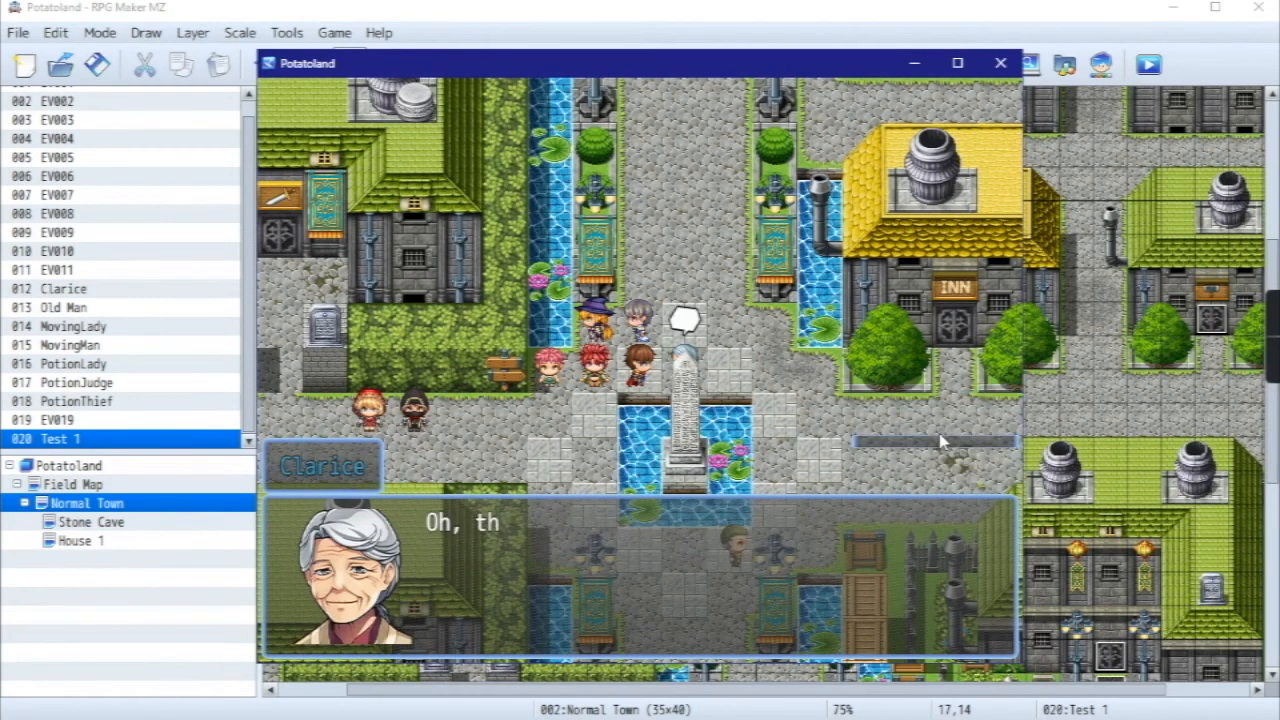
pyautogui.click(671, 582)
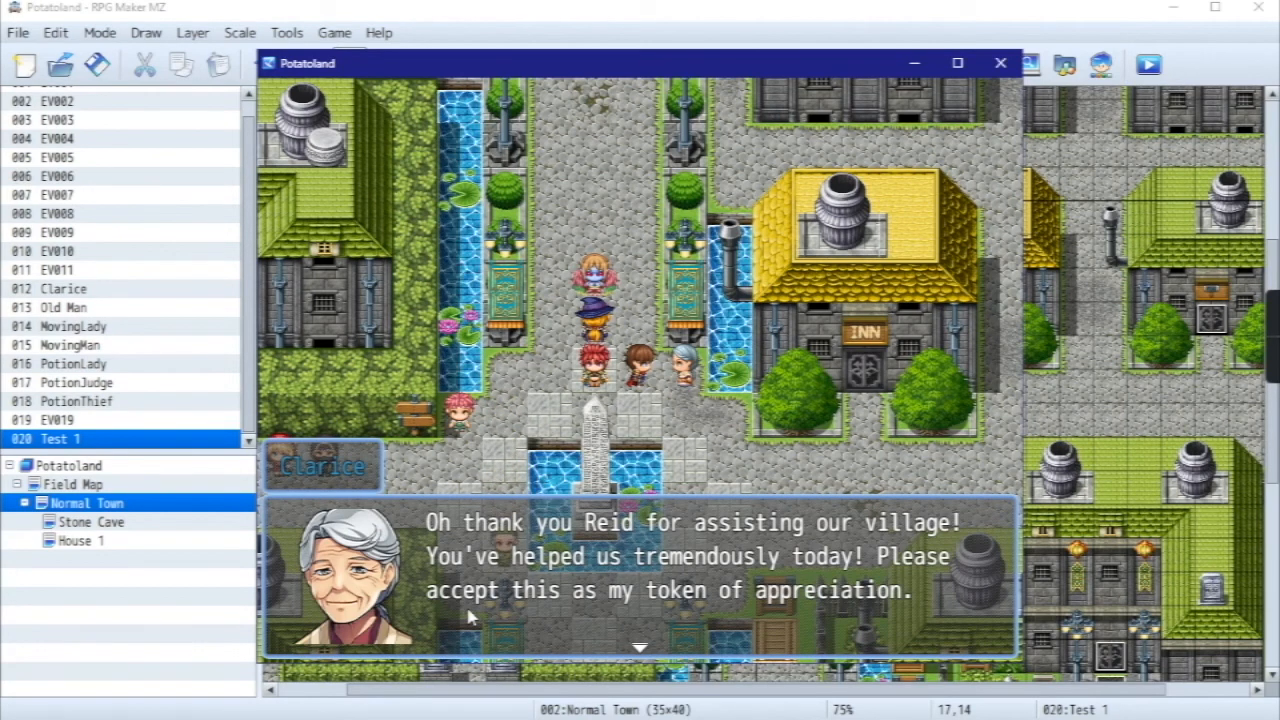
pyautogui.click(470, 618)
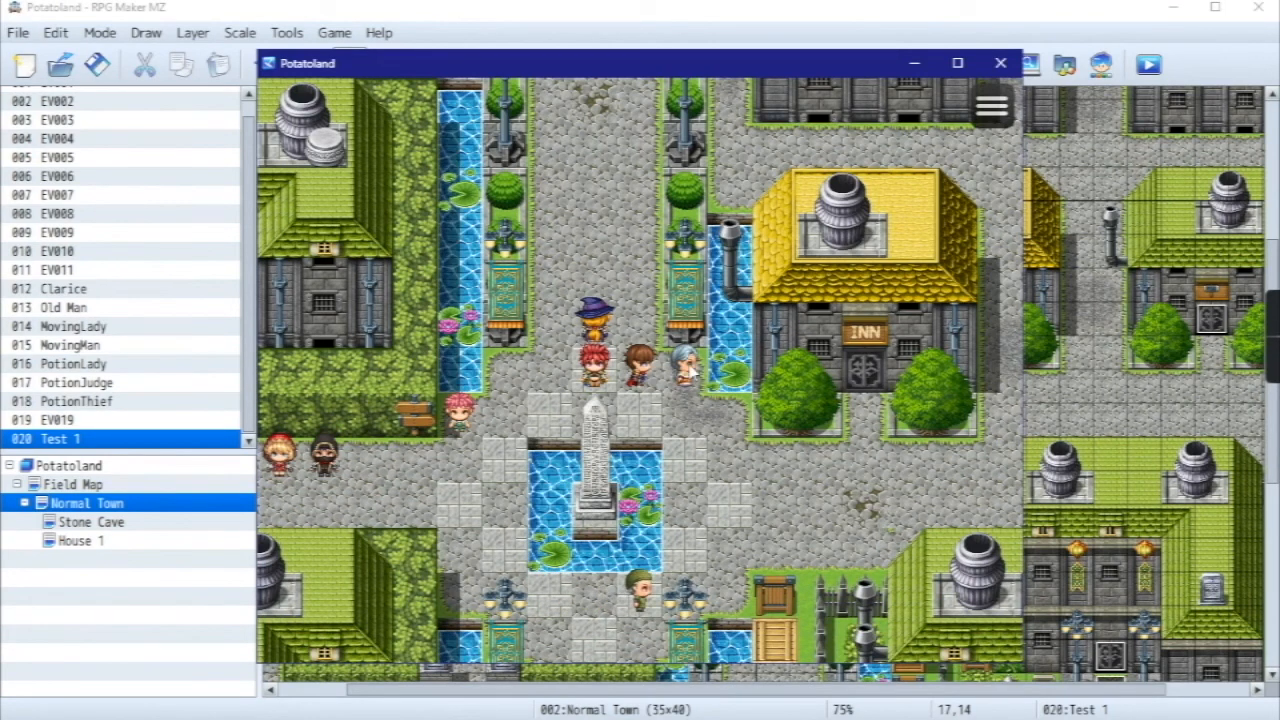
# - Try talking to Clarice again beside the fountain to test her dialogue after the reward
pyautogui.click(688, 368)
pyautogui.click(588, 596)
pyautogui.click(677, 384)
pyautogui.click(688, 554)
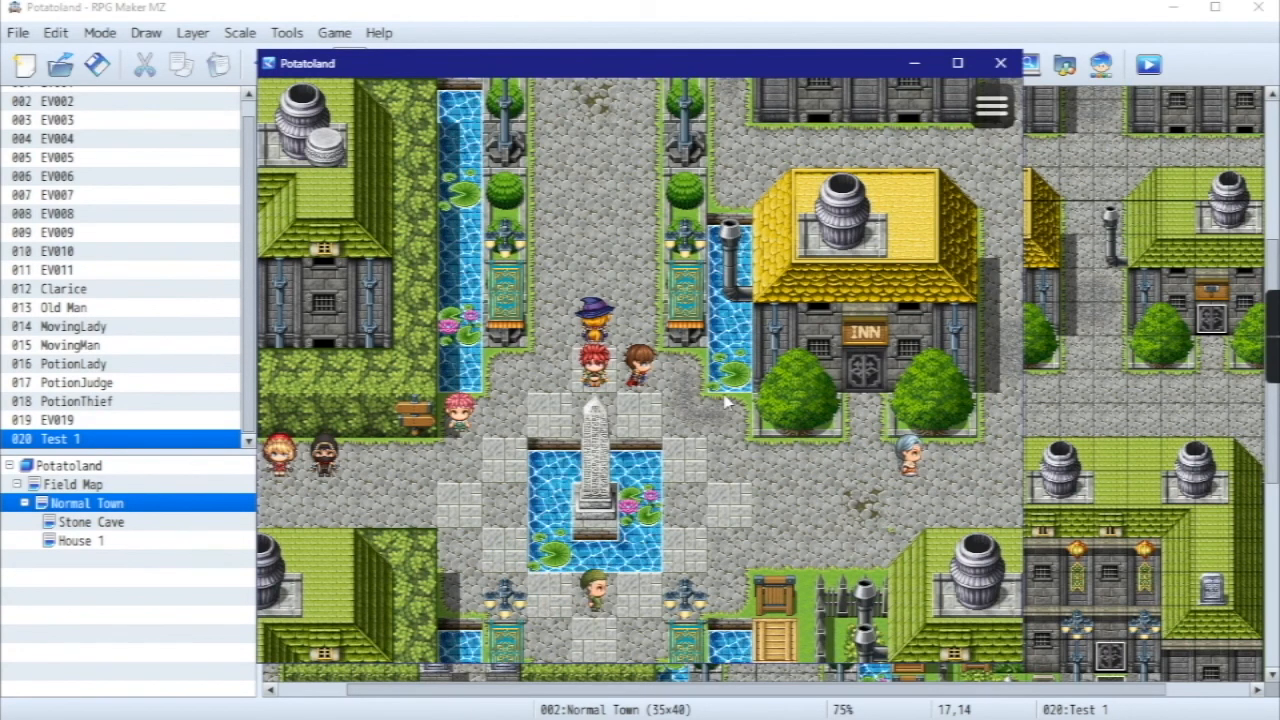
# - Walk the party around the fountain square, checking the Test 1 spot to the north and following Clarice east past the inn
pyautogui.click(634, 318)
pyautogui.click(566, 280)
pyautogui.click(712, 493)
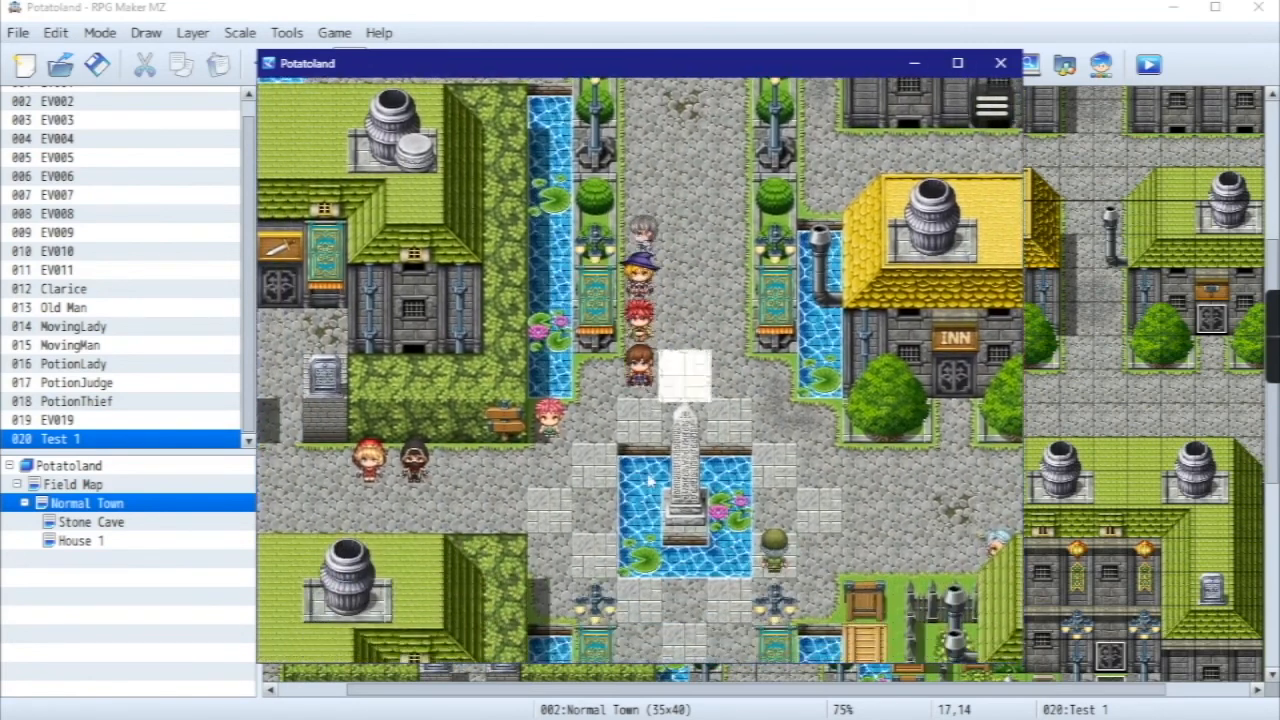
pyautogui.click(810, 505)
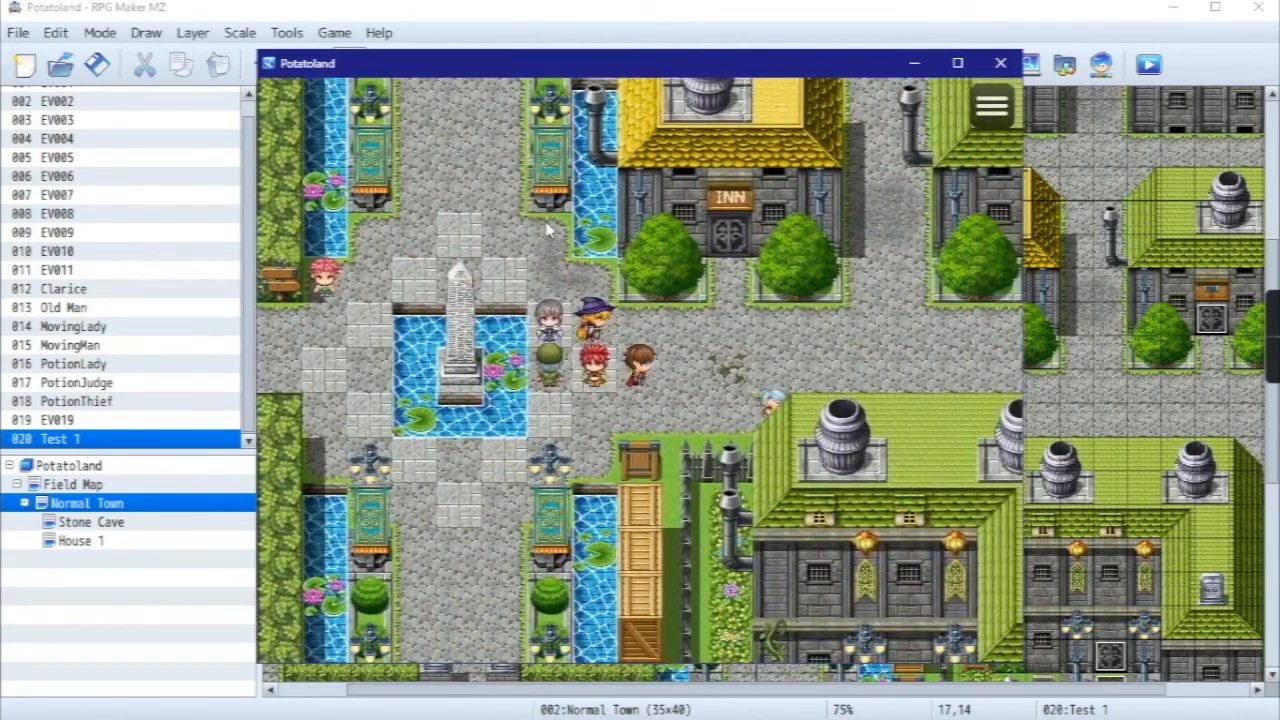
pyautogui.click(552, 238)
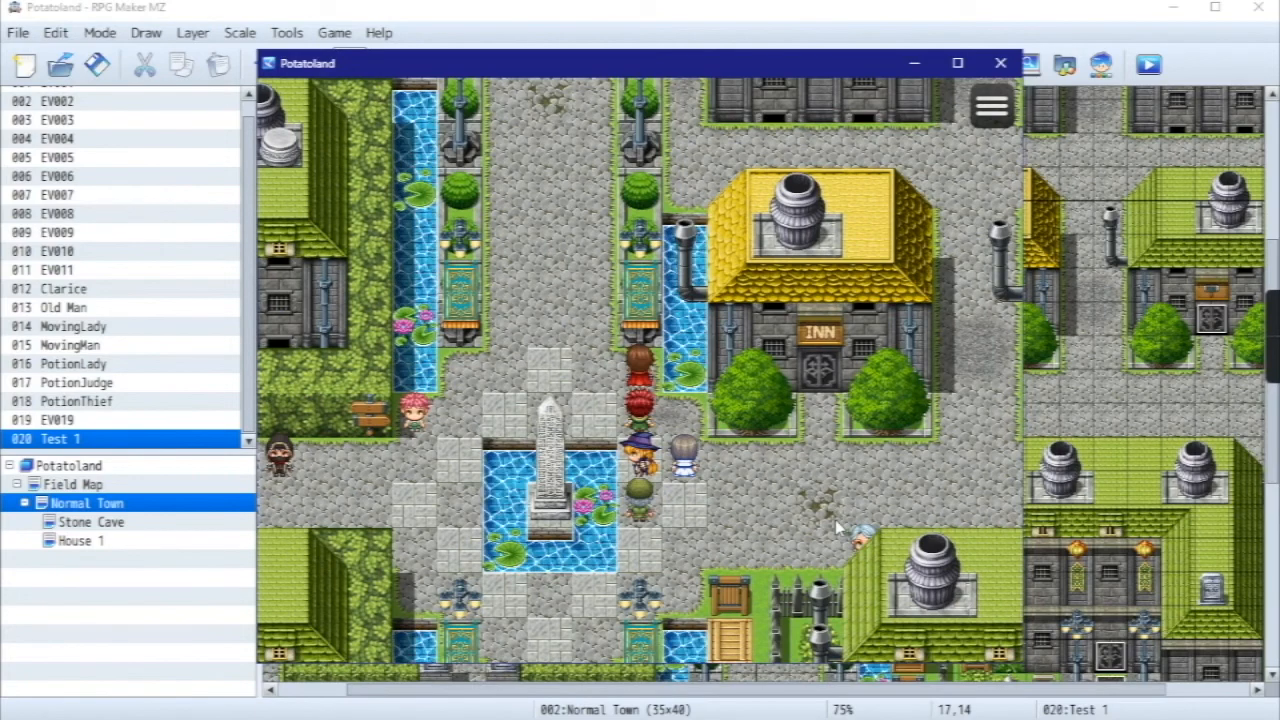
pyautogui.click(521, 402)
pyautogui.click(504, 462)
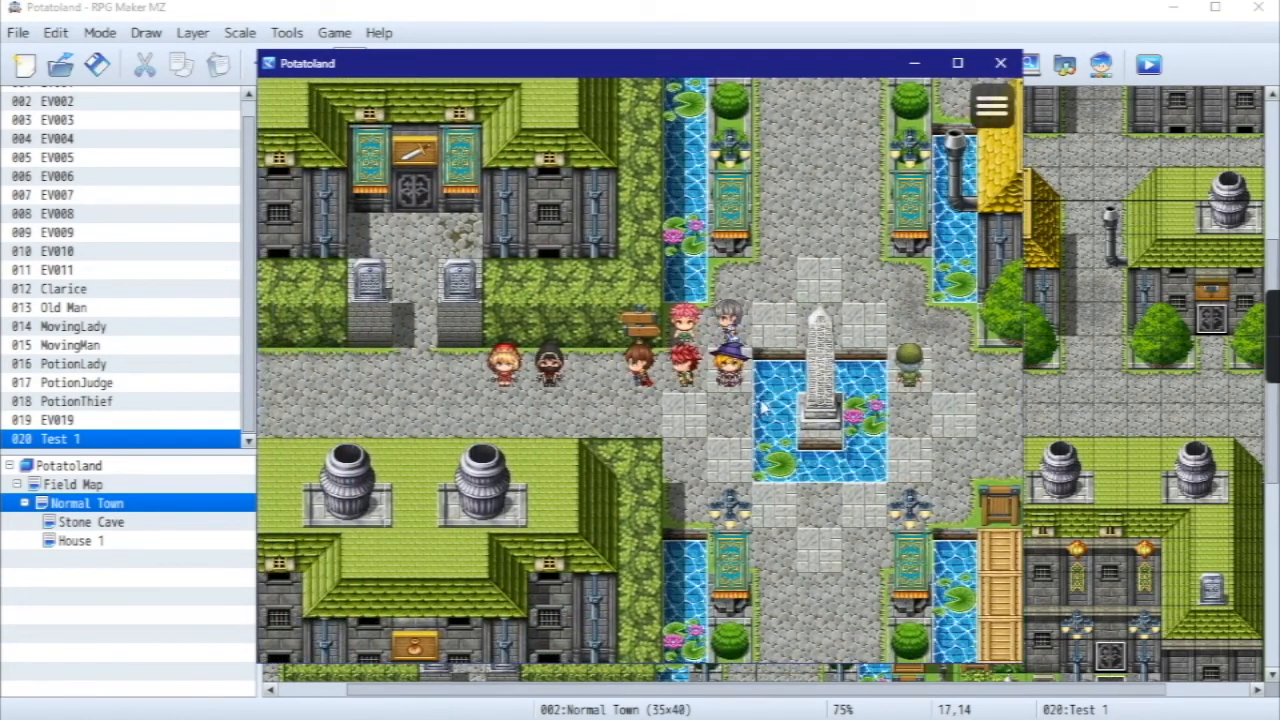
pyautogui.click(747, 408)
pyautogui.click(868, 350)
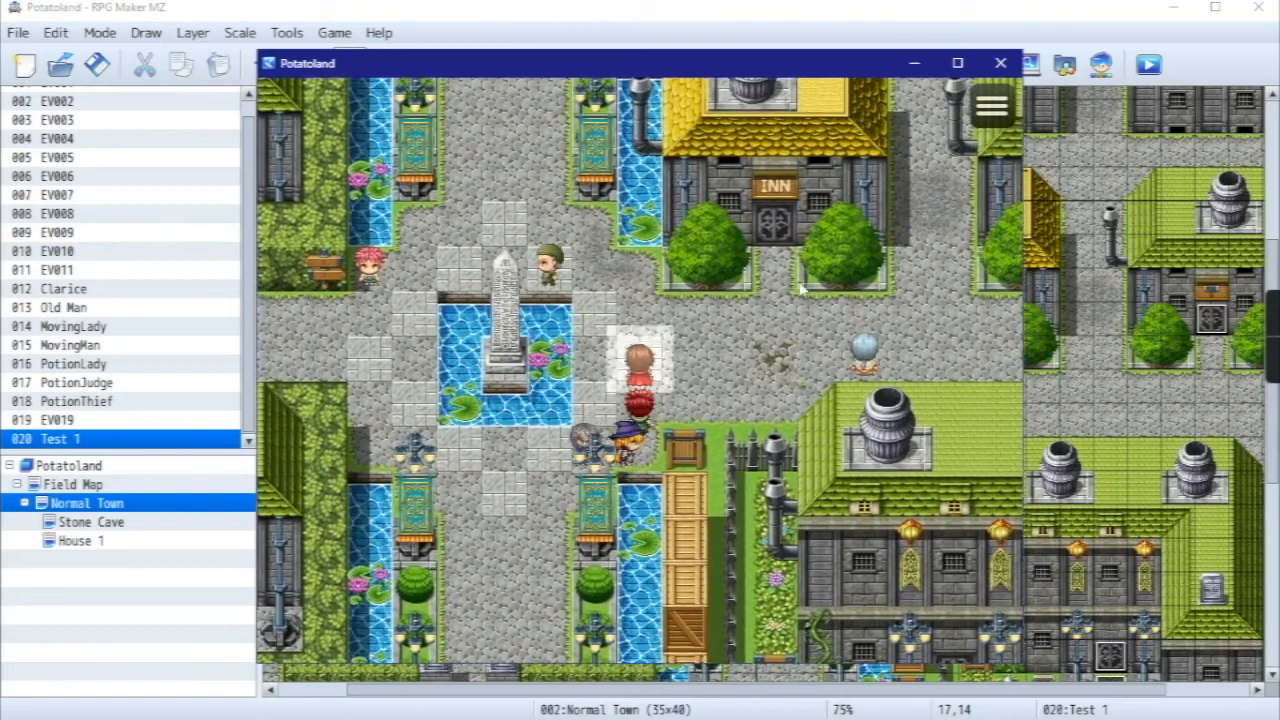
pyautogui.click(735, 374)
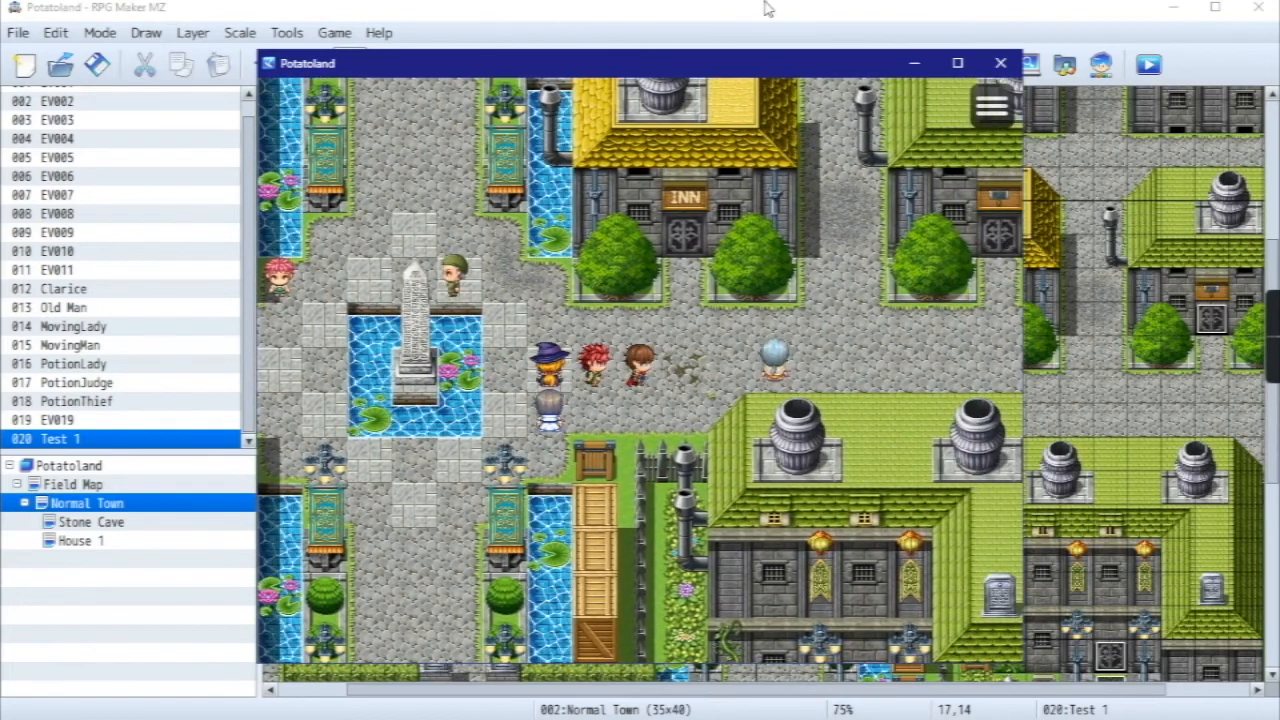
# - End the playtest and delete the Test 1 event from tile 17,14 of Normal Town
pyautogui.click(1000, 63)
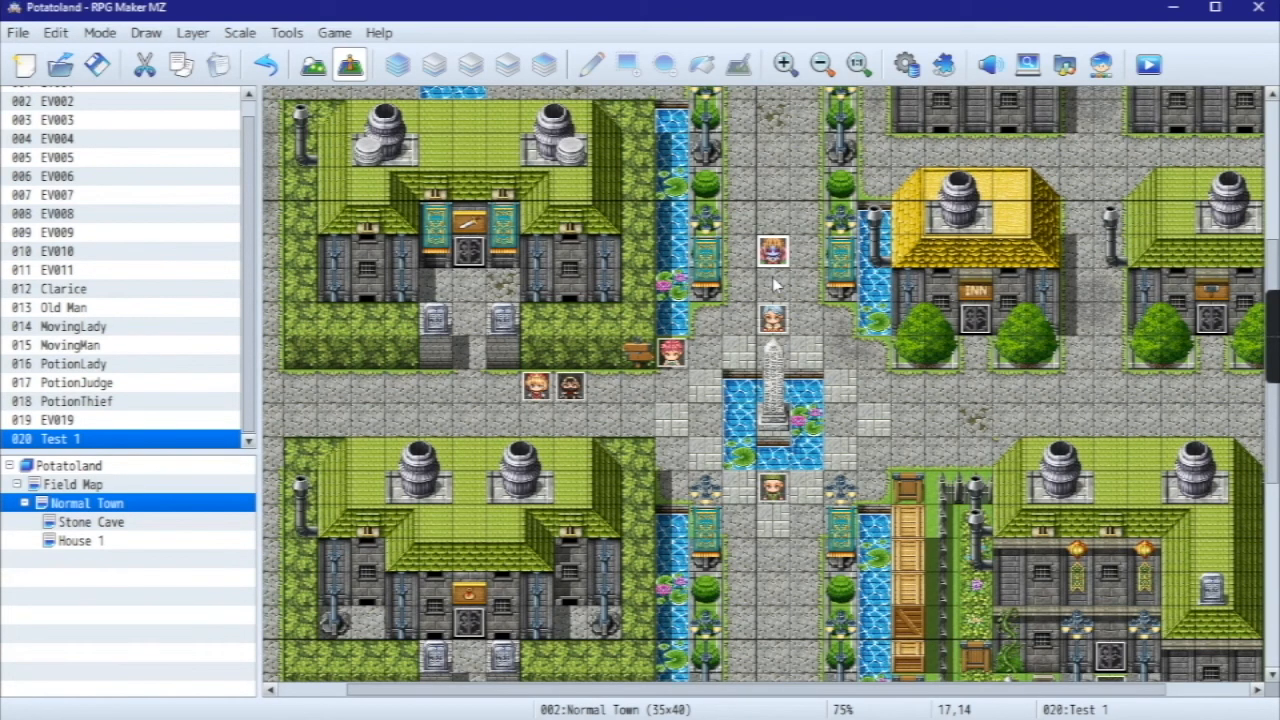
pyautogui.press('Delete')
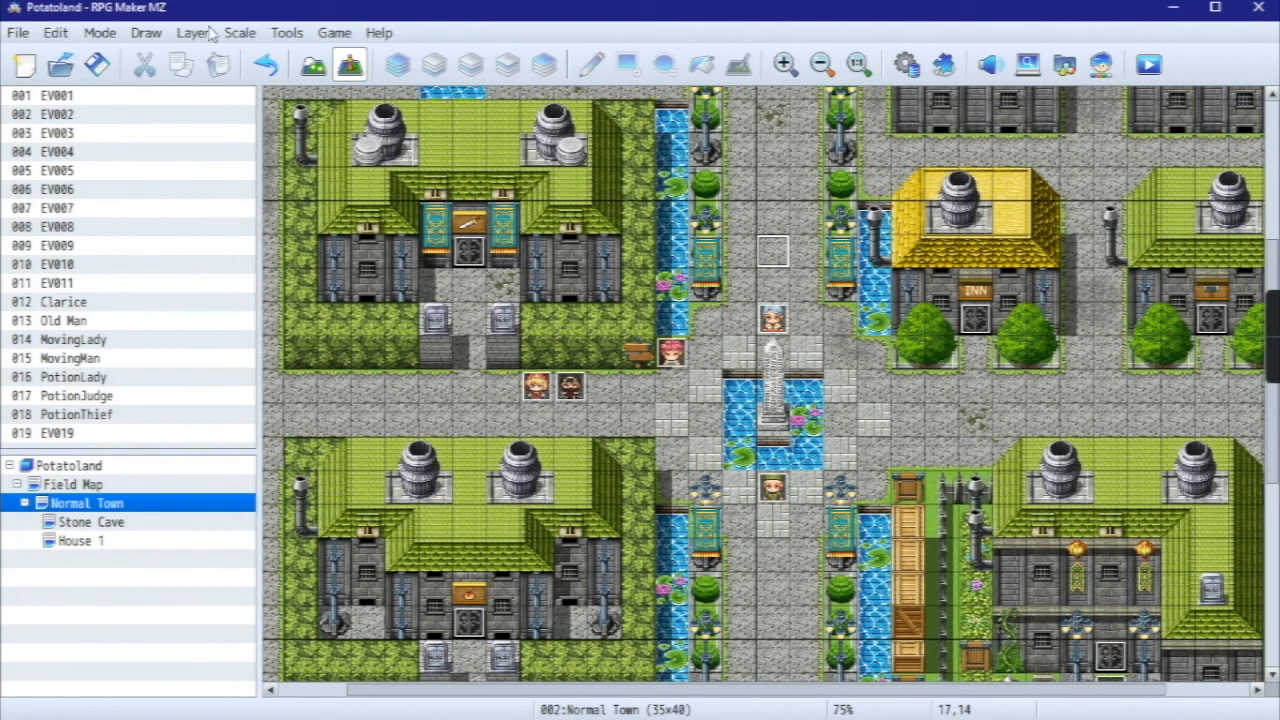
# - Look up Step 7: Treasure and Self-Switches and Step 8: Creating Shops in the built-in tutorial list
pyautogui.click(378, 33)
pyautogui.click(400, 101)
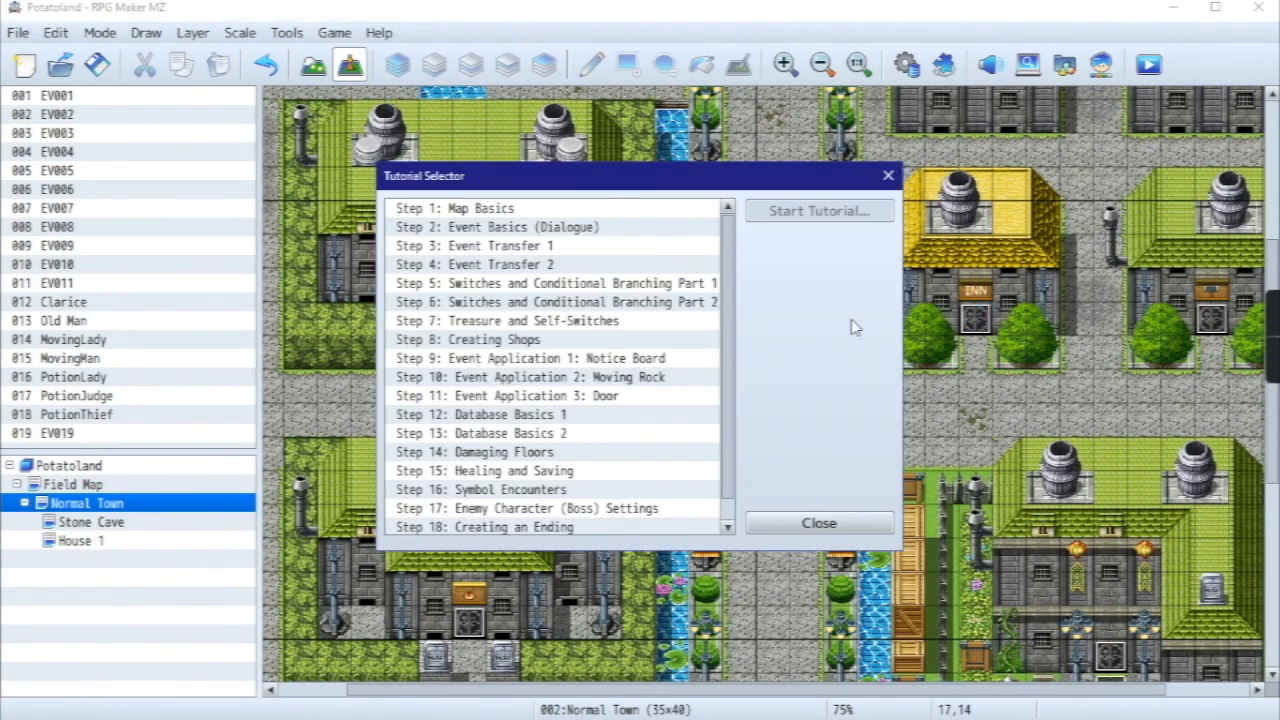
pyautogui.click(556, 326)
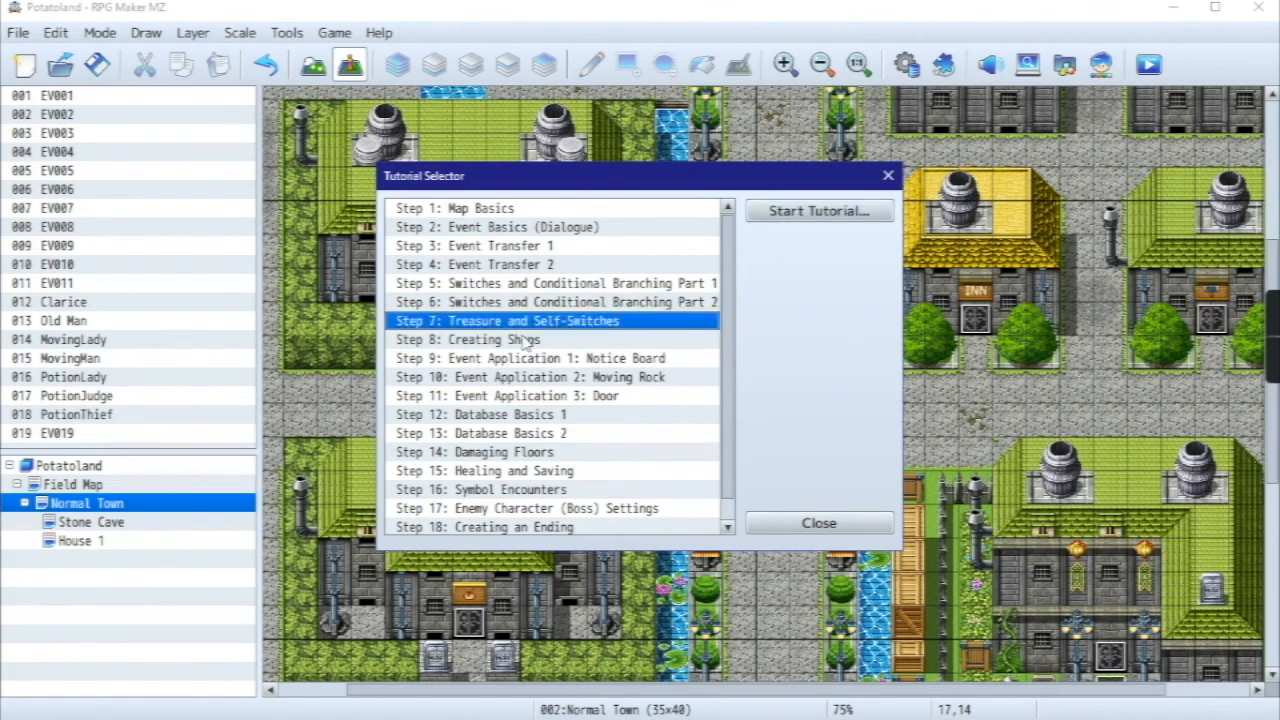
pyautogui.click(515, 341)
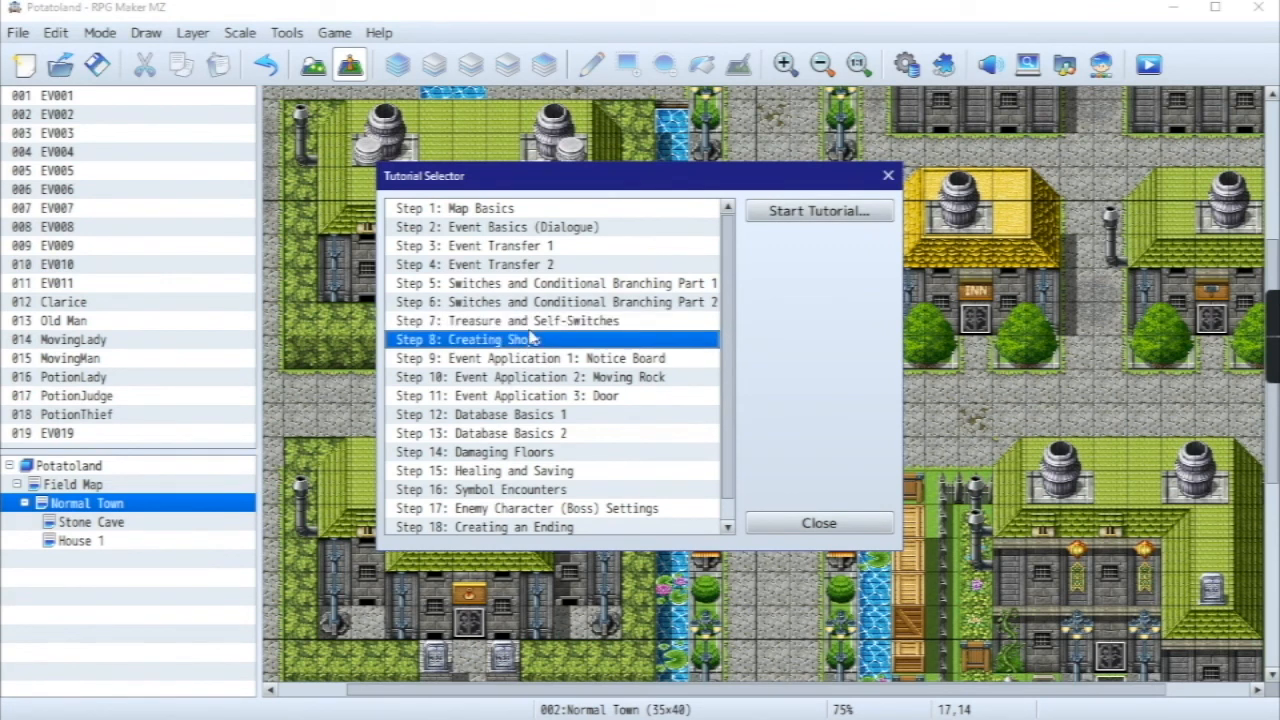